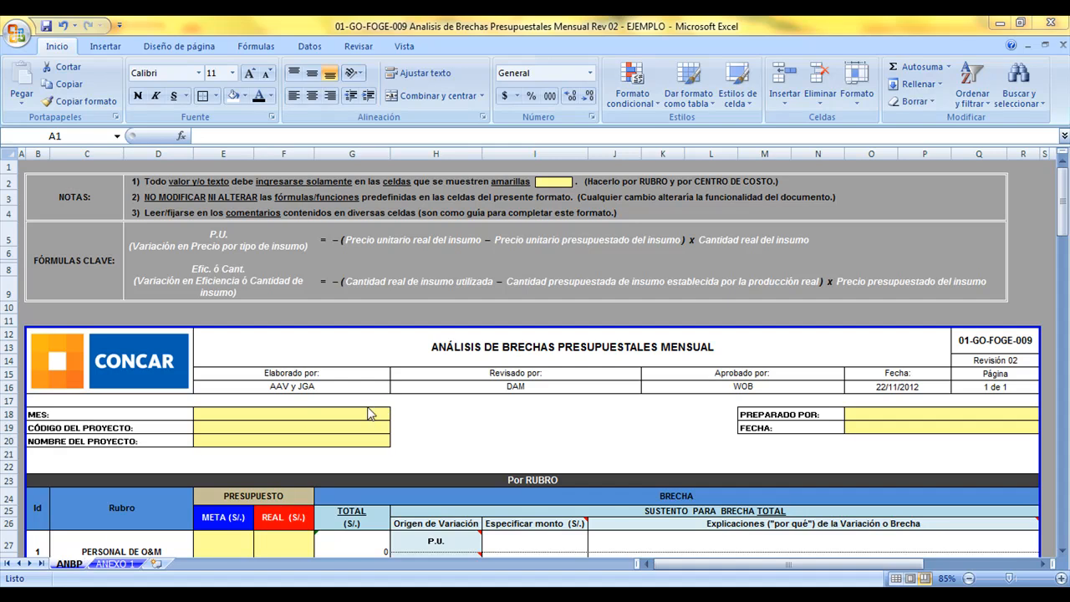
Choose NOVIEMBRE as the MES in the form header
click(380, 416)
click(398, 416)
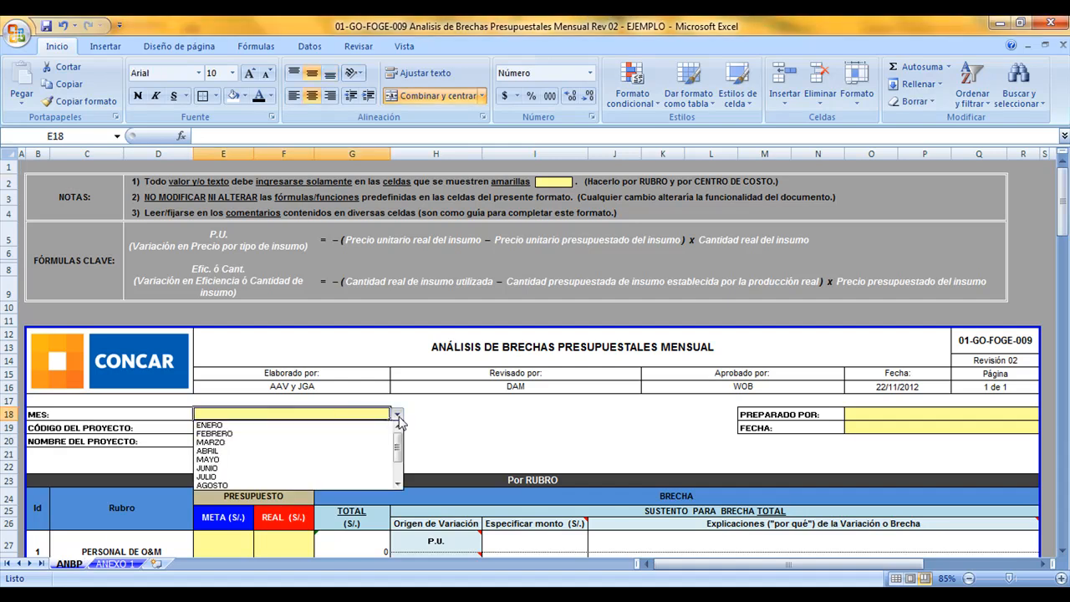
drag(402, 449, 402, 468)
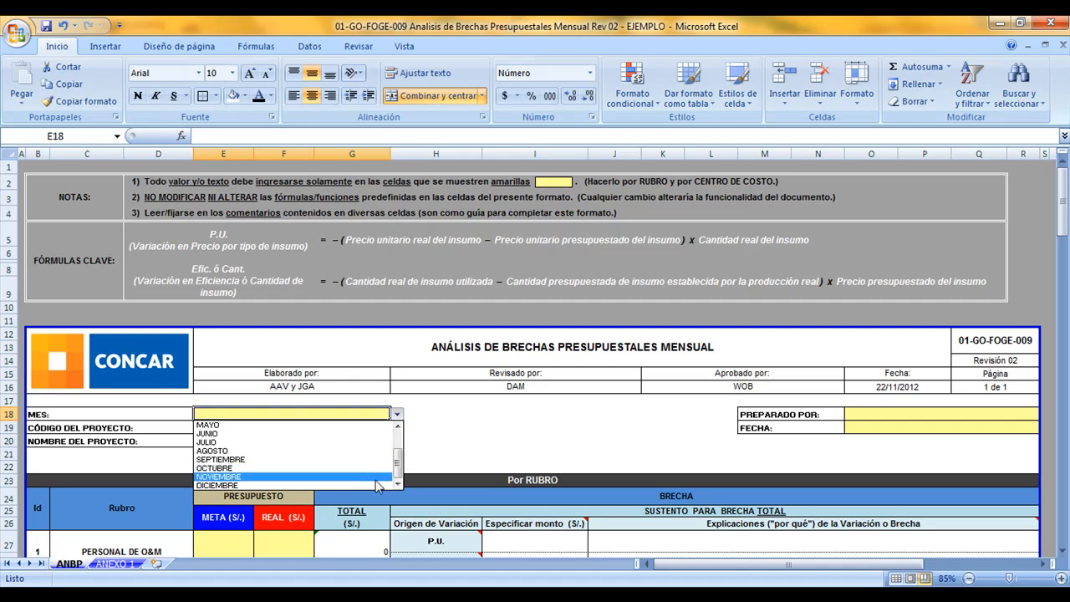
click(376, 479)
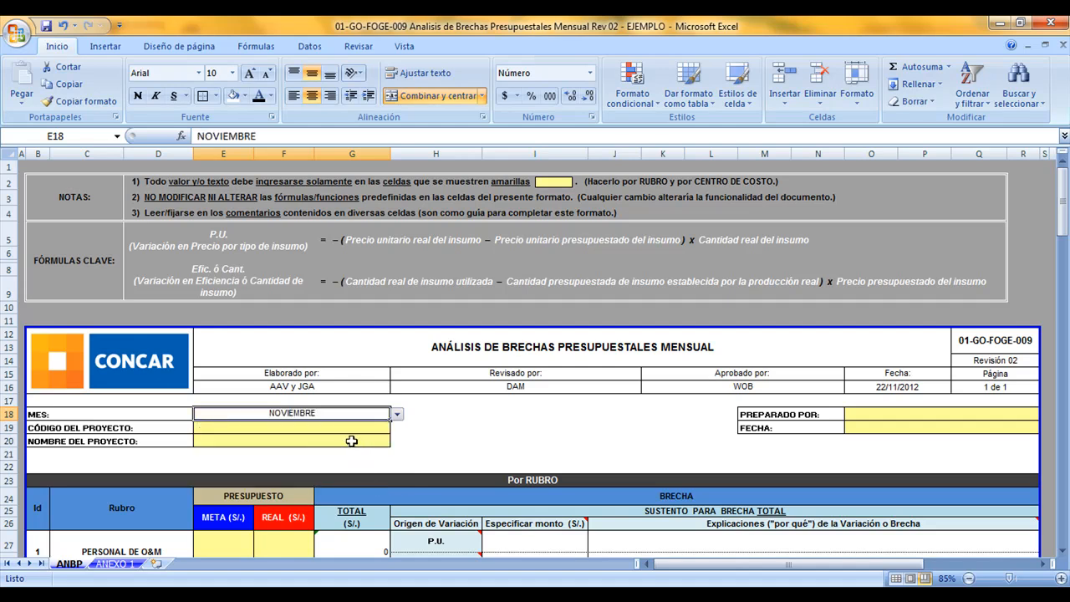
Choose 0700 as the project code and CONSERVACIÓN VIAL TACNA as the project name
click(361, 427)
click(397, 428)
click(371, 459)
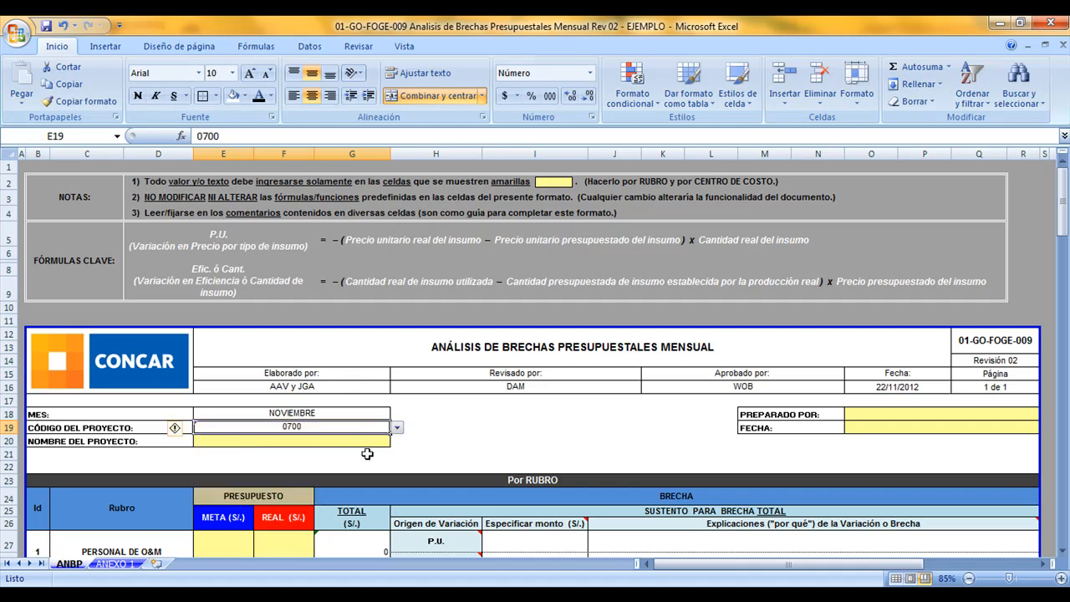
click(368, 440)
click(397, 441)
click(366, 470)
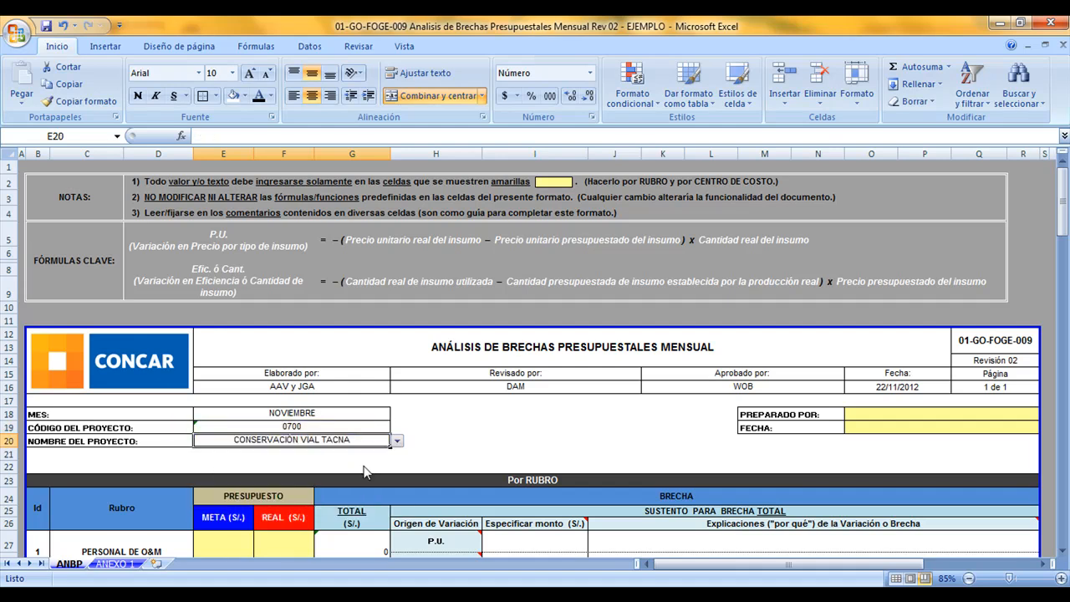
Enter the preparer's full name under PREPARADO POR and set FECHA to 30/11/2012
click(941, 417)
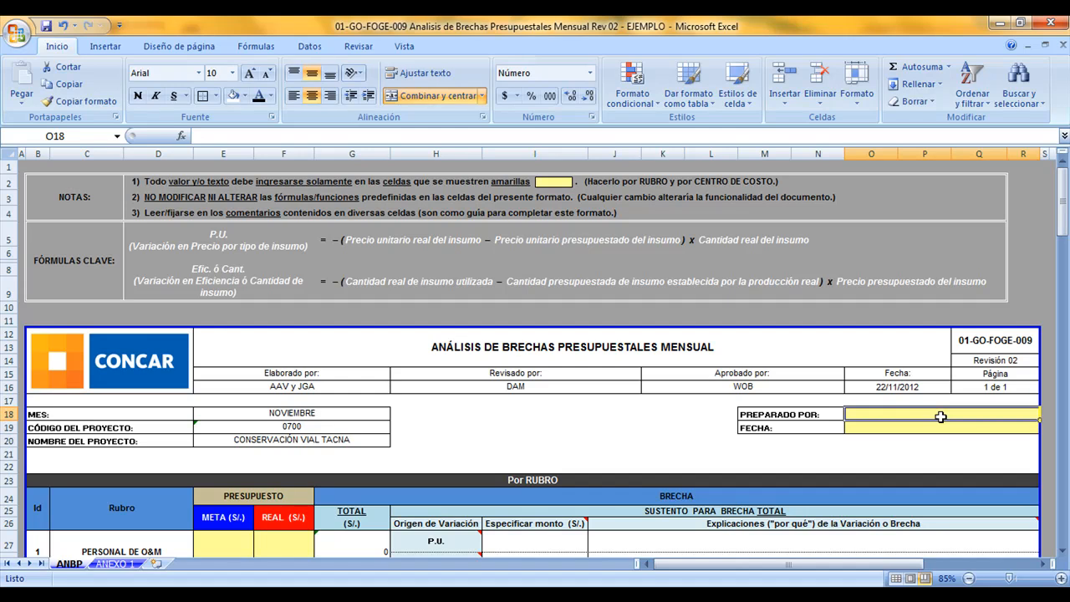
key(Return)
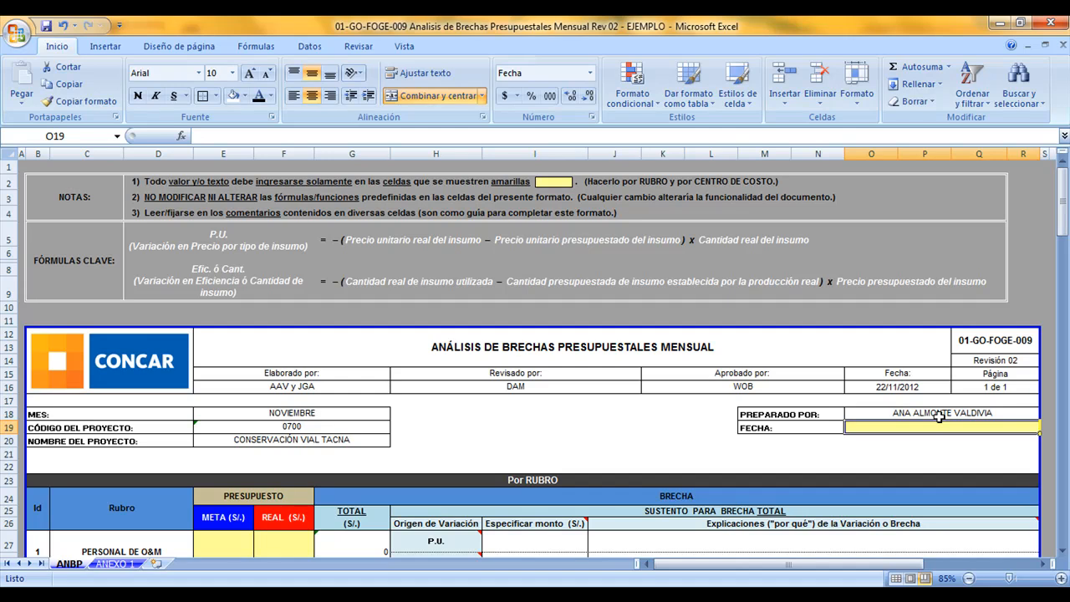
text(30/11/)
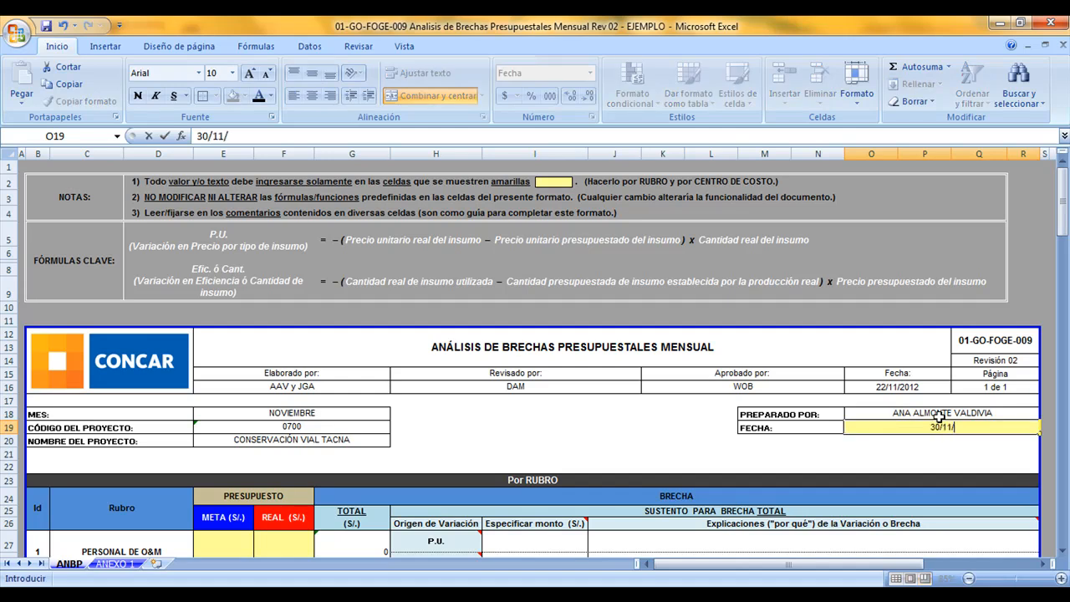
text(2012)
key(Return)
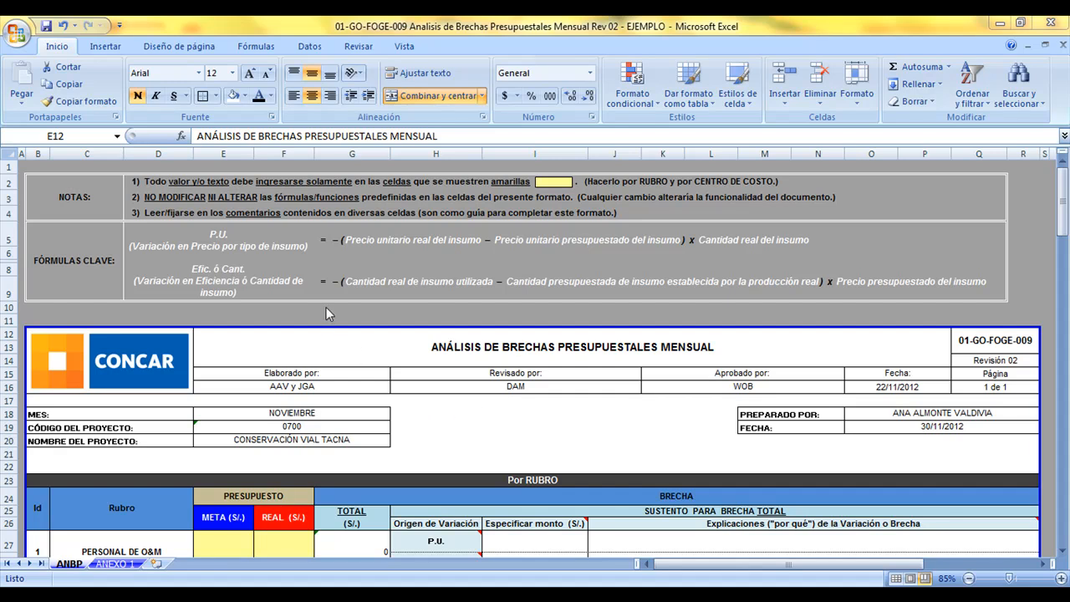
Enter the PERSONAL DE O&M budget in the Por RUBRO table: 71547 for META and 78702 for REAL
scroll(399, 406, down, 7)
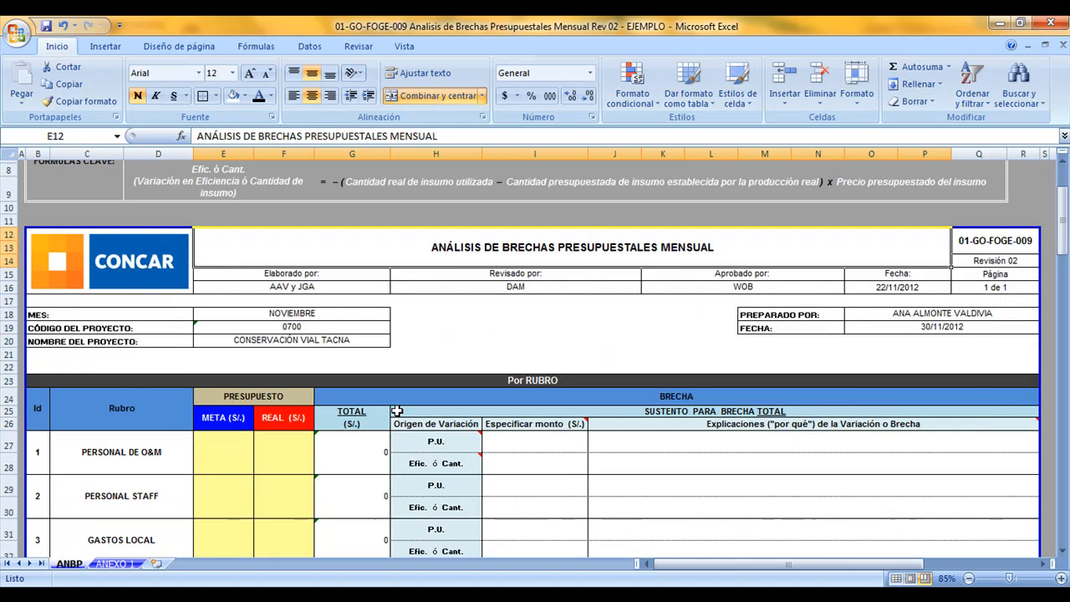
scroll(398, 405, down, 18)
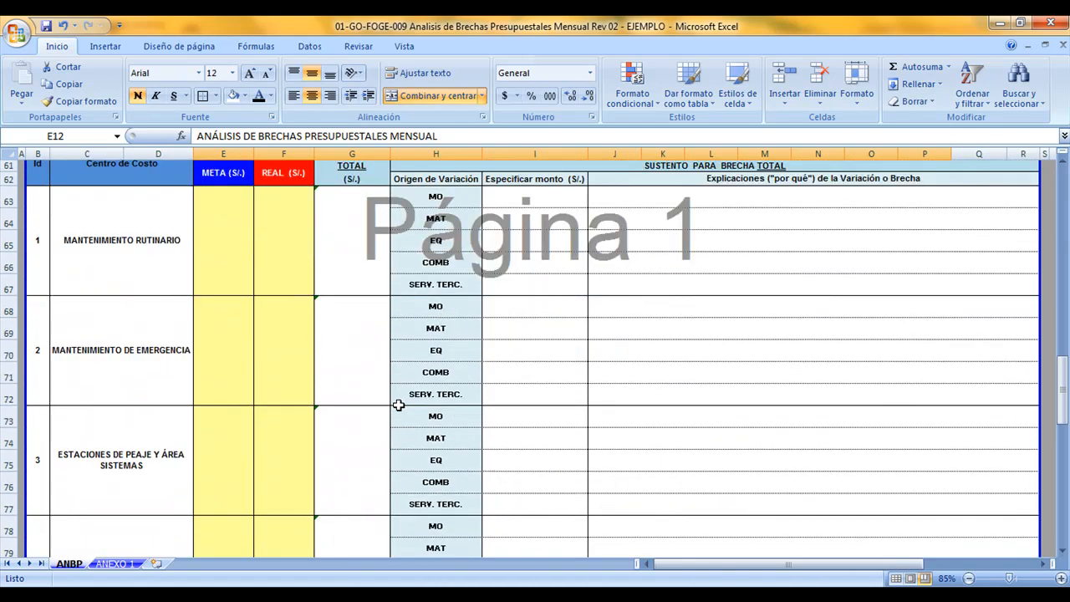
scroll(399, 405, down, 4)
scroll(398, 406, up, 20)
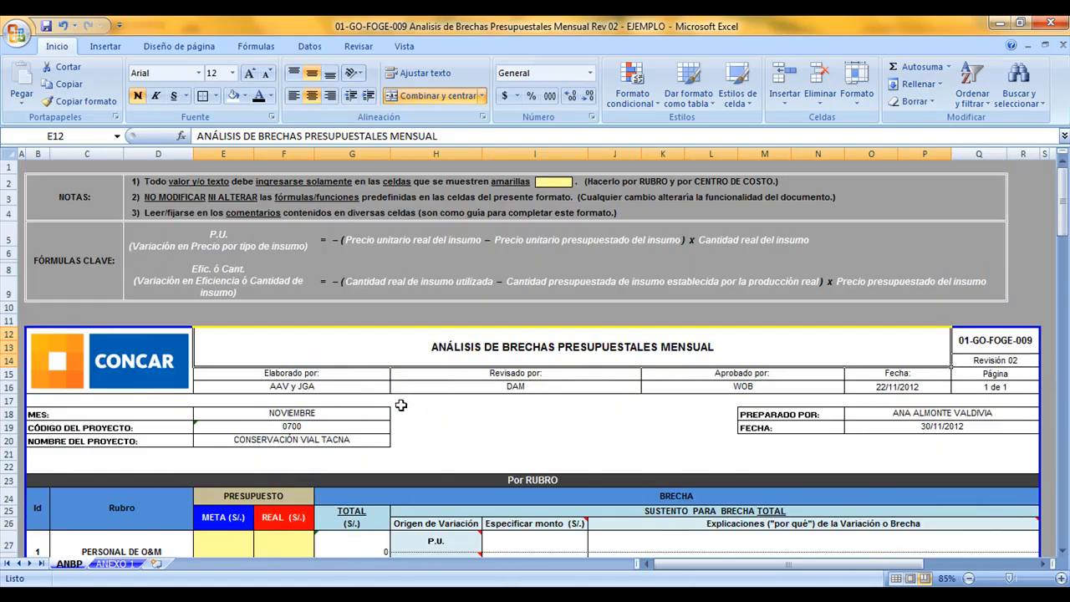
drag(240, 154, 285, 154)
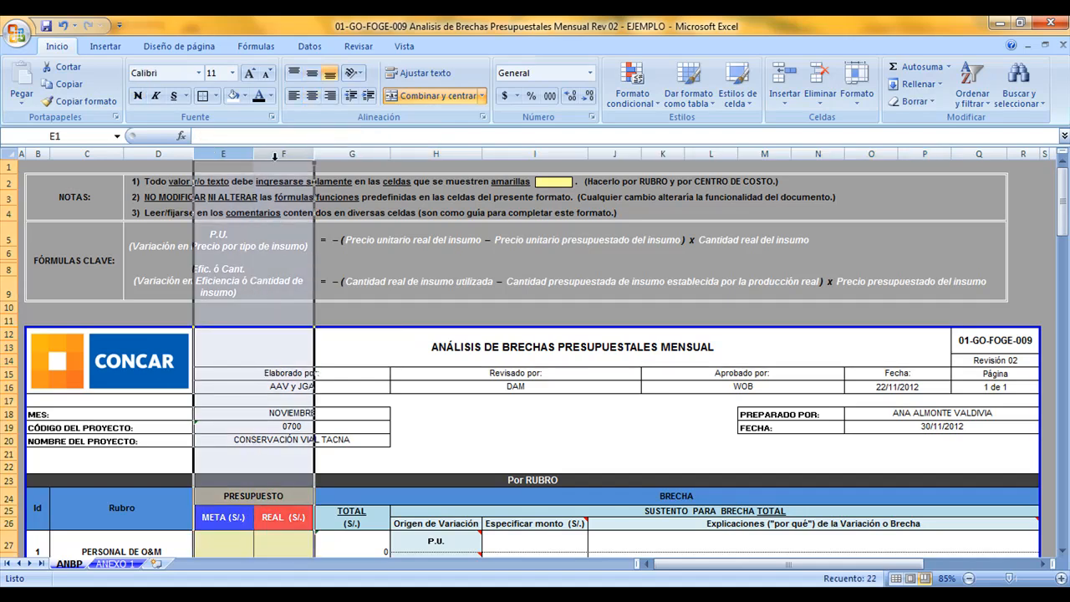
scroll(373, 361, down, 4)
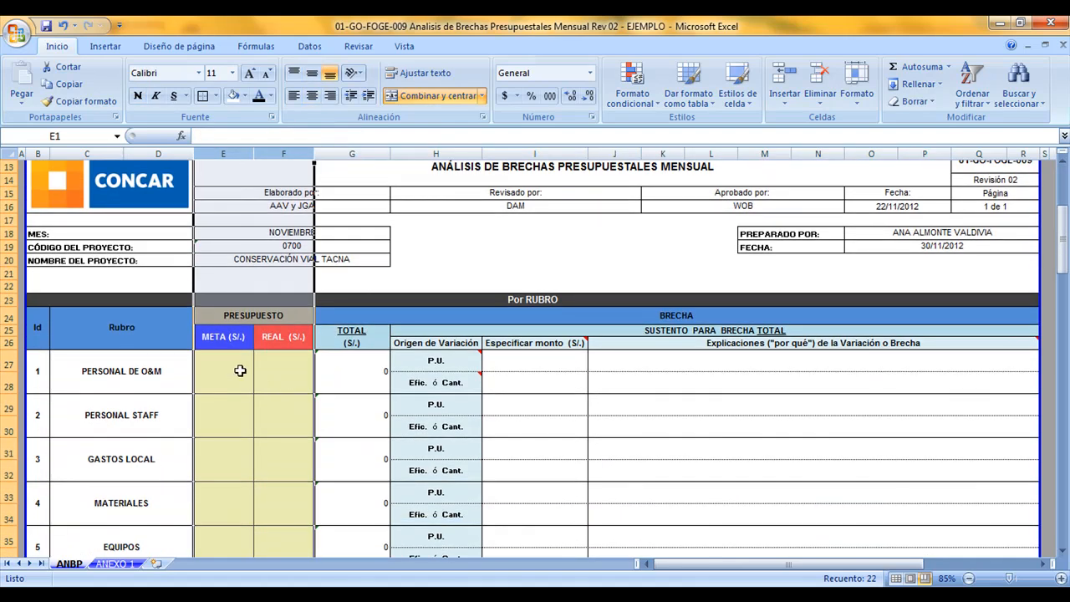
click(240, 370)
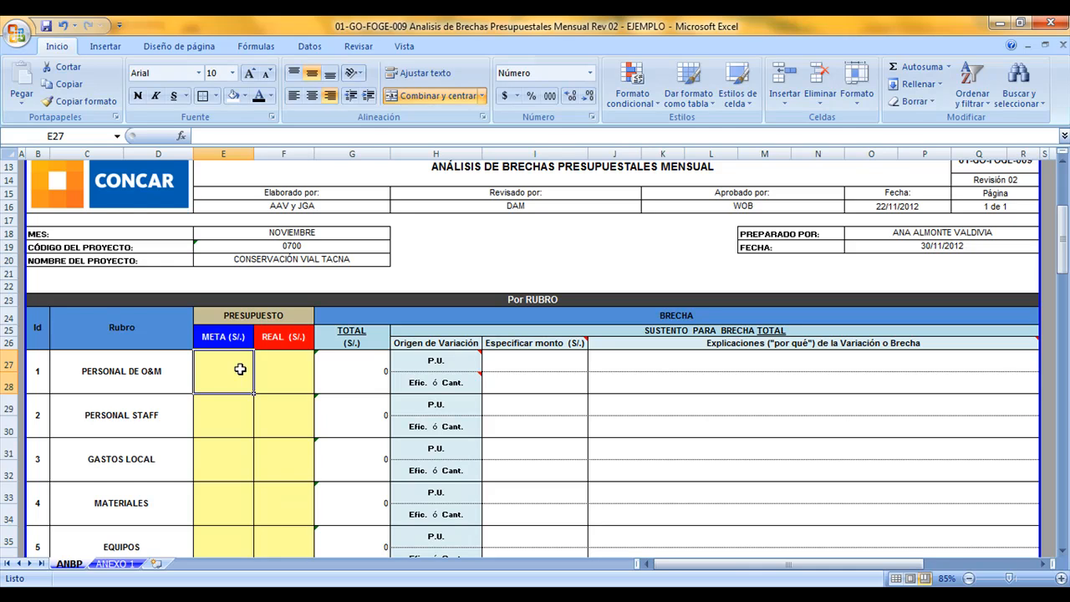
text(71547)
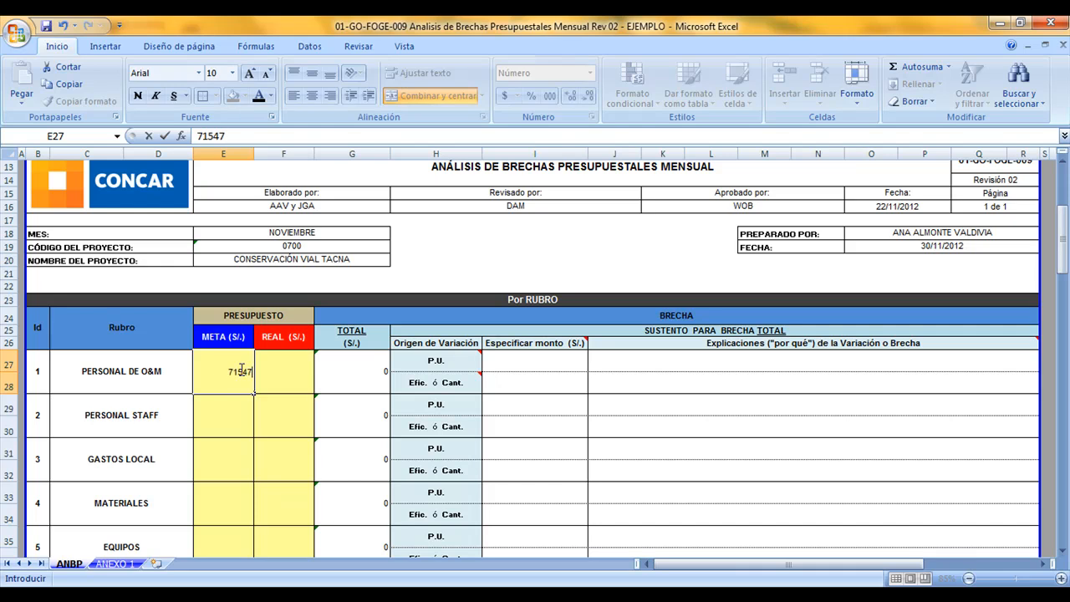
key(Tab)
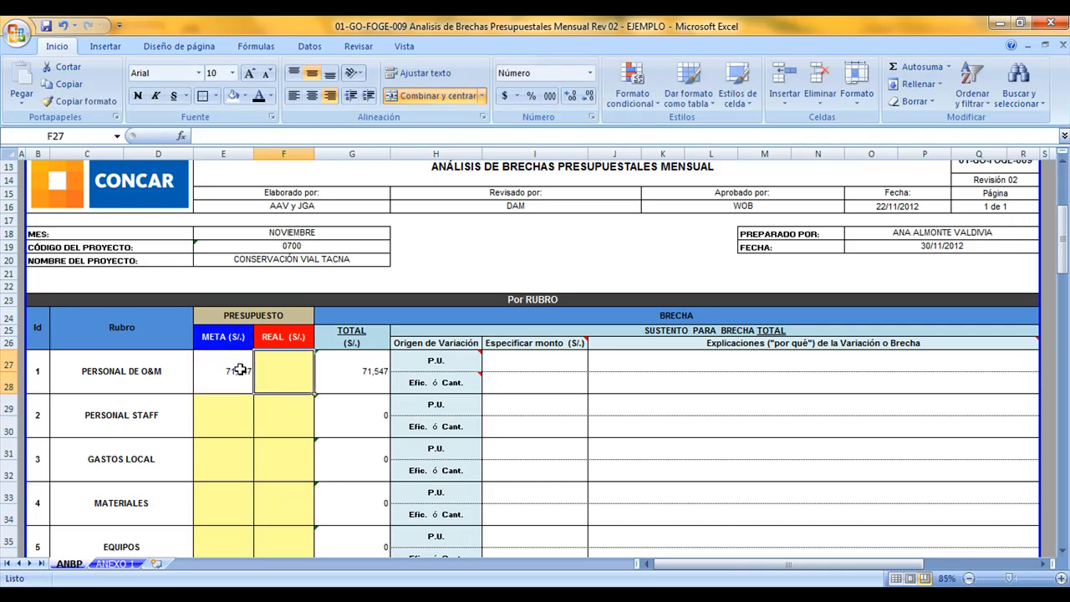
text(78702)
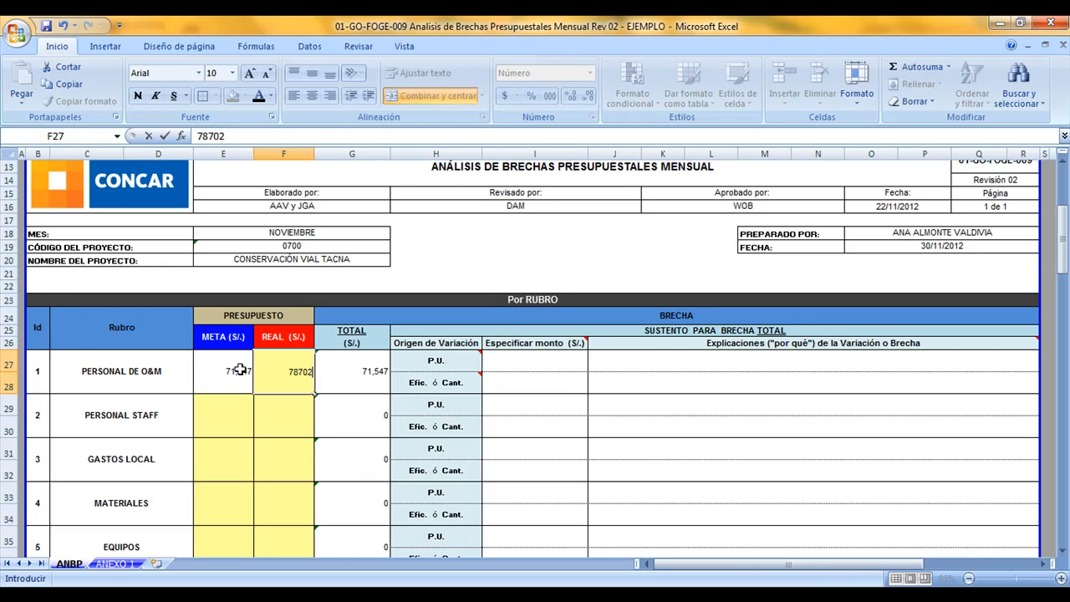
key(Return)
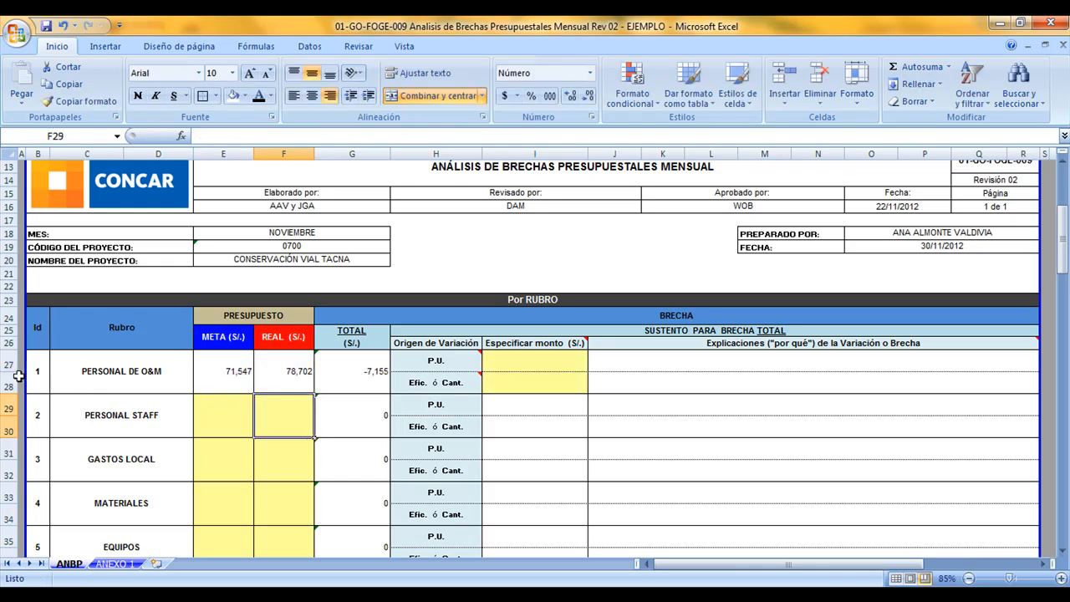
drag(143, 387, 189, 451)
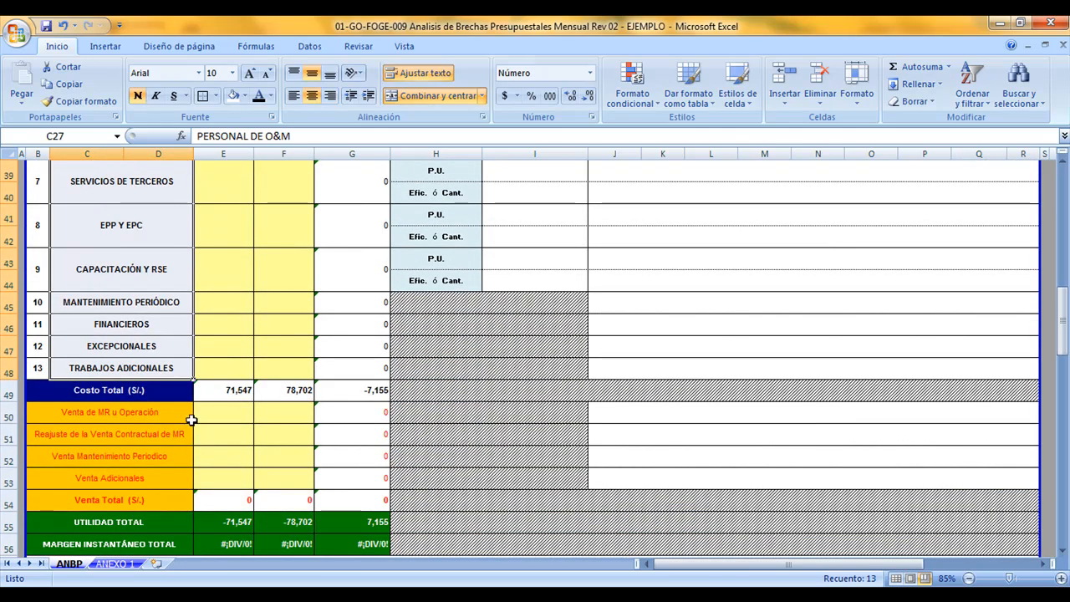
drag(138, 410, 159, 478)
scroll(230, 460, down, 3)
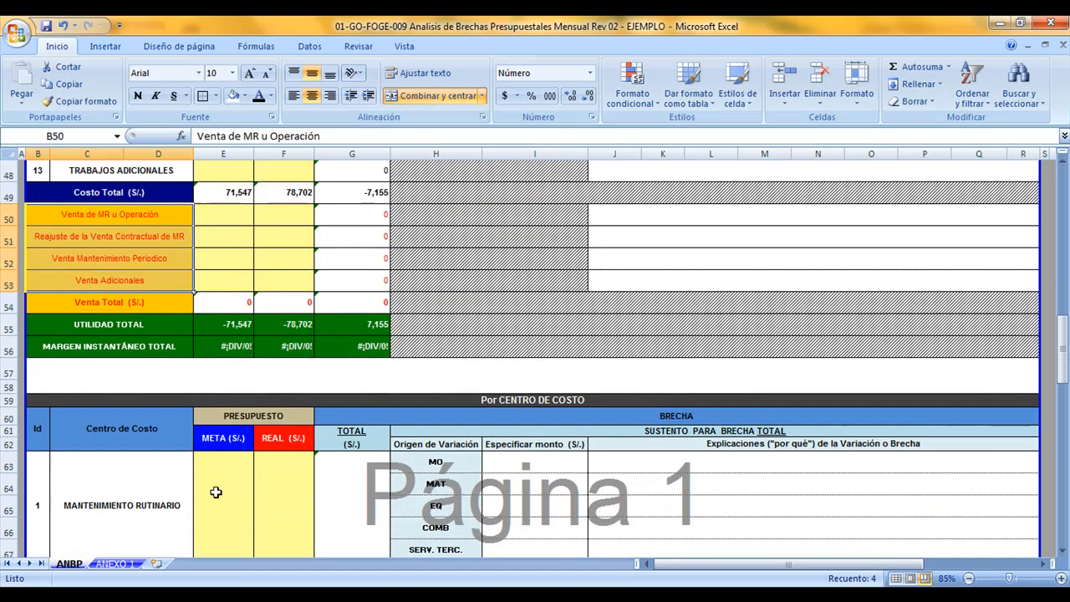
scroll(215, 492, down, 1)
drag(167, 439, 183, 489)
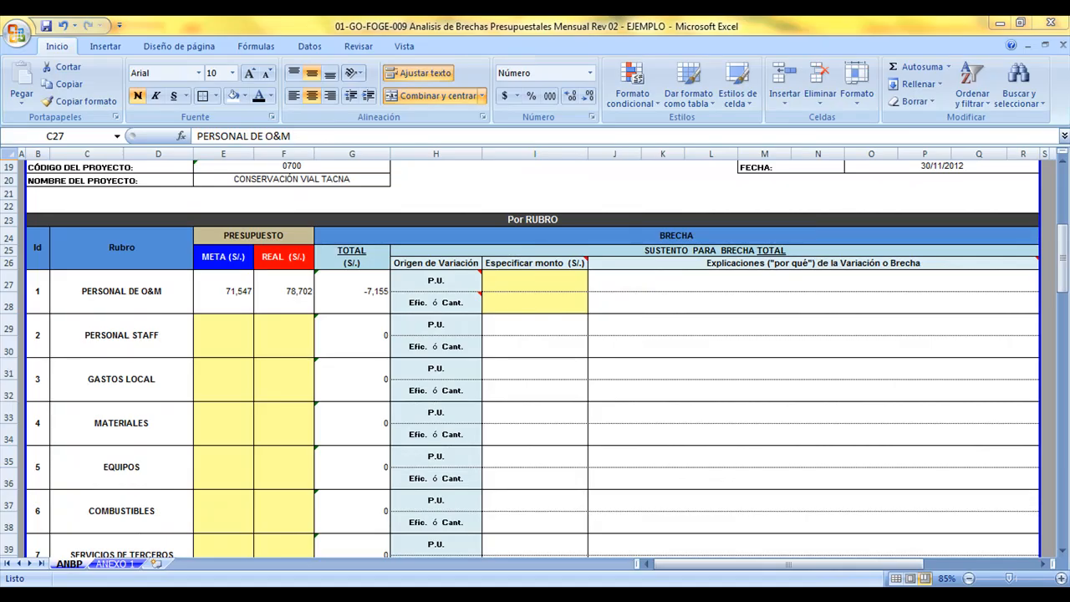
Enter the PERSONAL STAFF budget: 83,775 for META and 87,964 for REAL
click(229, 335)
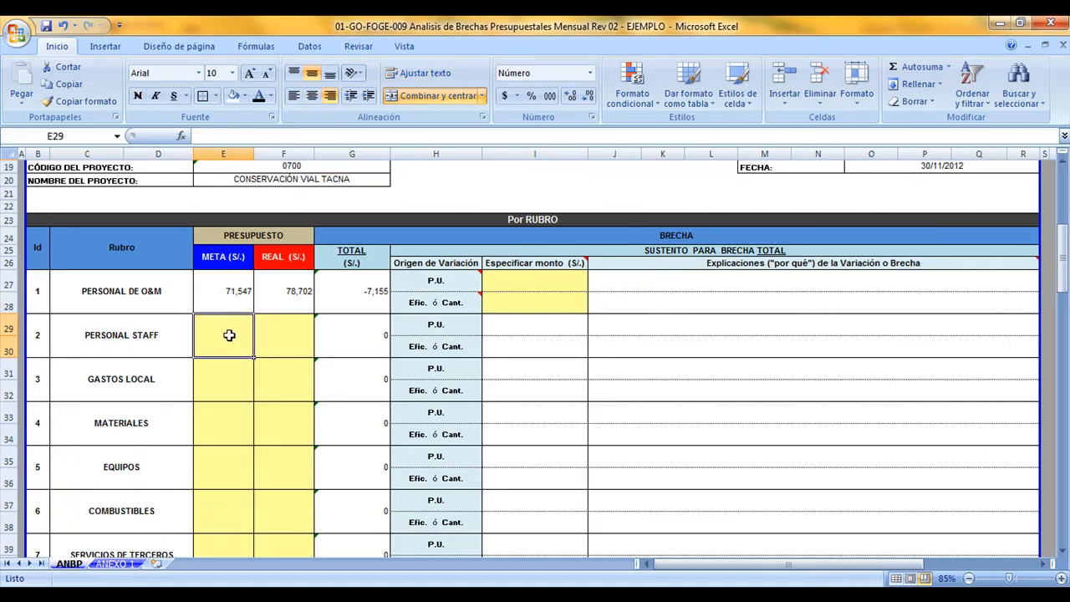
text(83,)
text(77)
text(5)
key(Tab)
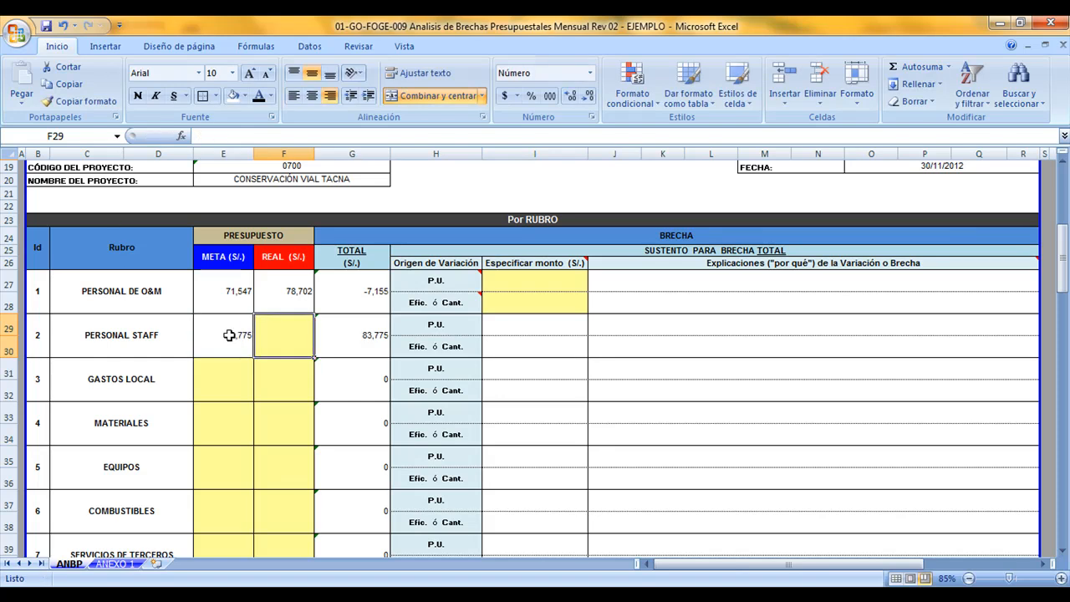
text(87,964)
key(Return)
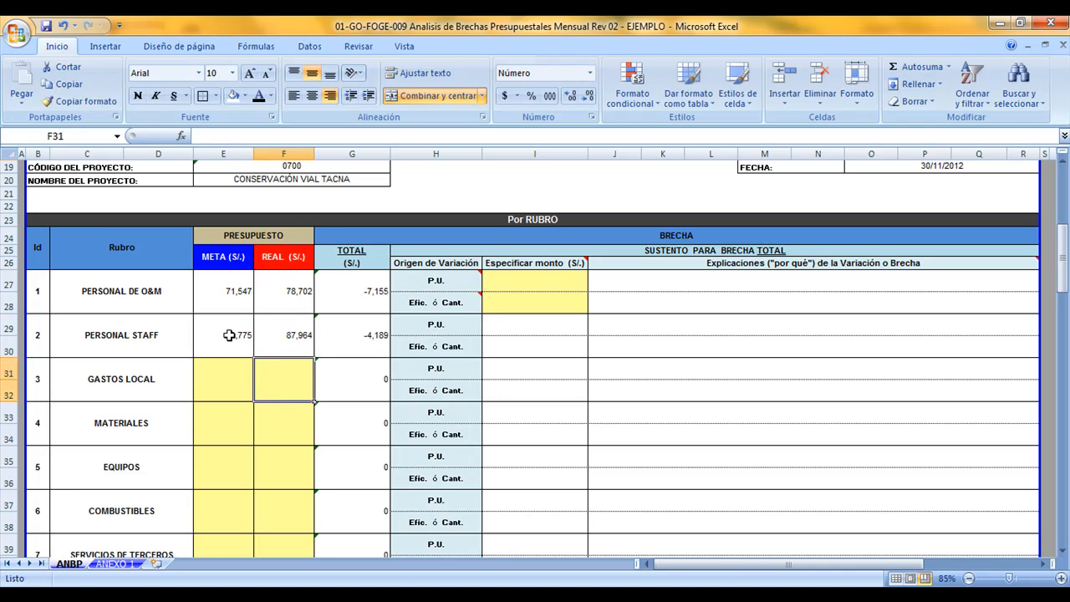
Examine the TOTAL gap column, the PERSONAL DE O&M amount cells for P.U. and Efic. ó Cant., and the META and REAL columns
click(360, 160)
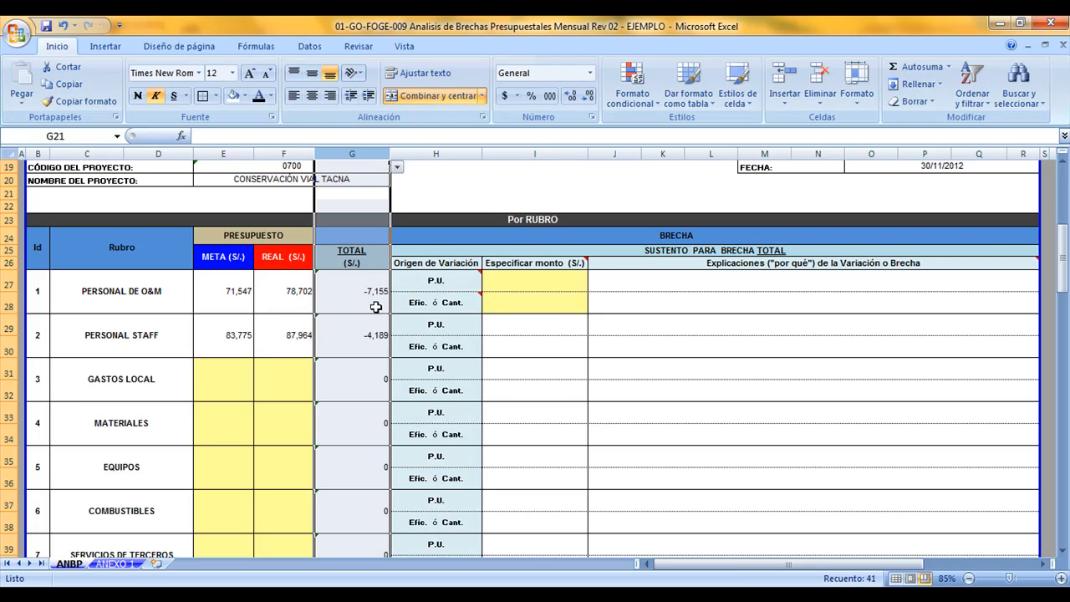
click(508, 287)
click(509, 296)
click(509, 282)
click(515, 299)
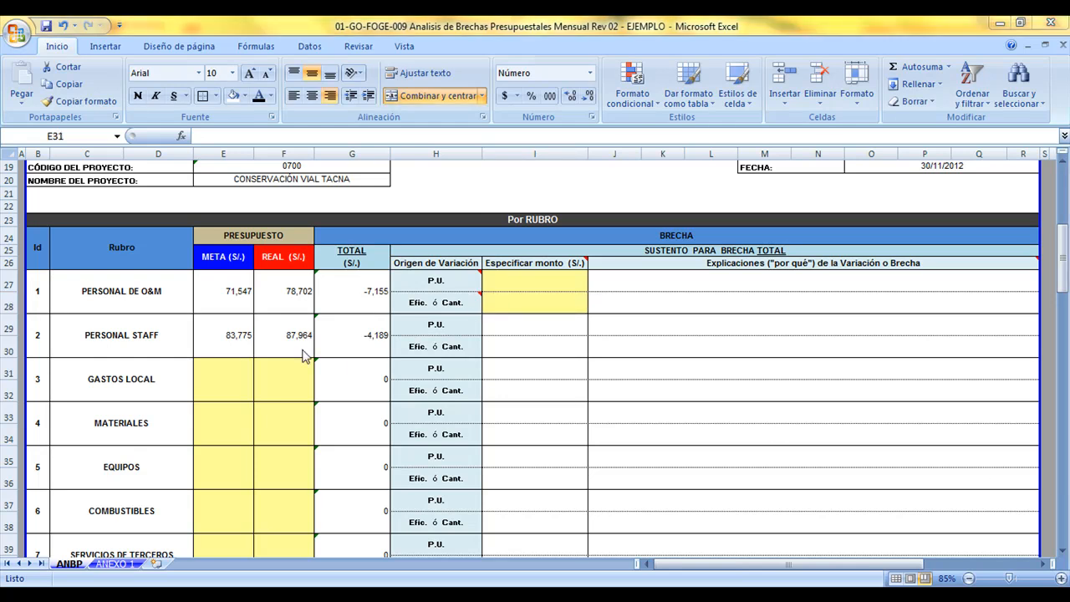
click(237, 309)
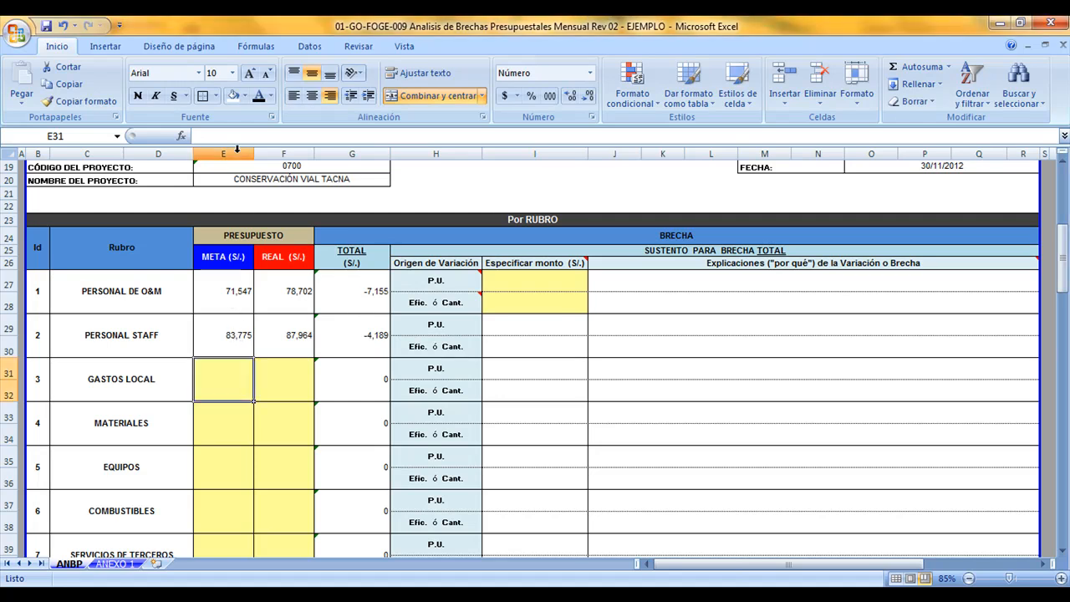
drag(223, 154, 276, 150)
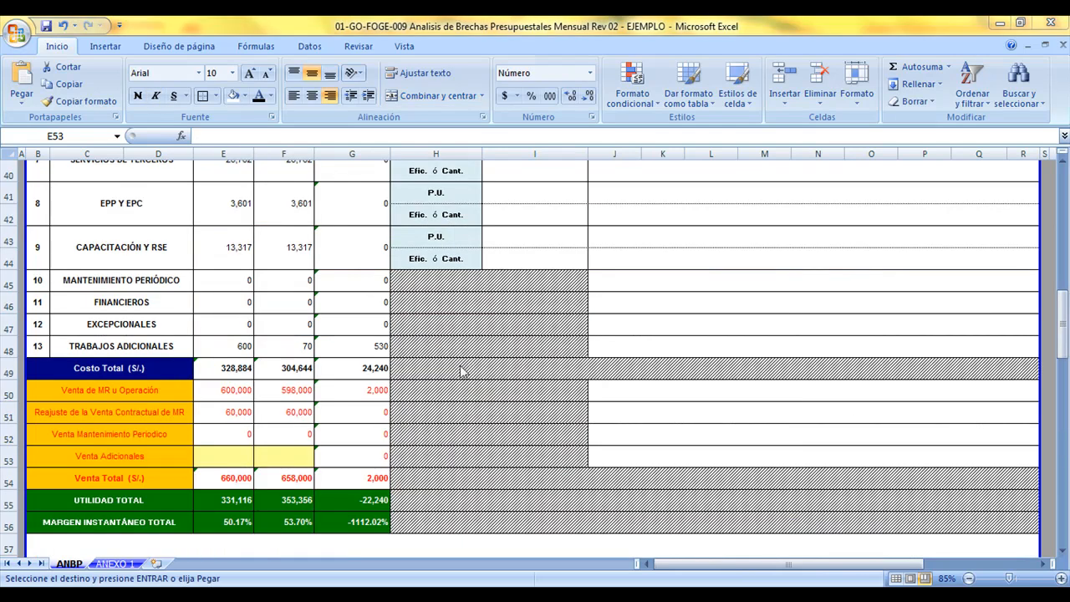
Enter the Venta Adicionales amounts: 730,000 for META and 20,000 for REAL
click(226, 458)
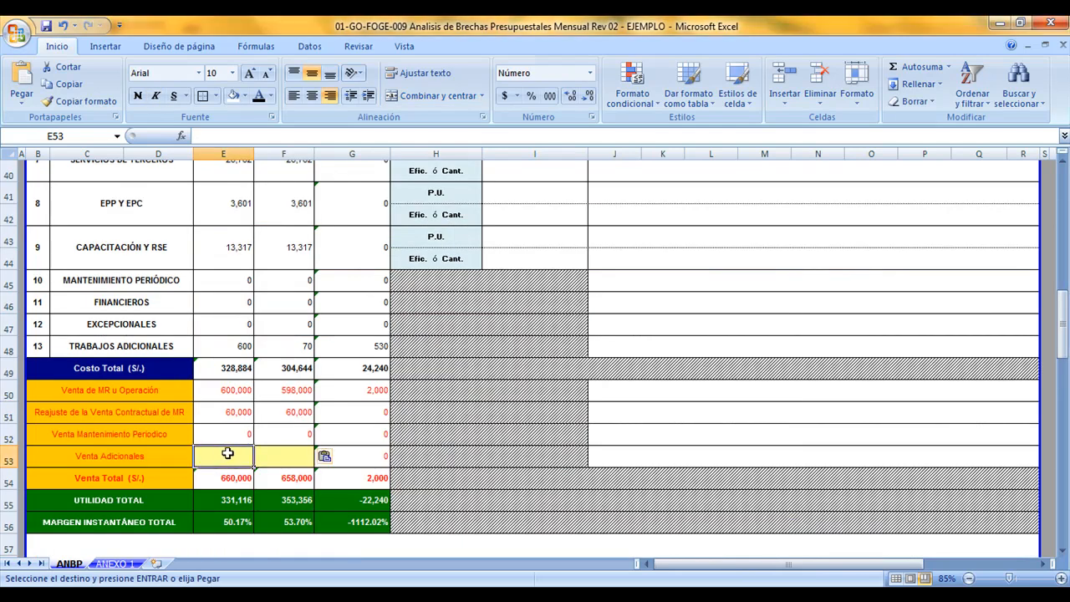
text(730,)
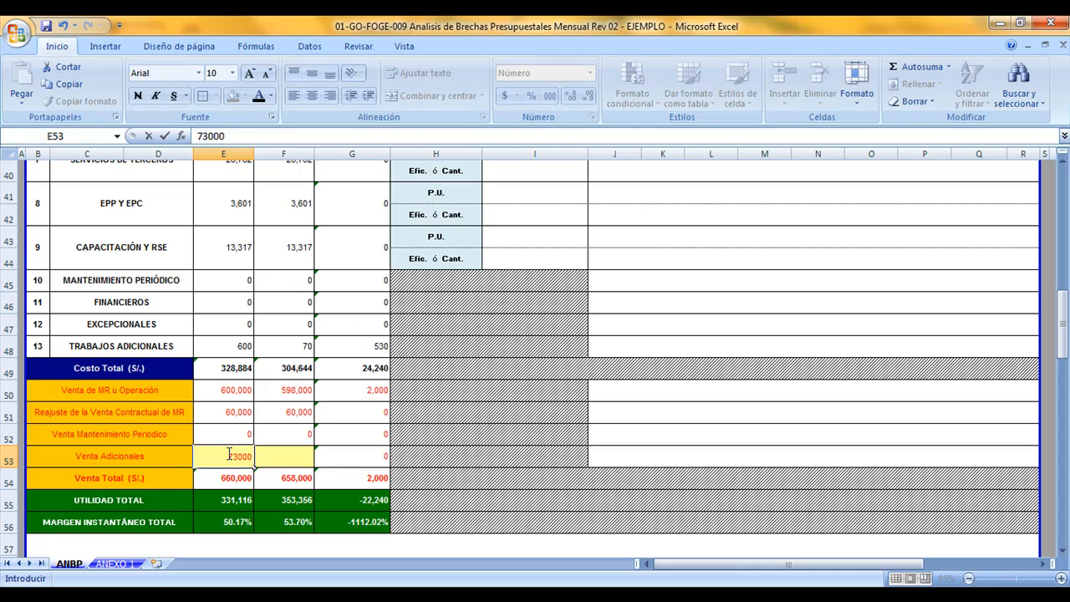
text(000)
key(Return)
key(Up)
key(Right)
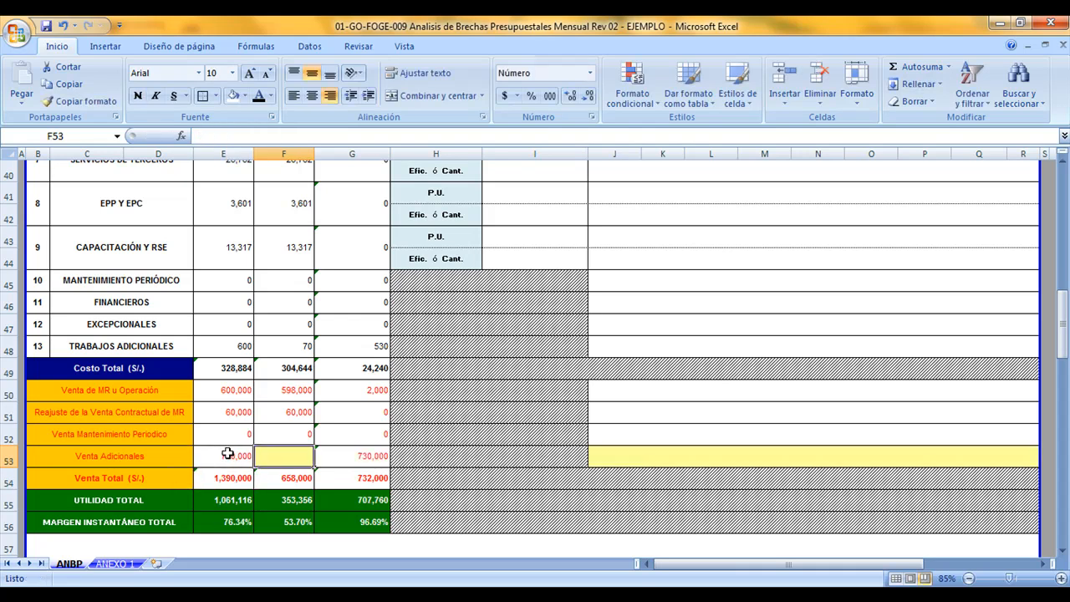
text(20000)
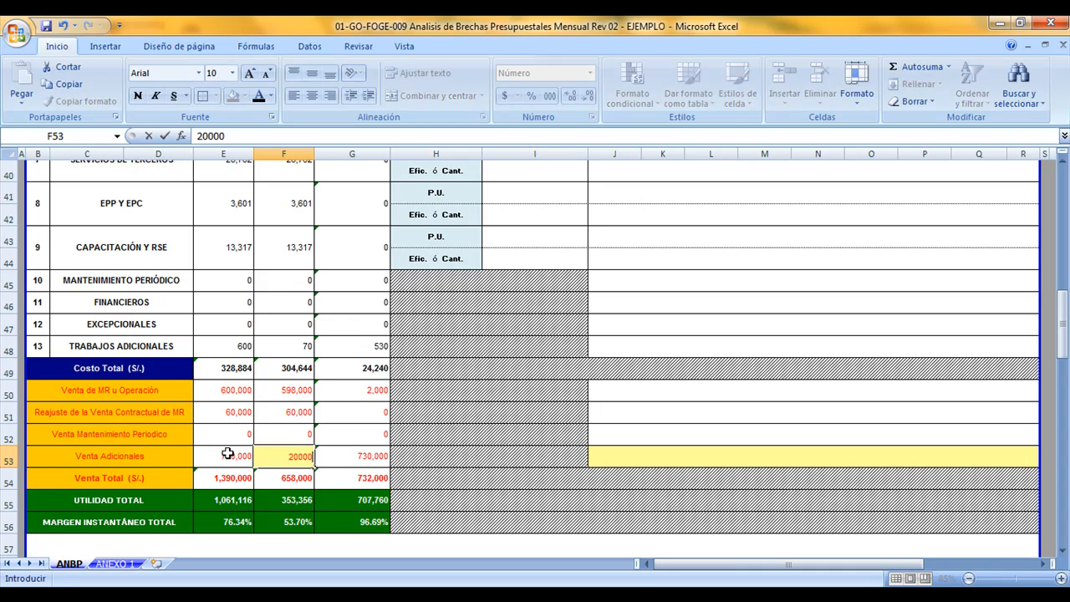
key(Return)
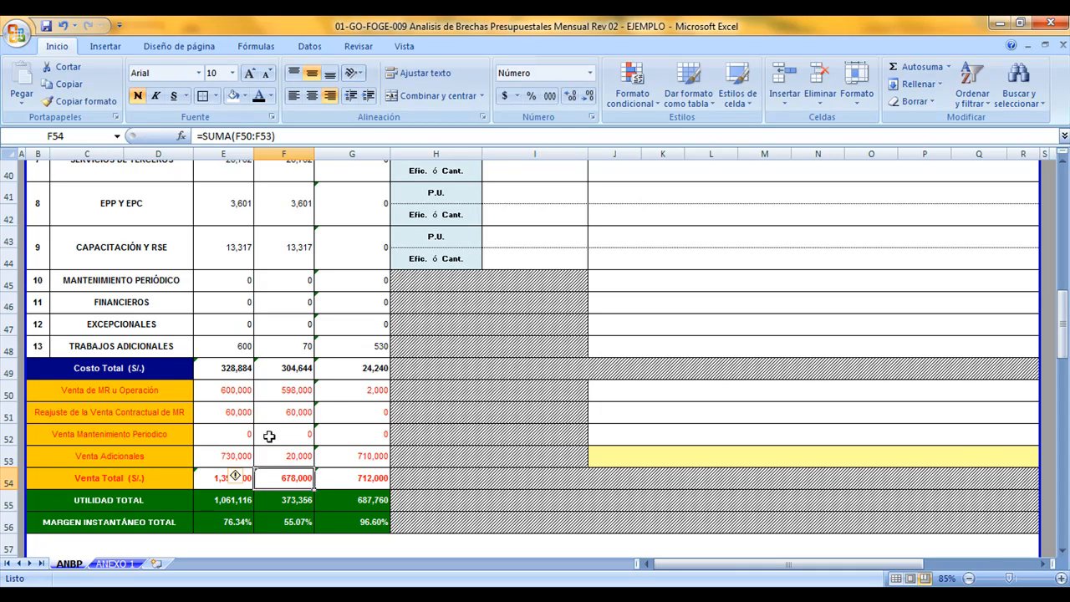
scroll(299, 454, up, 13)
scroll(299, 454, down, 12)
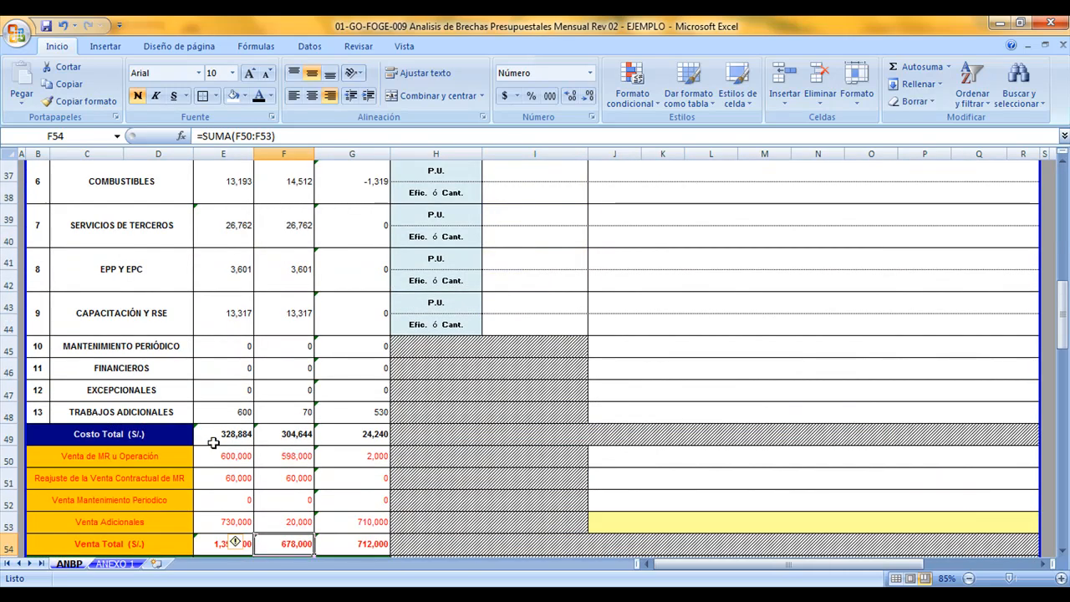
Review the Costo Total and Venta Total amounts, the TOTAL gaps, both table headings and the Especificar monto column
drag(240, 437, 282, 440)
drag(244, 545, 269, 545)
scroll(323, 516, up, 5)
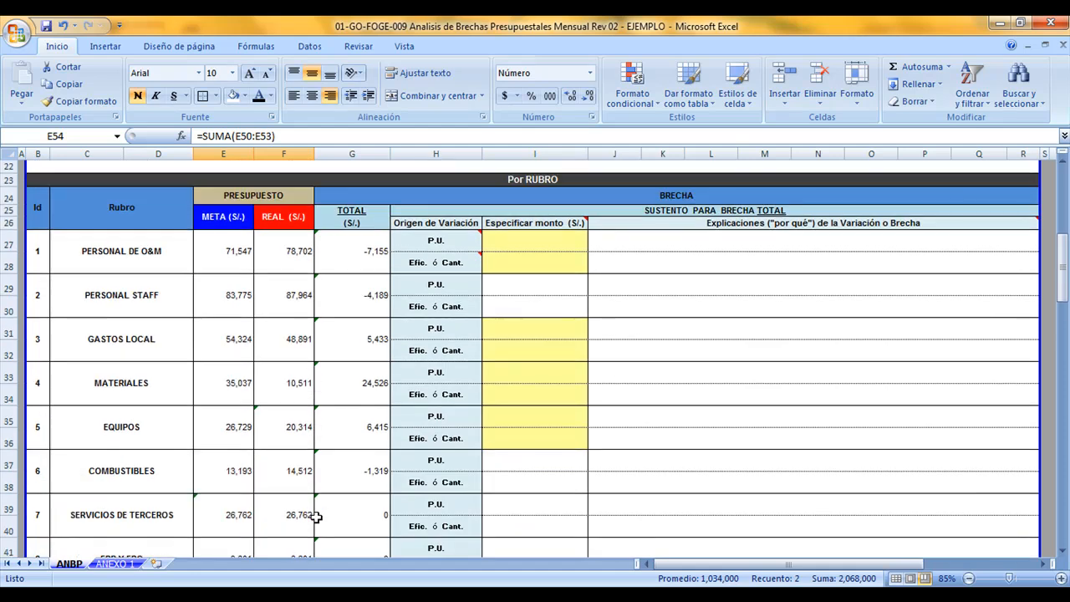
drag(357, 260, 363, 514)
scroll(367, 515, up, 7)
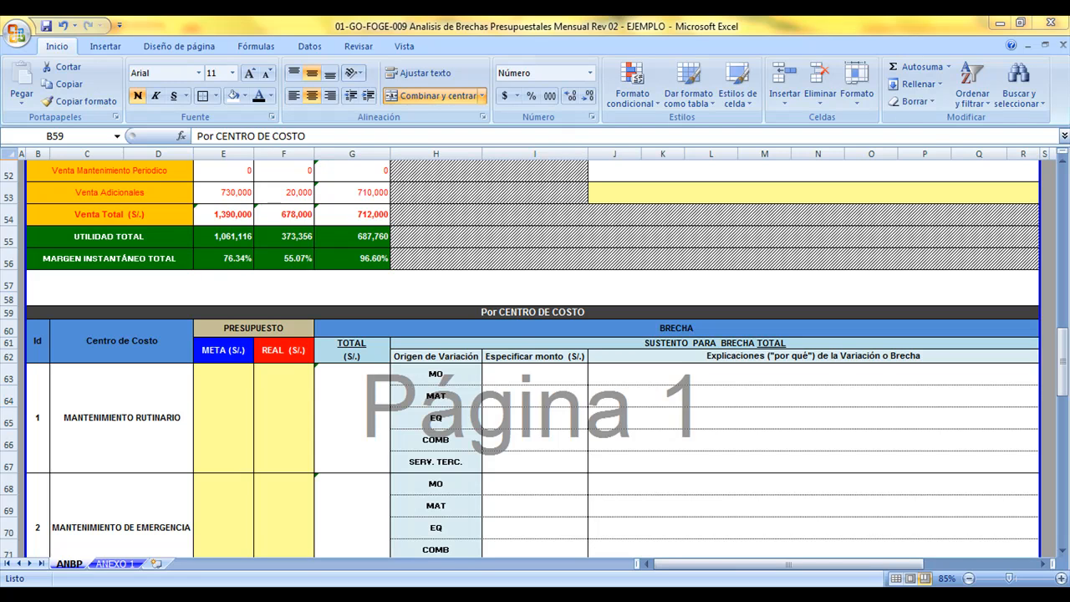
scroll(500, 379, up, 12)
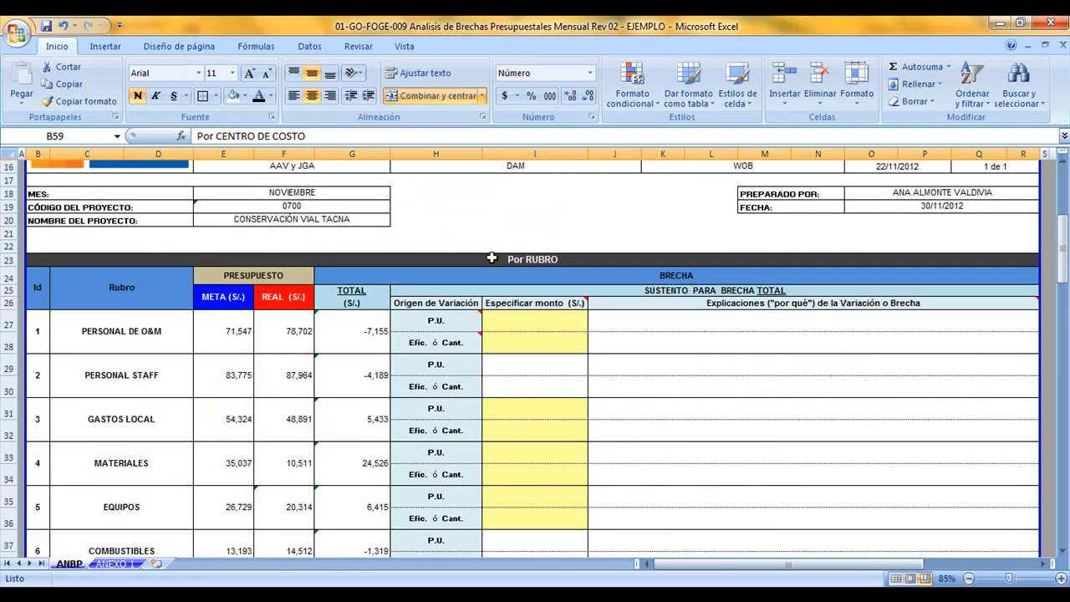
click(491, 258)
scroll(494, 326, down, 11)
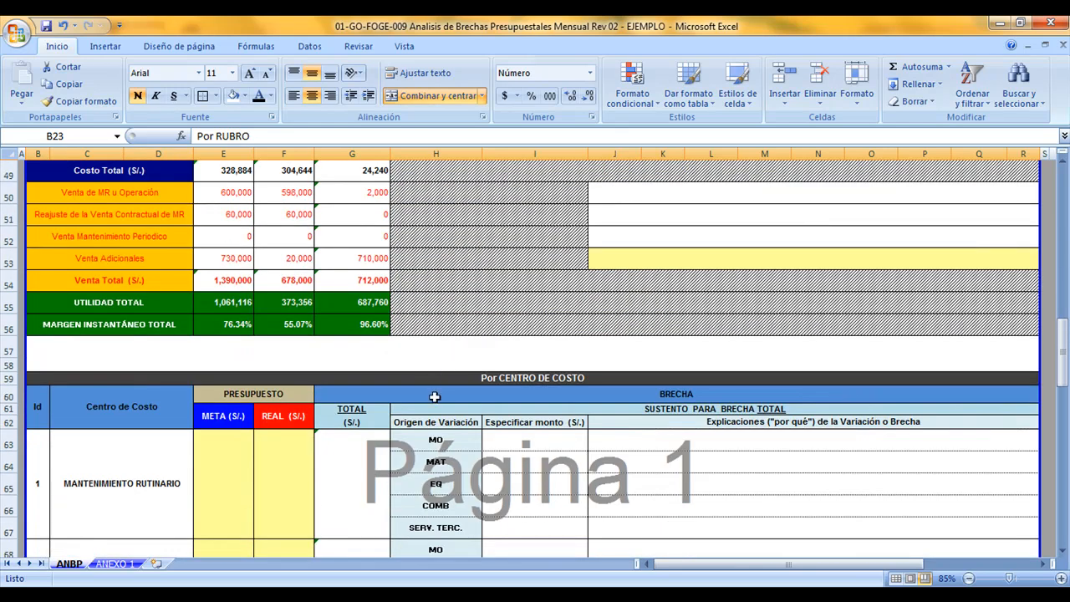
click(435, 380)
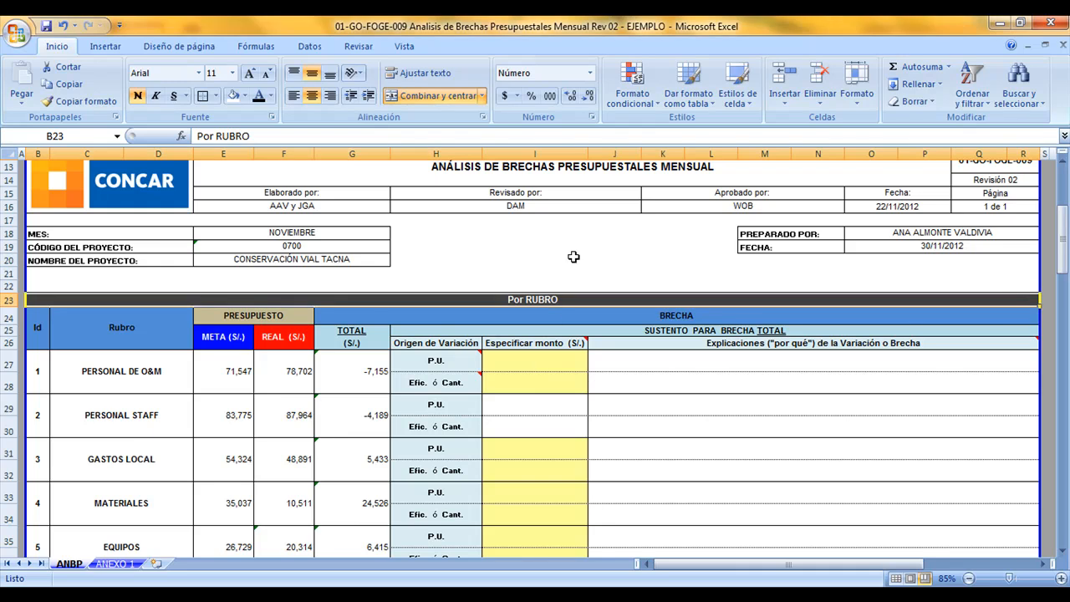
click(526, 153)
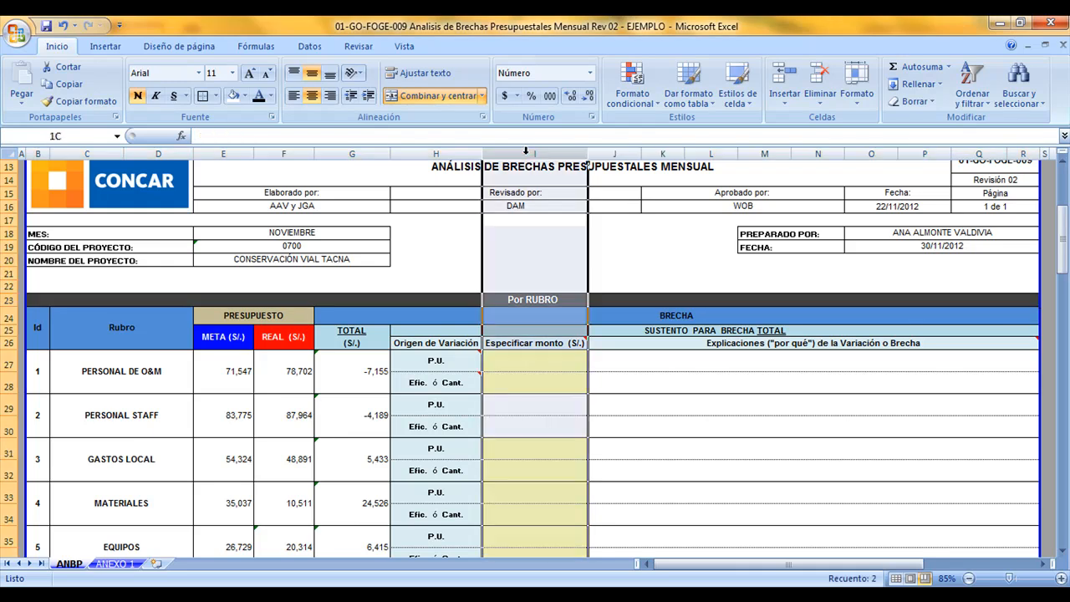
click(534, 345)
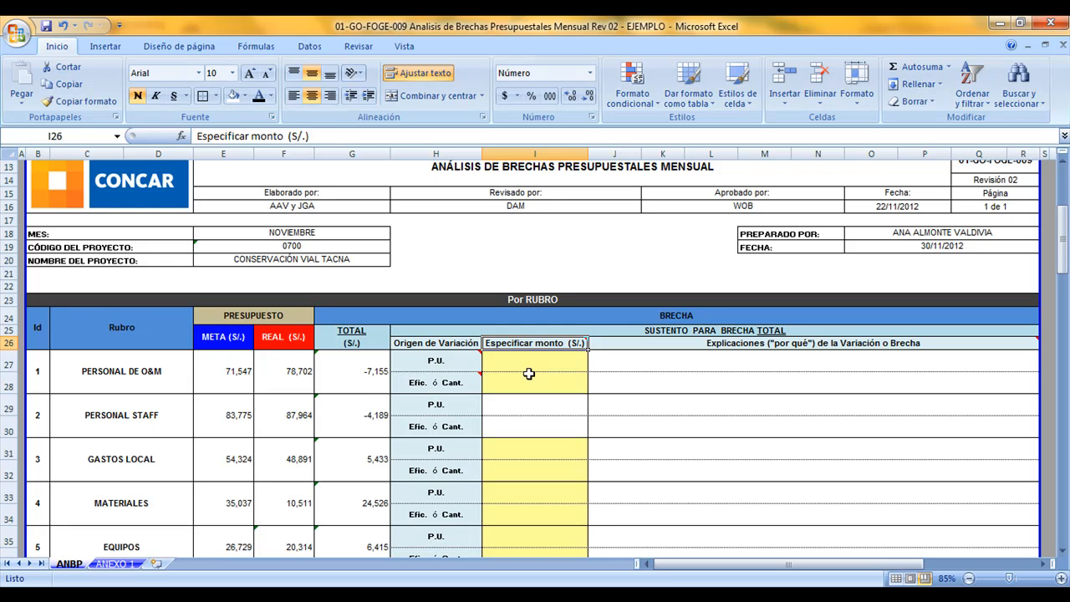
Look at the ANEXO 1 calculation sheet, and check the yellow amount and explanation cells on the ANBP sheet
click(117, 564)
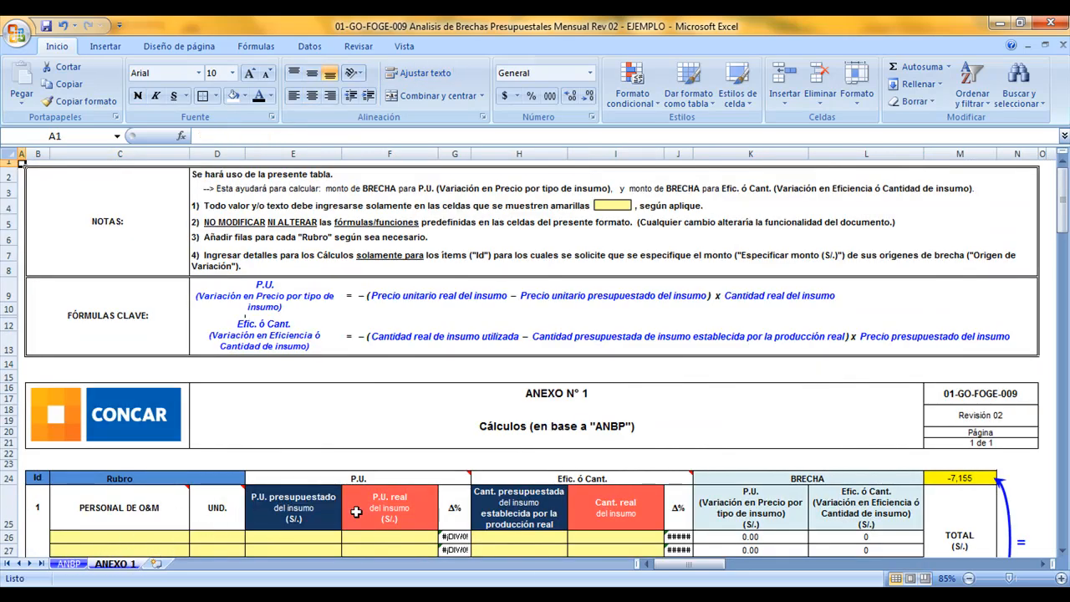
click(373, 539)
scroll(374, 539, down, 2)
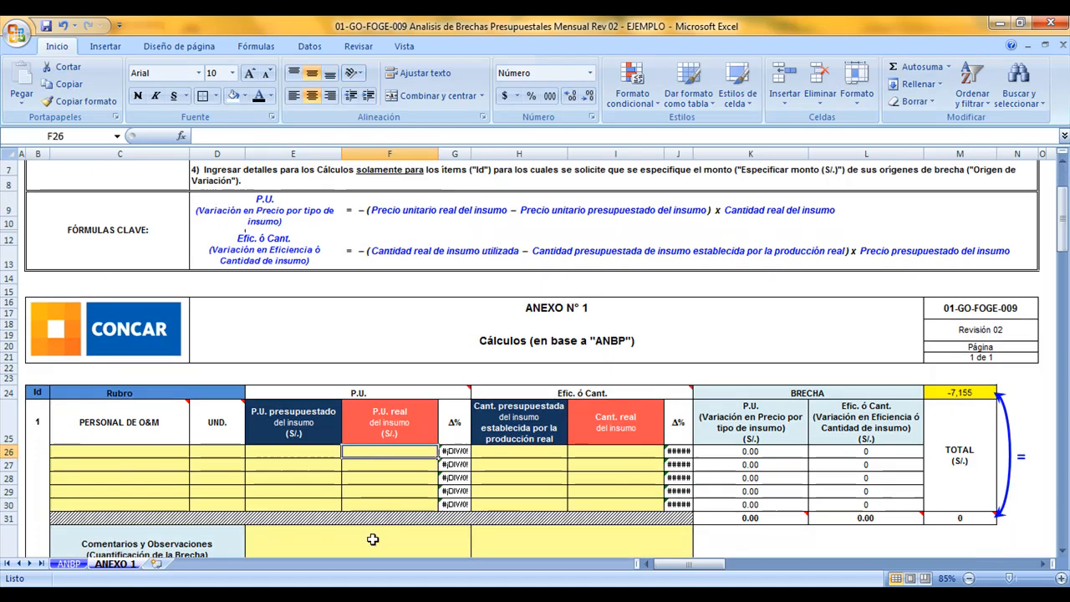
click(71, 564)
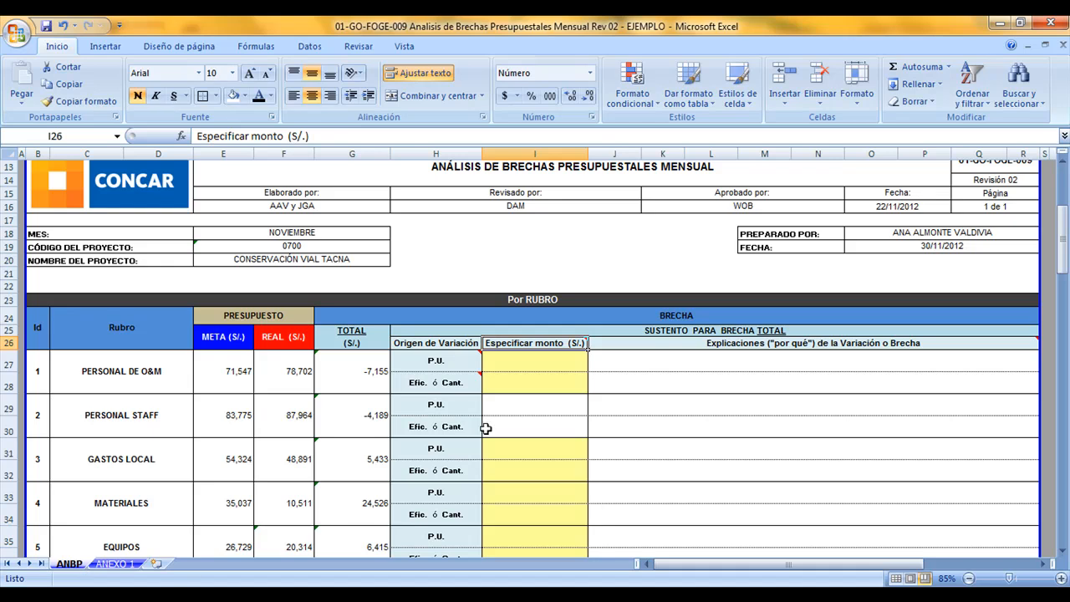
click(551, 372)
click(530, 459)
drag(530, 459, 535, 245)
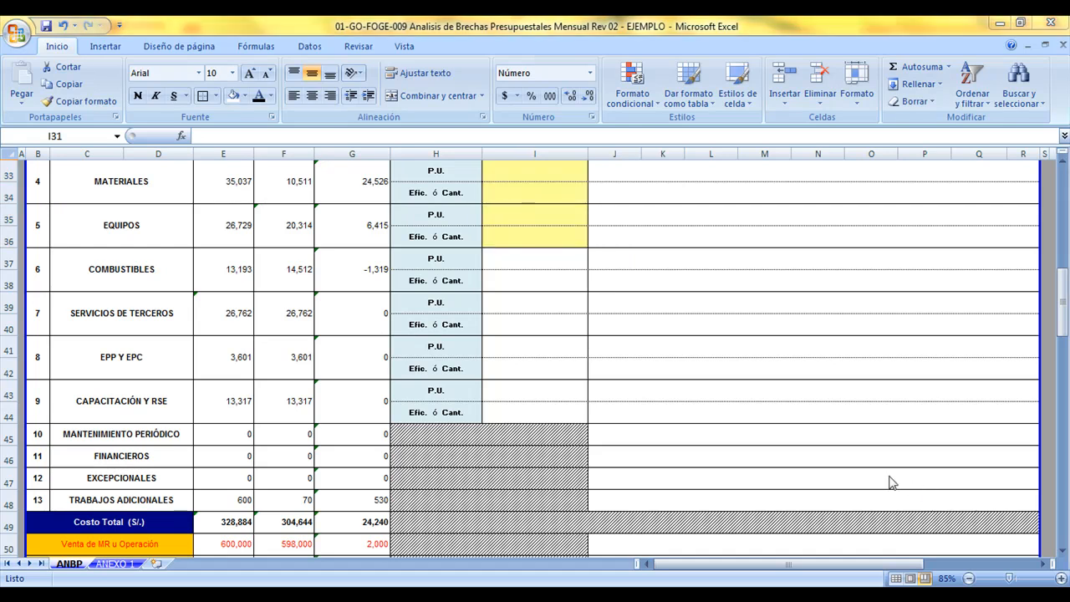
scroll(855, 463, down, 2)
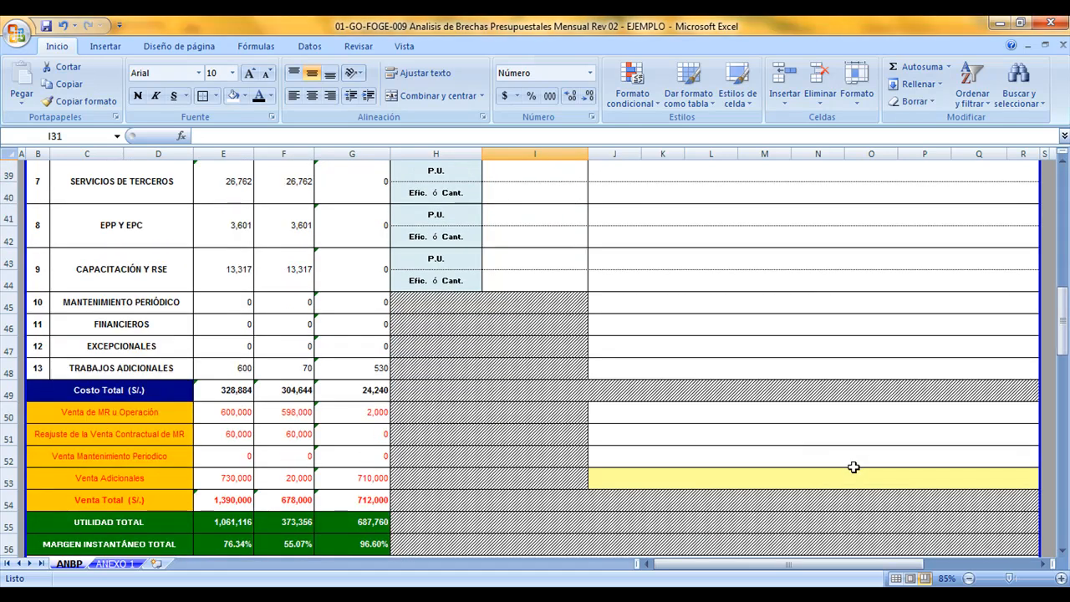
Examine the ANEXO 1 calculation tables through CAPACITACIÓN Y RSE and read the note on the PERSONAL DE O&M cell
click(115, 564)
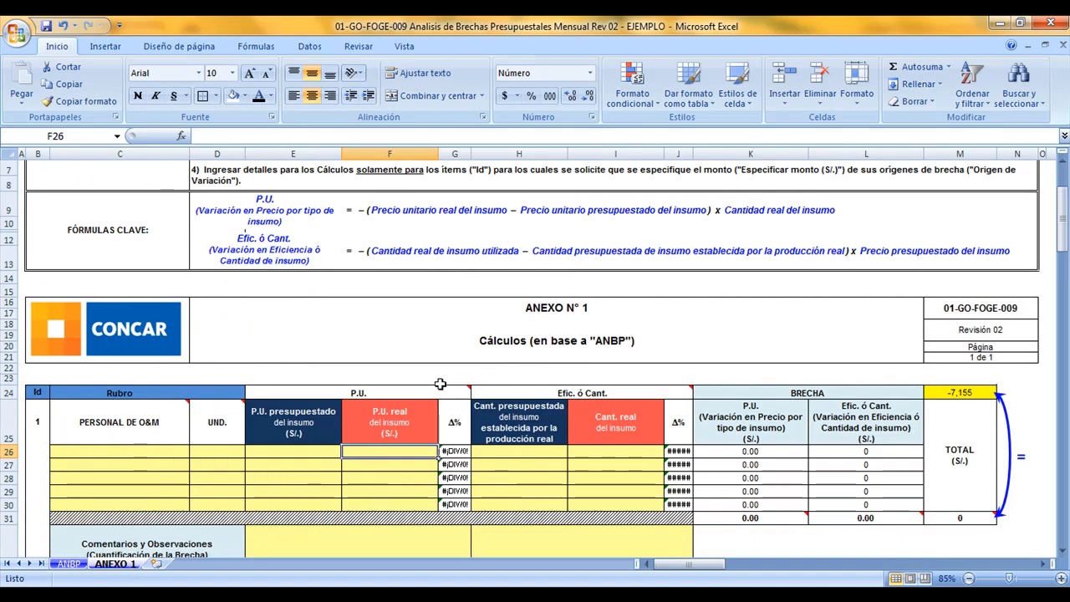
scroll(439, 383, down, 1)
click(439, 298)
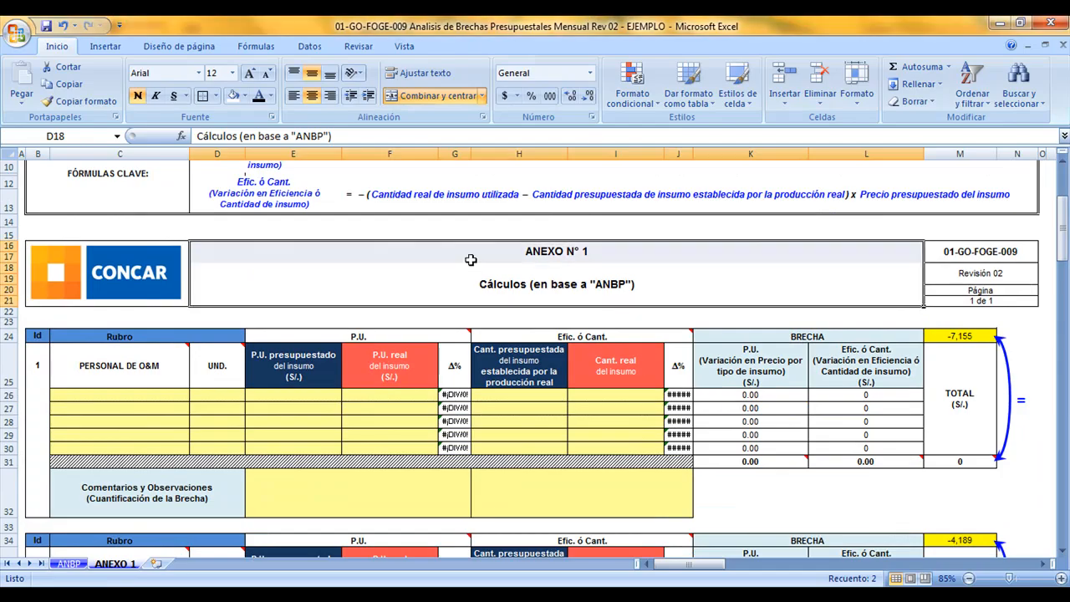
scroll(362, 357, down, 20)
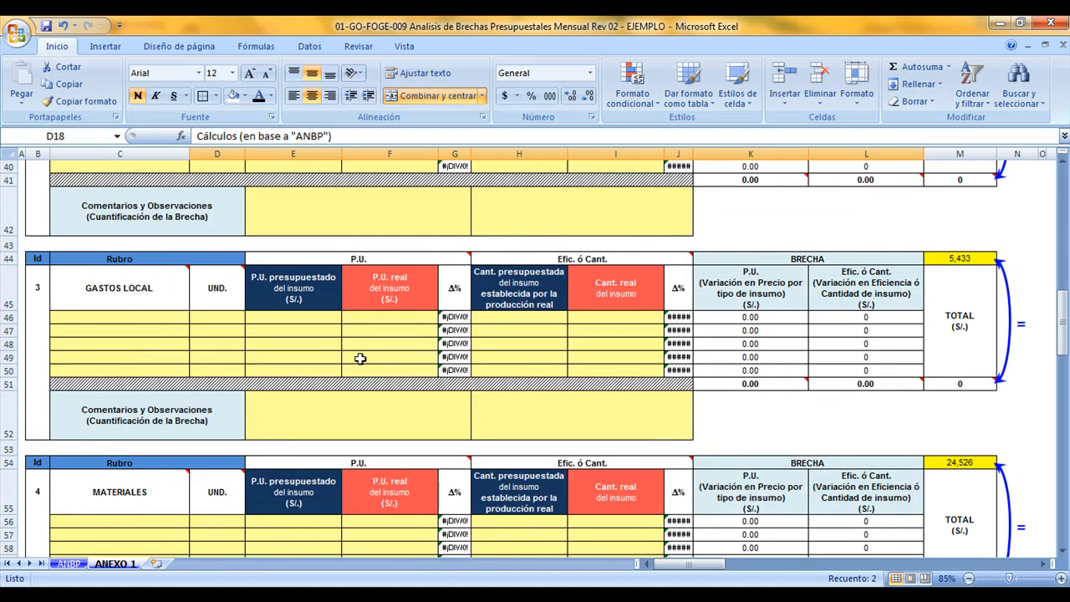
scroll(362, 357, down, 10)
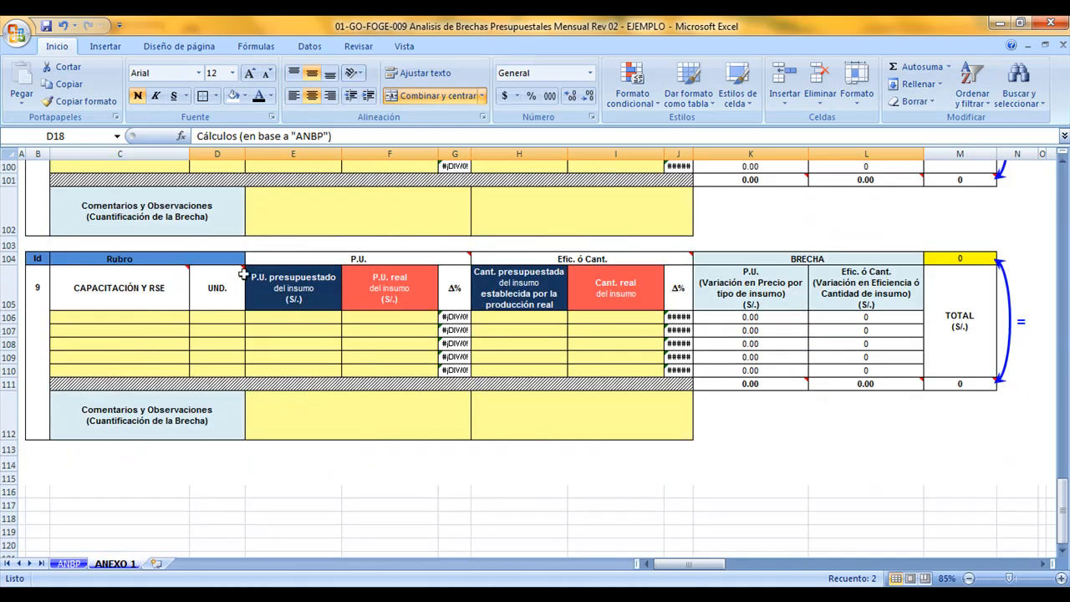
drag(58, 257, 929, 433)
scroll(337, 389, up, 20)
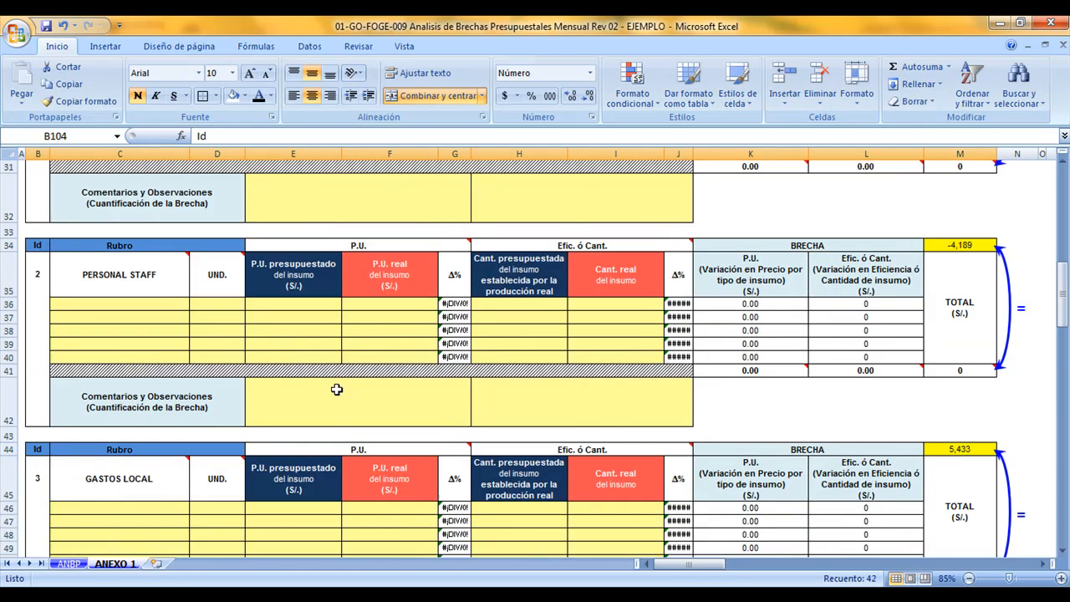
scroll(337, 388, up, 4)
click(179, 450)
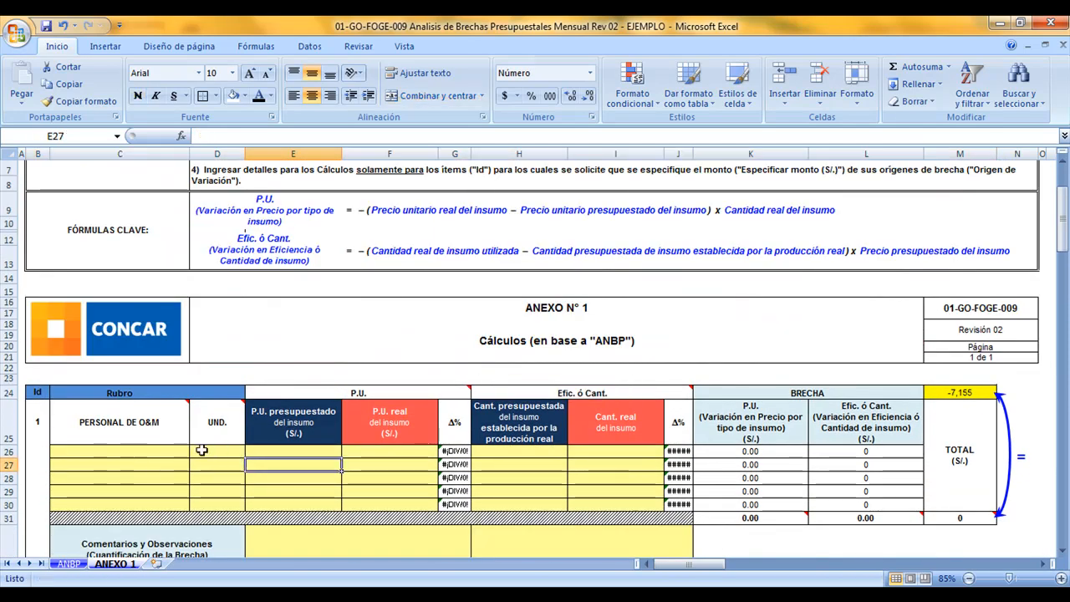
mouse_move(171, 428)
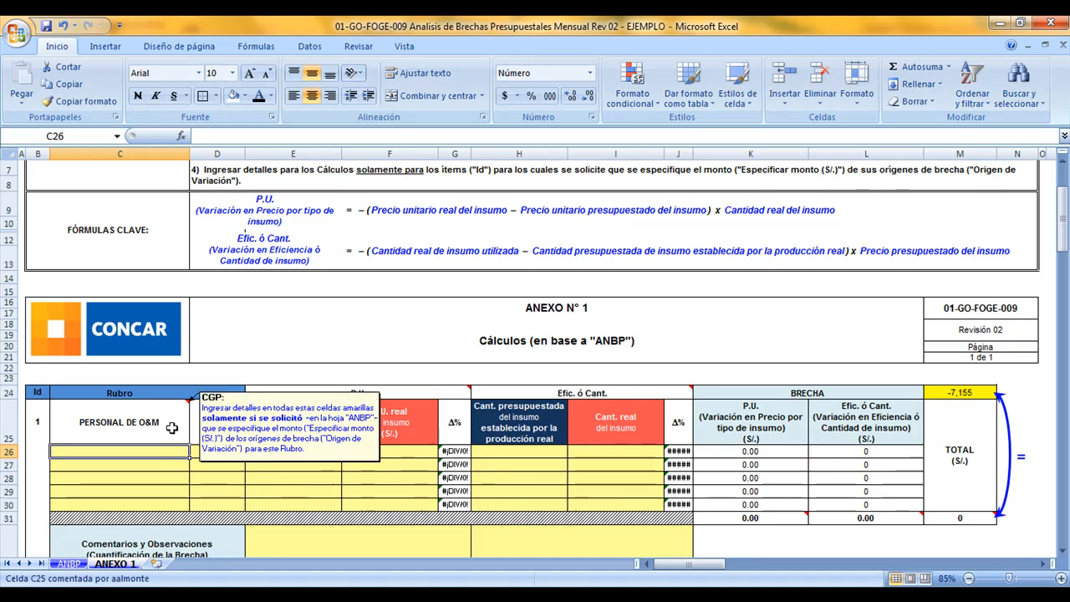
click(171, 428)
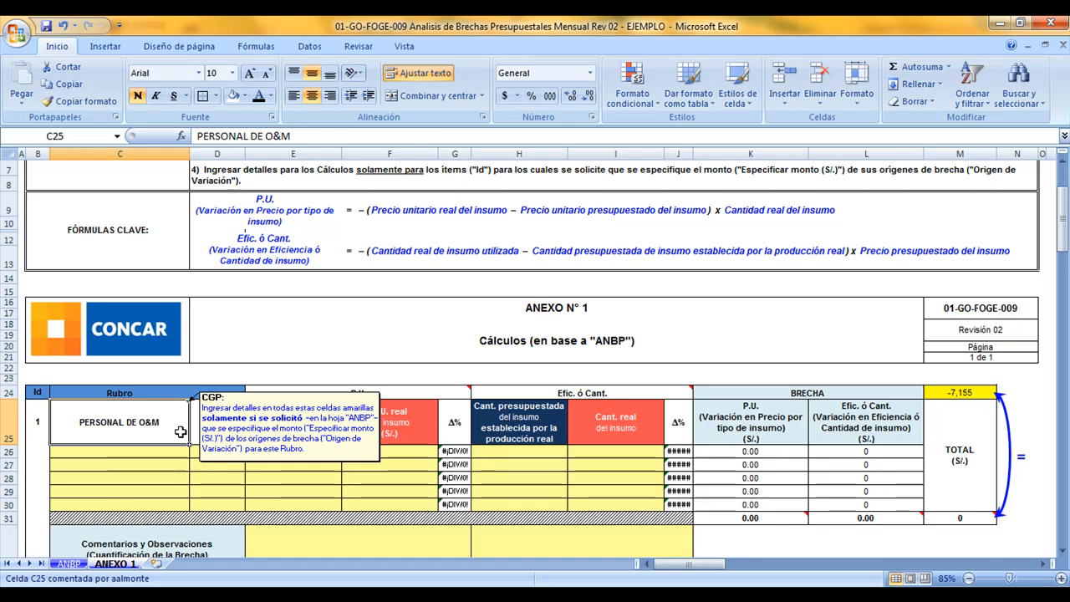
Check on the ANBP sheet which rubros have yellow P.U. and Efic. ó Cant. cells under Especificar monto
click(70, 565)
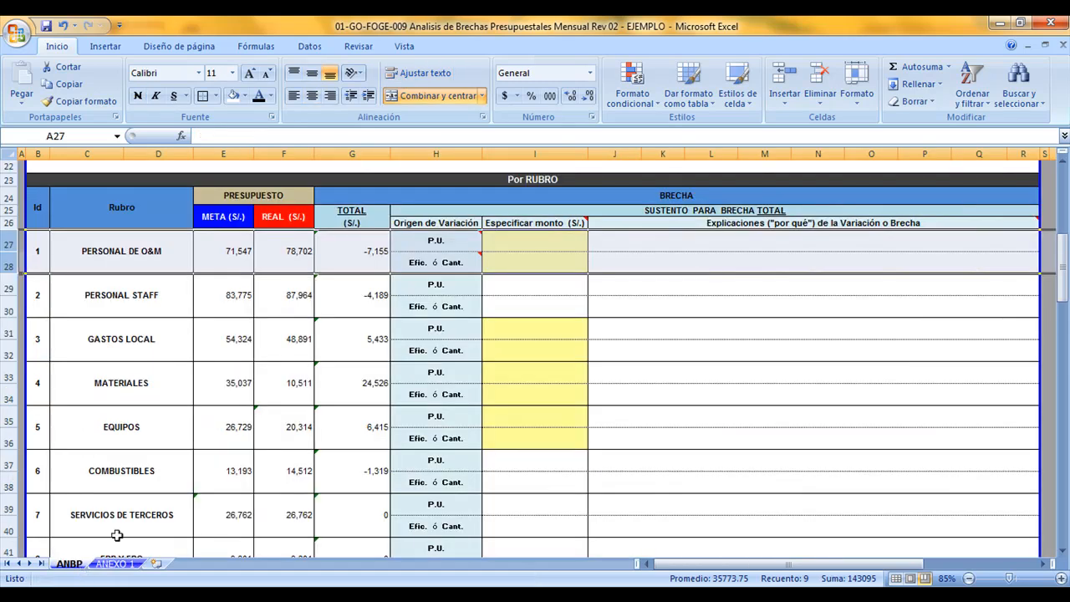
click(520, 285)
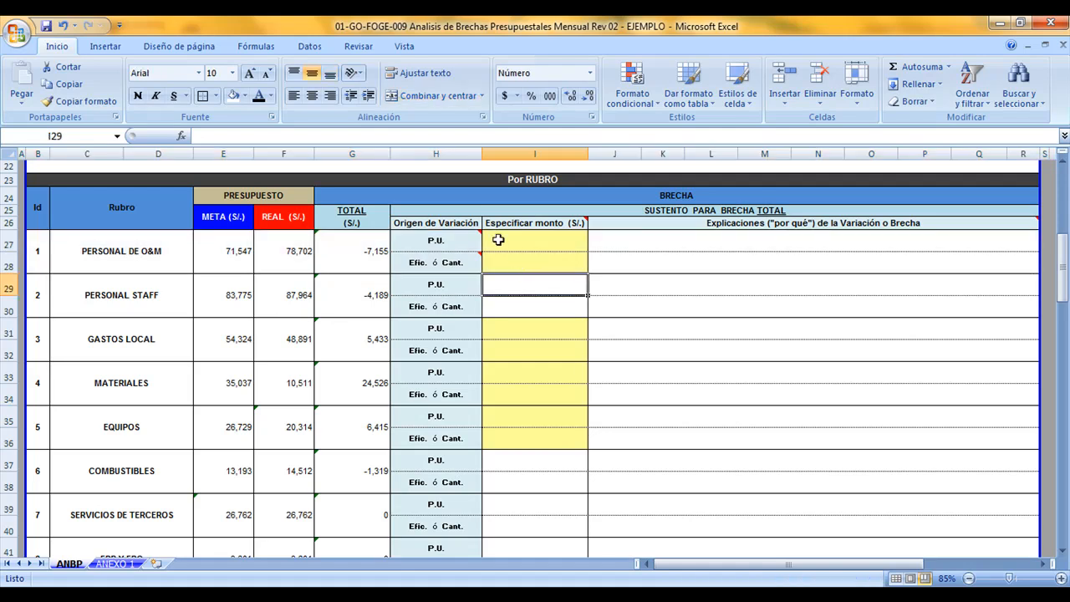
drag(498, 240, 494, 261)
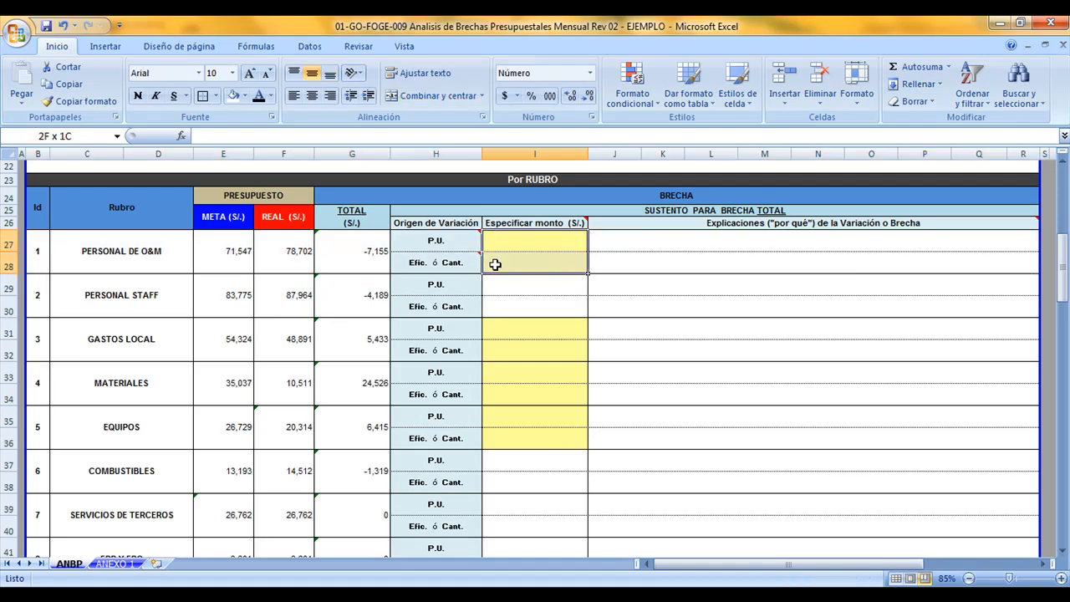
drag(502, 329, 496, 437)
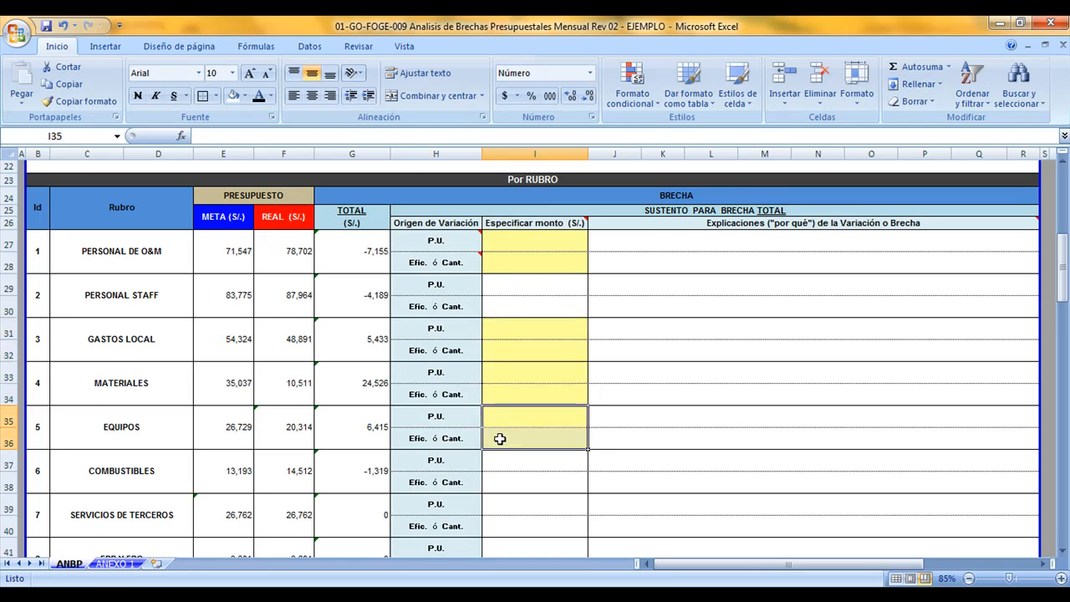
scroll(518, 418, down, 3)
scroll(527, 411, down, 3)
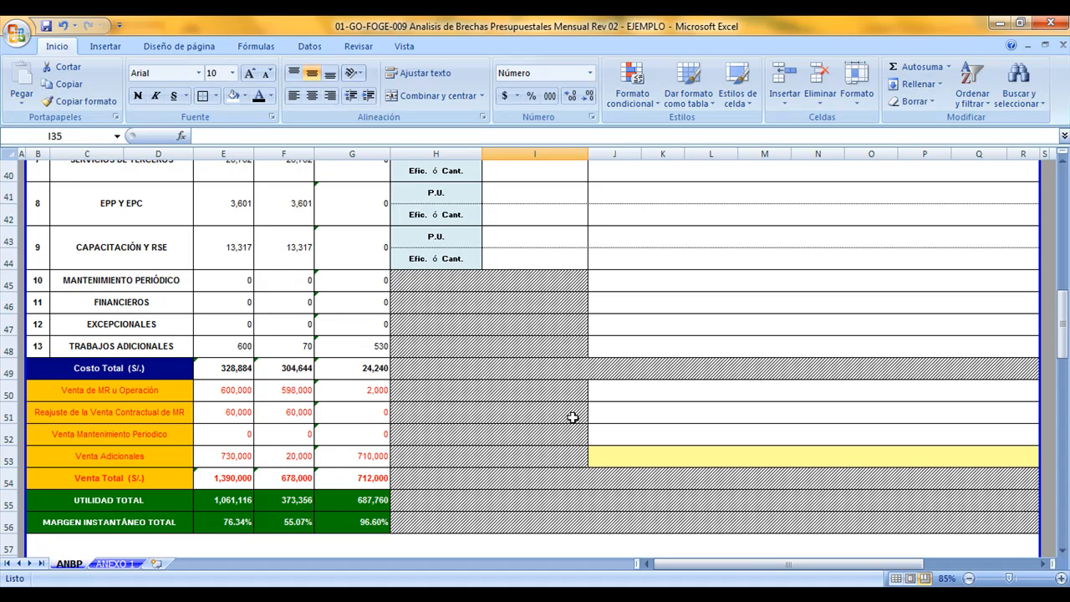
scroll(572, 417, up, 6)
click(540, 151)
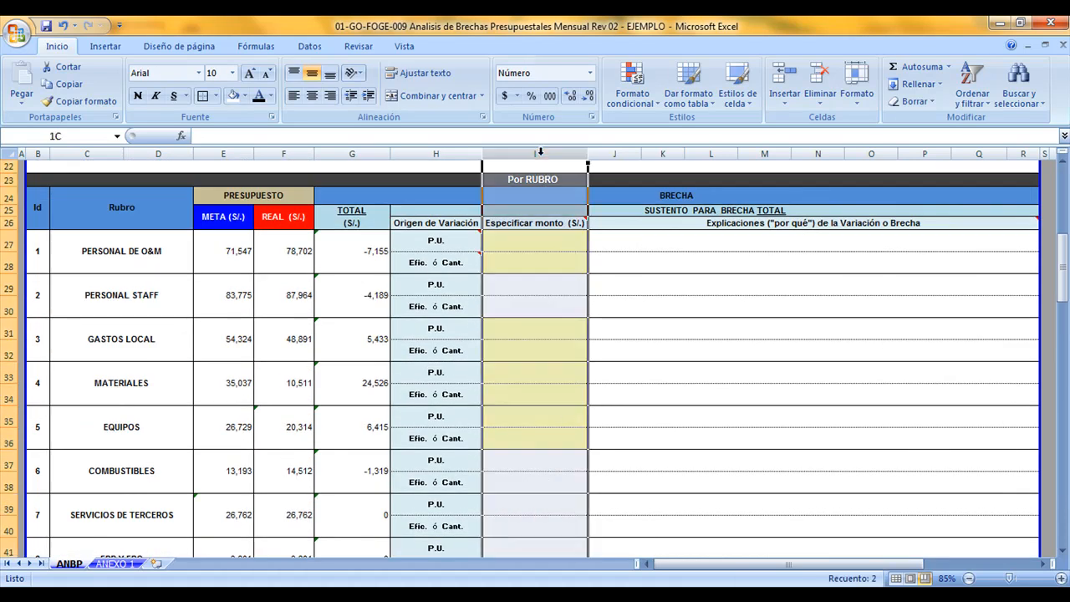
List JC, AUX, OP and CD as the inputs in the PERSONAL DE O&M table of the ANEXO 1 sheet
key(ctrl+Page_Down)
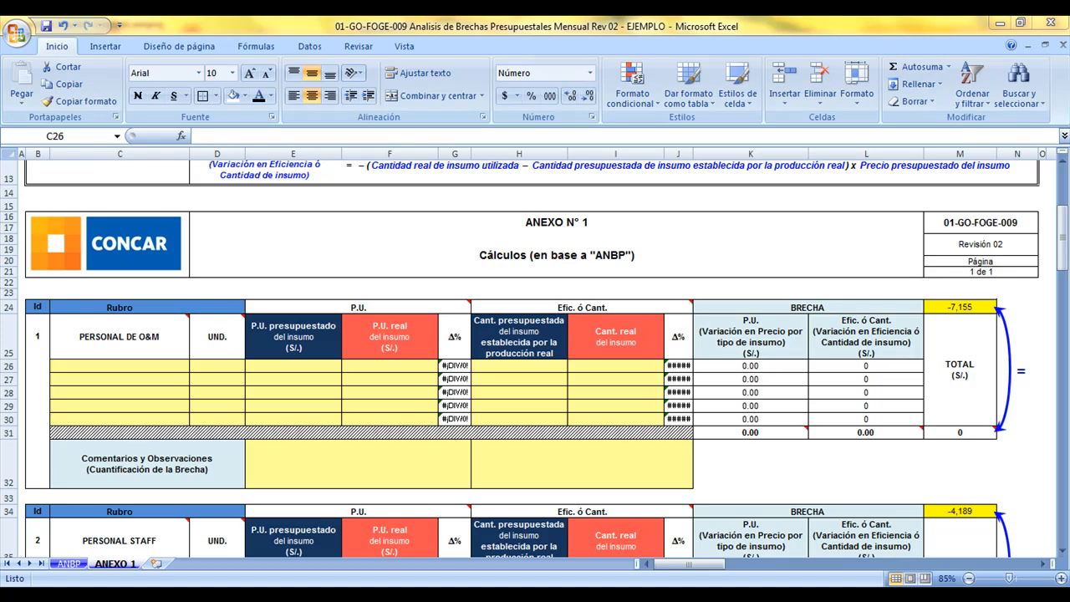
click(139, 365)
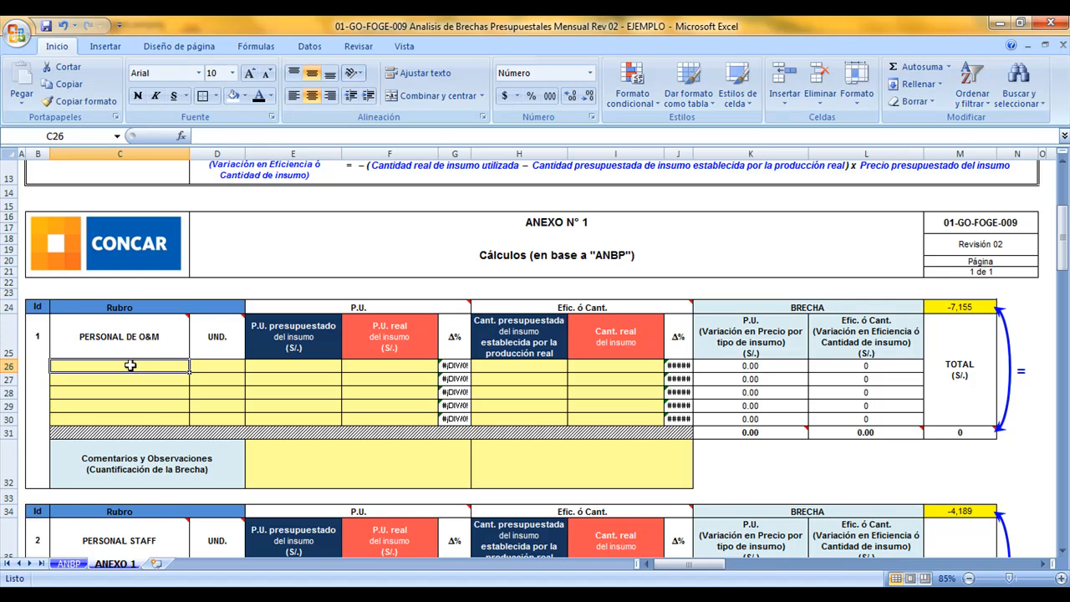
text(jc)
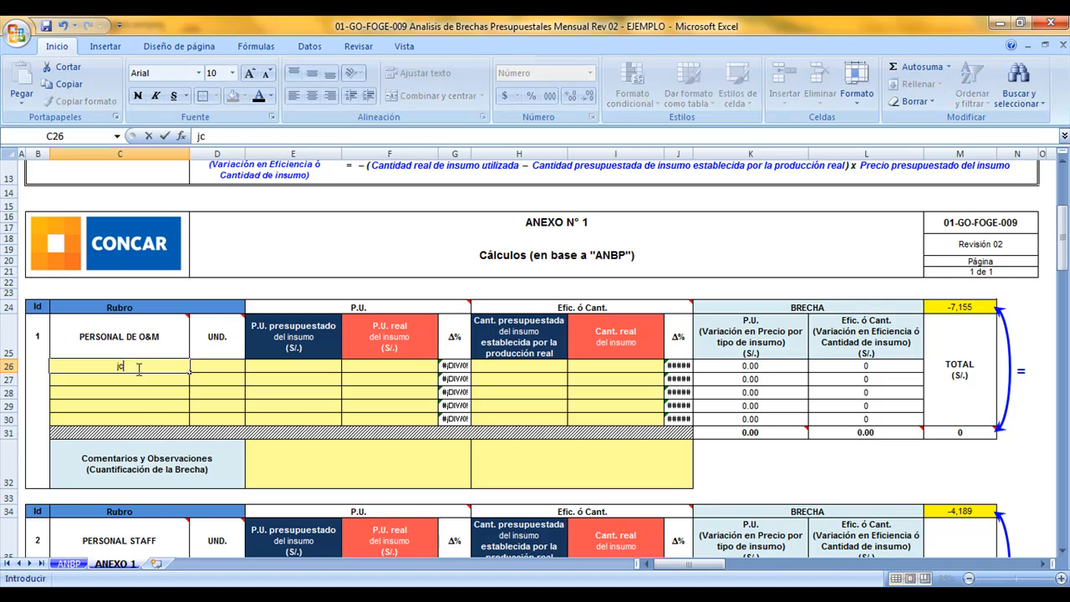
text(JC)
key(Return)
text(AUX)
key(Return)
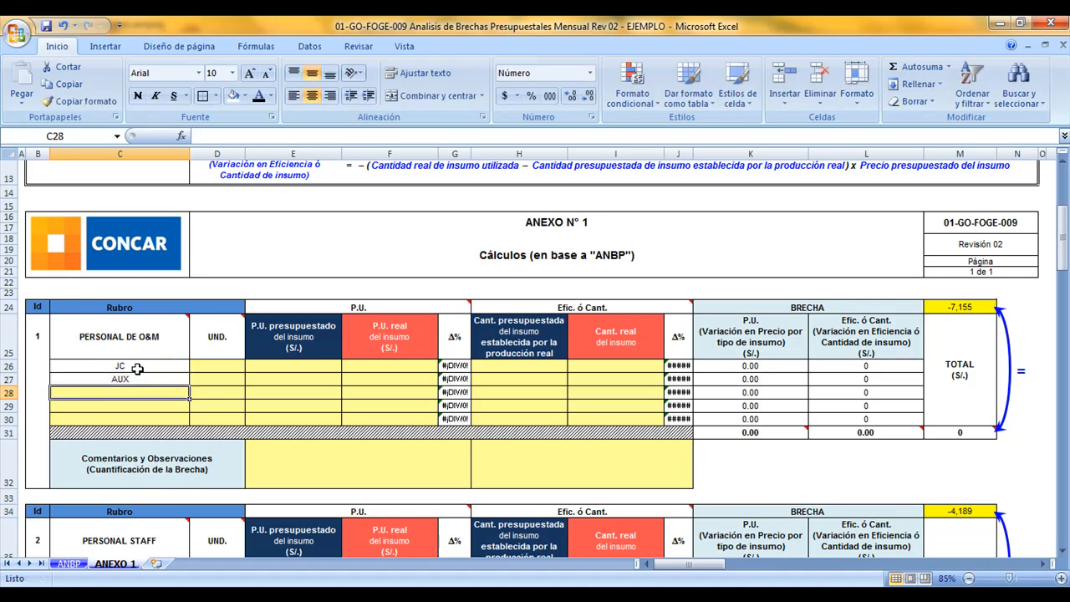
text(OP)
key(Return)
text(CD)
key(Return)
drag(104, 365, 367, 408)
Set the unit to HH for the JC, AUX, OP and CD rows
click(233, 364)
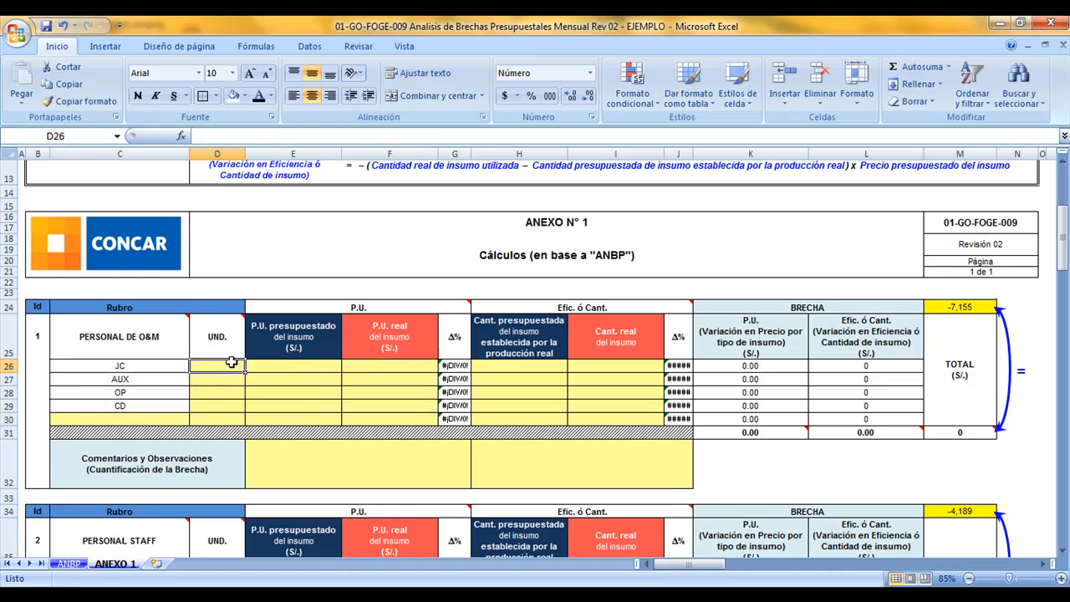
mouse_move(224, 338)
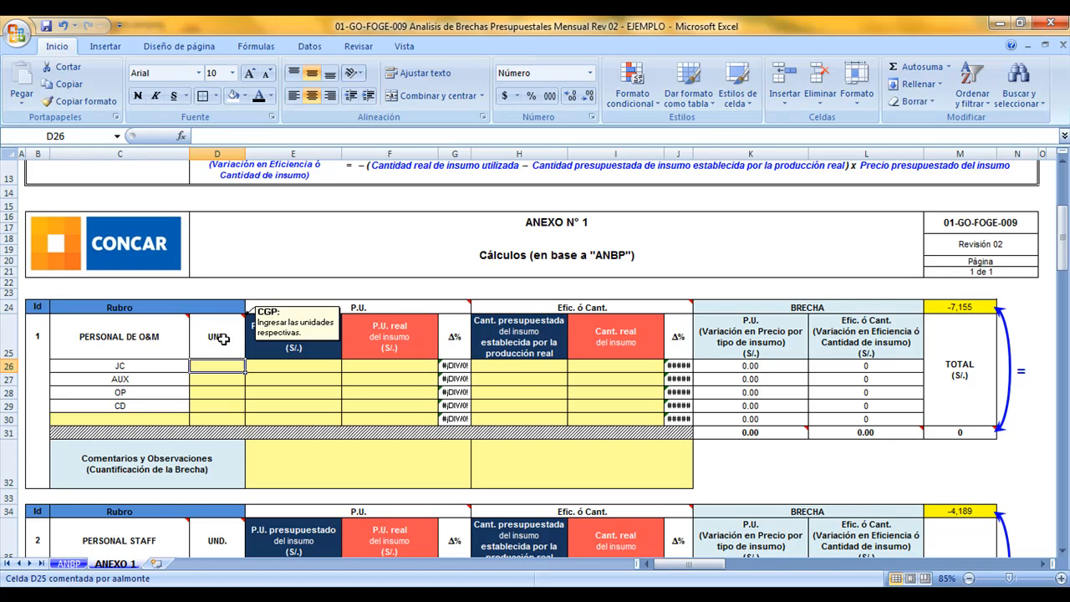
text(HH)
key(Return)
text(HH)
key(Return)
text(HH)
key(Return)
text(HH)
key(Return)
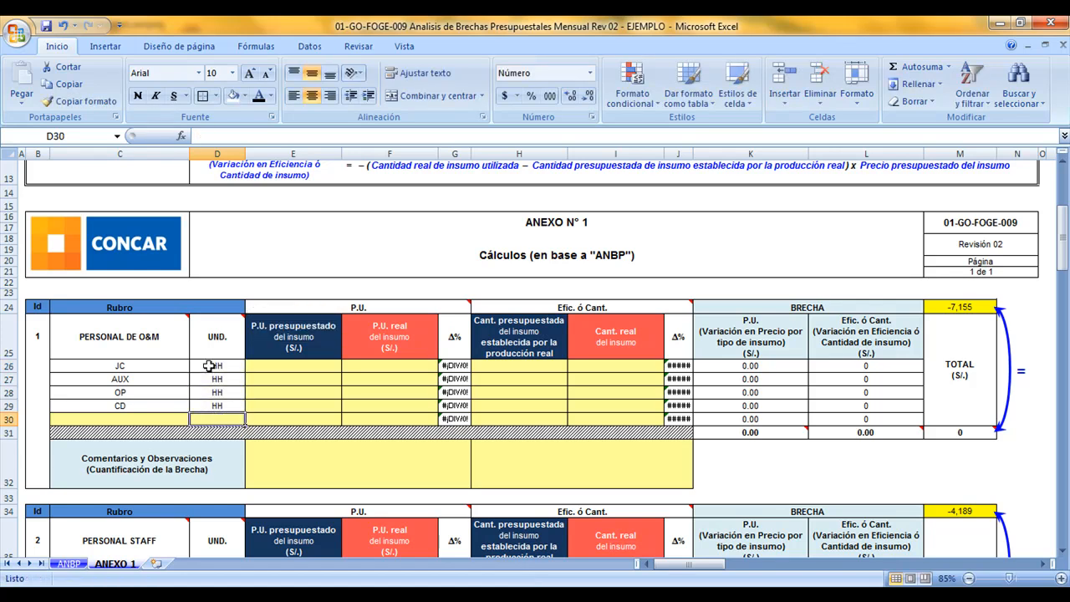
Enter the budgeted unit prices for PERSONAL DE O&M: JC 10.04, AUX 6.02, OP 15.14 and CD 7.85
click(271, 365)
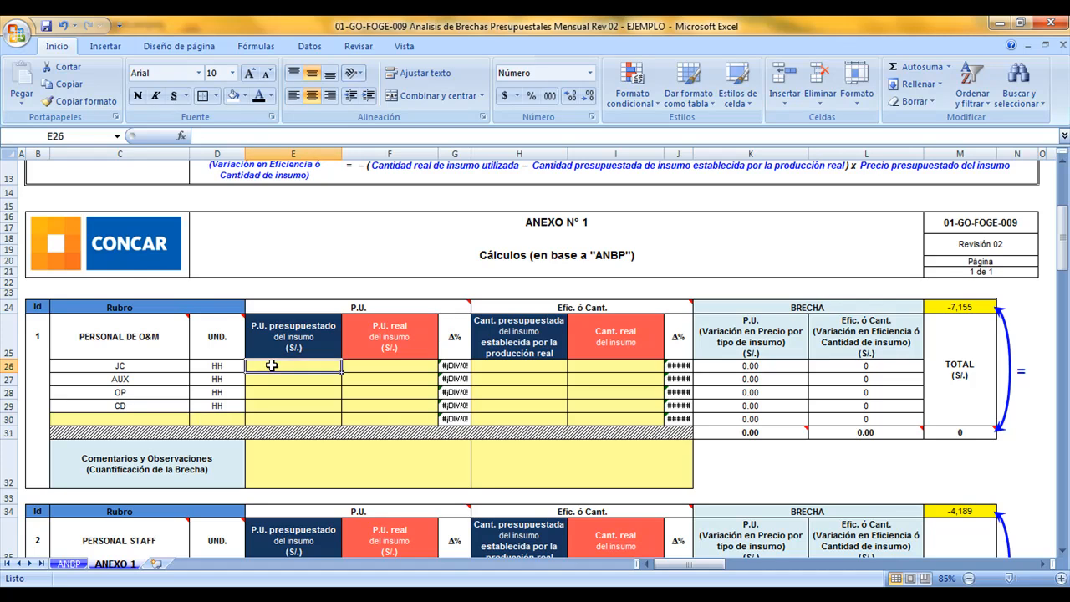
click(361, 365)
click(318, 365)
text(10.04)
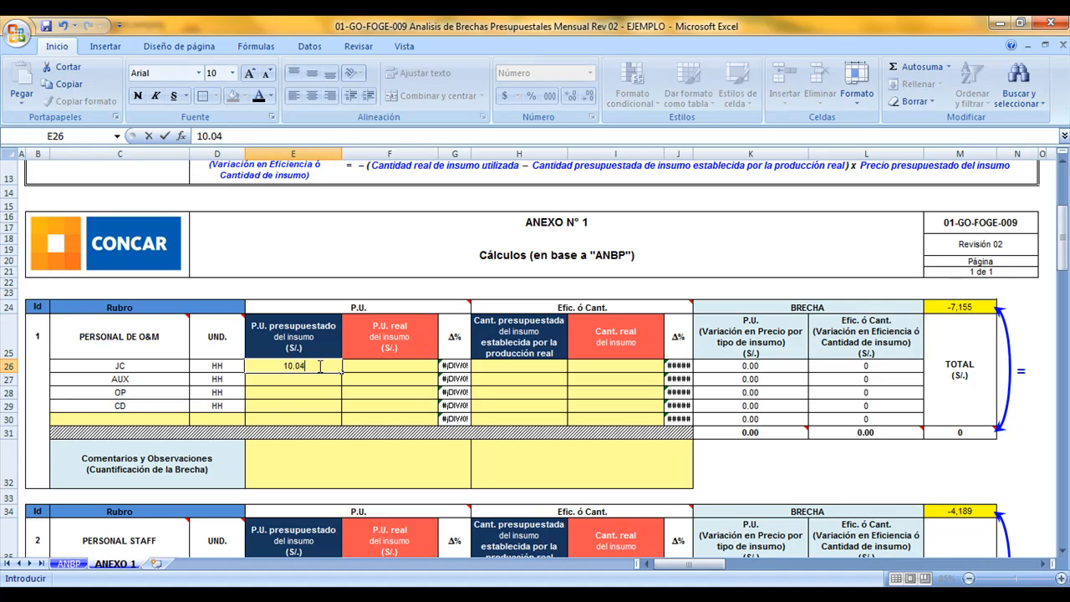
key(Return)
text(6.02)
key(Return)
text(15.14)
key(Return)
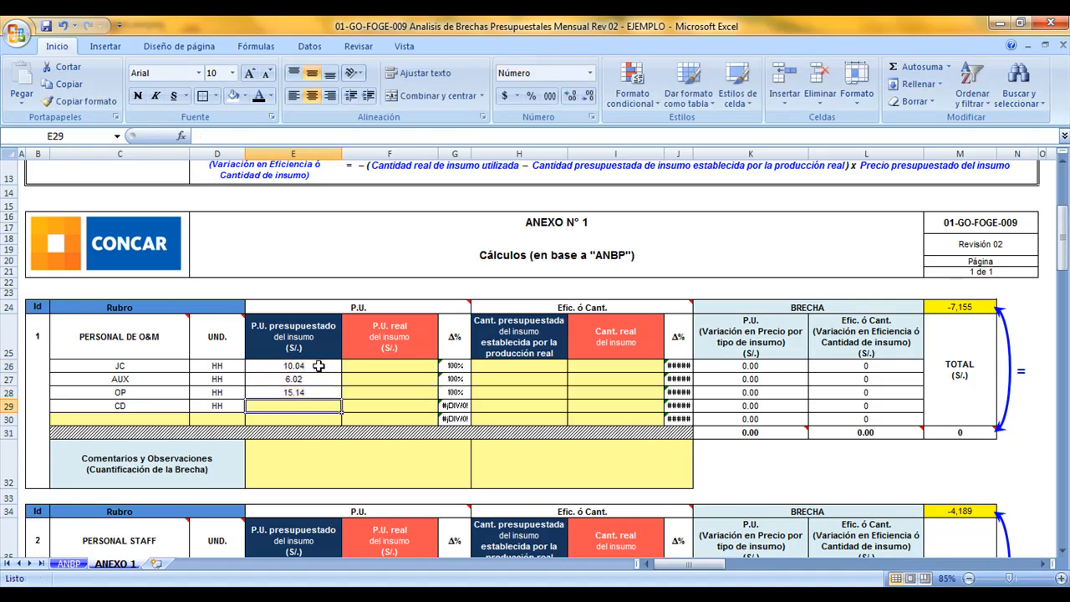
text(7.85)
key(Return)
Enter the real unit prices for PERSONAL DE O&M: JC 11.04, AUX 6.50, OP 16.50 and CD 7.06
key(Up)
key(Right)
key(Up)
key(Up)
key(Up)
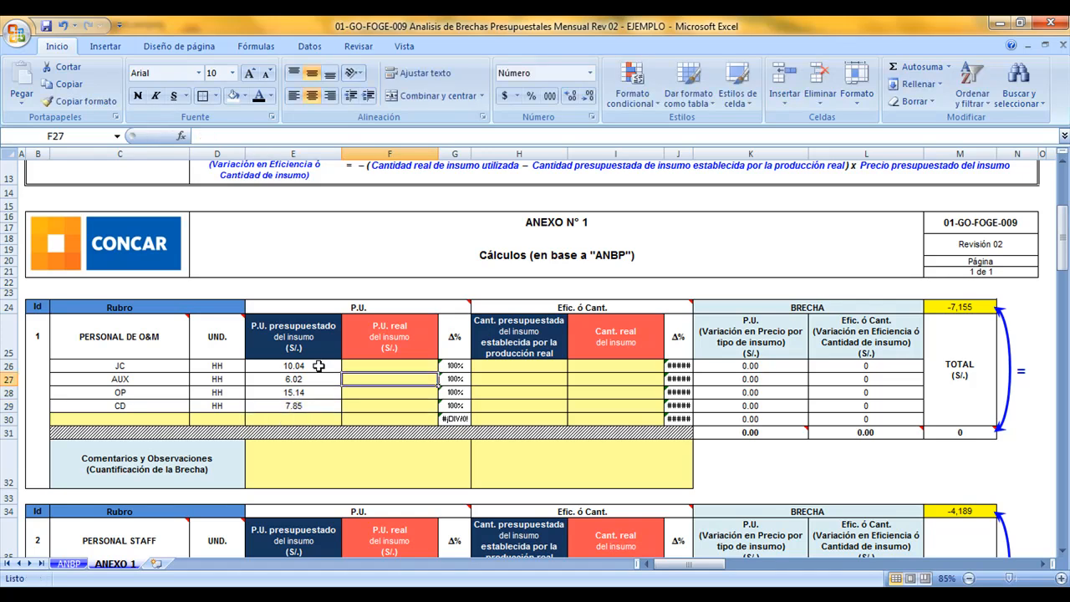
text(11.04)
key(Return)
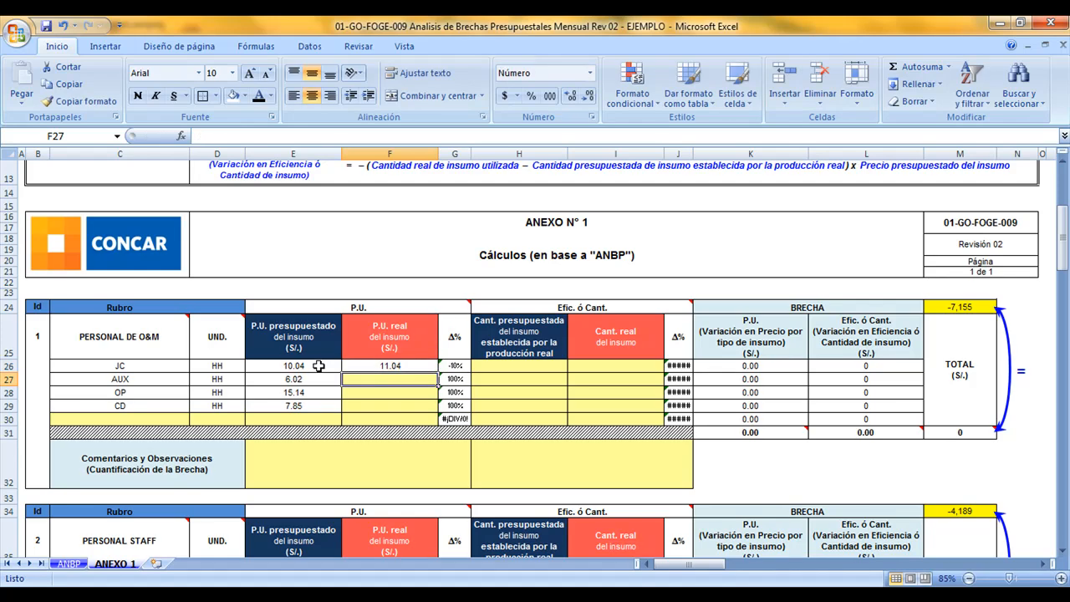
text(6.5)
key(Return)
text(16.5)
key(Return)
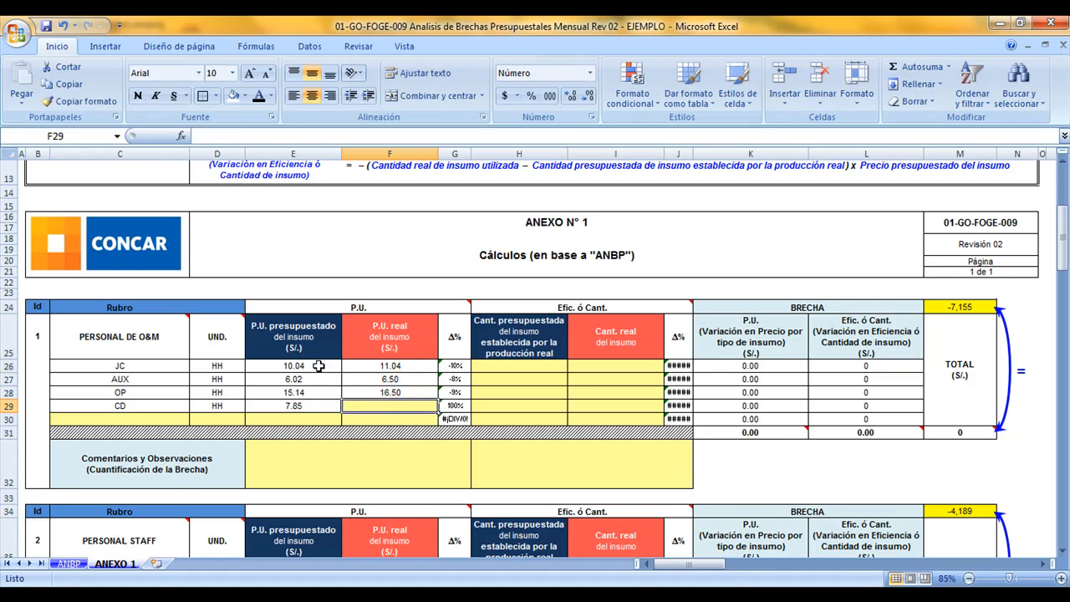
text(7)
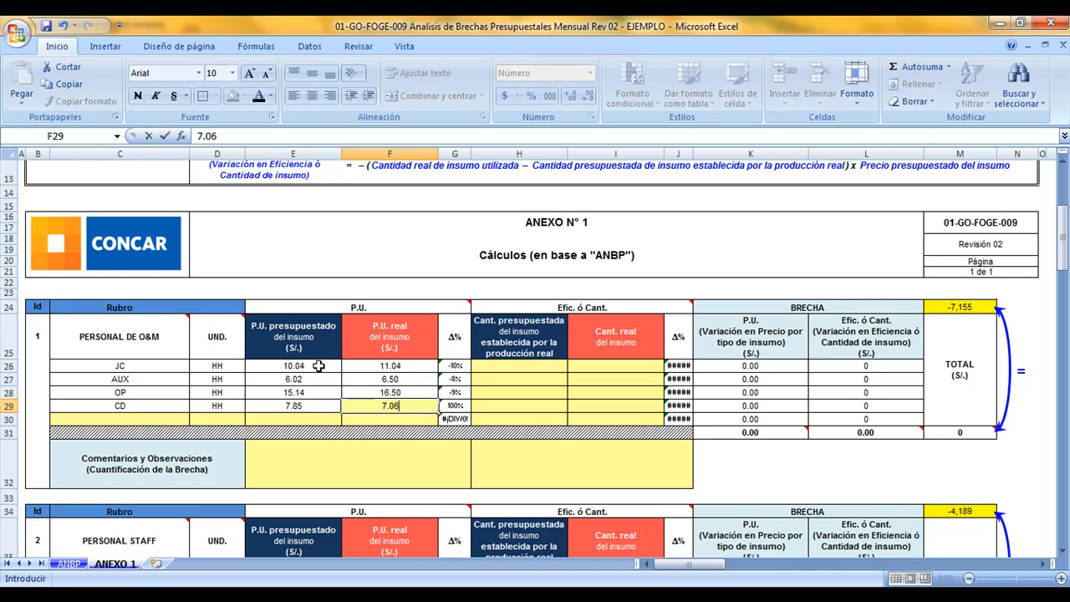
text(.06)
key(Return)
Review the unit price variation percentages of the JC, AUX, OP and CD rows
key(Up)
key(Right)
key(Up)
key(Up)
key(Up)
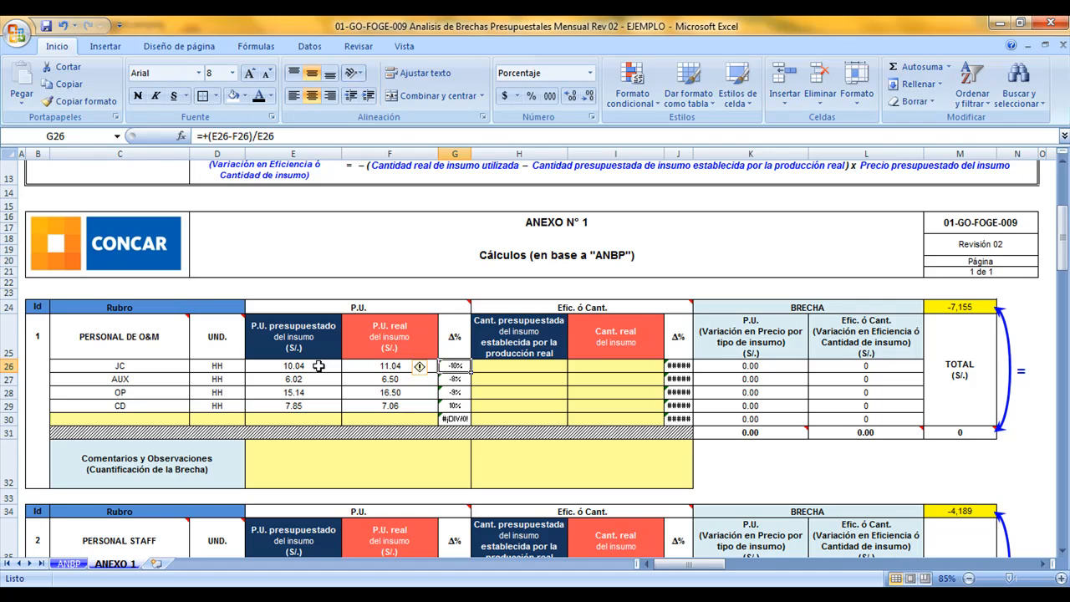
key(Down)
key(Down)
key(Down)
key(Up)
key(Up)
key(Up)
key(Down)
key(Down)
key(Down)
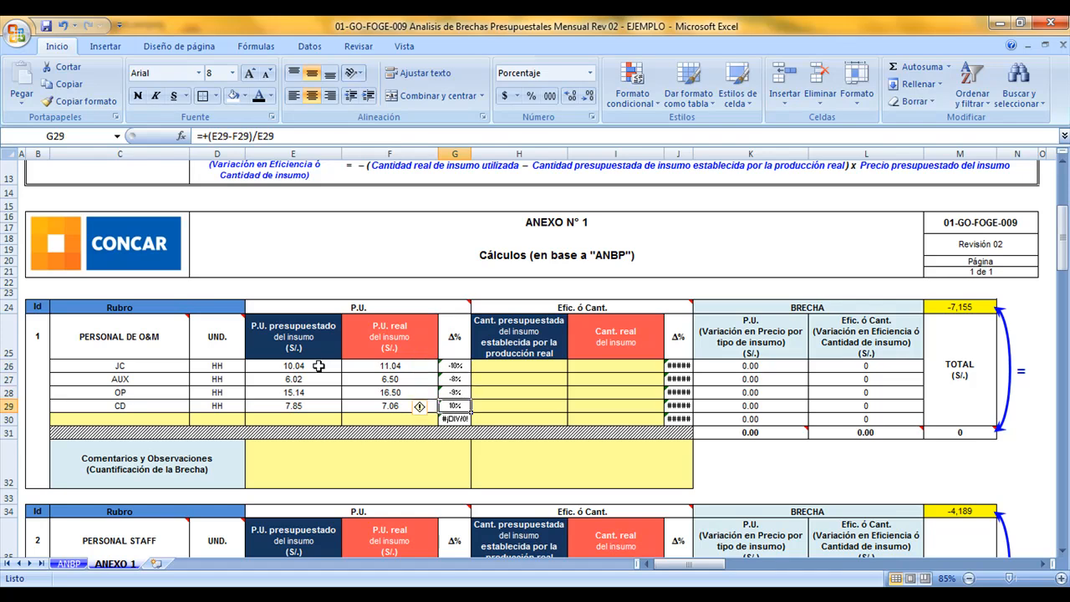
Enter the budgeted quantities established by real production: JC 600, AUX 5200, OP 1200 and CD 1000
key(Left)
key(Left)
key(Left)
key(Left)
key(Up)
key(Up)
key(Up)
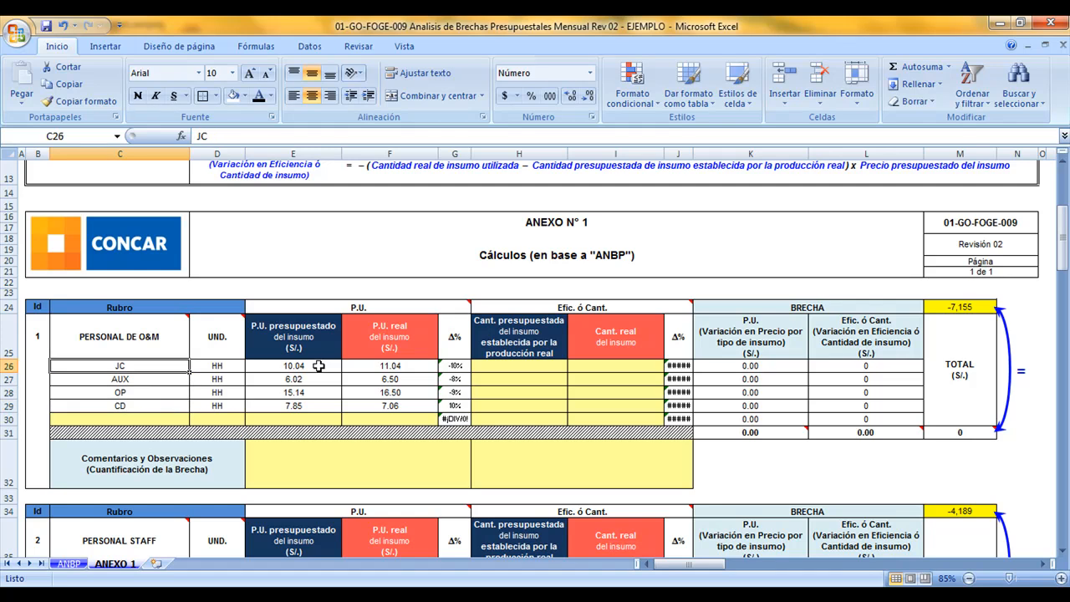
key(Right)
key(Right)
key(Right)
key(Right)
key(Right)
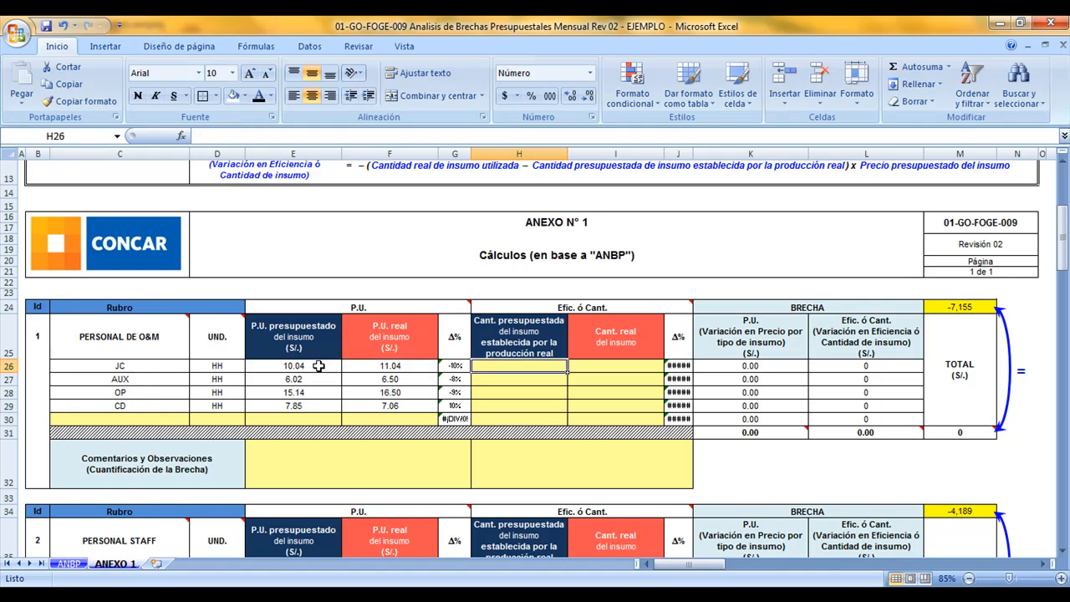
text(500)
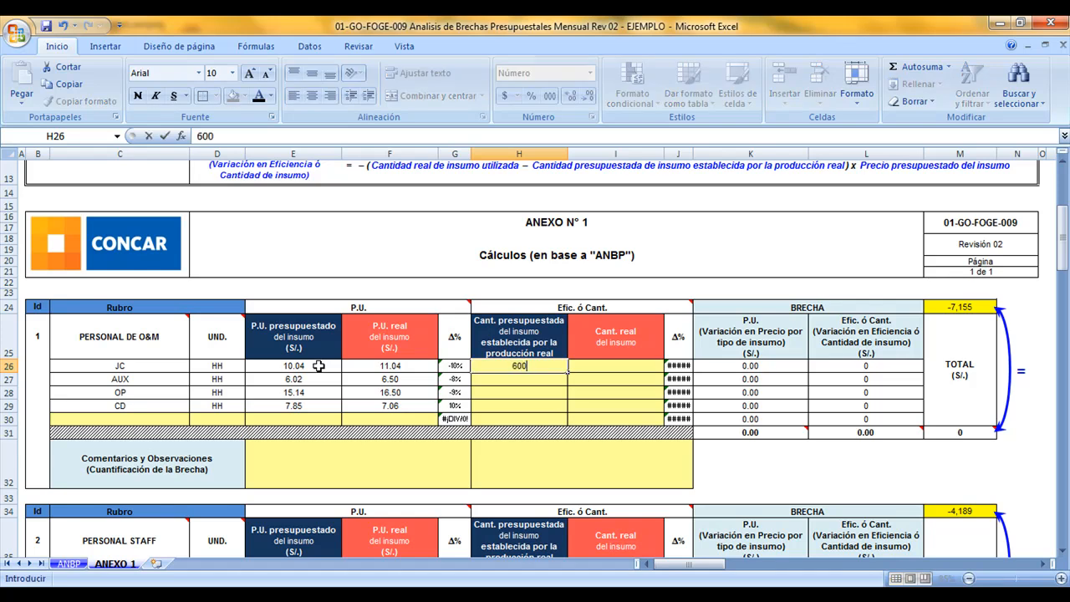
text(0)
key(Return)
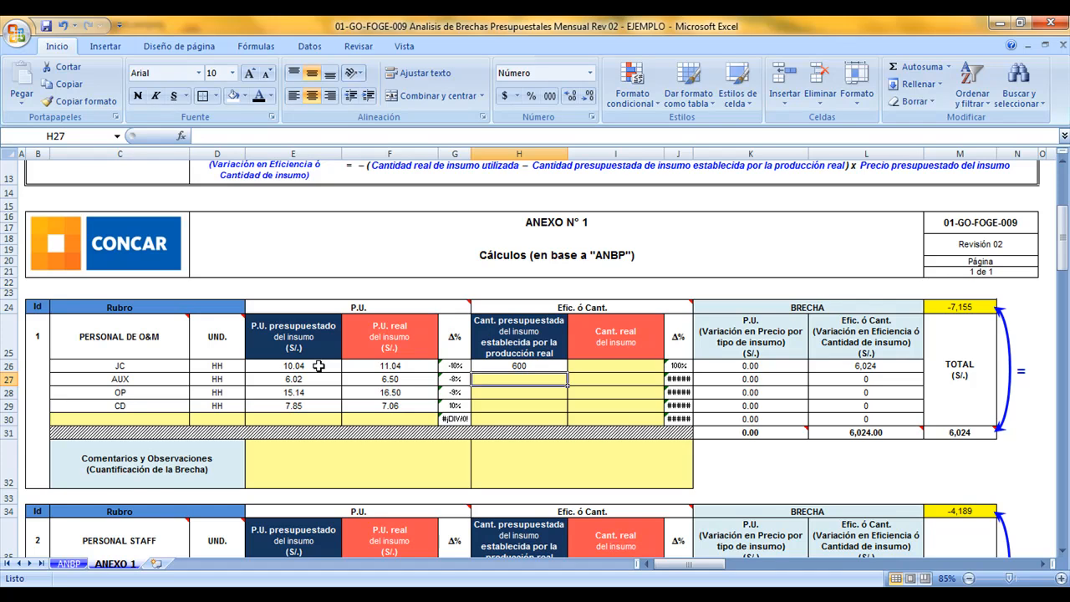
text(5200)
key(Return)
text(1200)
key(Return)
text(1000)
key(Return)
Calculate the real quantity of JC with the formula =500+(35*1.35)+(35*1.25)
key(Up)
key(Up)
key(Right)
key(Up)
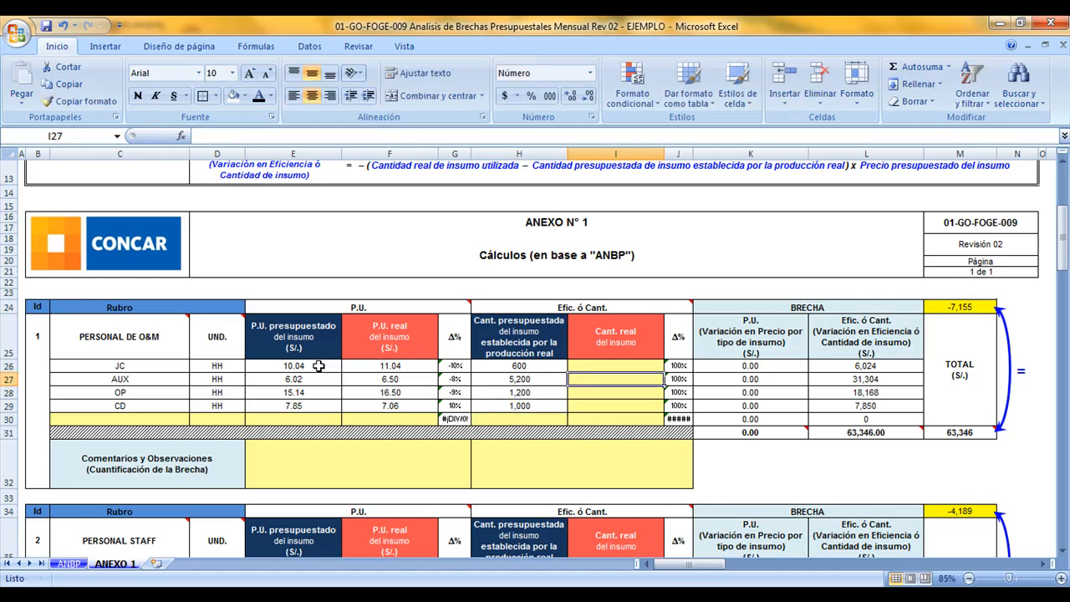
key(Left)
key(Up)
key(Right)
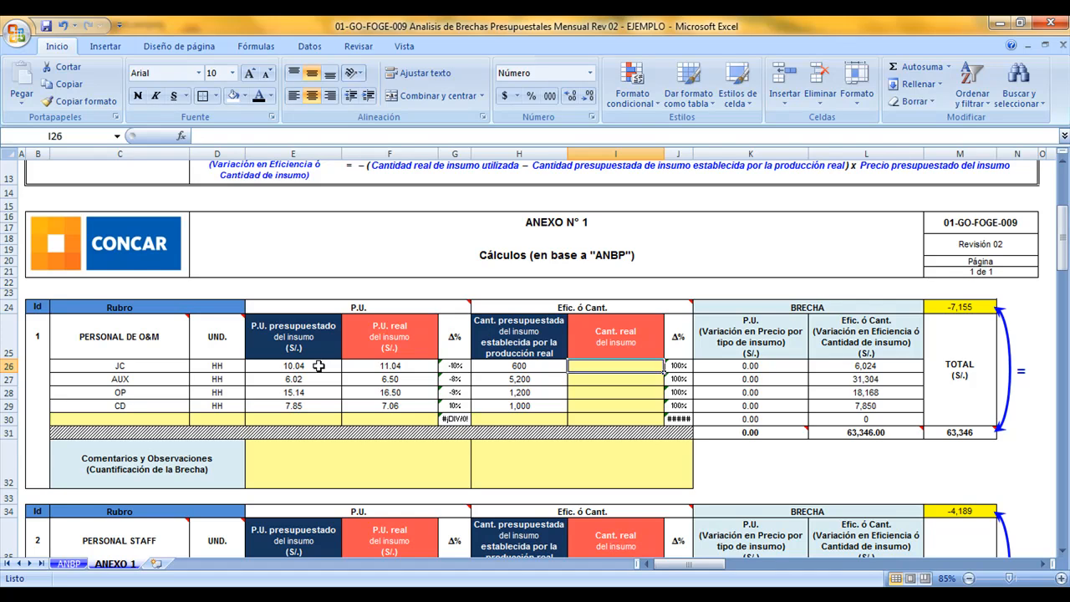
text(=)
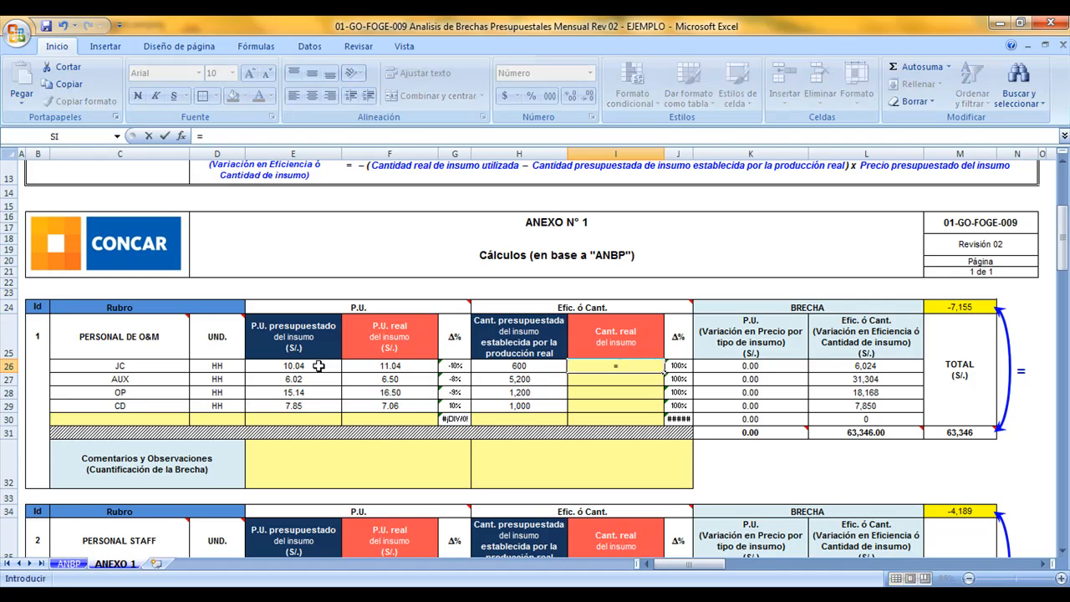
text(500+(35*1.35))
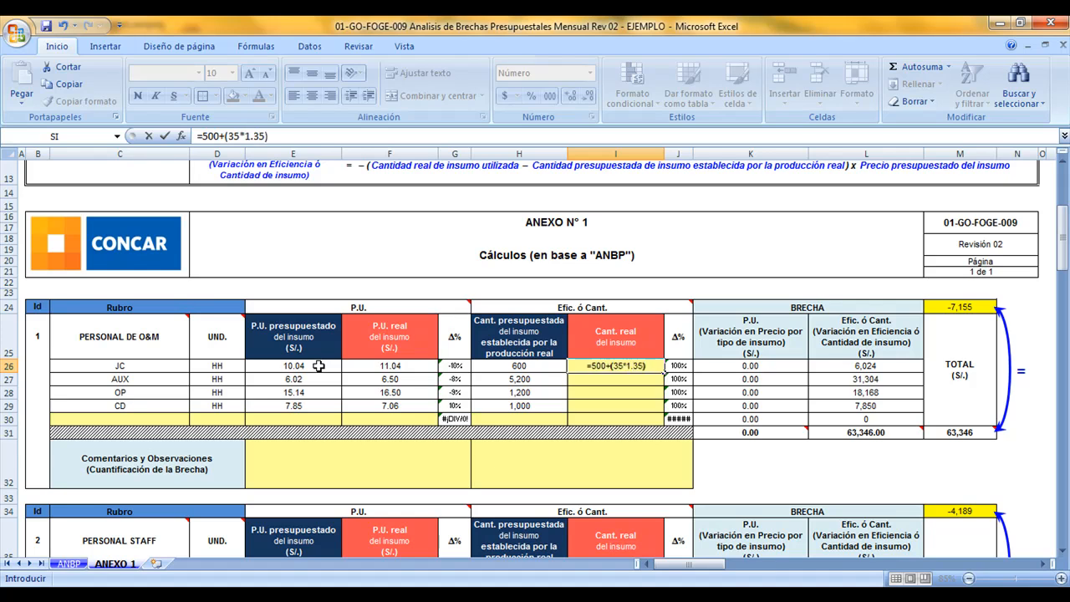
text(+(35*1.25))
key(Return)
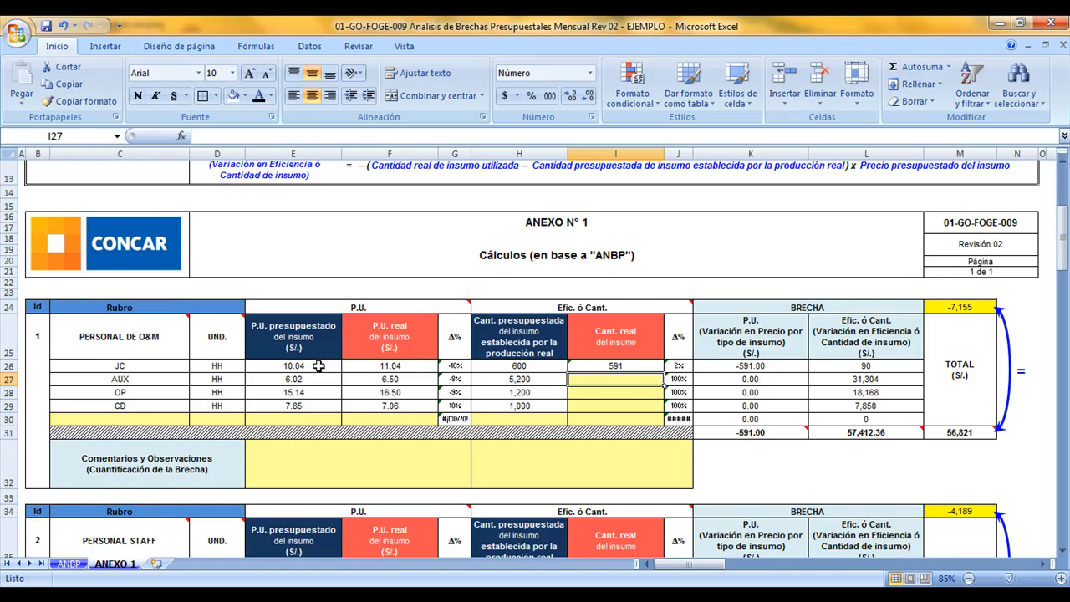
Enter the real quantities of the remaining PERSONAL DE O&M inputs: AUX 5300, OP 1321 and CD 1080
key(Up)
key(Down)
text(5300)
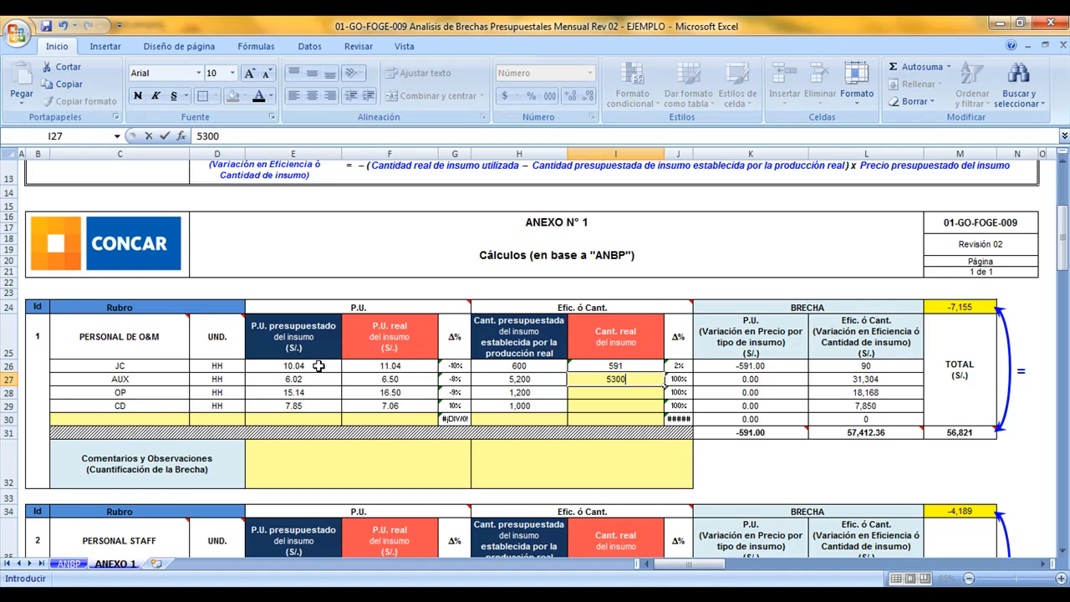
key(Return)
text(1321)
key(Return)
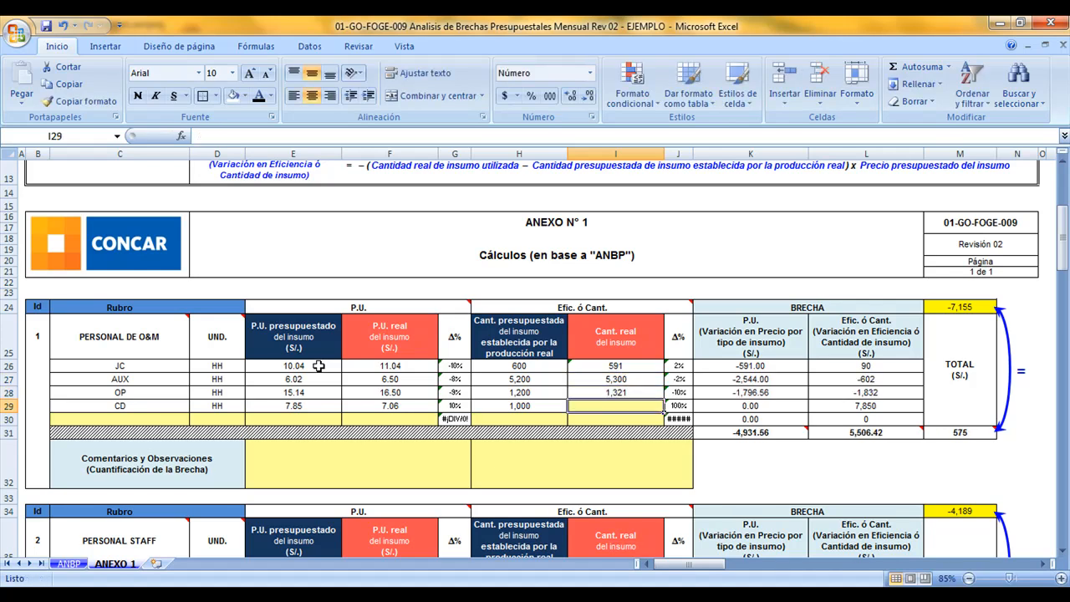
text(1,080)
key(Return)
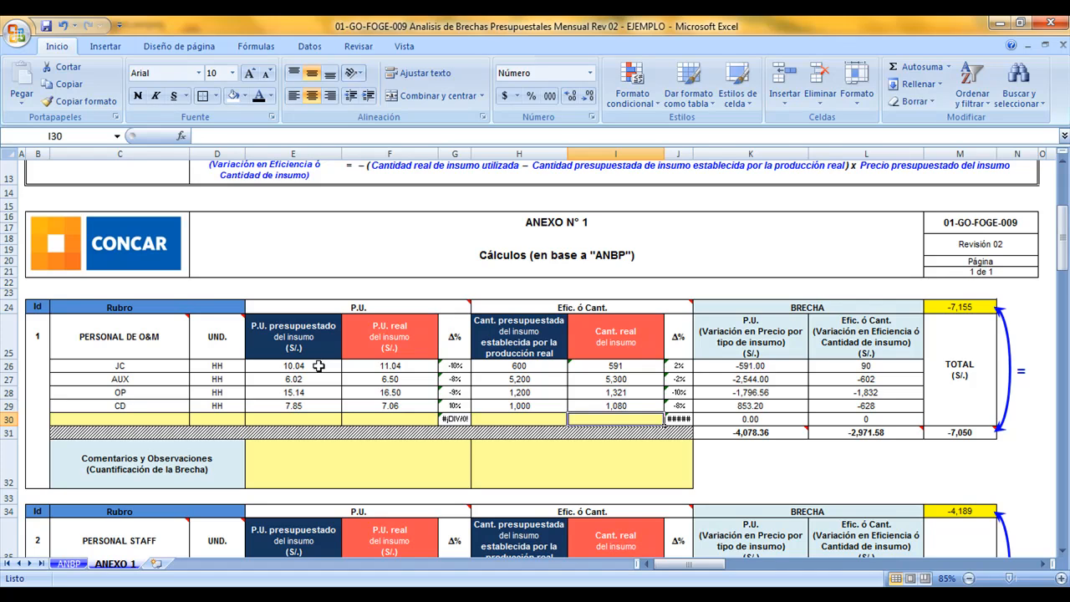
Examine the quantity variation percentages and BRECHA results of PERSONAL DE O&M, and read the note on the P.U. total
drag(673, 365, 679, 406)
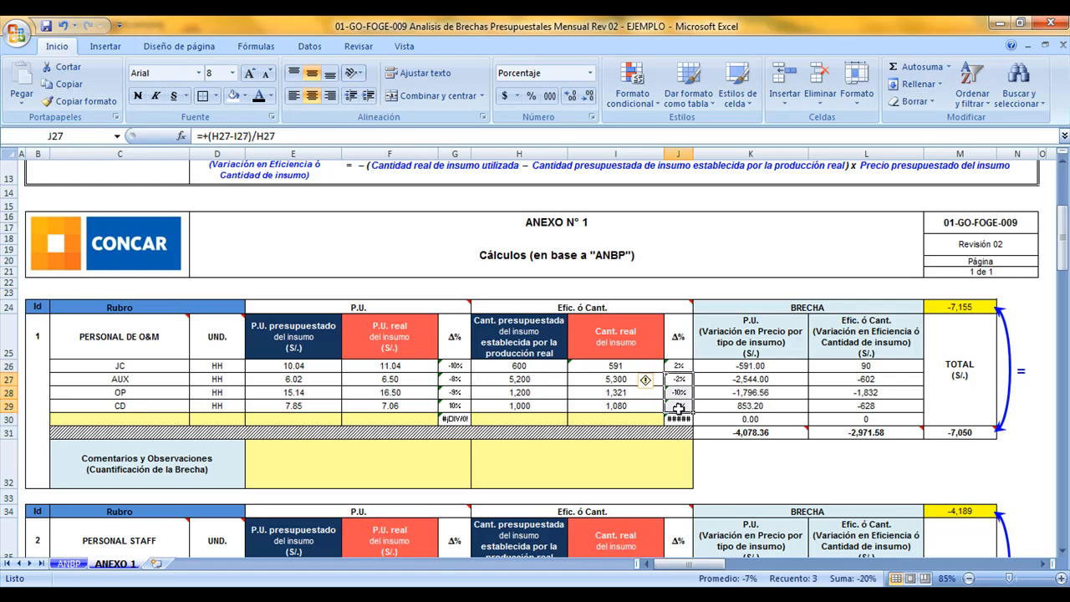
click(678, 366)
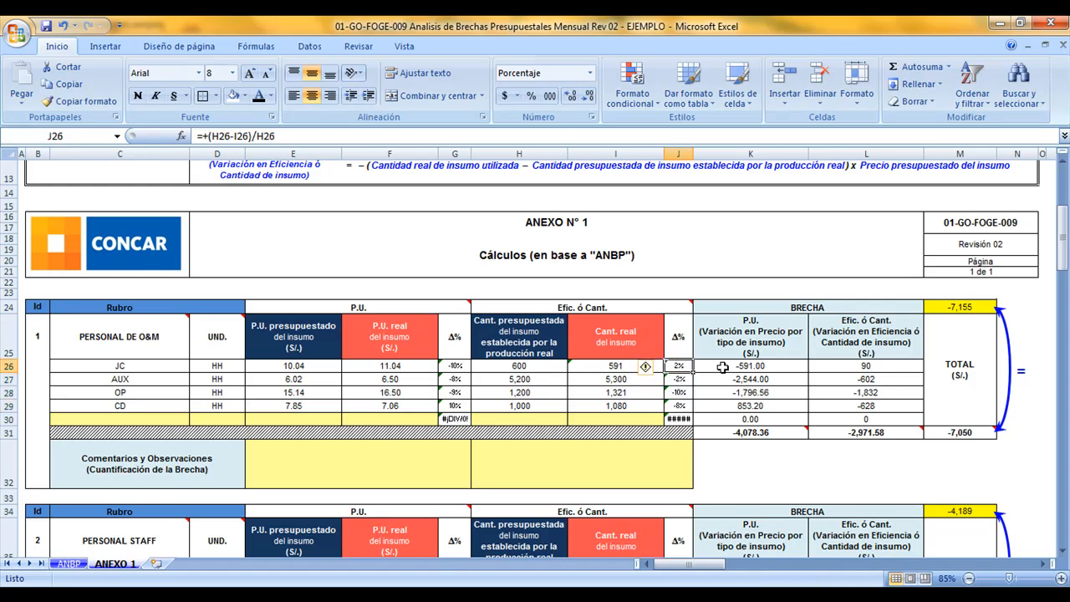
drag(736, 366, 862, 431)
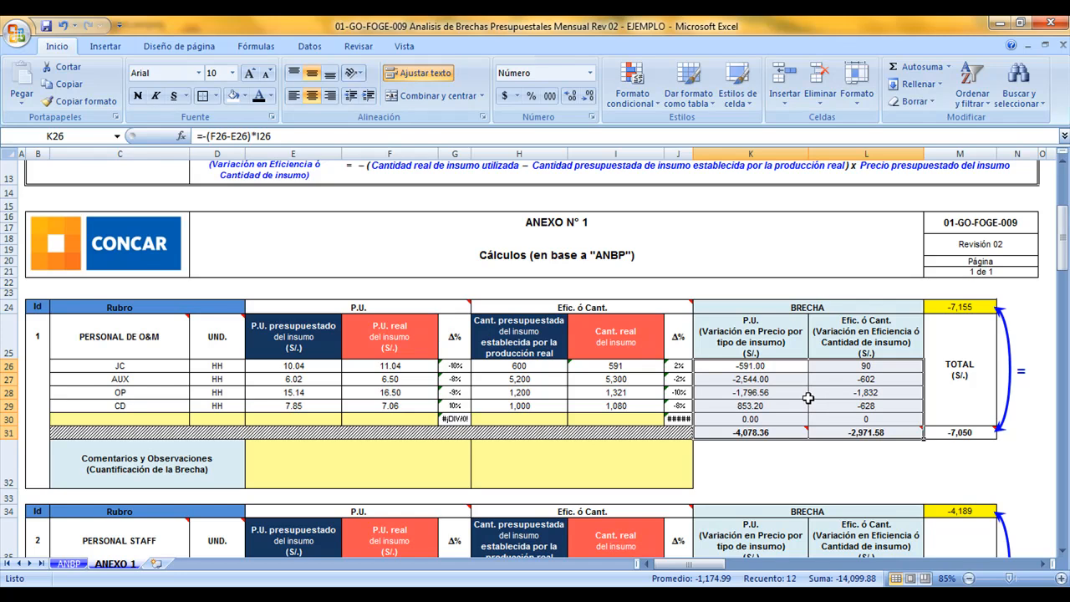
click(799, 432)
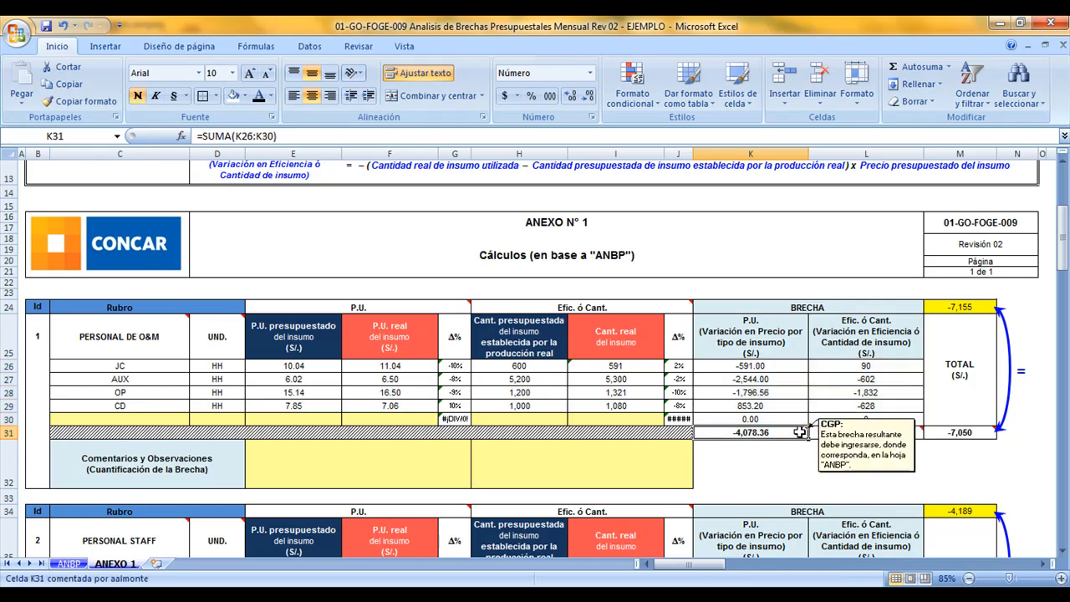
click(826, 432)
mouse_move(787, 432)
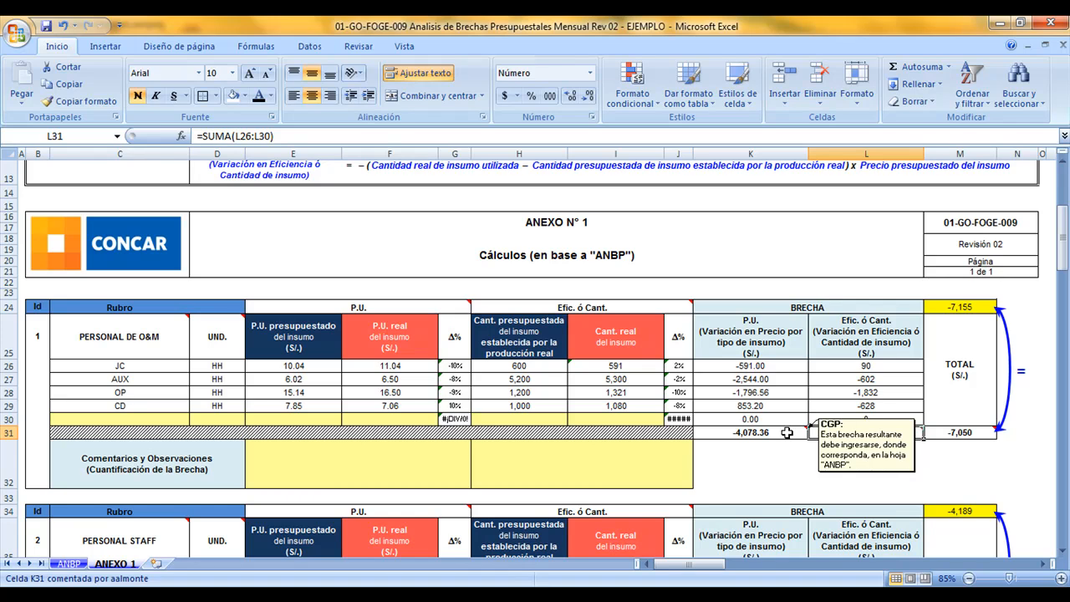
click(787, 433)
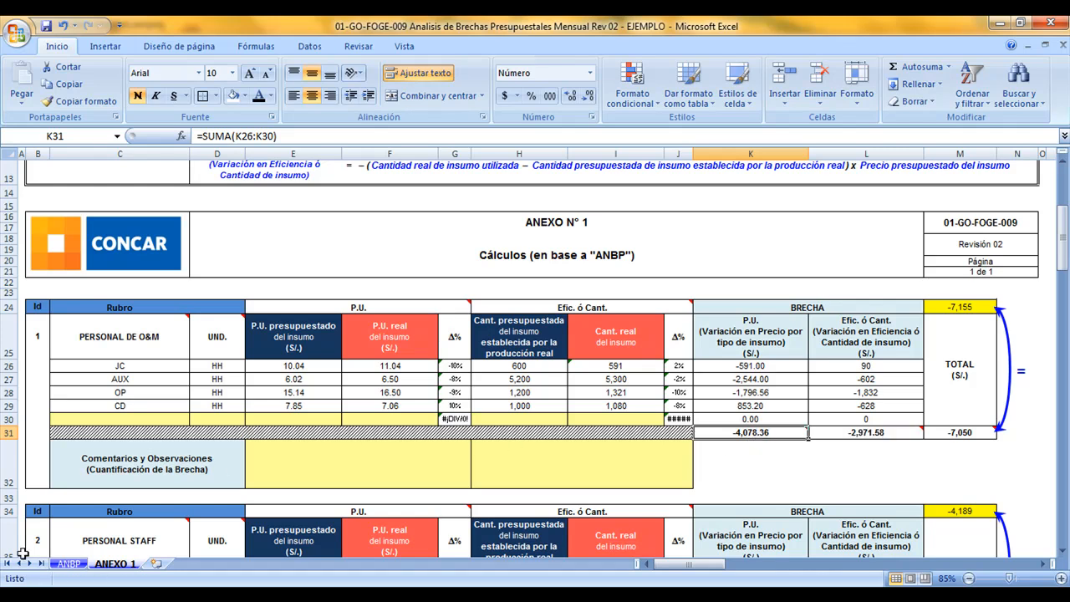
Check which Especificar monto cells on the ANBP sheet correspond to the P.U. and Efic. ó Cant. gap totals of PERSONAL DE O&M
click(74, 565)
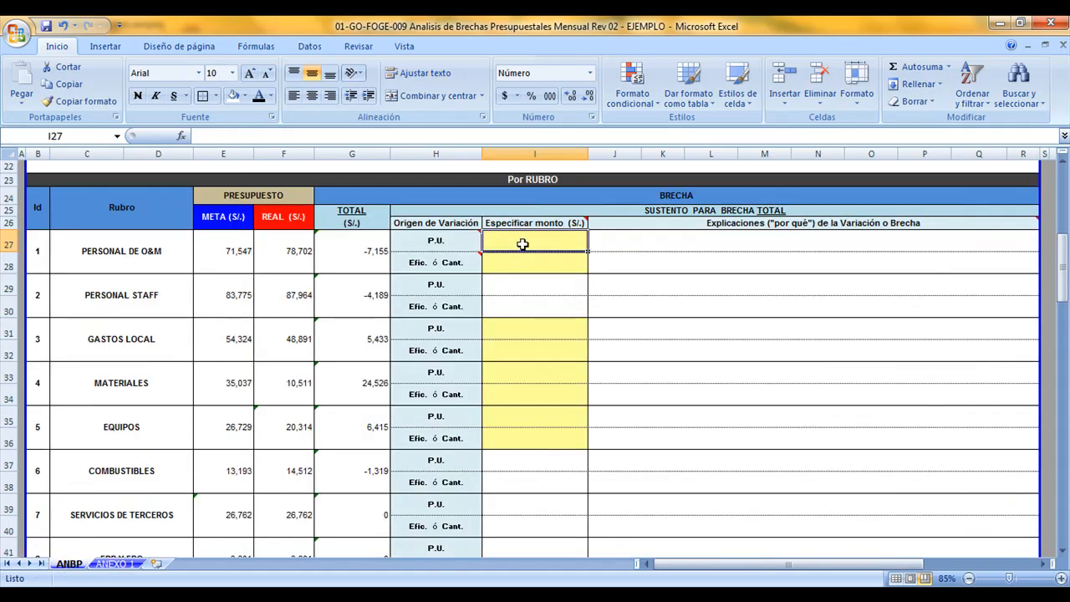
mouse_move(525, 224)
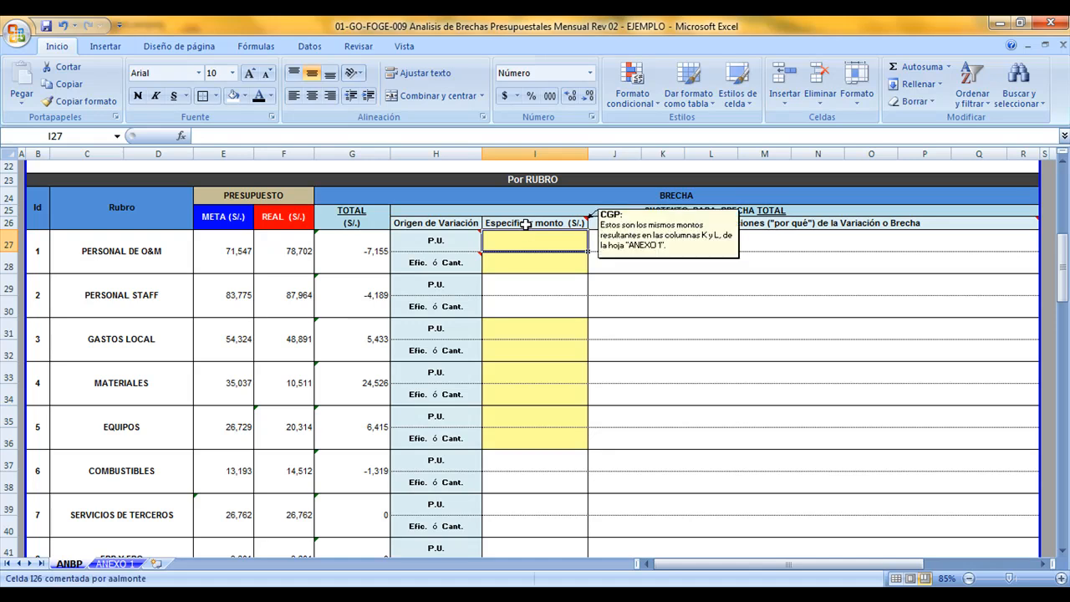
mouse_move(464, 240)
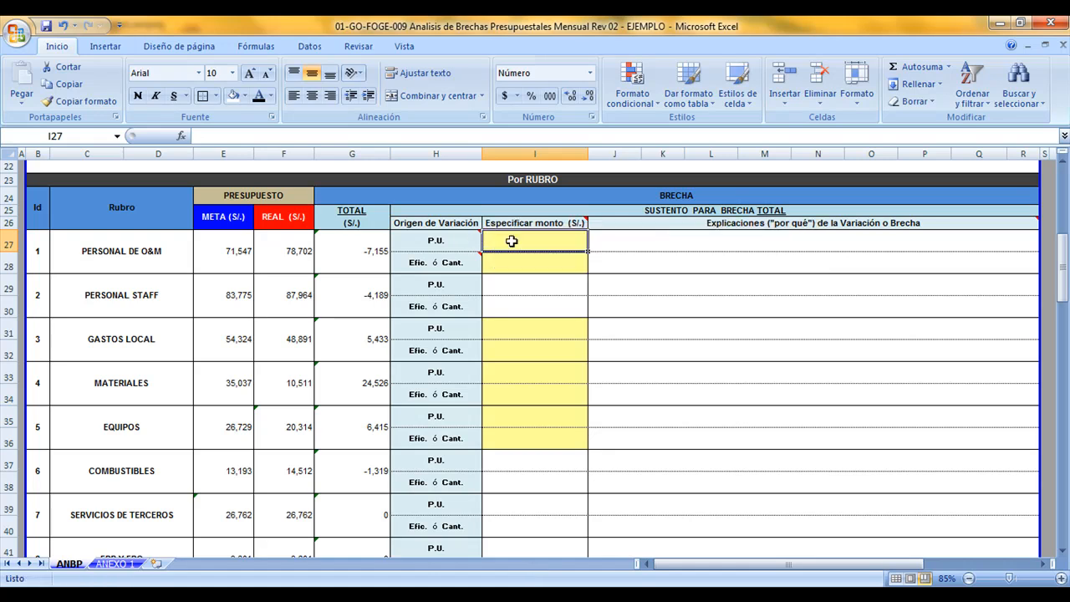
click(116, 563)
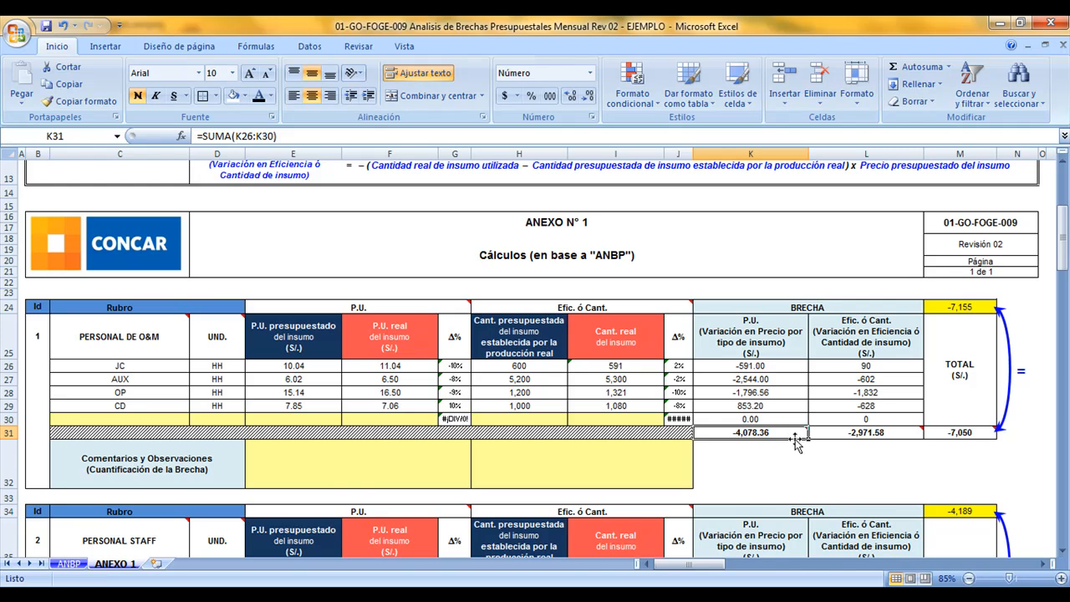
mouse_move(856, 436)
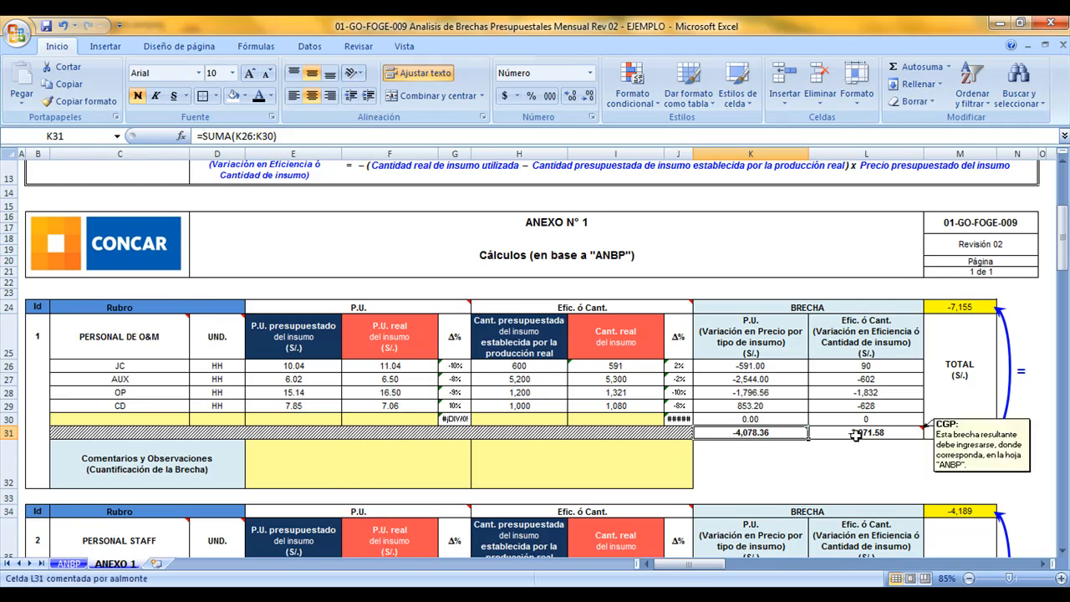
click(898, 433)
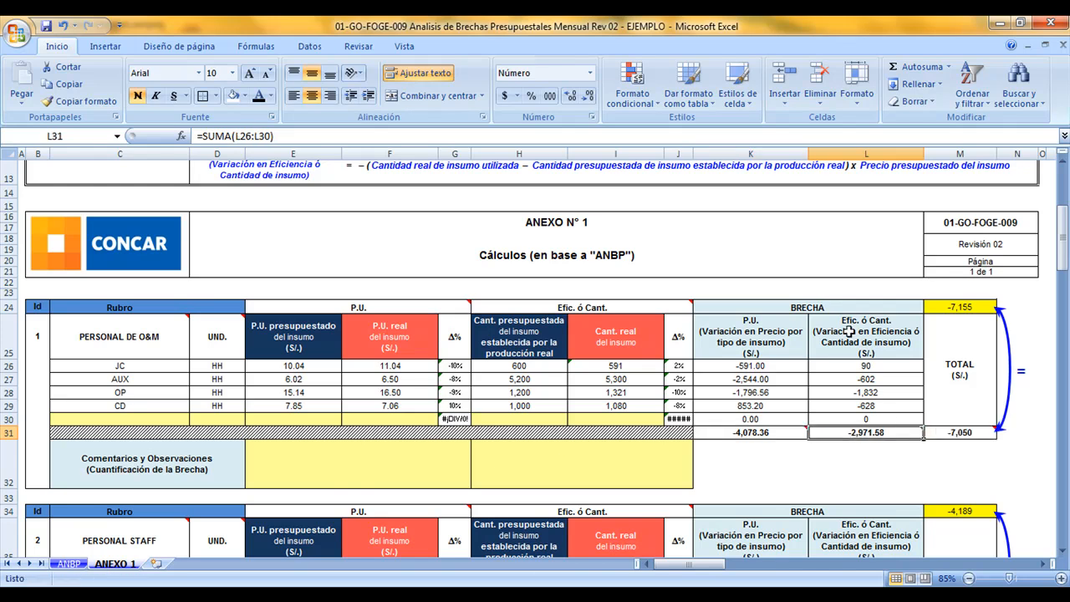
click(69, 563)
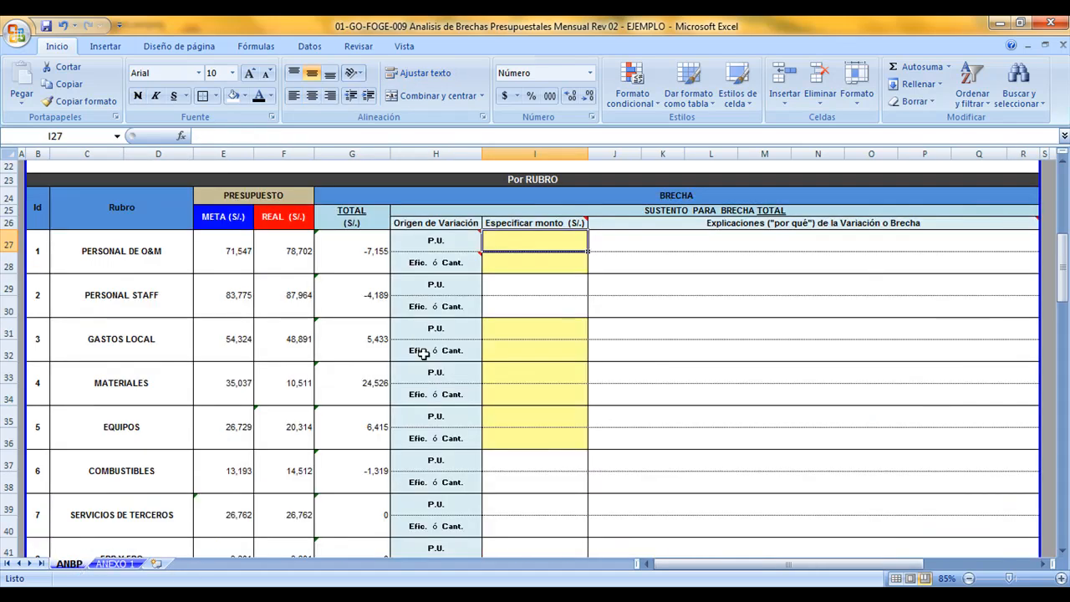
click(511, 265)
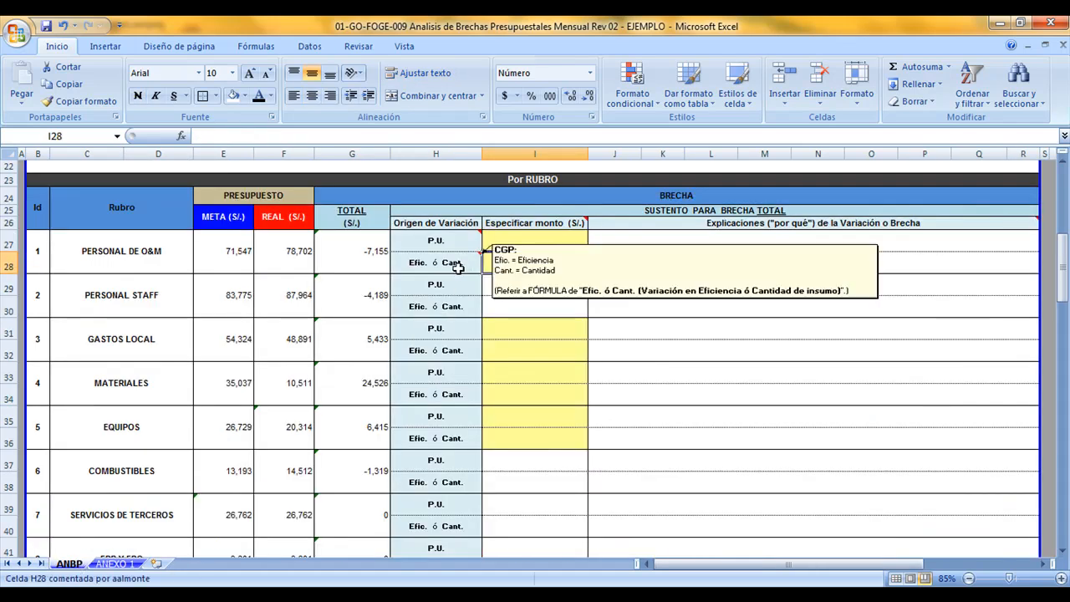
Compare the calculated gap total of PERSONAL DE O&M in ANEXO 1 with the ANBP gap above it, and check its sum formula
click(115, 564)
drag(801, 437, 824, 432)
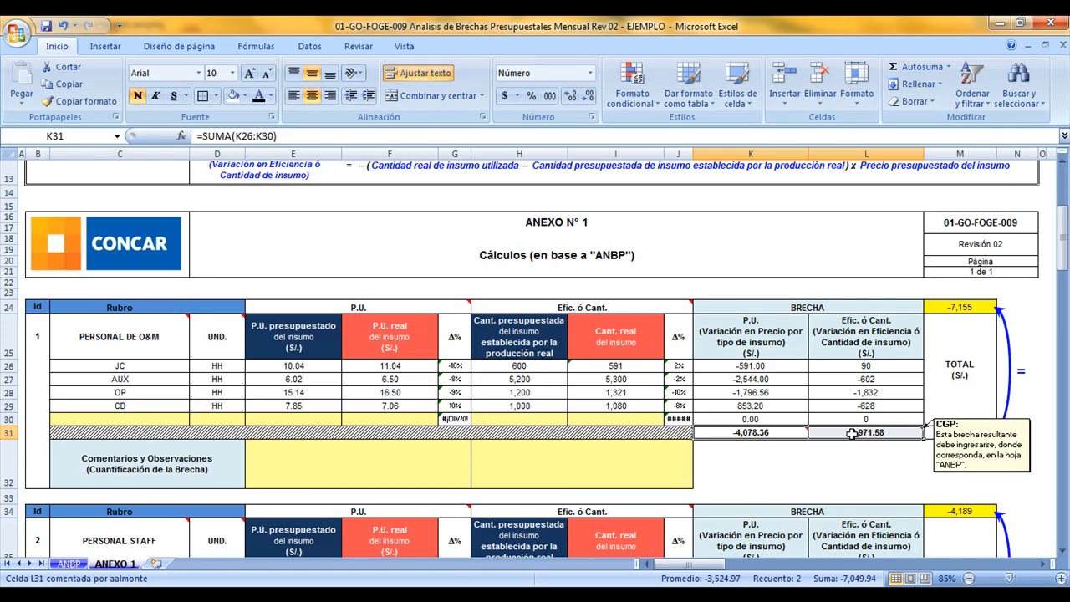
click(952, 433)
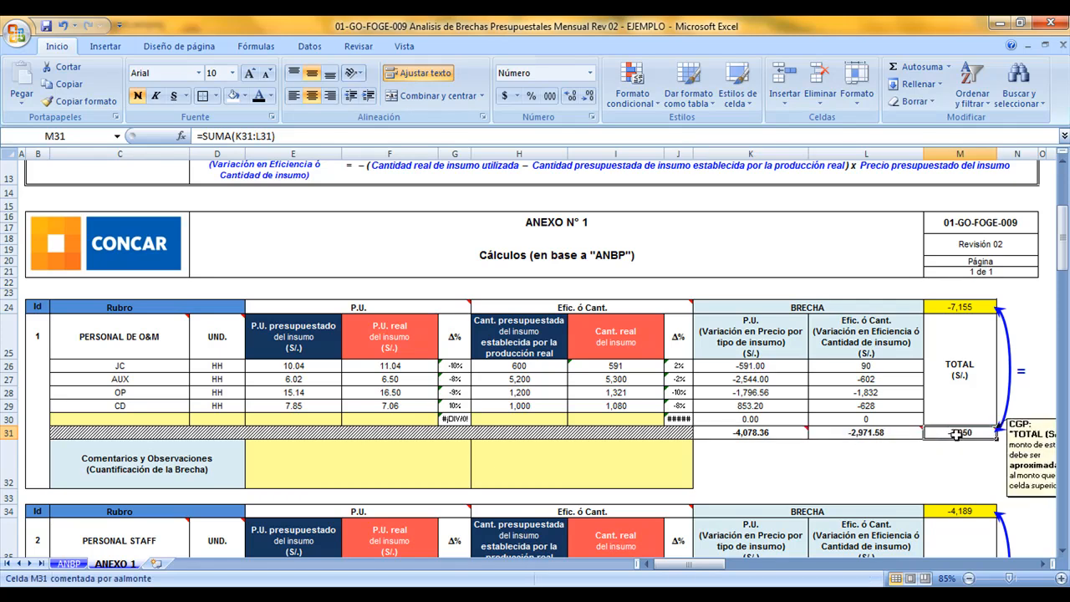
click(971, 309)
click(977, 433)
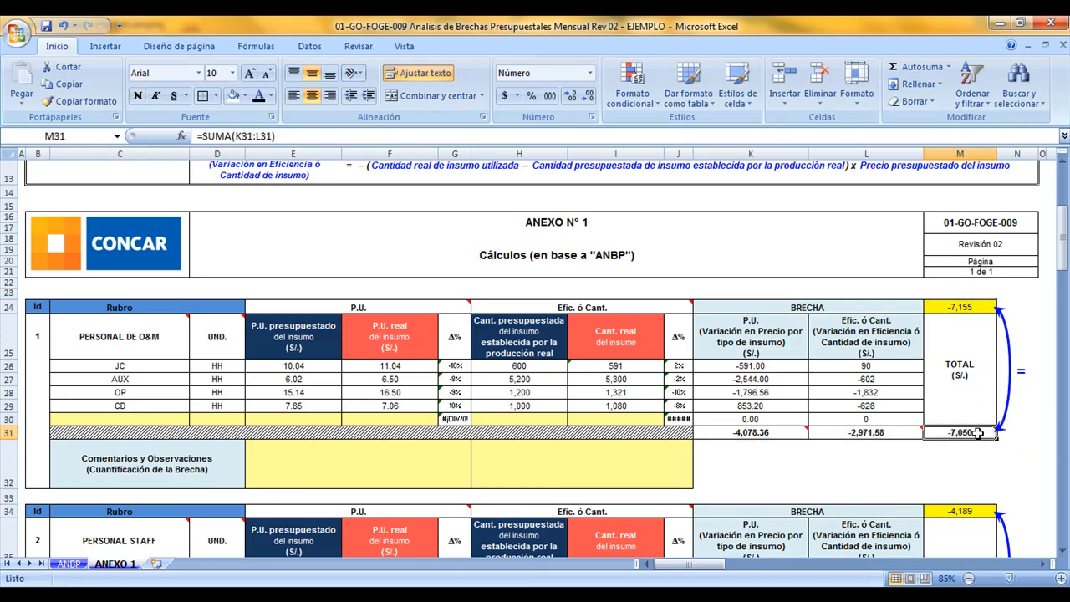
click(965, 310)
click(971, 434)
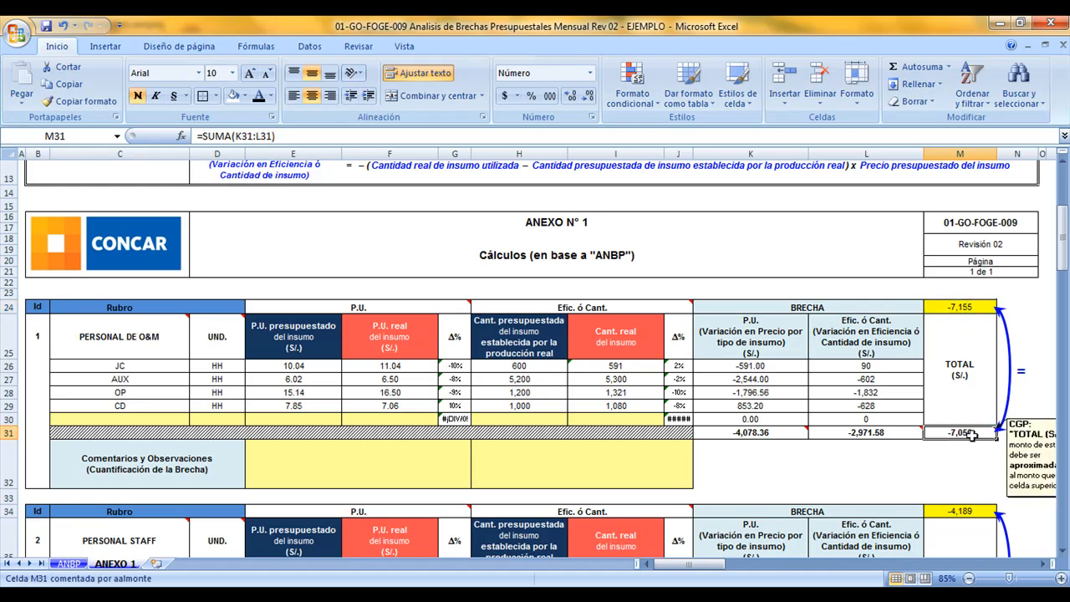
double_click(950, 433)
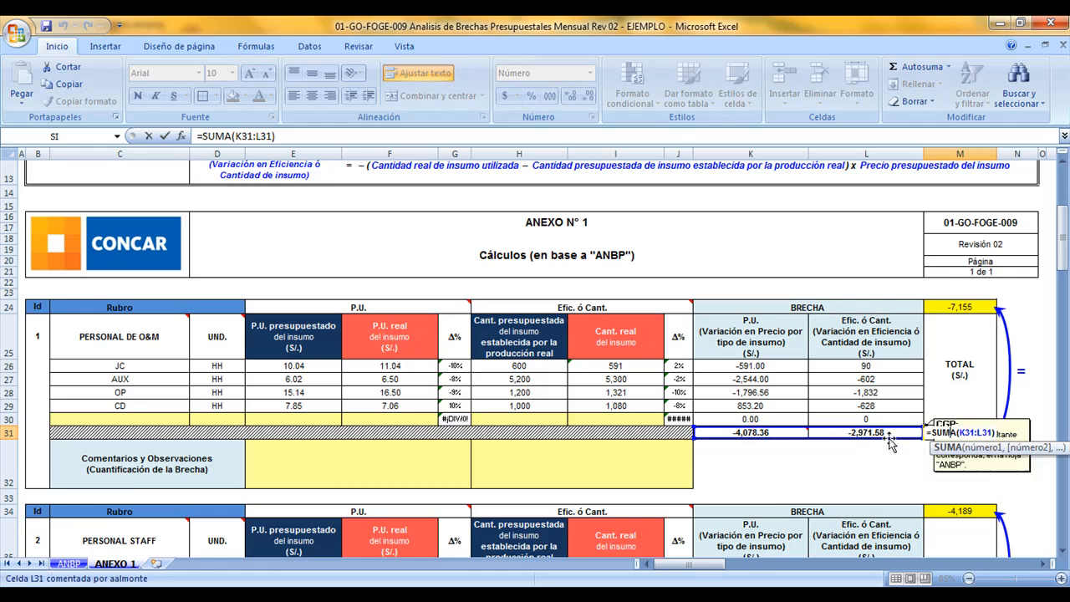
key(Escape)
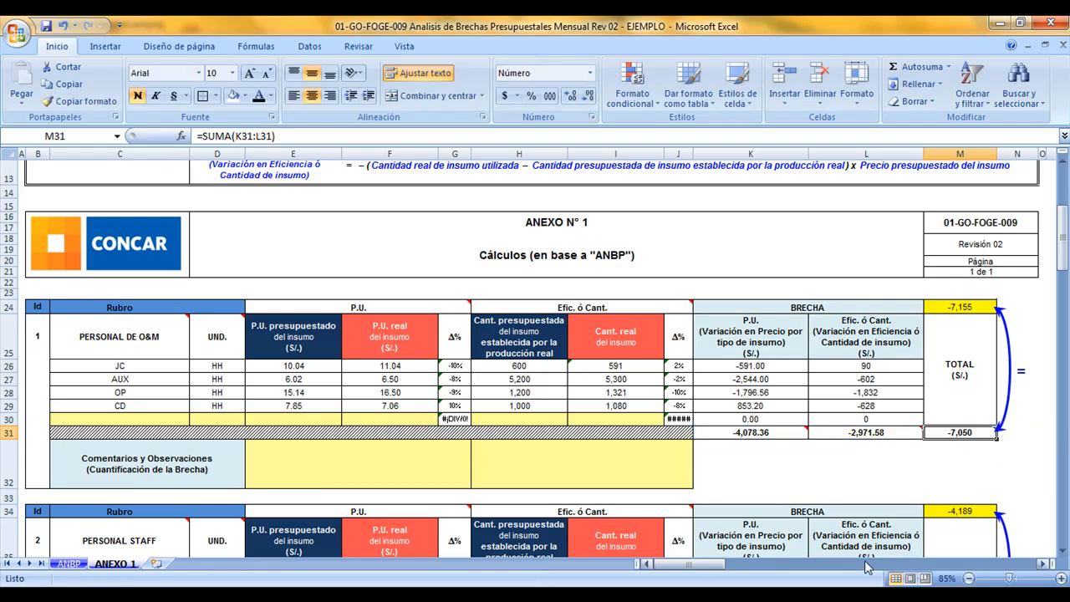
Read the note on the lower TOTAL (S/.) cell of PERSONAL DE O&M and compare that cell with the upper one
click(1045, 566)
click(1044, 566)
click(1044, 566)
click(1044, 566)
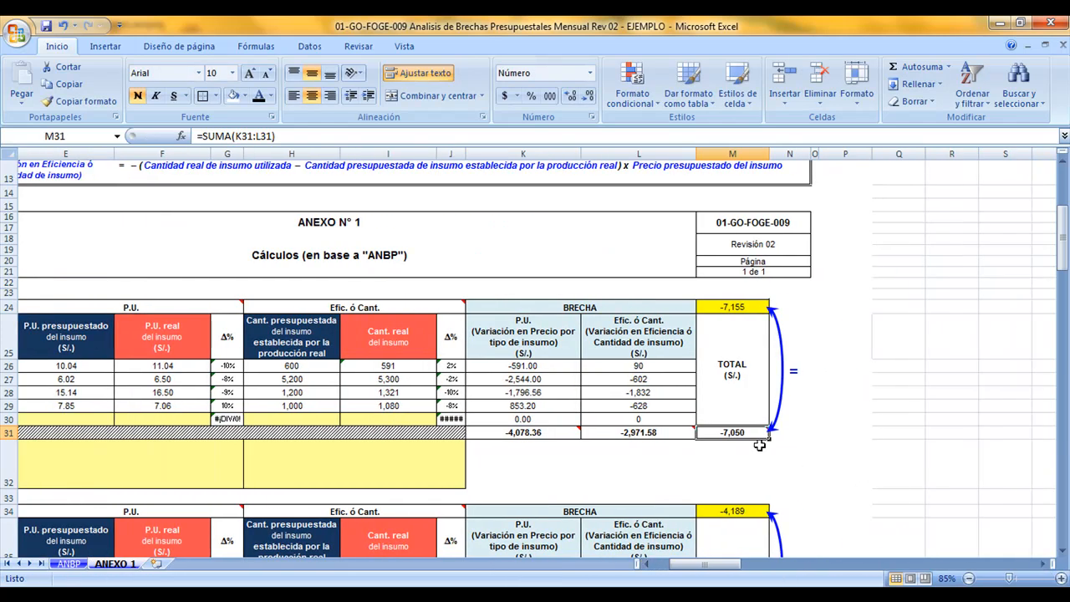
mouse_move(752, 433)
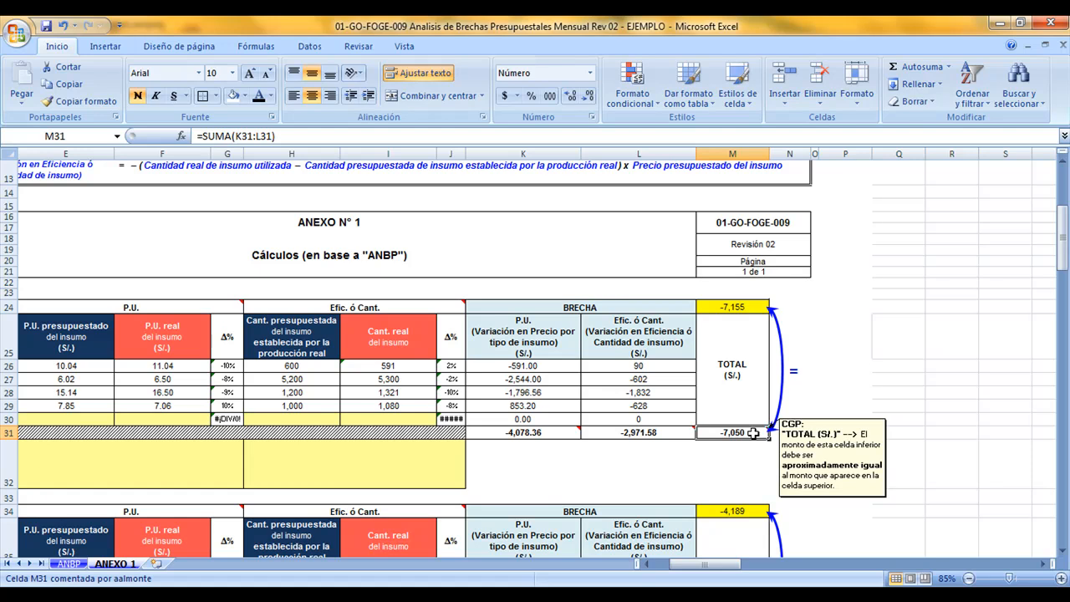
click(752, 307)
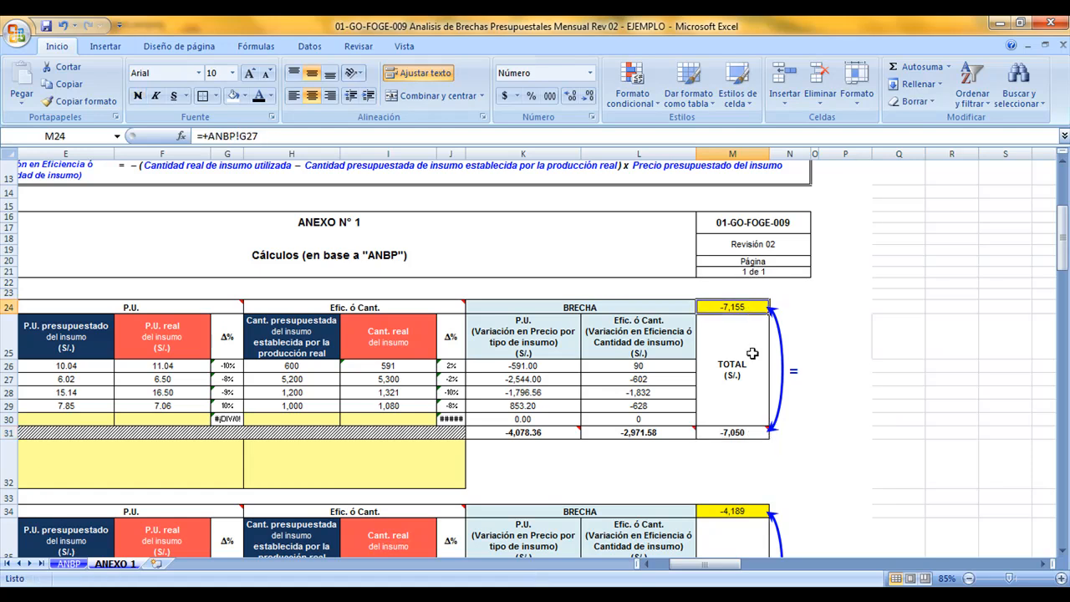
click(746, 434)
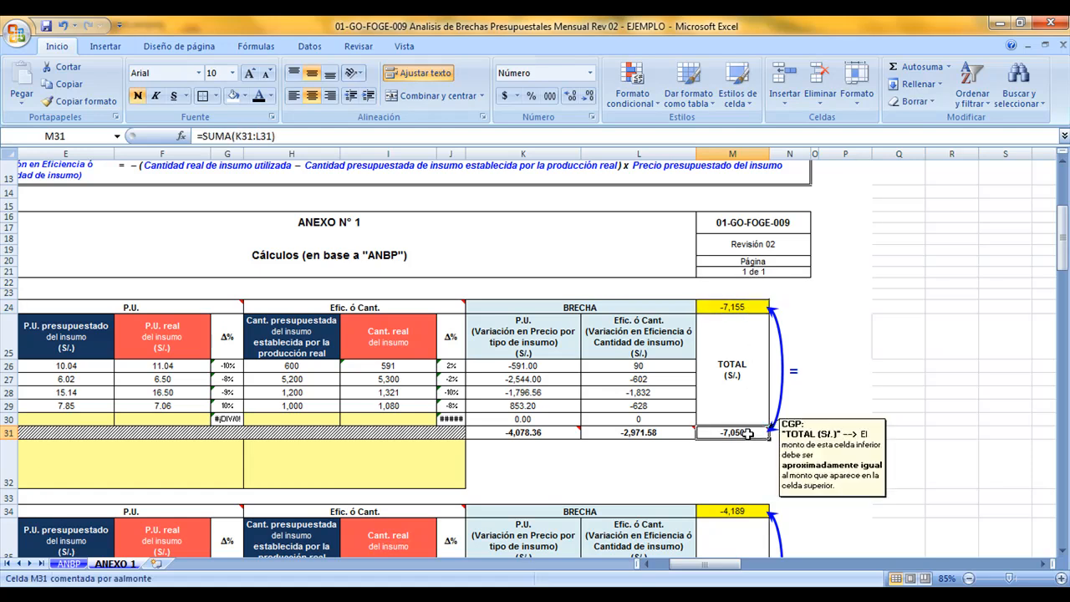
Copy the P.U. gap total of PERSONAL DE O&M, -4078.36, into its P.U. Especificar monto cell on ANBP
click(575, 434)
click(586, 432)
click(564, 432)
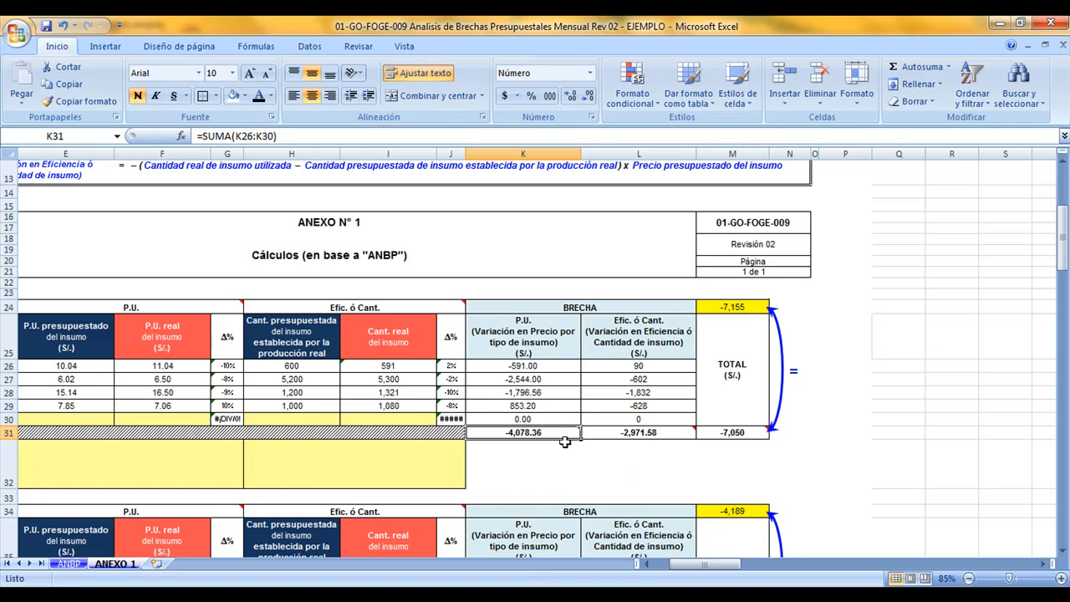
click(68, 564)
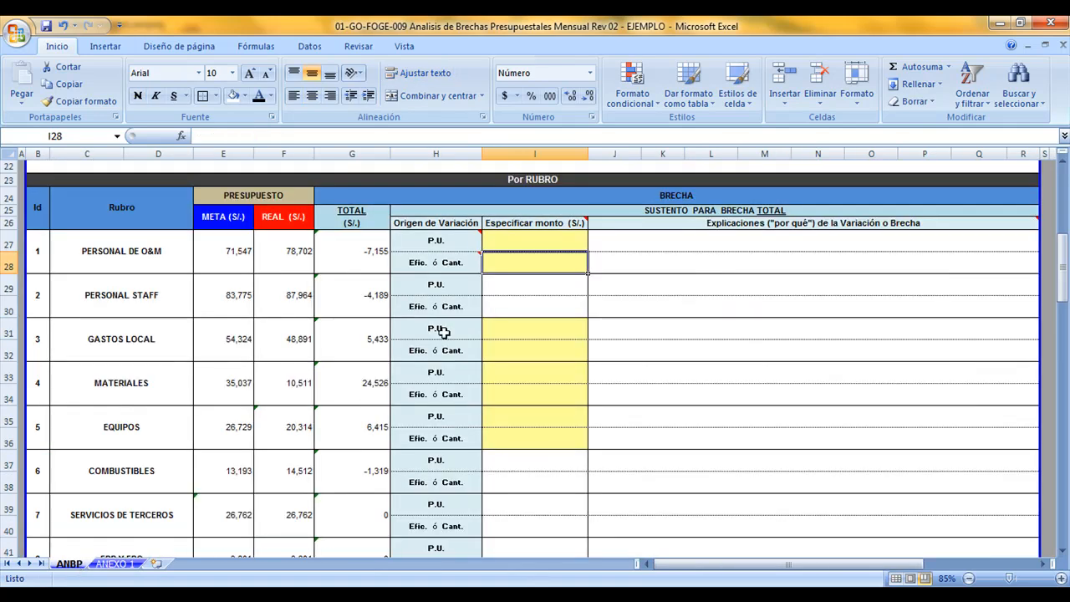
click(509, 245)
text(-4,)
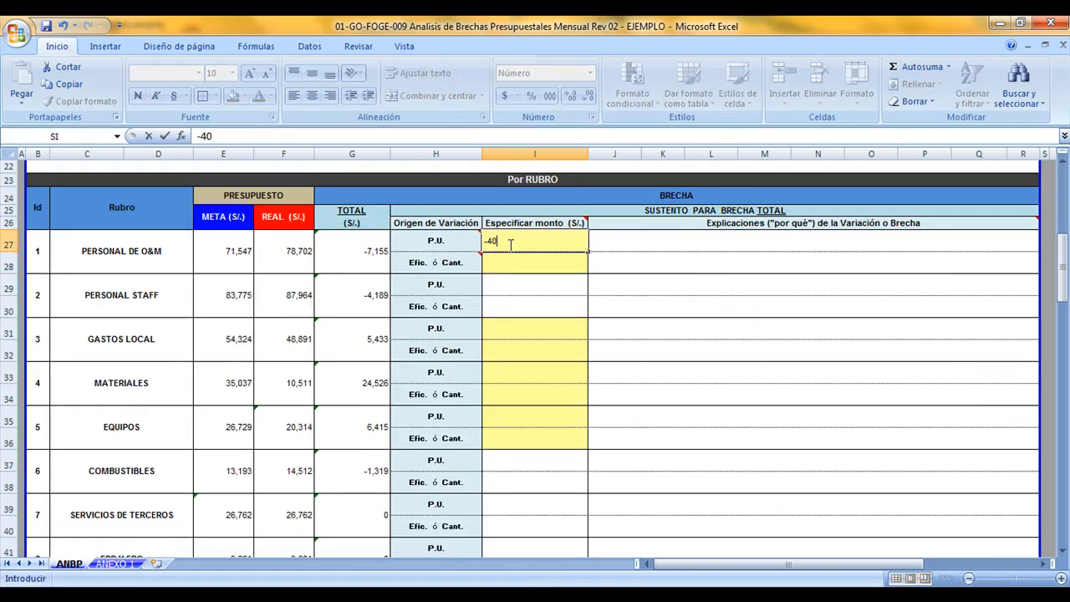
text(078.36)
key(Return)
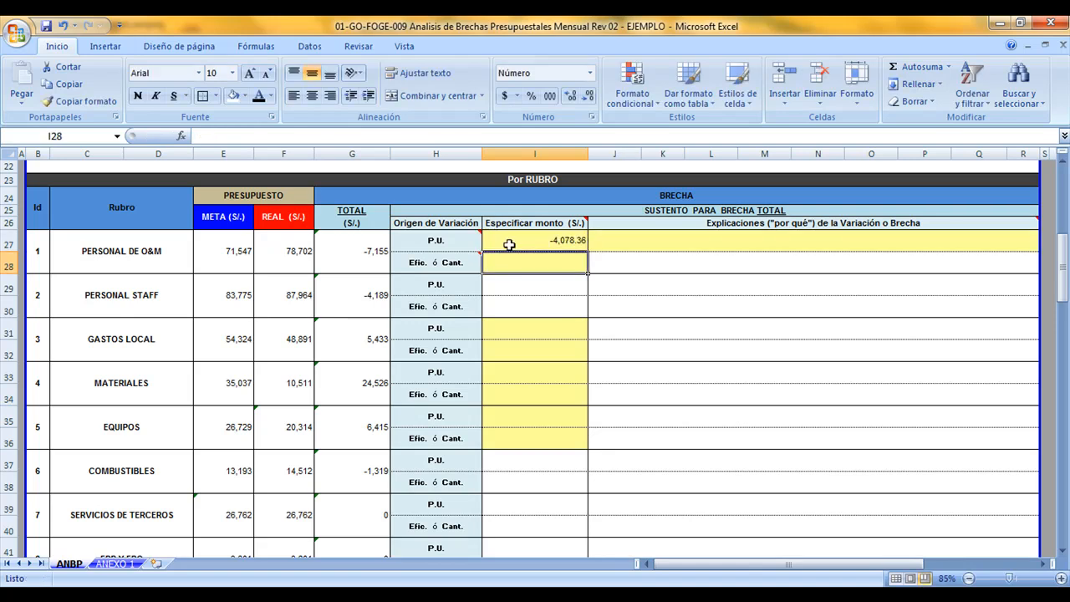
Enter the Efic. ó Cant. gap total from ANEXO 1, -2971.58, as the PERSONAL DE O&M Efic. ó Cant. amount on ANBP
click(142, 565)
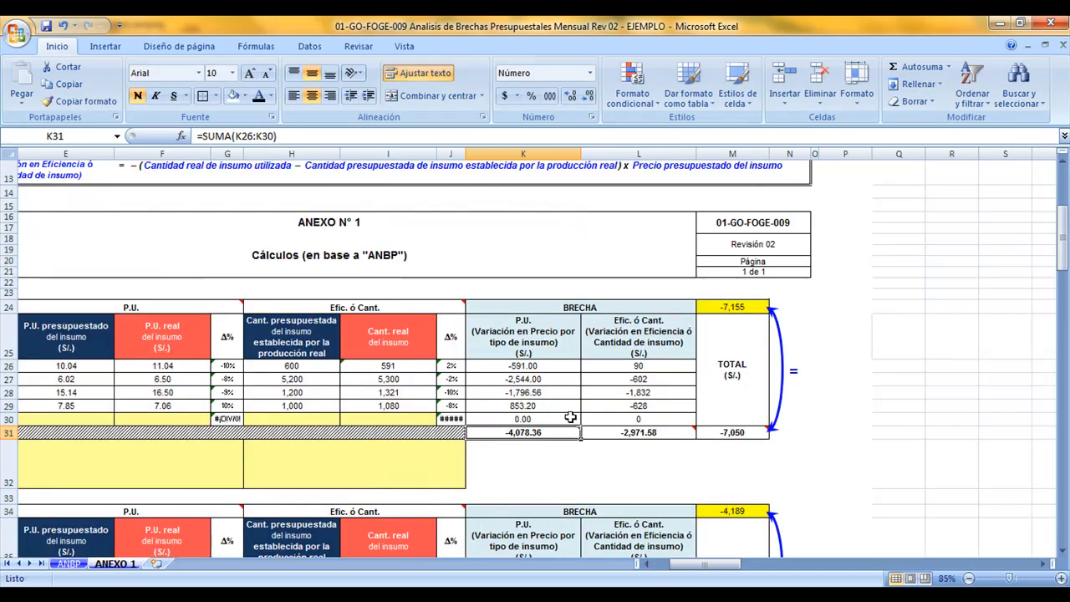
click(622, 431)
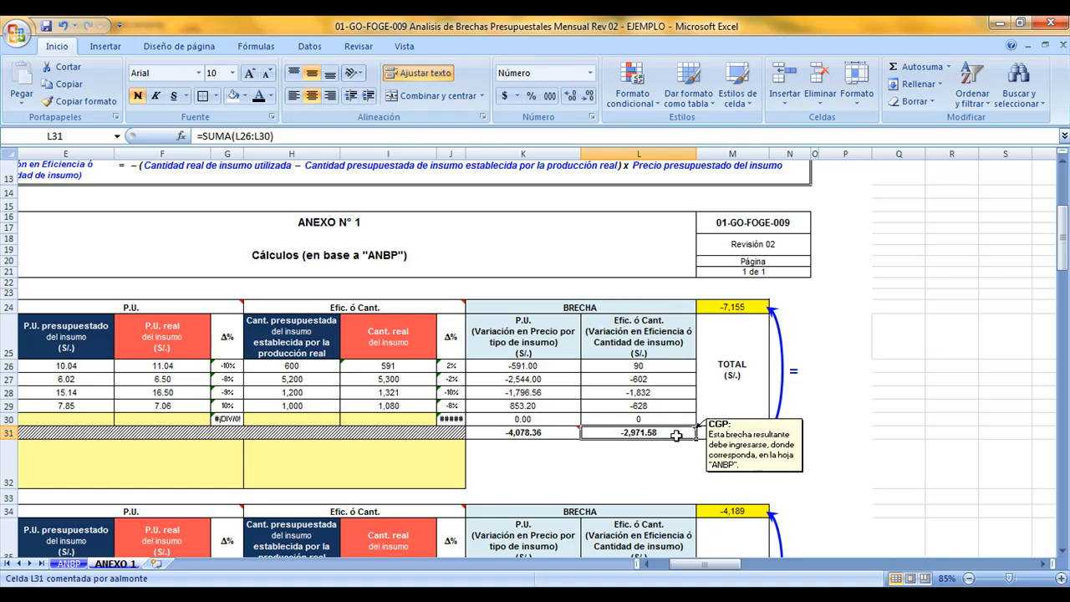
click(83, 564)
text(2971.58)
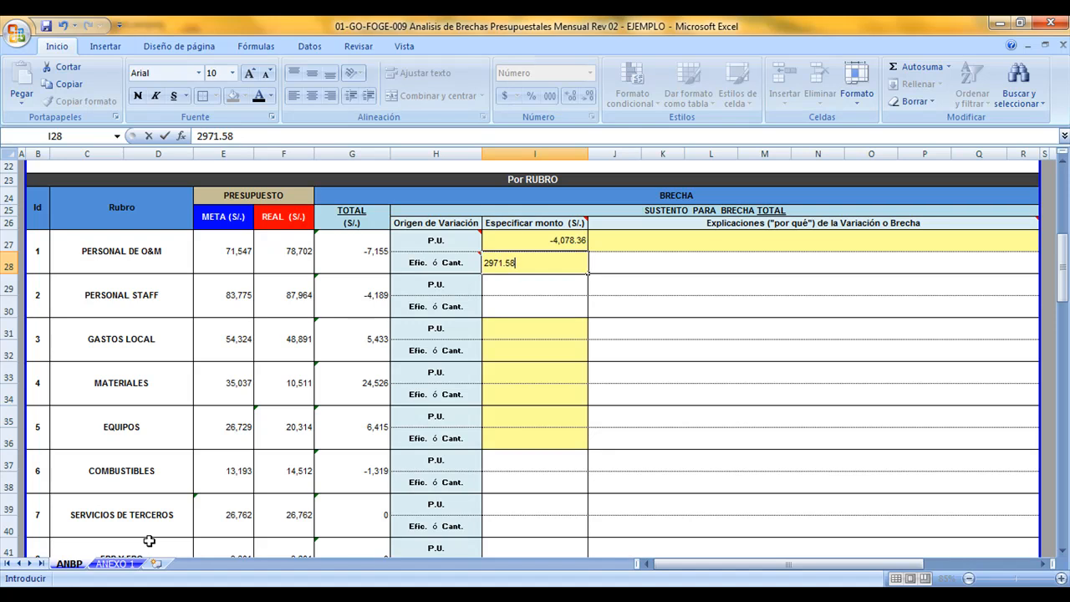
key(Return)
click(549, 262)
double_click(548, 262)
key(Return)
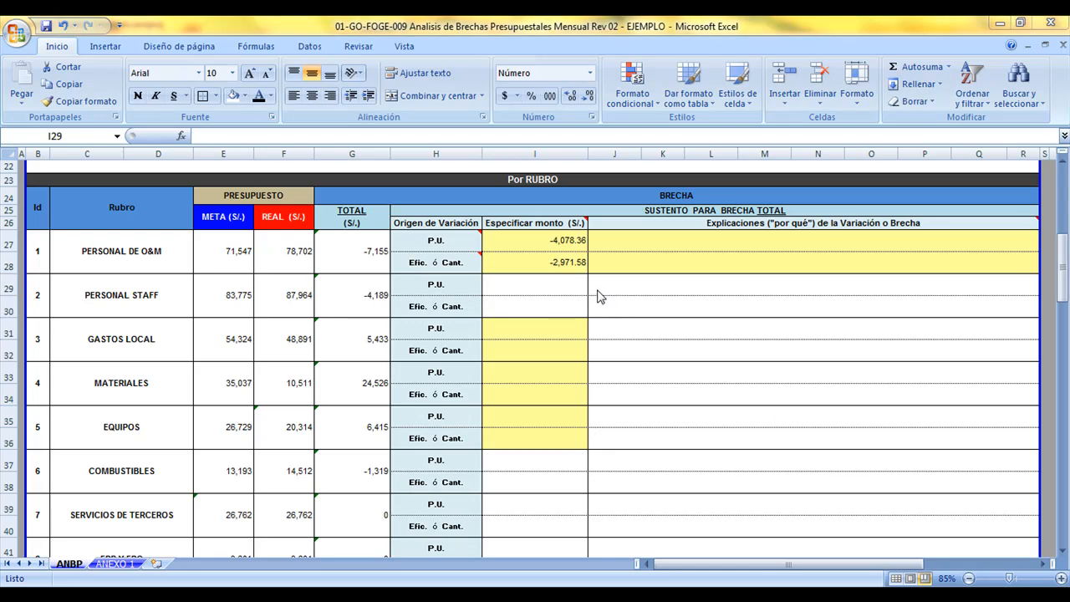
Check the PERSONAL DE O&M explanation cells and the highlighted Especificar monto cells from GASTOS LOCAL to EQUIPOS
click(614, 251)
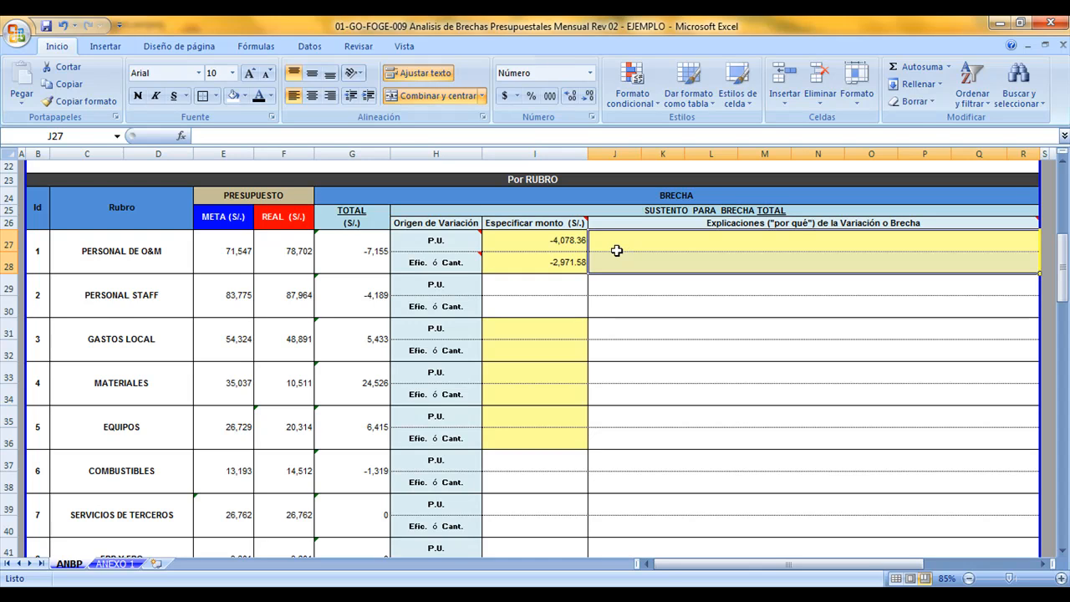
click(554, 154)
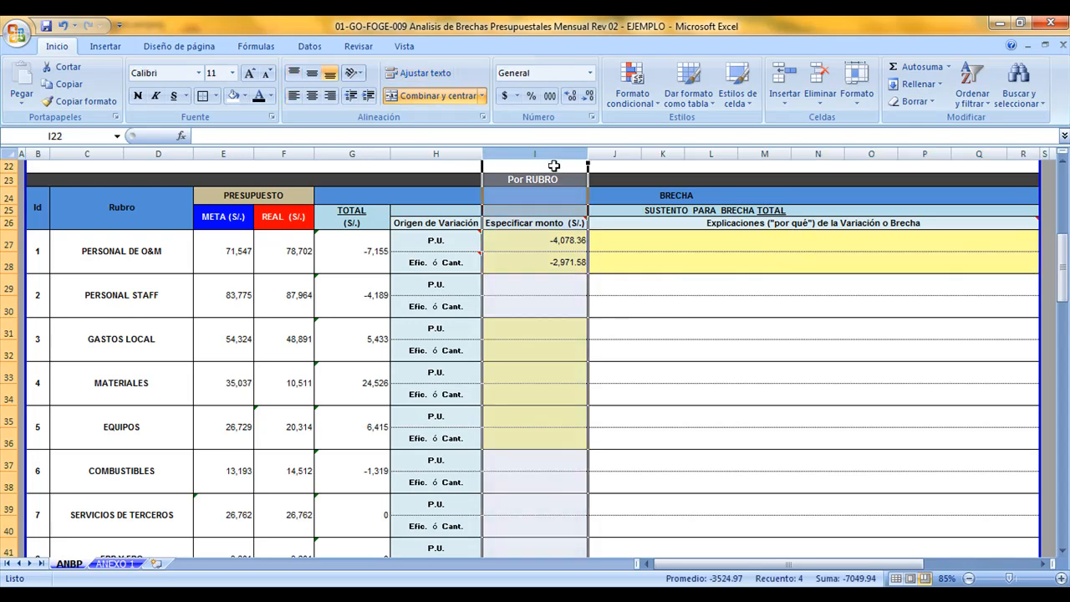
drag(562, 328, 559, 434)
scroll(561, 415, down, 4)
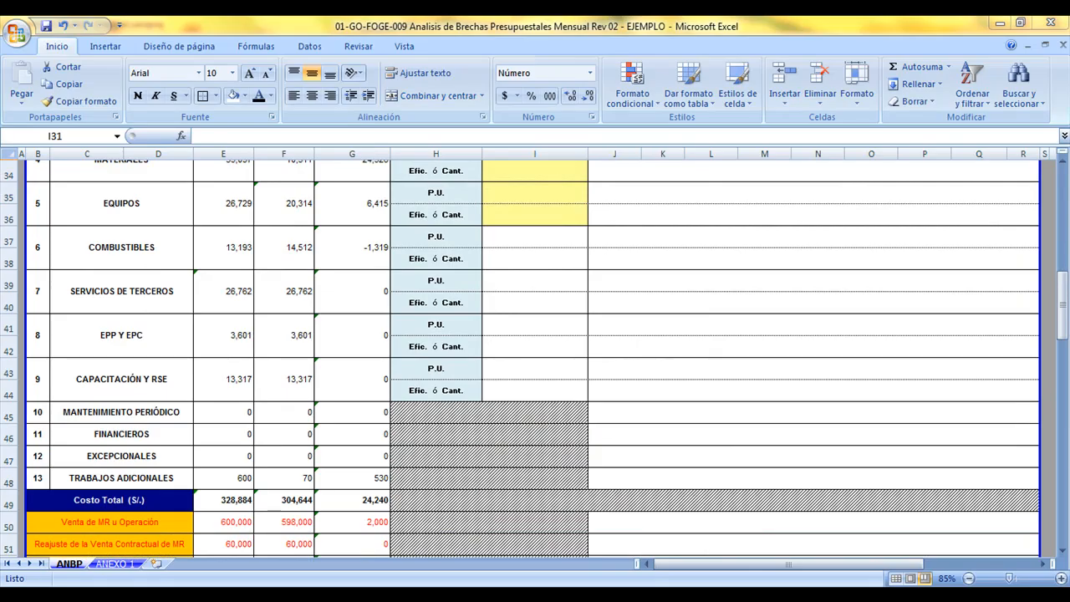
Review the upper and lower TOTAL (S/.) cells of PERSONAL DE O&M and the PERSONAL STAFF gap in ANEXO 1
click(124, 567)
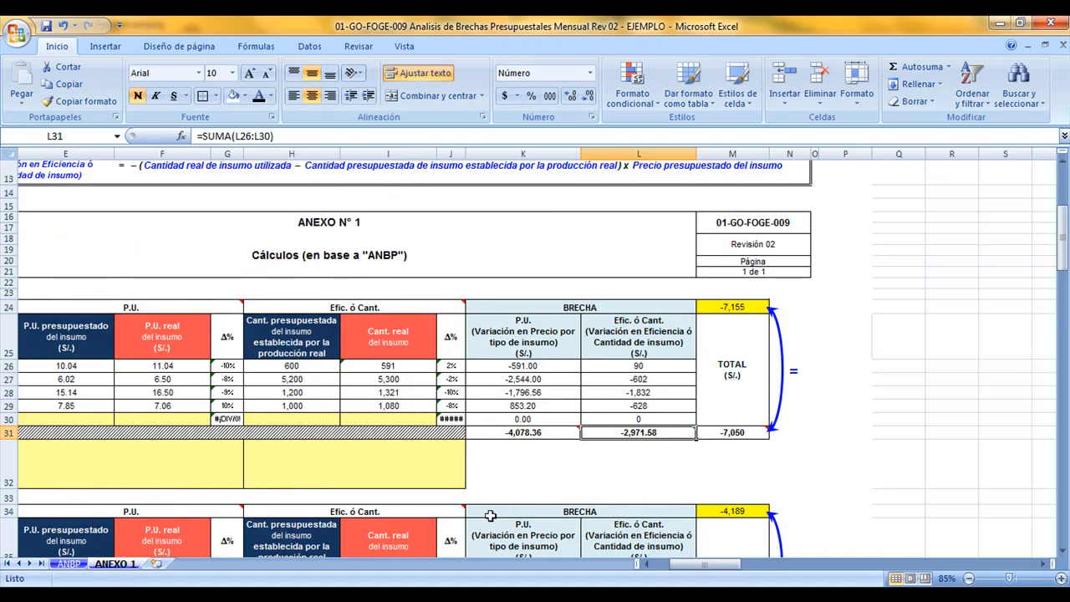
click(735, 433)
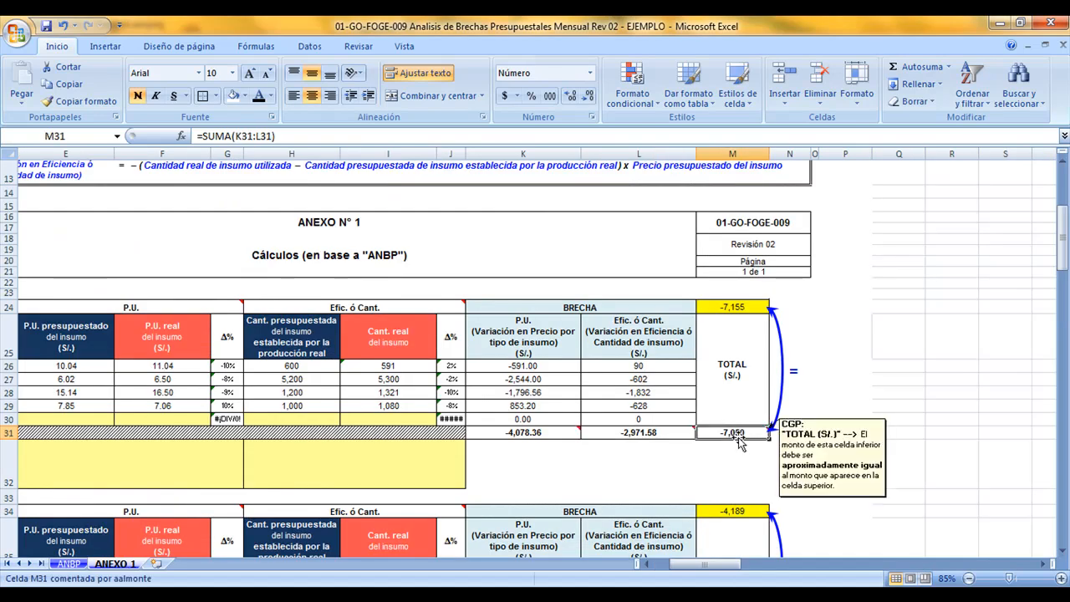
click(738, 306)
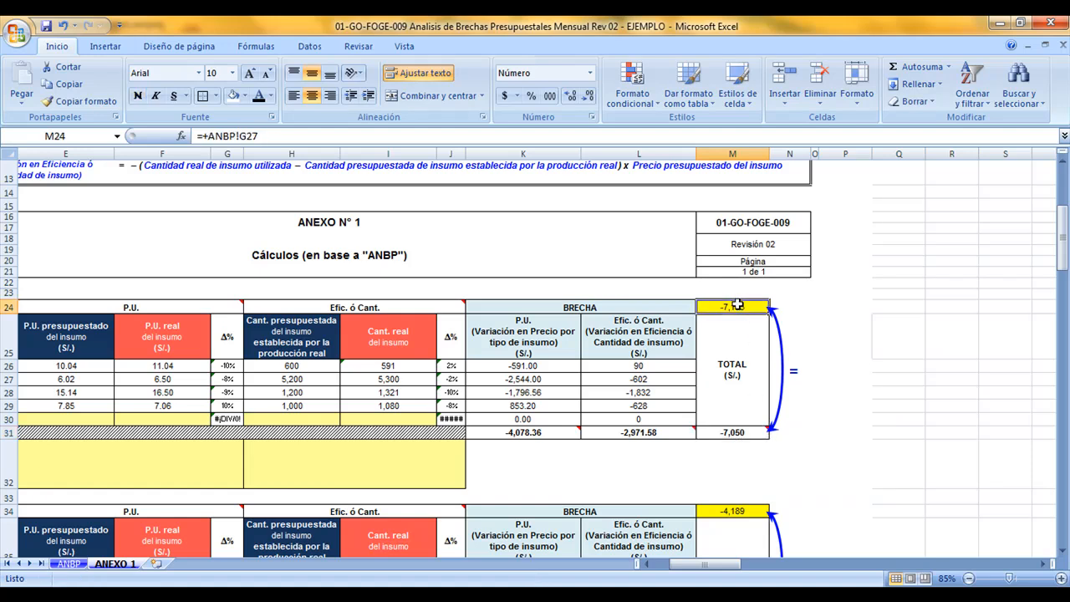
click(739, 511)
scroll(739, 506, down, 4)
scroll(740, 507, down, 1)
scroll(740, 502, up, 3)
click(733, 219)
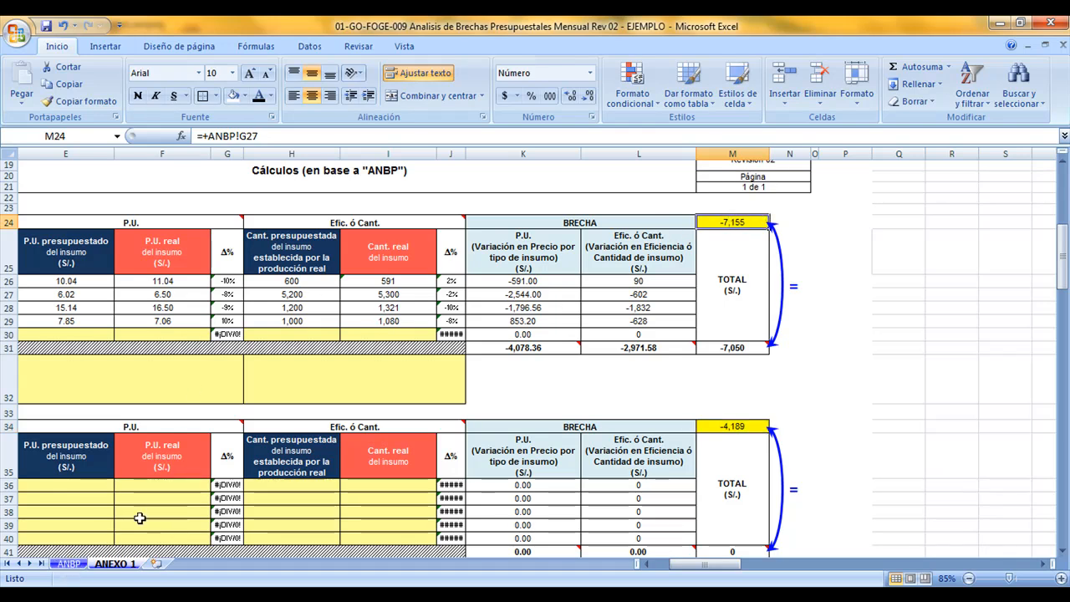
Check on ANBP how the total gap of PERSONAL DE O&M is calculated from its META and REAL amounts
click(70, 565)
scroll(298, 382, up, 11)
scroll(294, 355, down, 4)
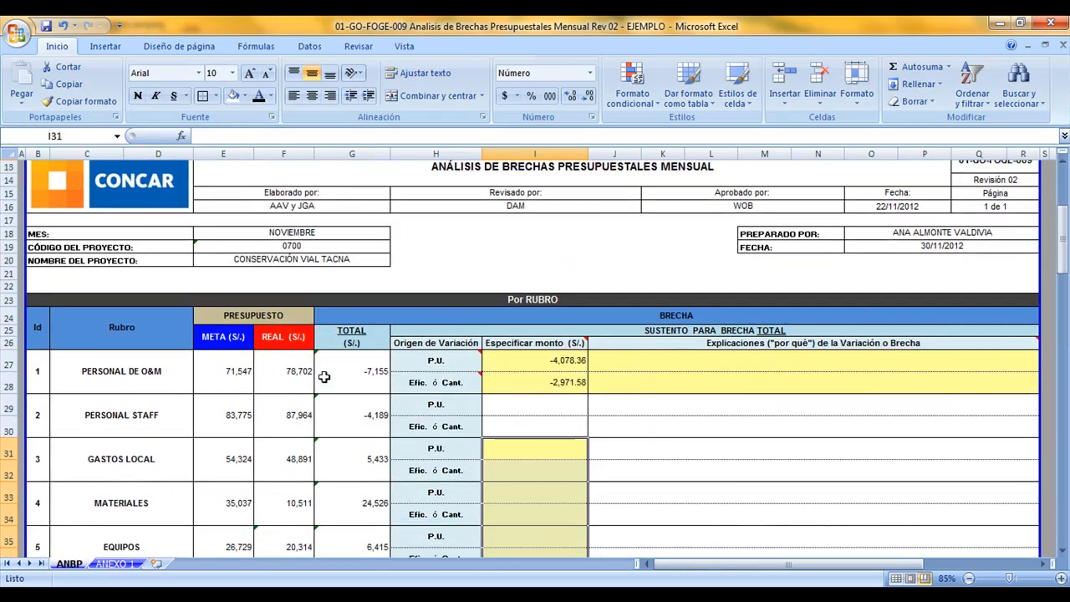
click(356, 380)
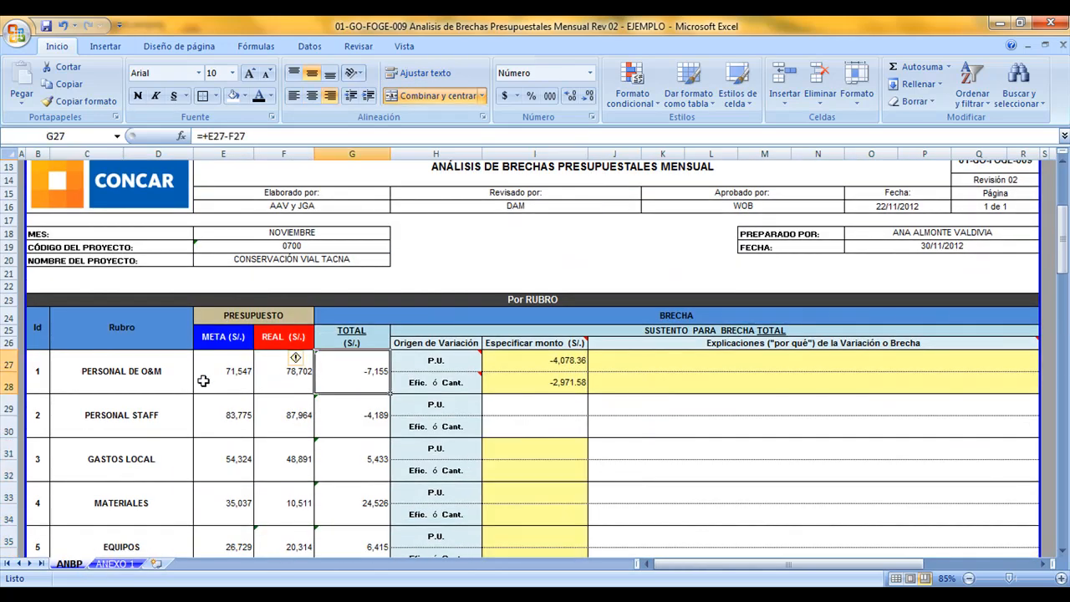
scroll(369, 418, down, 6)
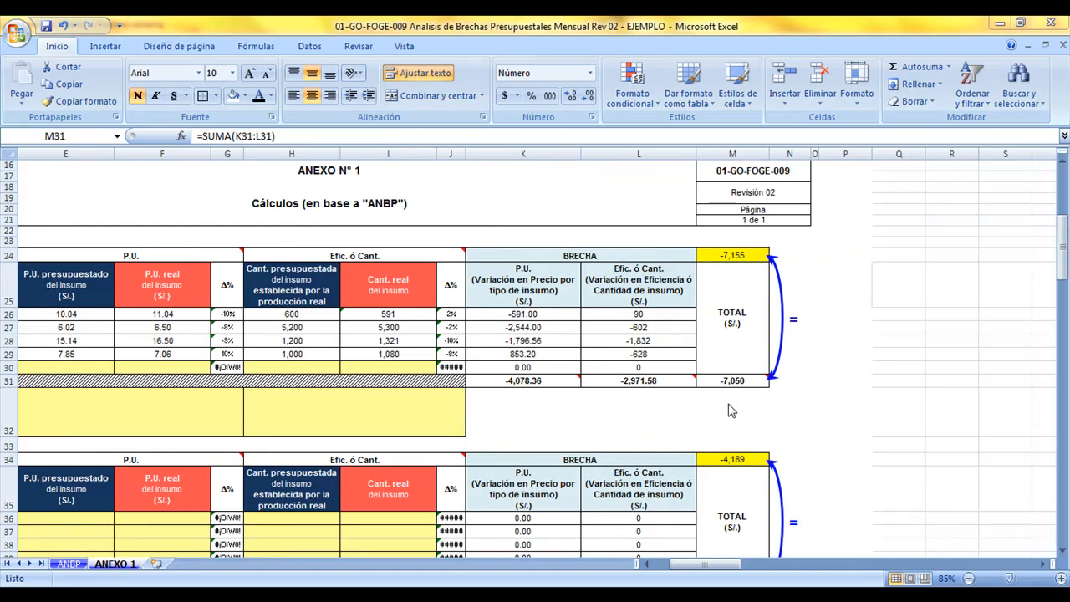
Examine the two Comentarios y Observaciones cells of PERSONAL DE O&M in ANEXO 1 and the P.U. and Efic. ó Cant. columns they cover
click(380, 405)
click(235, 400)
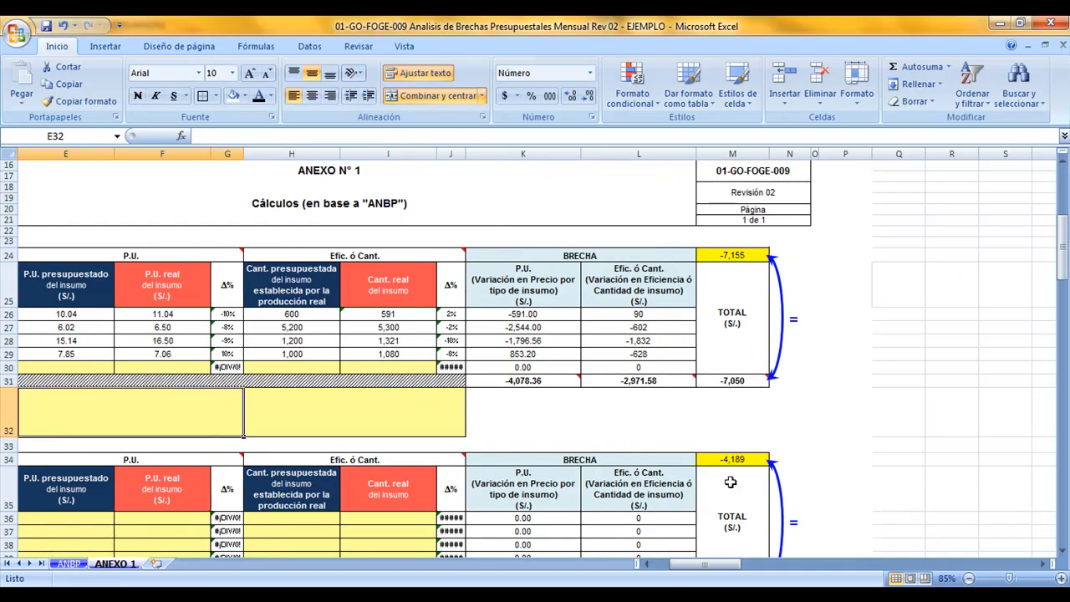
drag(730, 562, 675, 577)
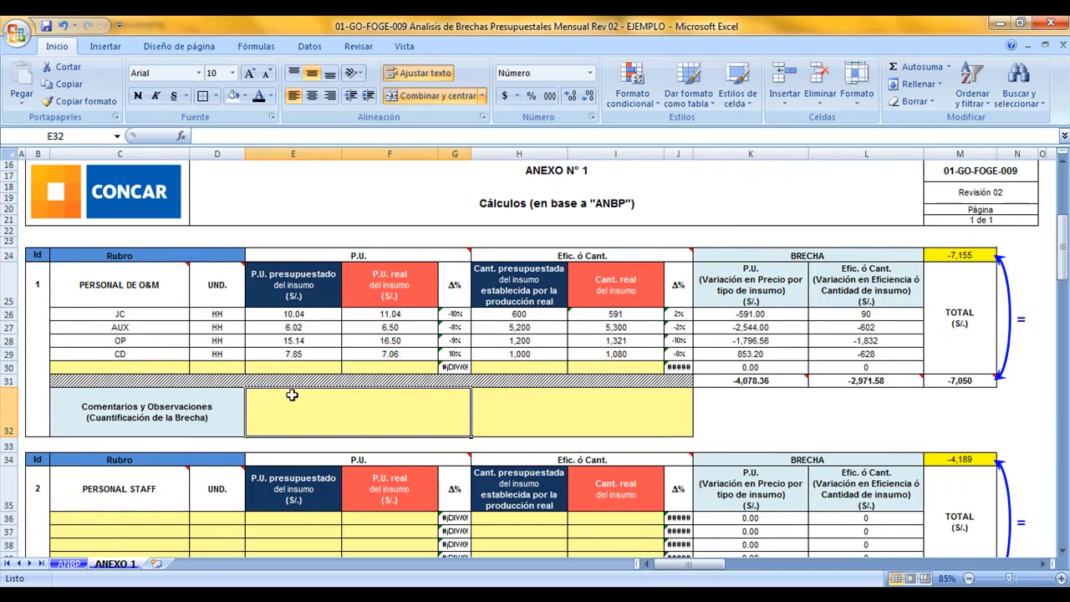
click(189, 412)
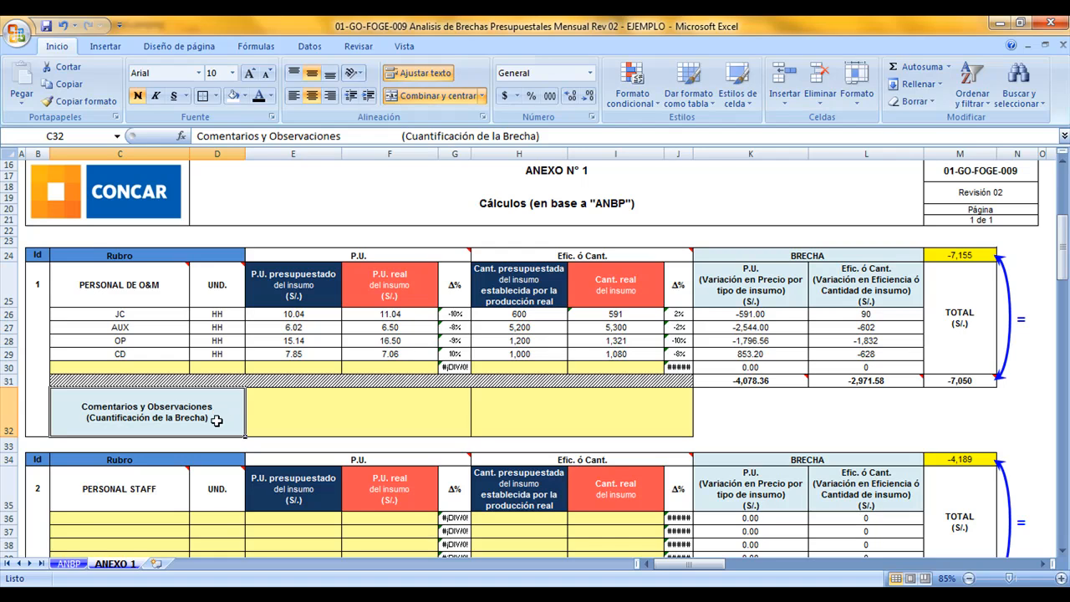
click(317, 410)
click(505, 413)
click(425, 411)
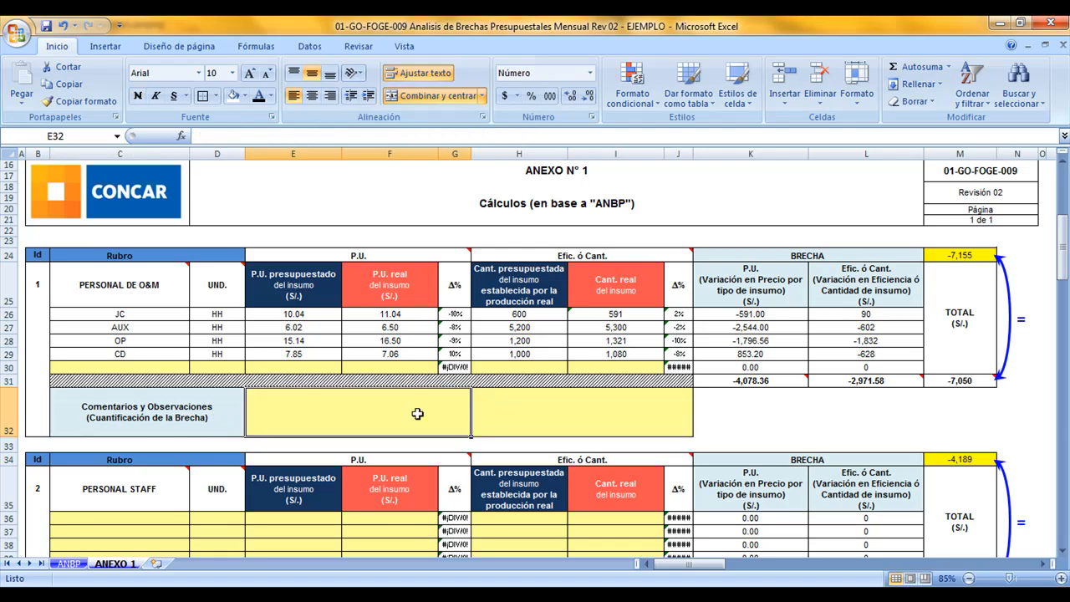
click(360, 256)
drag(360, 256, 374, 421)
drag(580, 257, 583, 425)
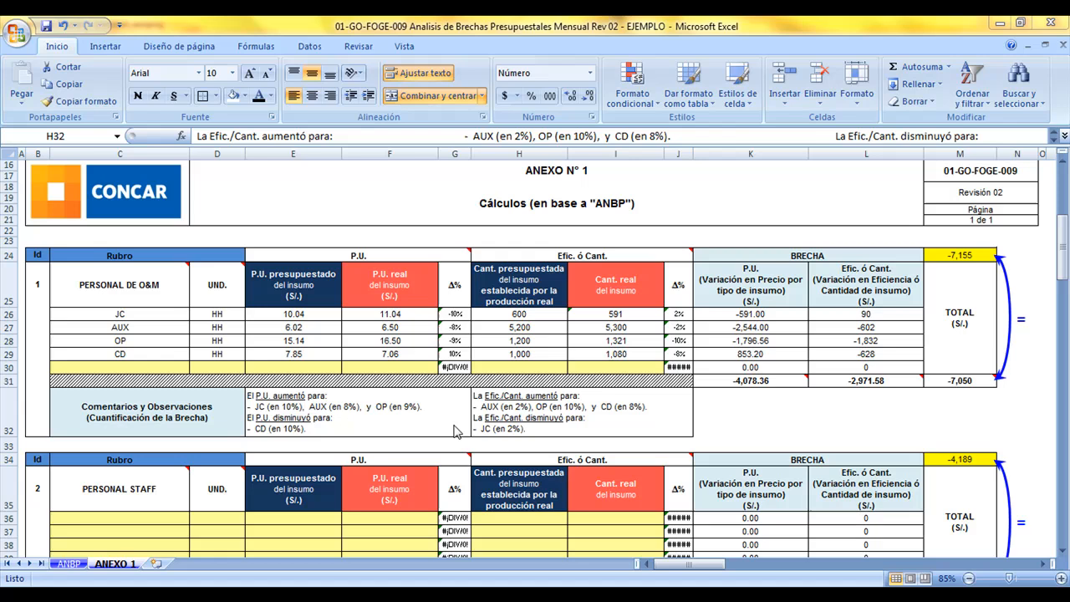
Review the P.U. and Efic./Cant. comments of PERSONAL DE O&M about which inputs increased or decreased
click(454, 424)
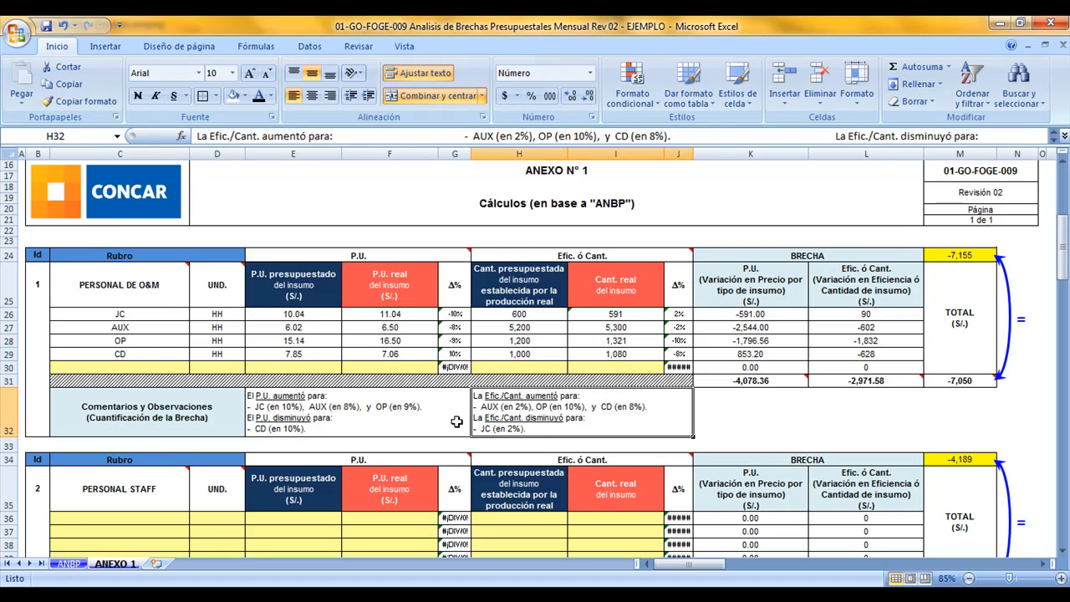
click(460, 420)
click(528, 424)
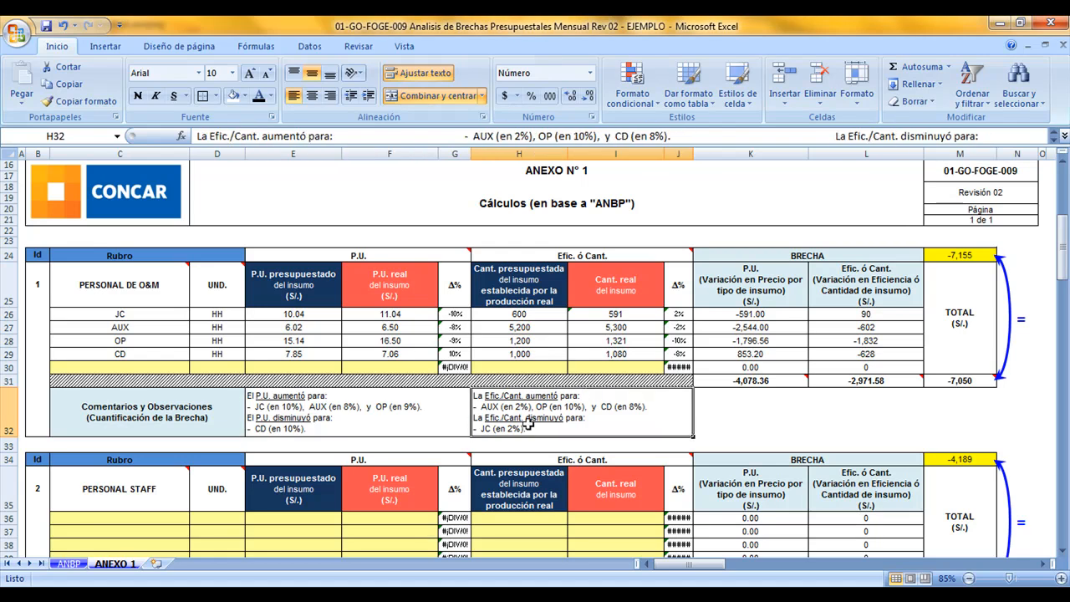
click(390, 413)
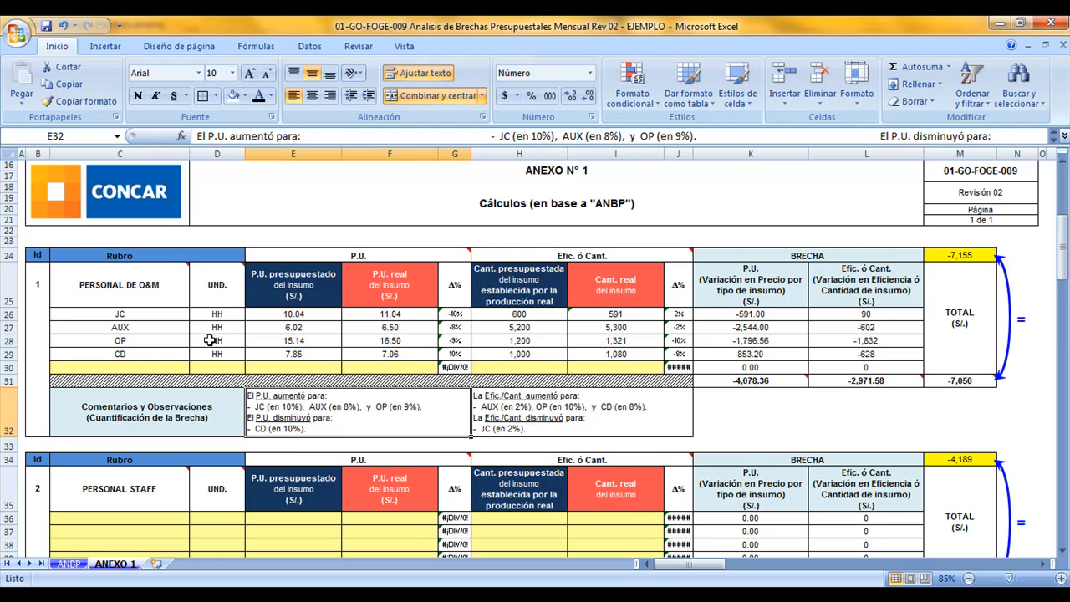
Compare the budgeted and real P.U. of JC, AUX, OP and CD with the P.U. comment of PERSONAL DE O&M
drag(167, 316, 454, 325)
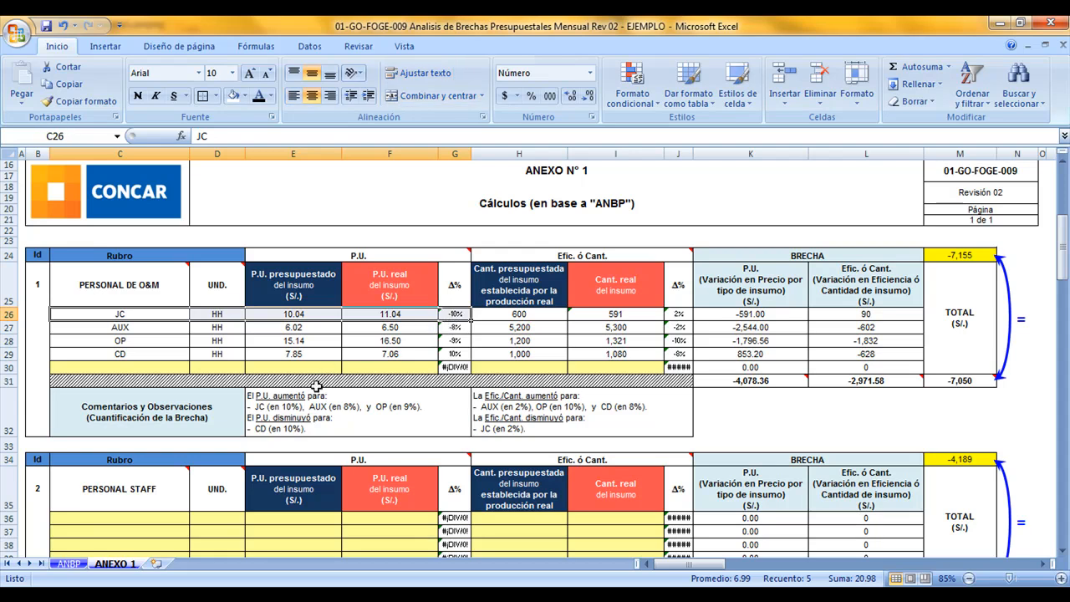
drag(152, 331, 458, 328)
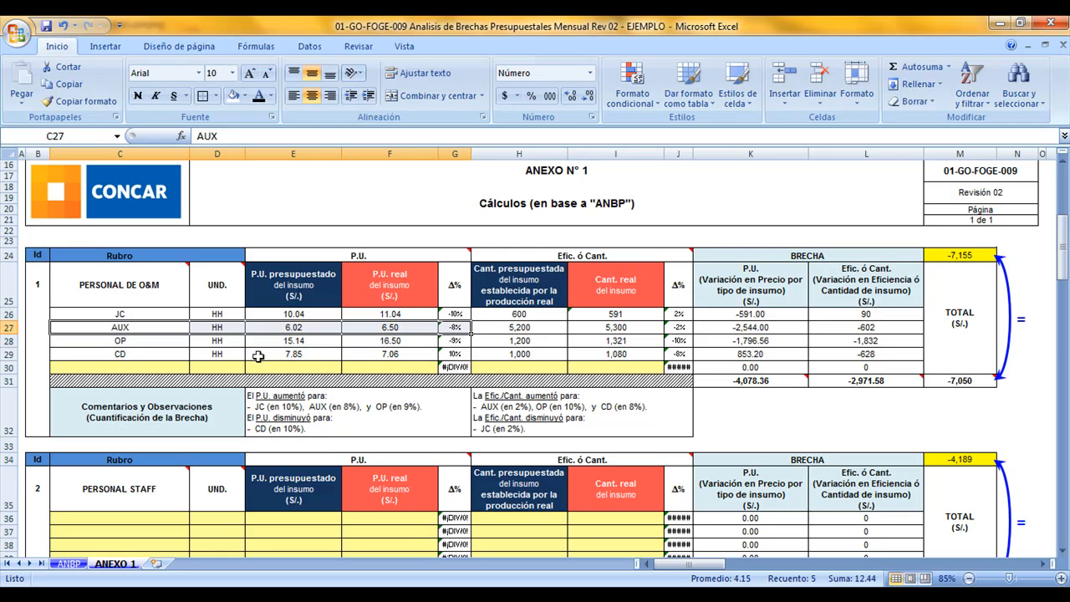
drag(178, 338, 456, 340)
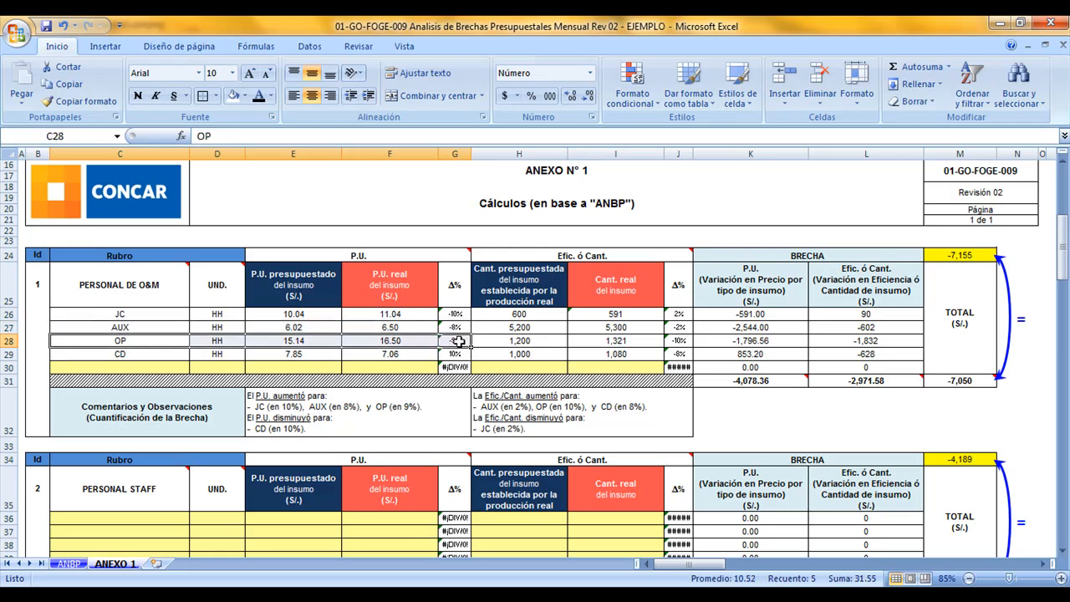
click(329, 316)
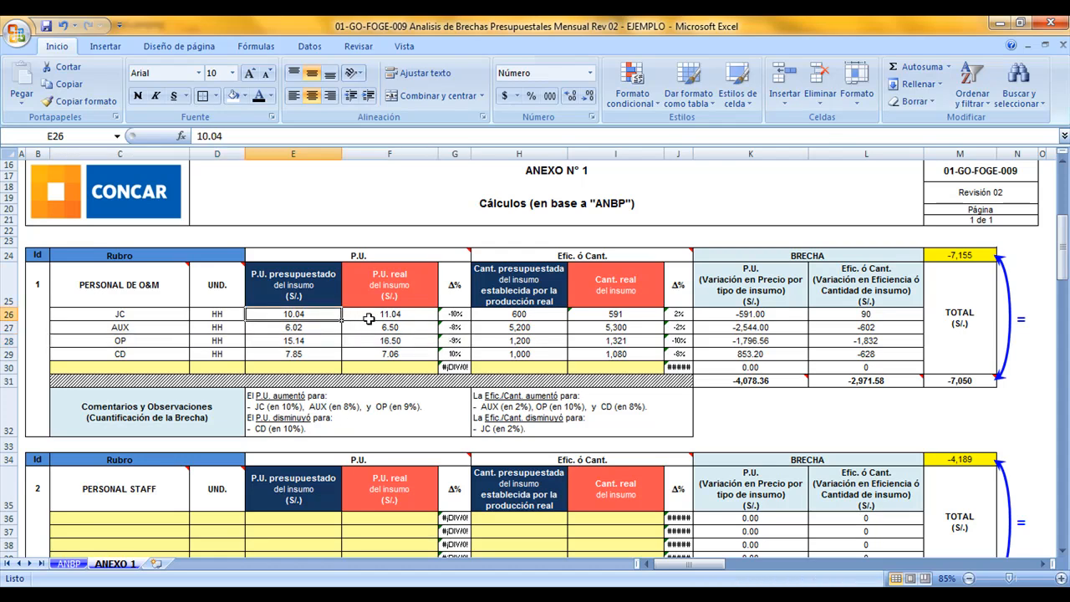
click(323, 327)
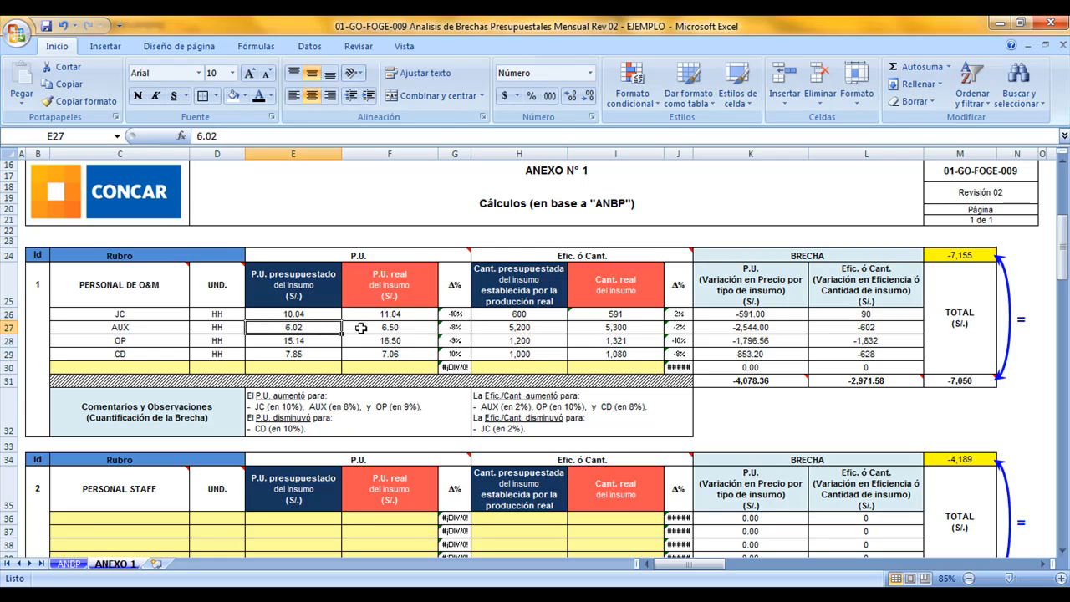
click(361, 329)
click(323, 339)
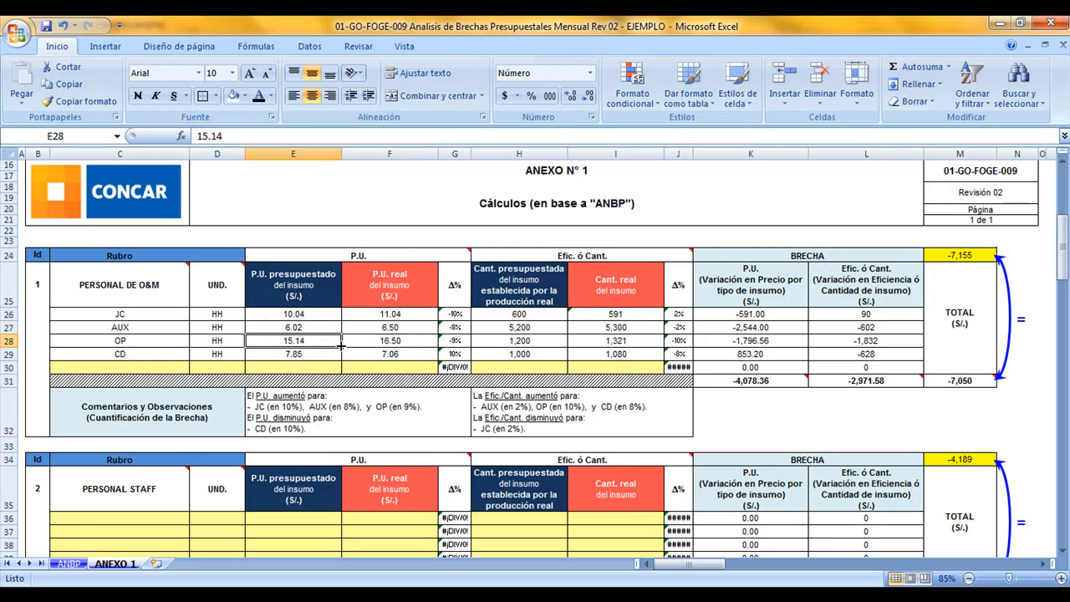
click(364, 340)
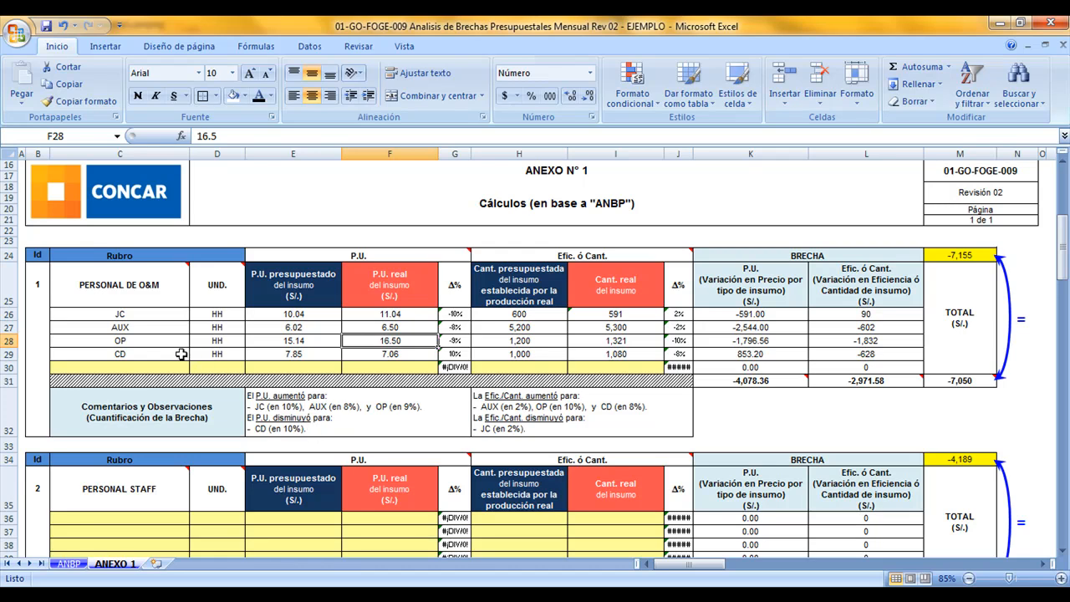
drag(150, 353, 460, 353)
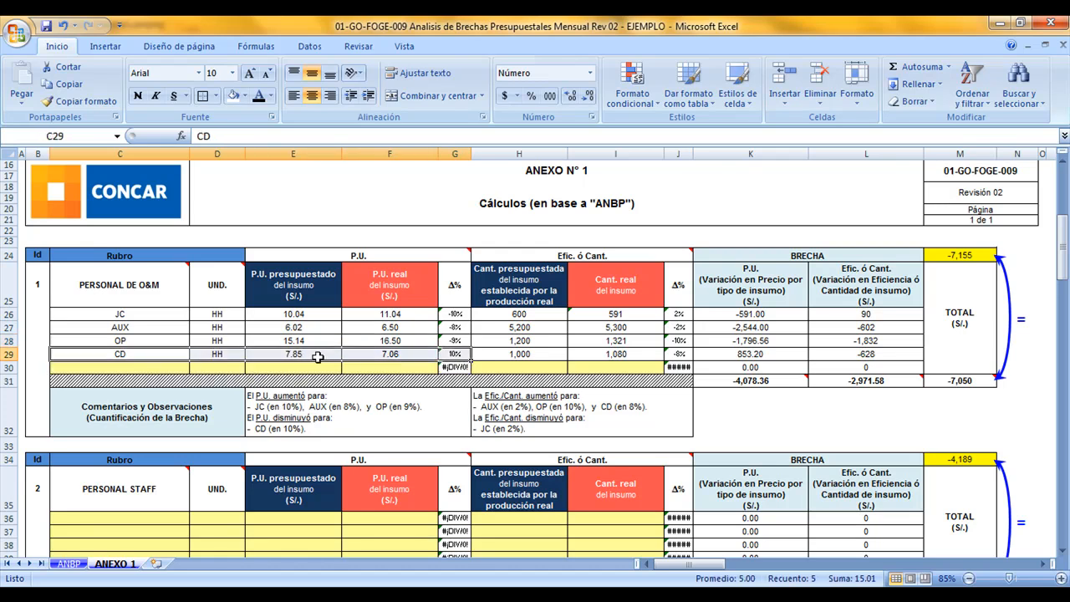
click(374, 354)
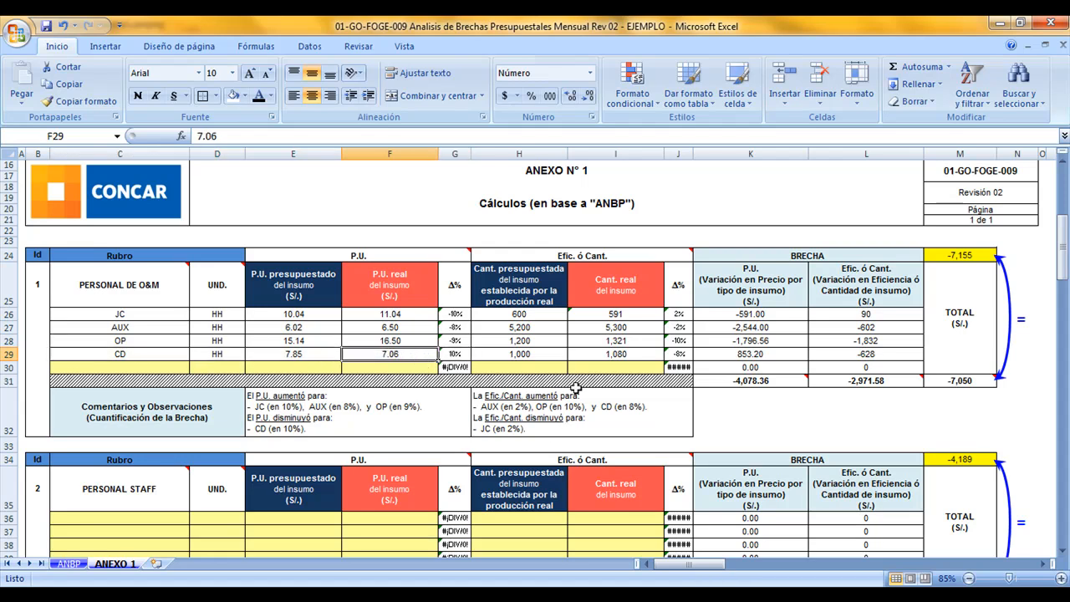
Compare the budgeted and real quantities of AUX, OP, CD and JC with the Efic./Cant. comment of PERSONAL DE O&M
click(552, 404)
drag(557, 253, 581, 417)
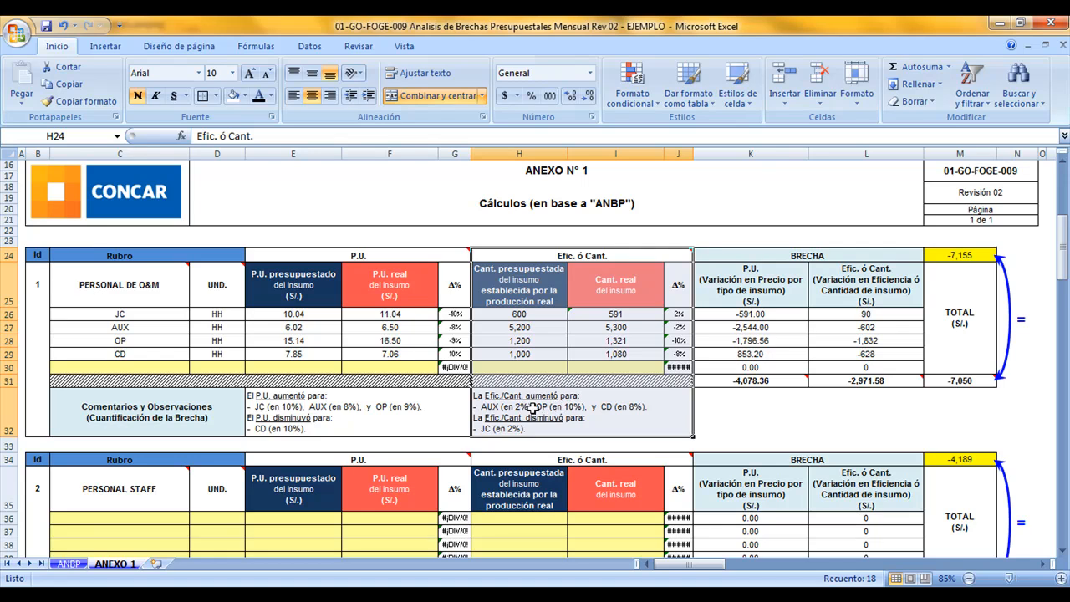
click(557, 405)
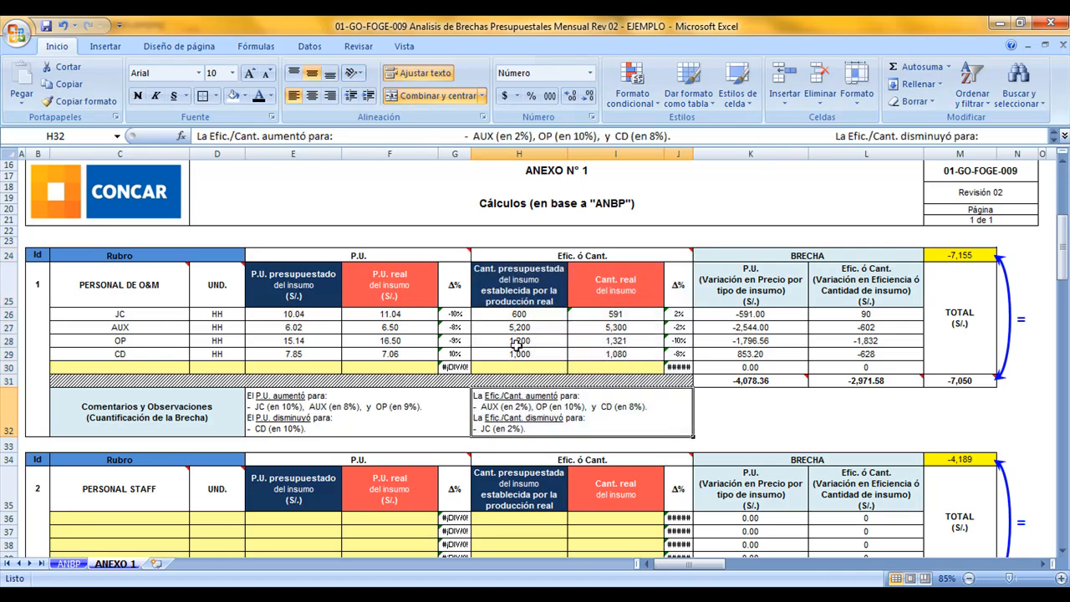
drag(508, 328, 676, 328)
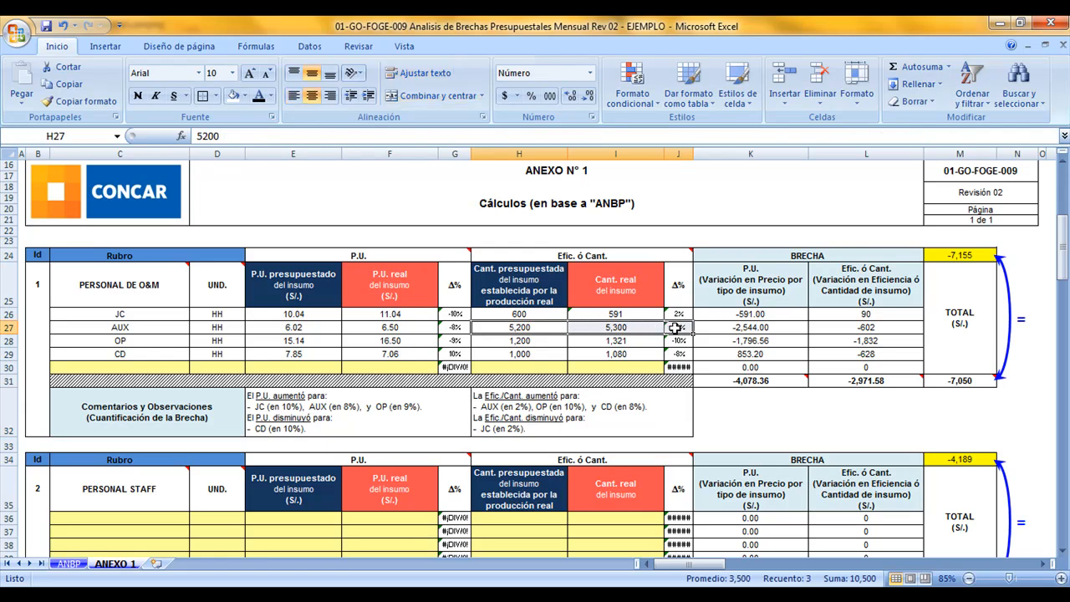
drag(551, 341, 669, 339)
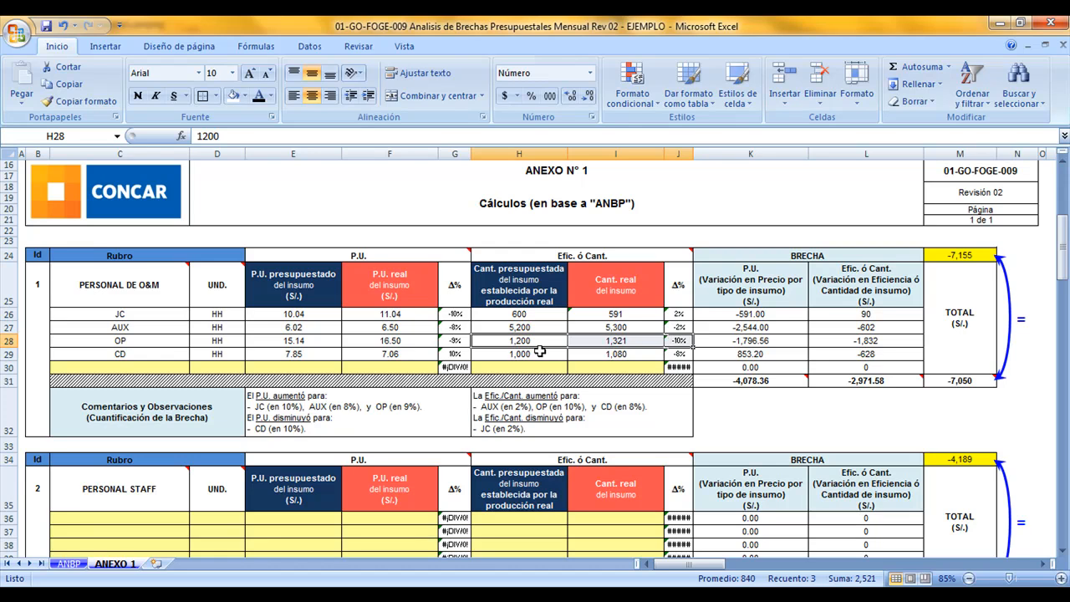
drag(539, 355, 669, 352)
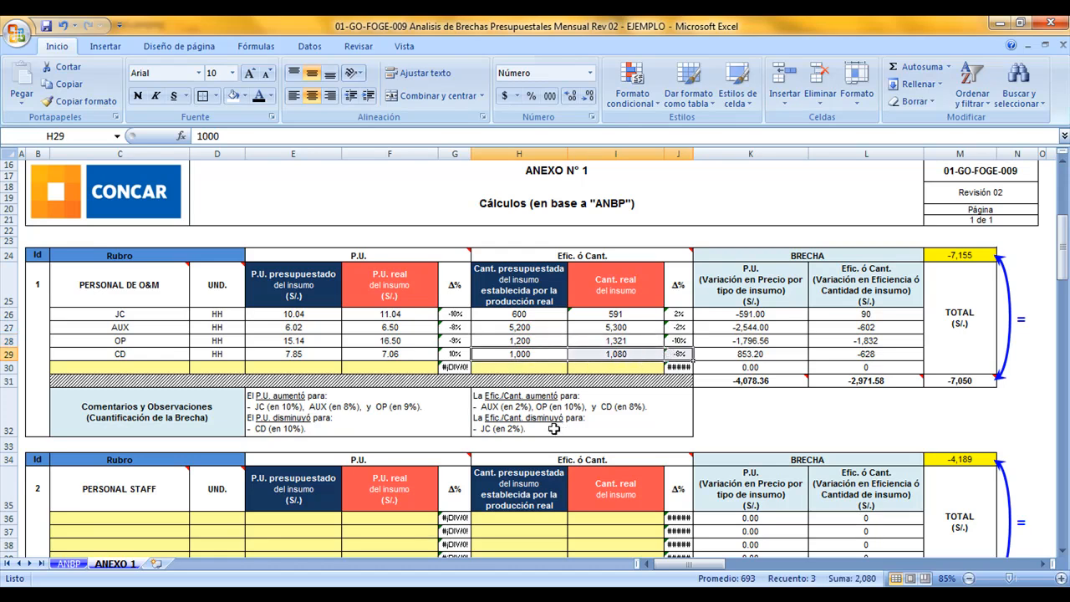
drag(543, 317, 688, 317)
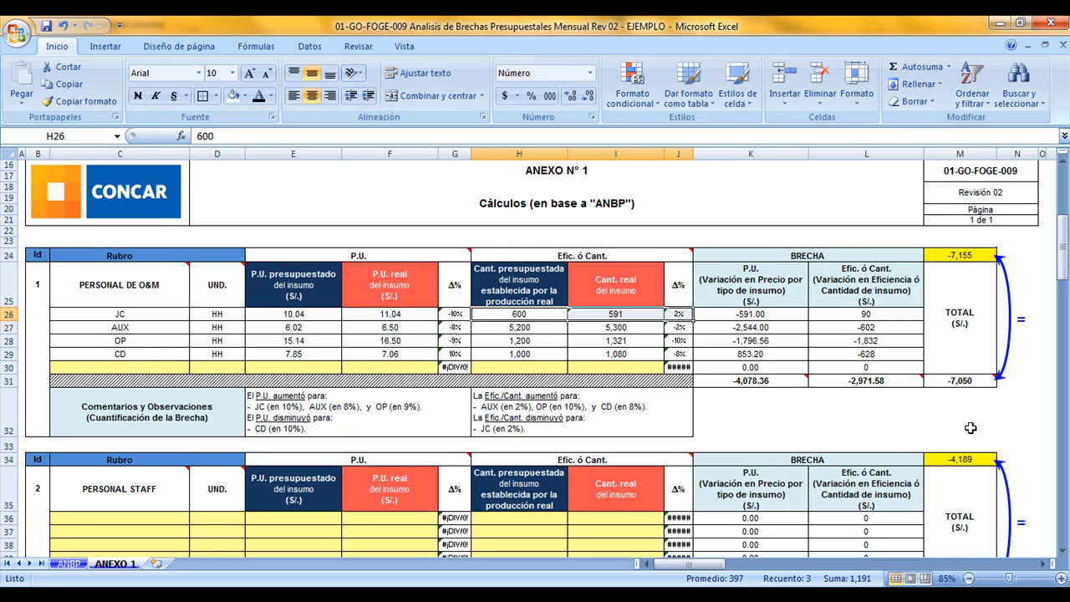
Check on ANBP the empty amount cells of GASTOS LOCAL, MATERIALES and EQUIPOS
scroll(970, 427, down, 7)
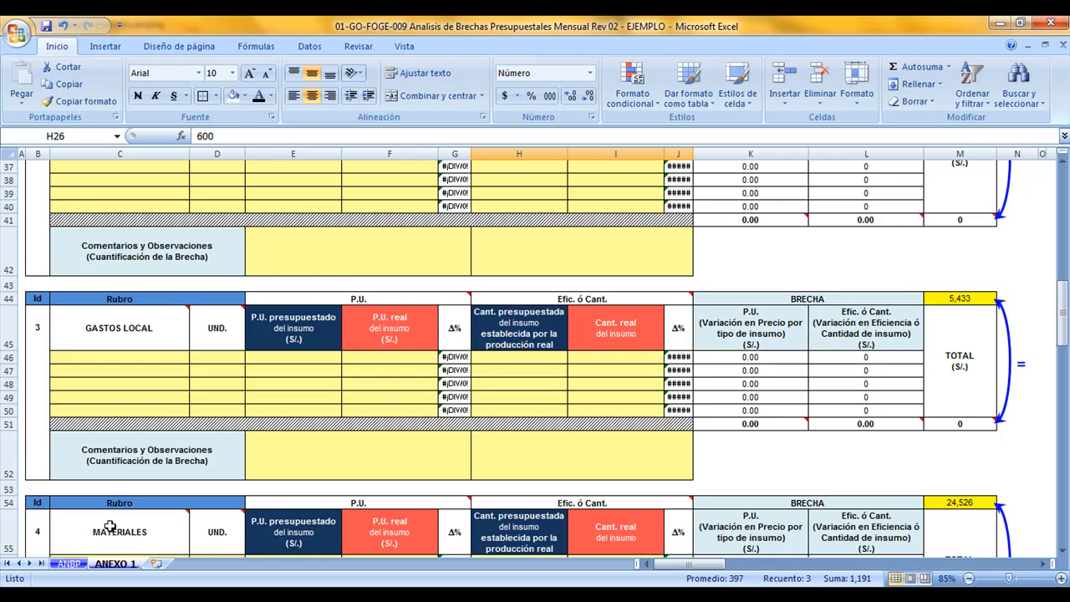
click(69, 564)
scroll(334, 460, up, 2)
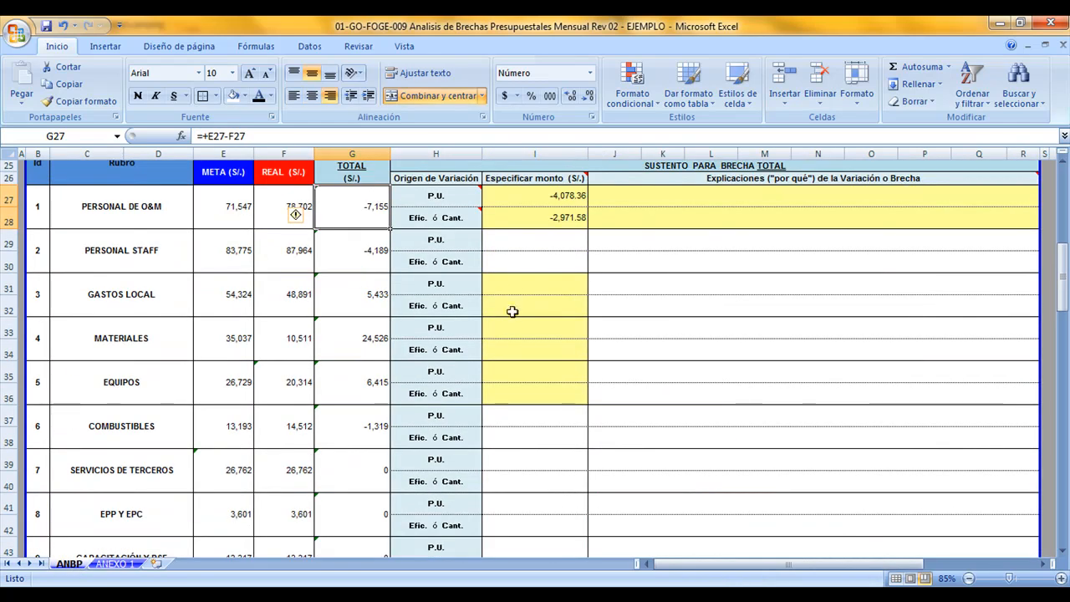
click(514, 289)
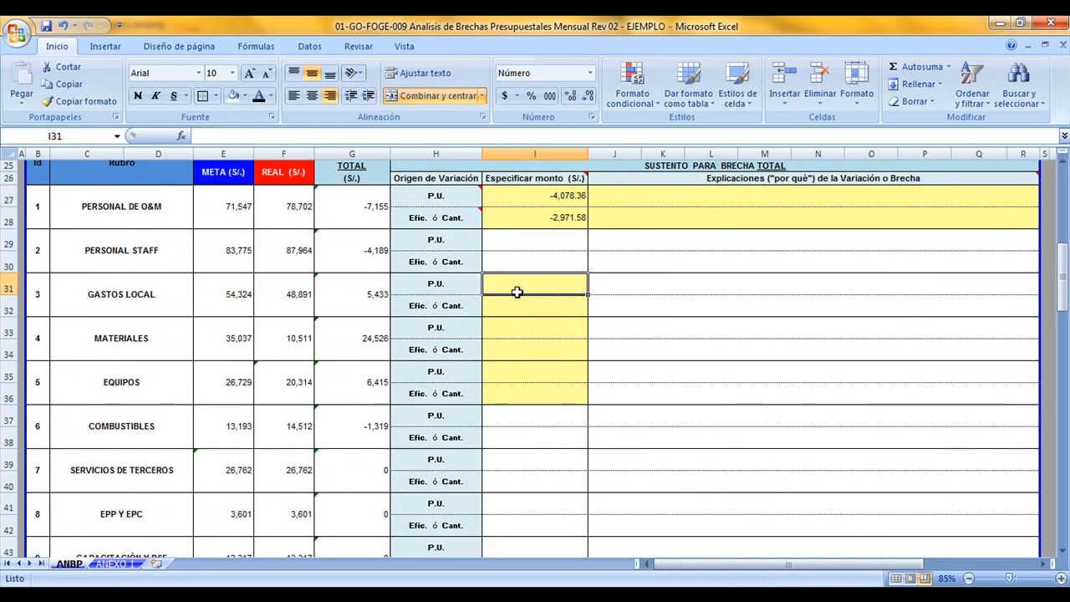
click(509, 334)
click(509, 376)
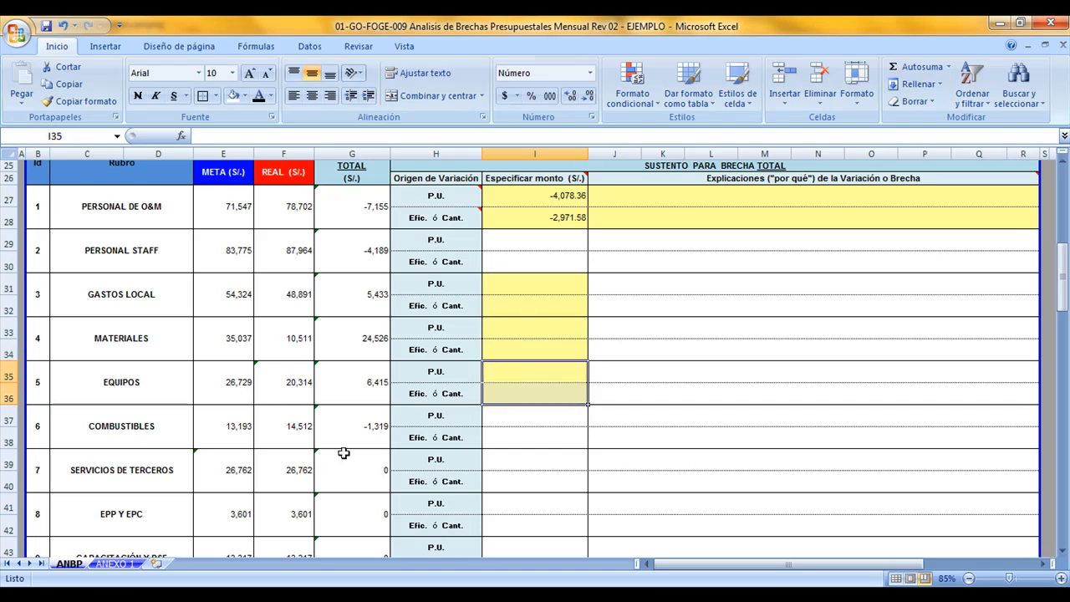
Review the GASTOS LOCAL inputs in ANEXO 1, covering their unit prices, quantities and both Δ% columns
click(133, 564)
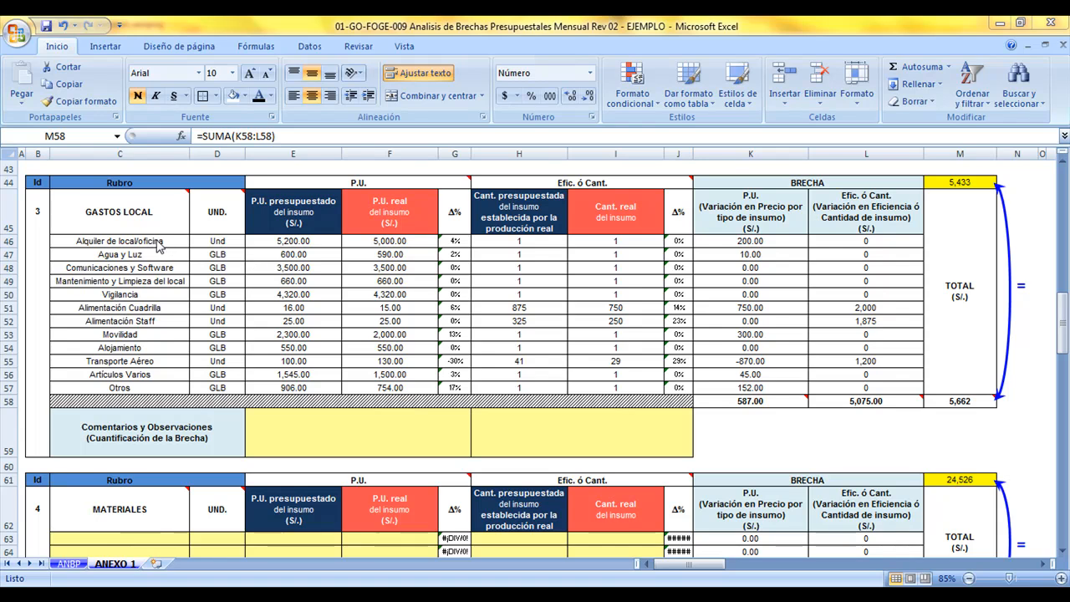
drag(157, 242, 393, 386)
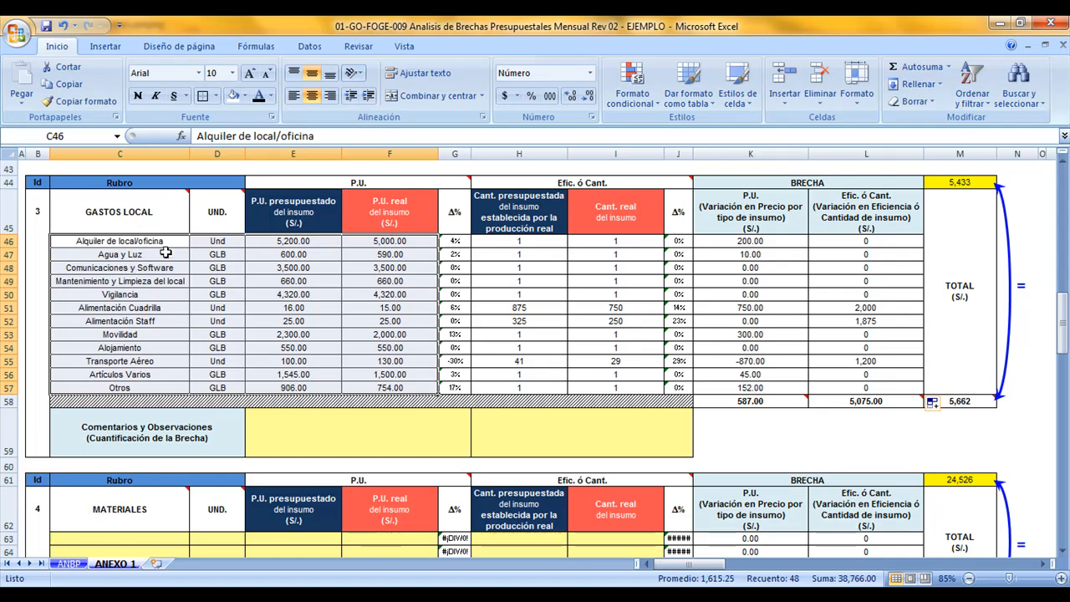
drag(160, 243, 165, 387)
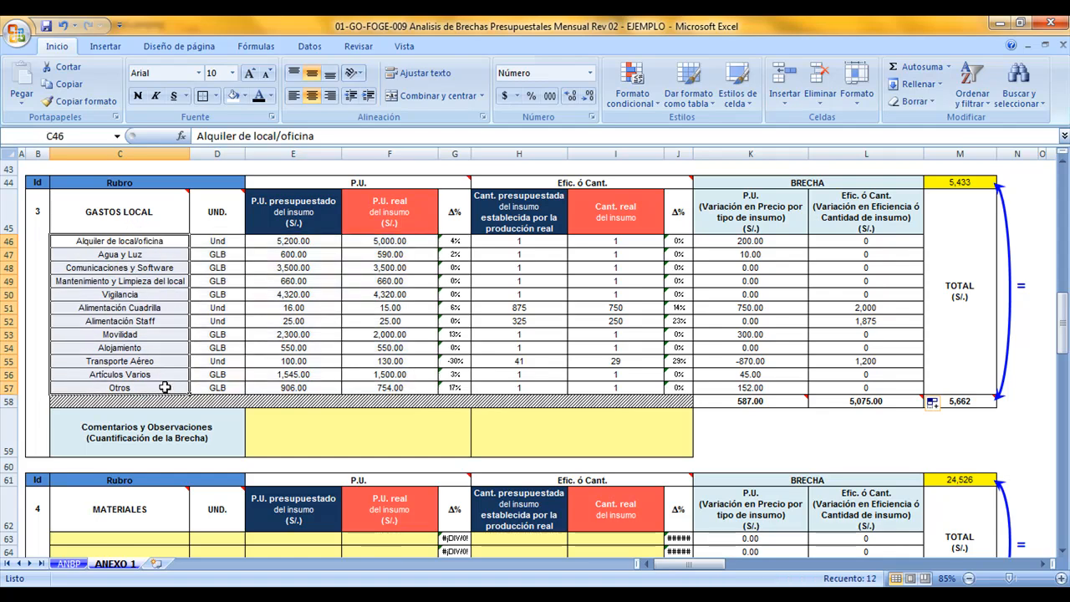
drag(505, 242, 597, 386)
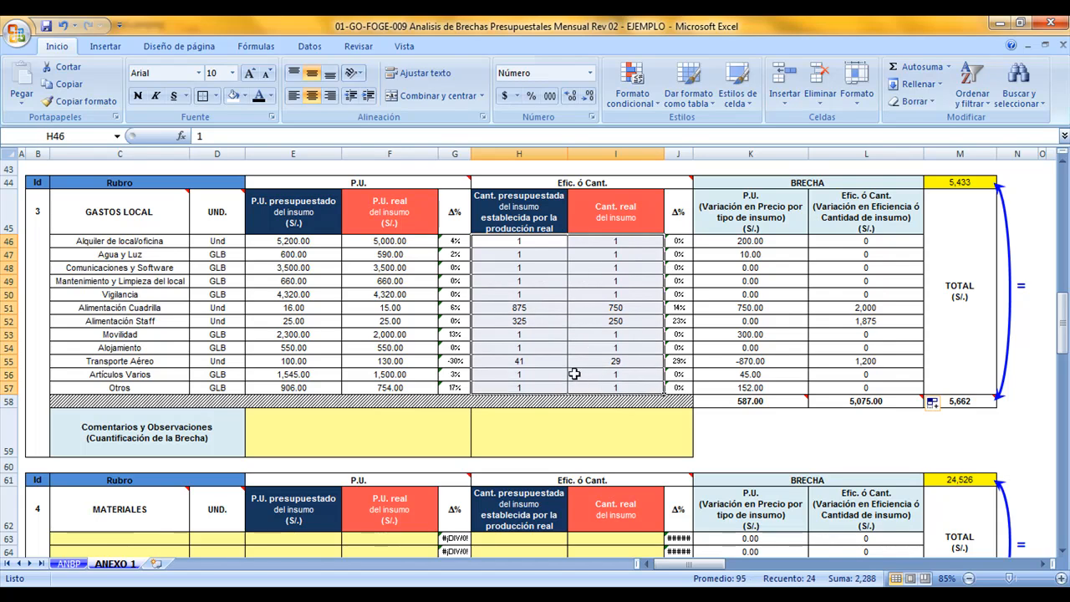
drag(455, 243, 456, 390)
drag(678, 242, 674, 387)
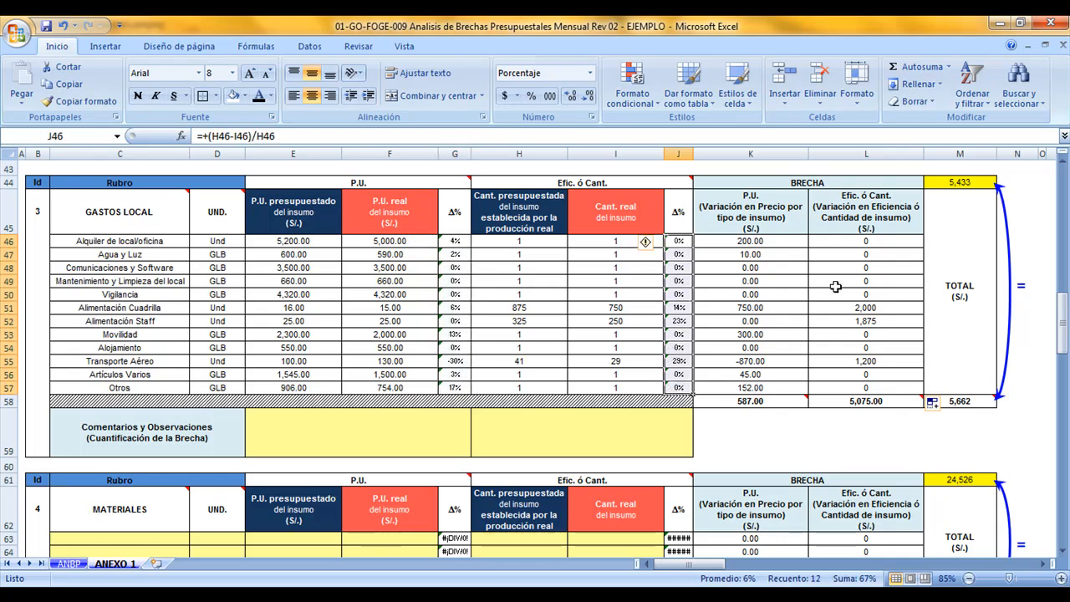
Examine the P.U. and Efic. ó Cant. gaps of GASTOS LOCAL and compare their summed total with the gap from ANBP
click(791, 277)
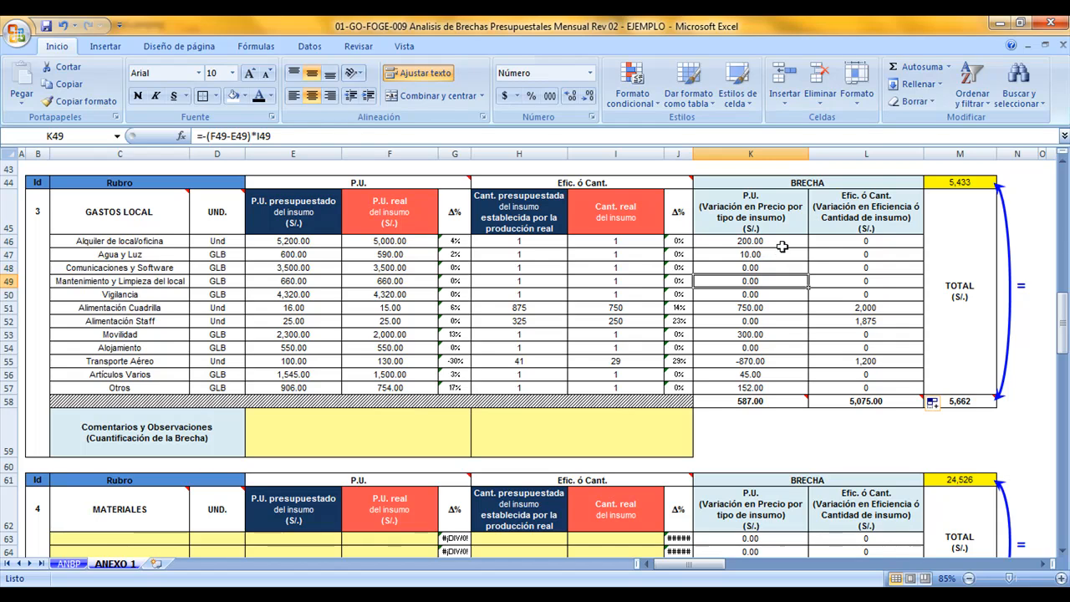
mouse_move(800, 404)
drag(801, 404, 829, 402)
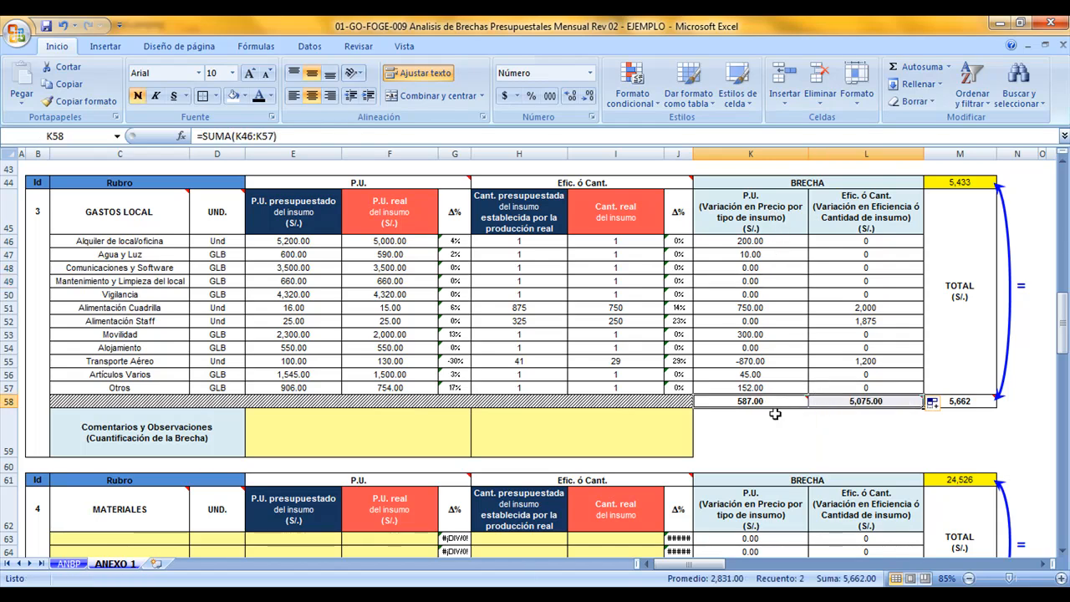
mouse_move(860, 401)
click(970, 402)
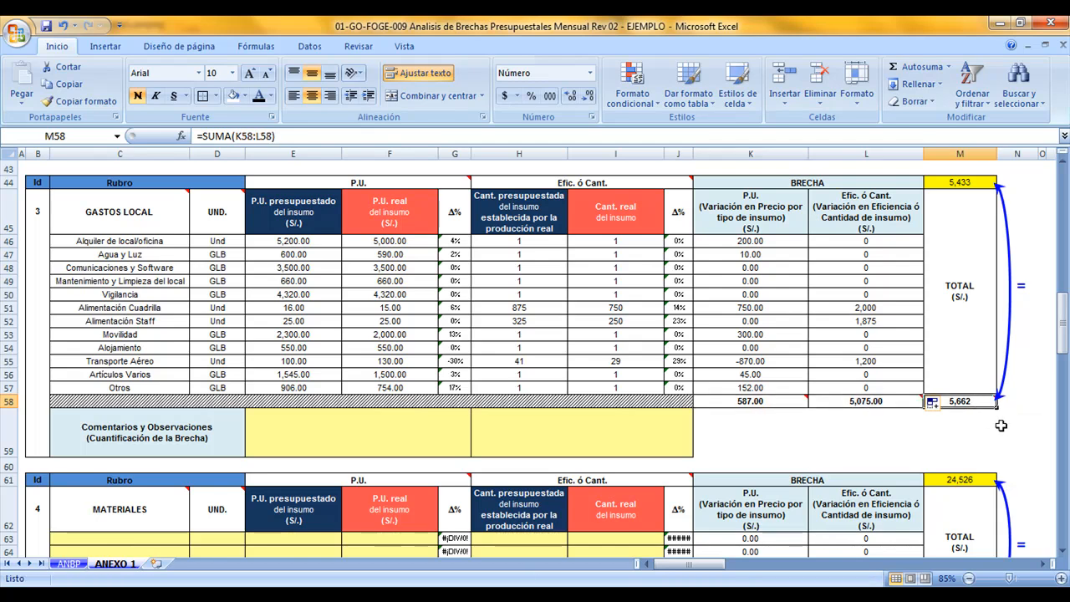
mouse_move(985, 404)
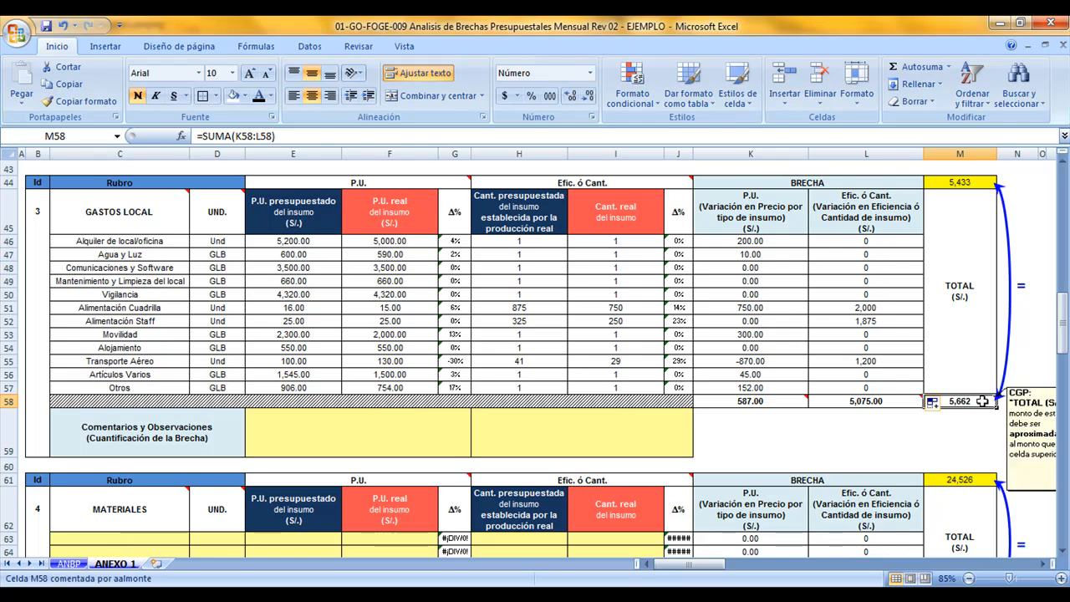
click(977, 182)
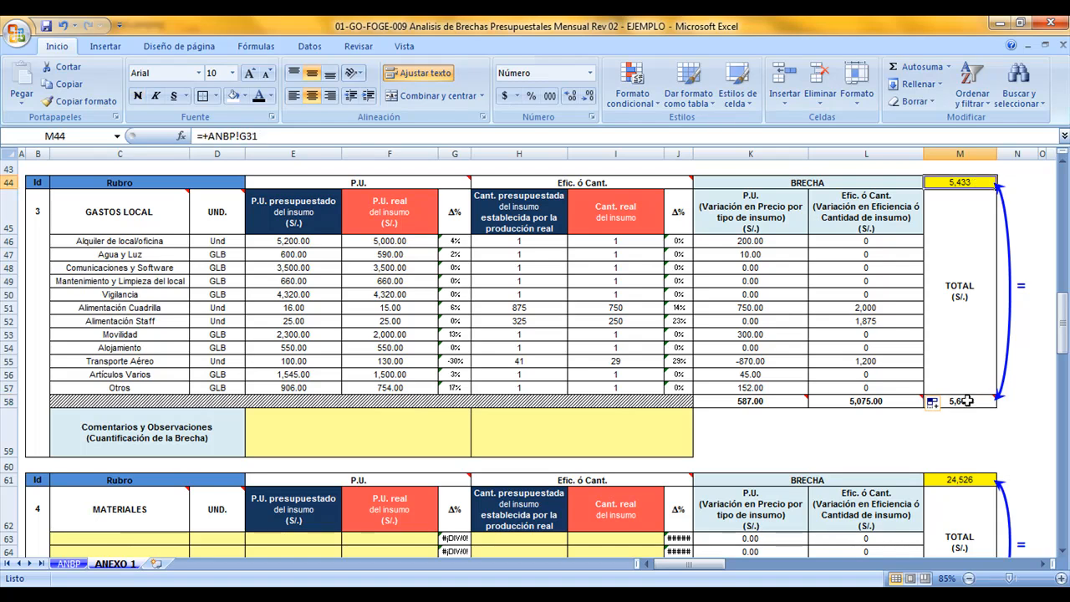
Enter the P.U. gap subtotal of GASTOS LOCAL, 587, as its P.U. amount on ANBP
click(793, 403)
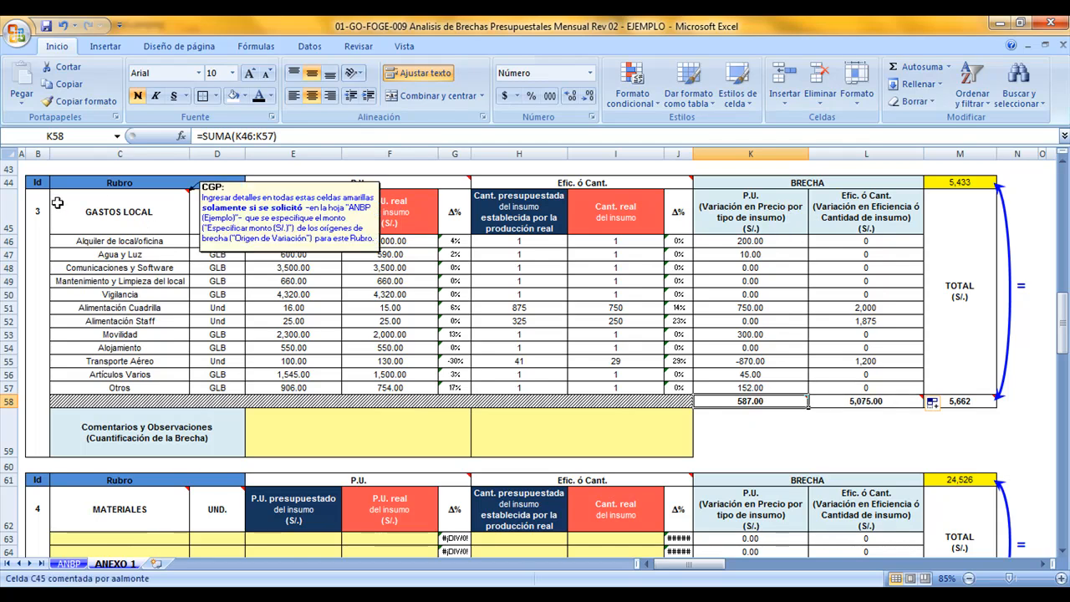
click(68, 564)
click(507, 288)
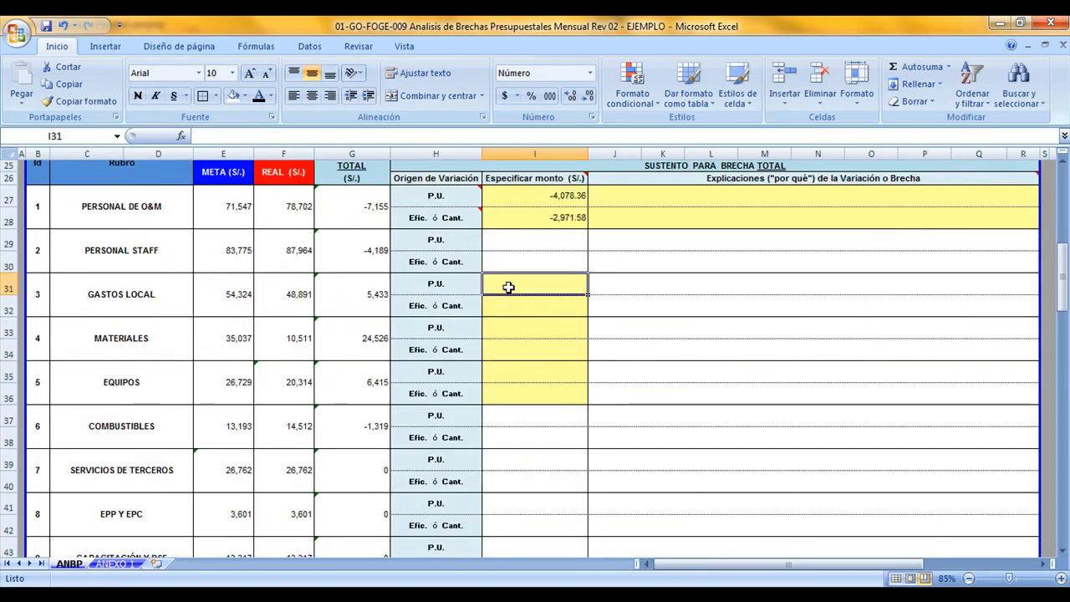
text(587)
key(Return)
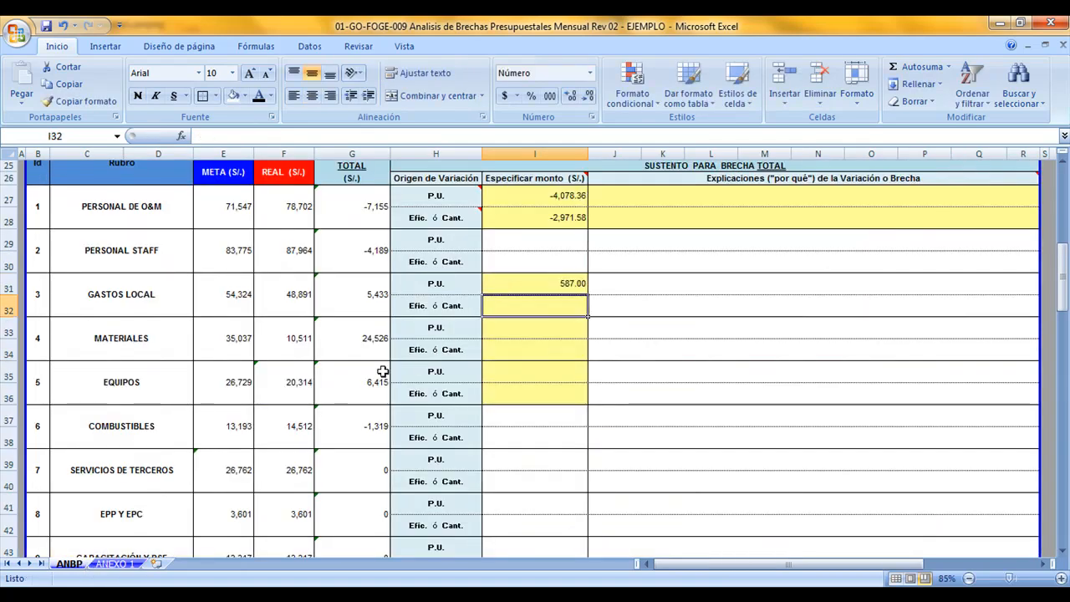
Enter the Efic. ó Cant. gap subtotal of GASTOS LOCAL, 5075, as its Efic. ó Cant. amount on ANBP
click(115, 564)
click(885, 401)
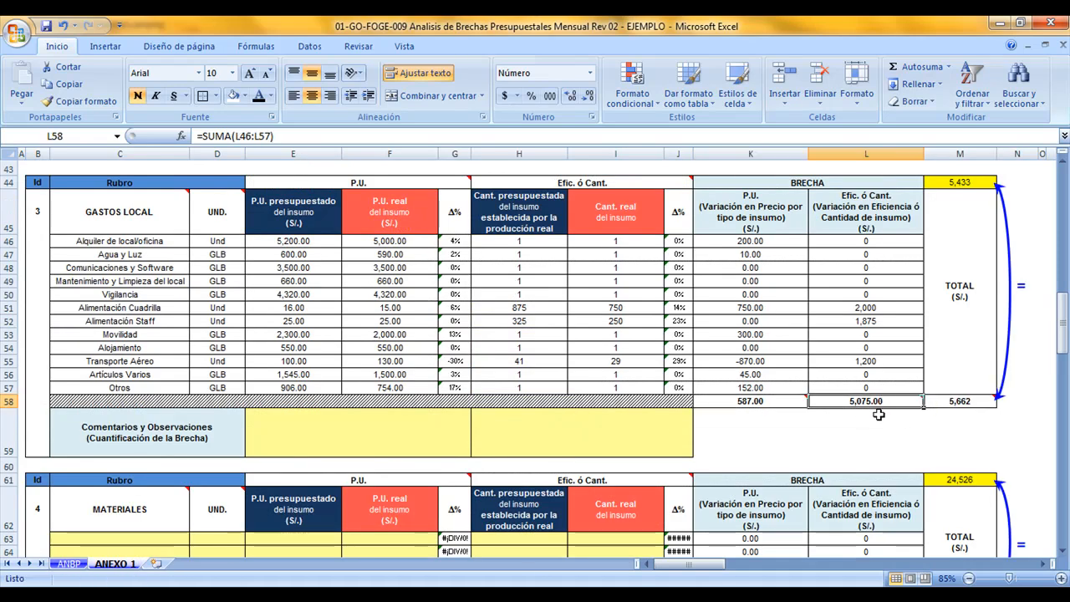
click(69, 565)
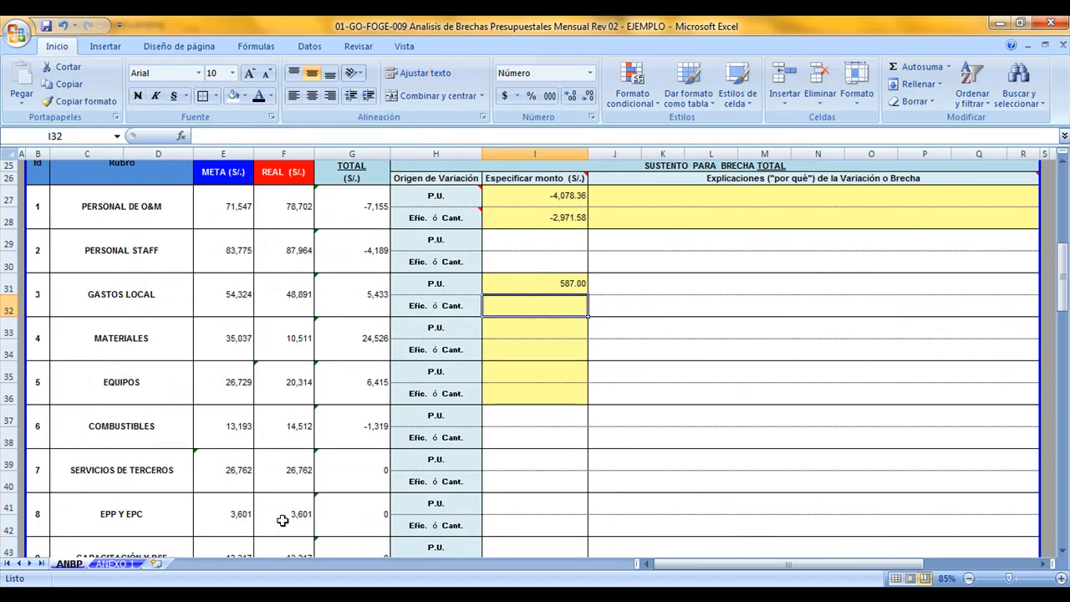
text(5)
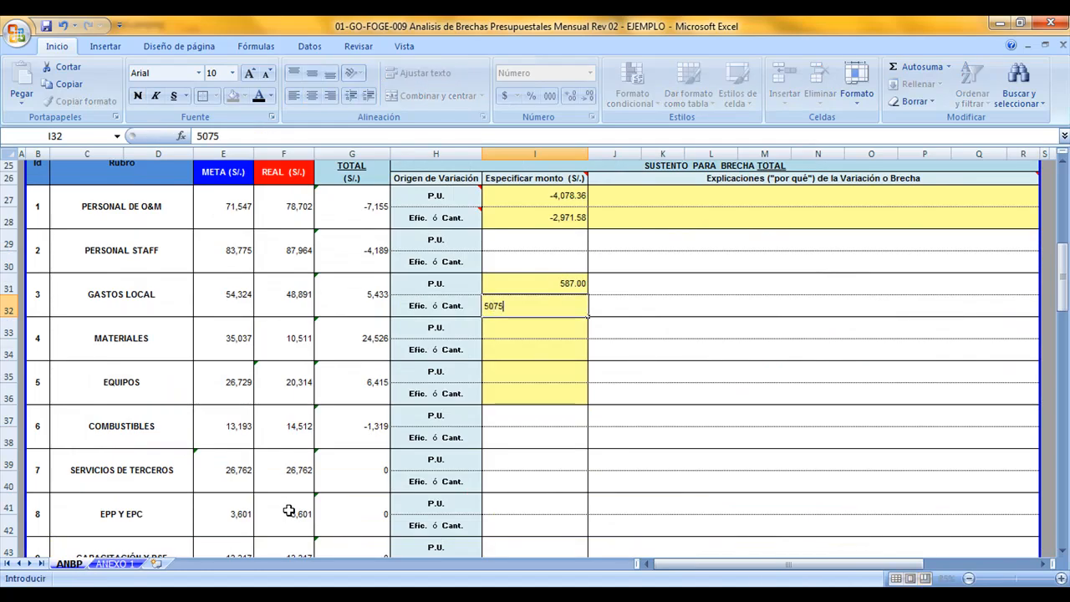
text(,075)
key(Return)
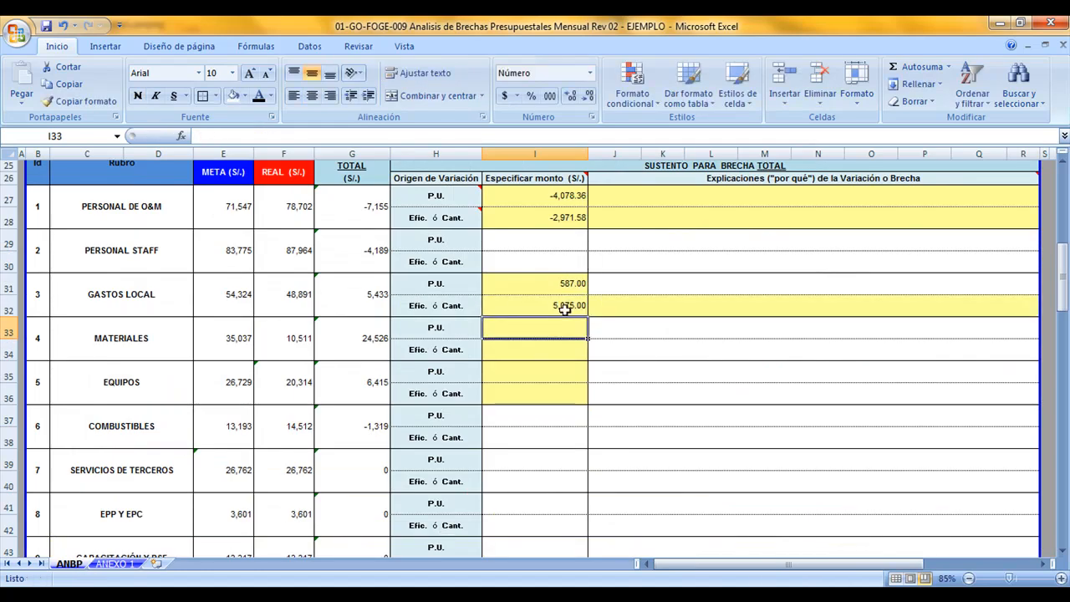
Fill in the GASTOS LOCAL comments in ANEXO 1, listing with percentages the inputs whose P.U. rose or fell and whose Efic./Cant. fell
click(127, 565)
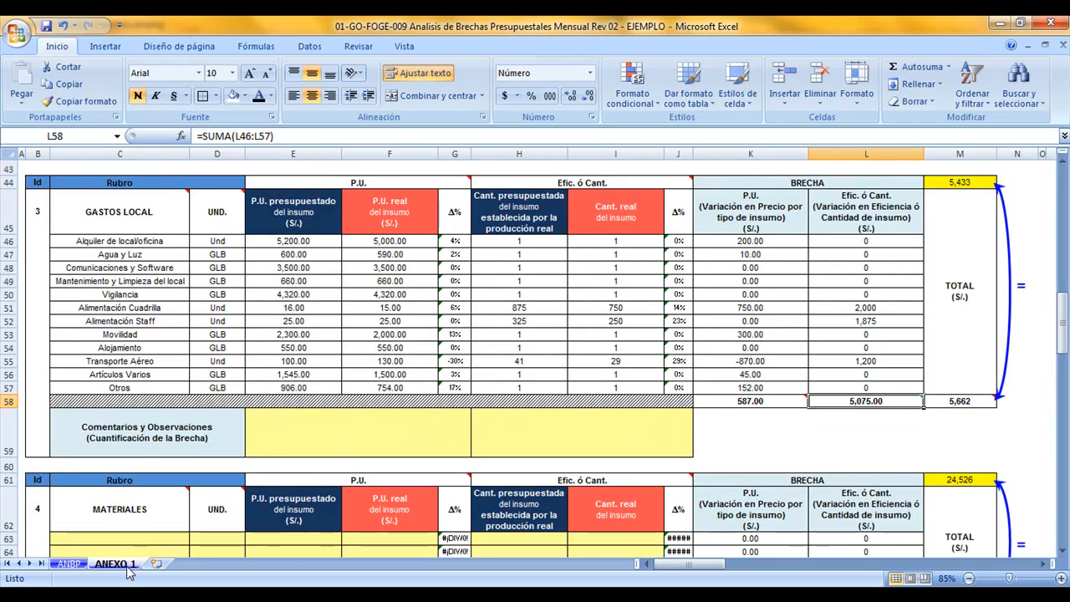
drag(398, 446, 528, 446)
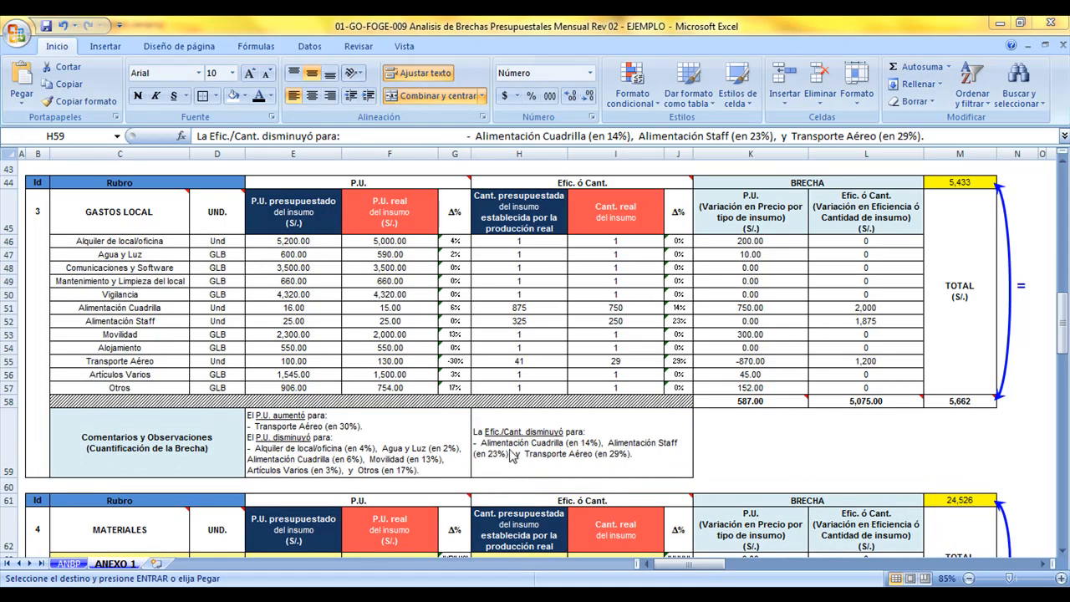
click(460, 442)
click(519, 461)
click(429, 456)
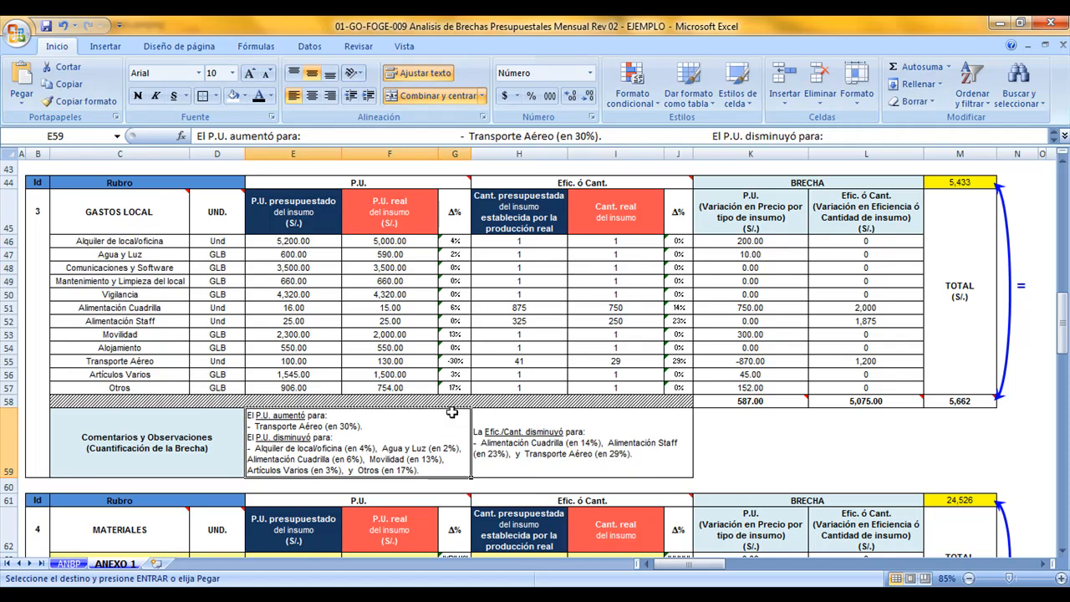
Check the GASTOS LOCAL comments against the Δ% values of the P.U. and Efic. ó Cant. blocks, including the Transporte Aéreo row
drag(456, 241, 454, 384)
click(366, 427)
drag(163, 363, 459, 361)
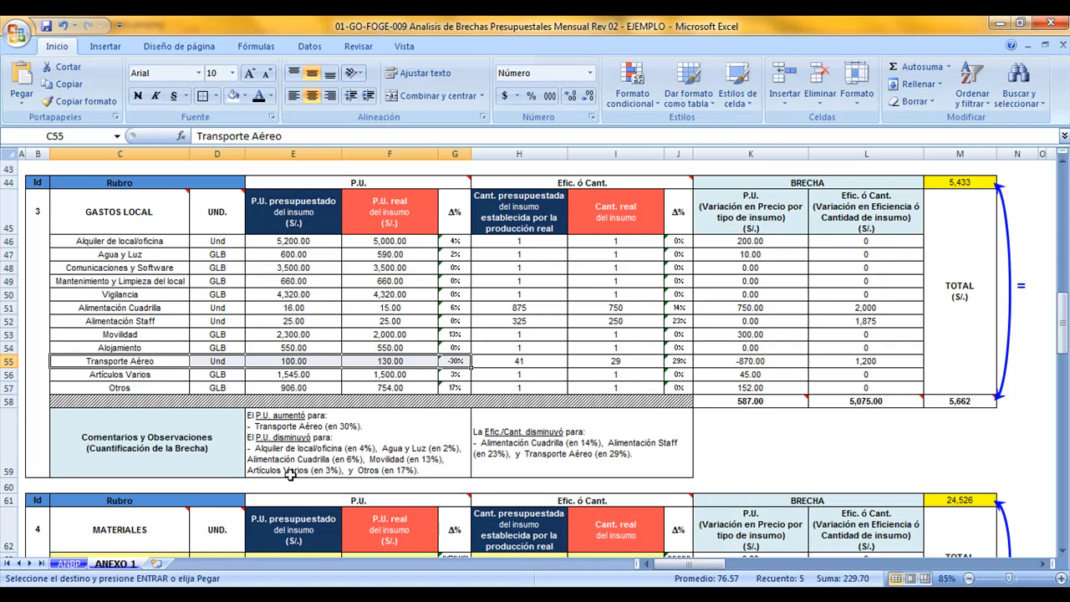
click(417, 472)
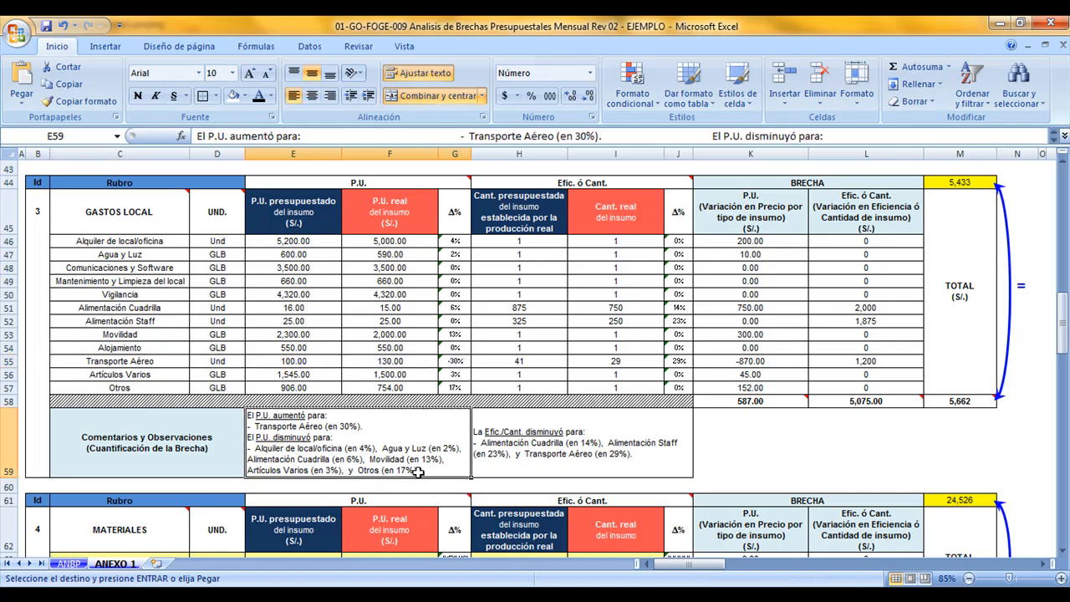
click(545, 452)
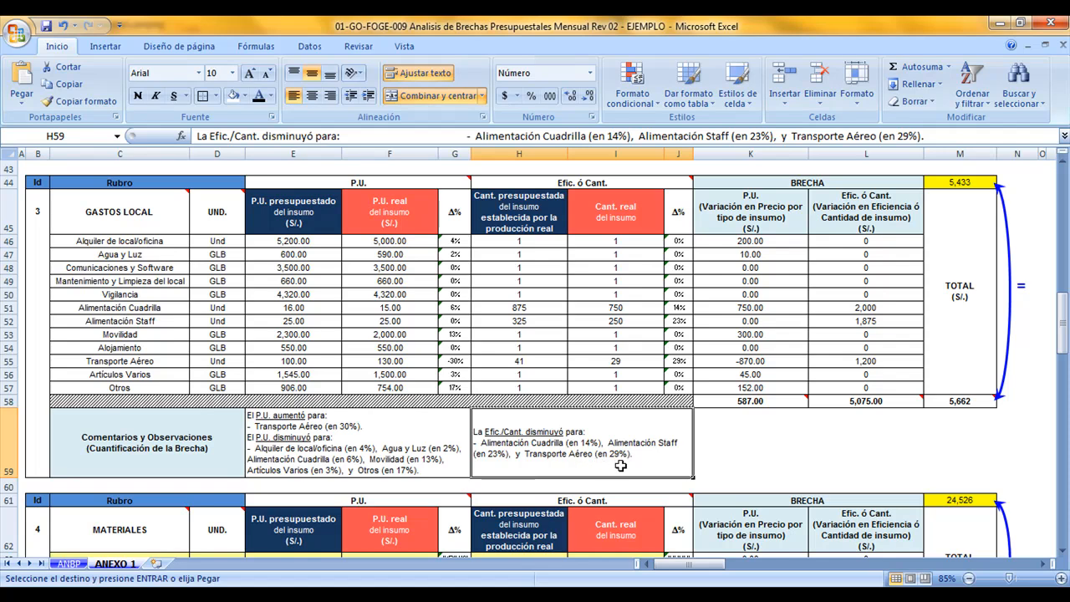
click(682, 361)
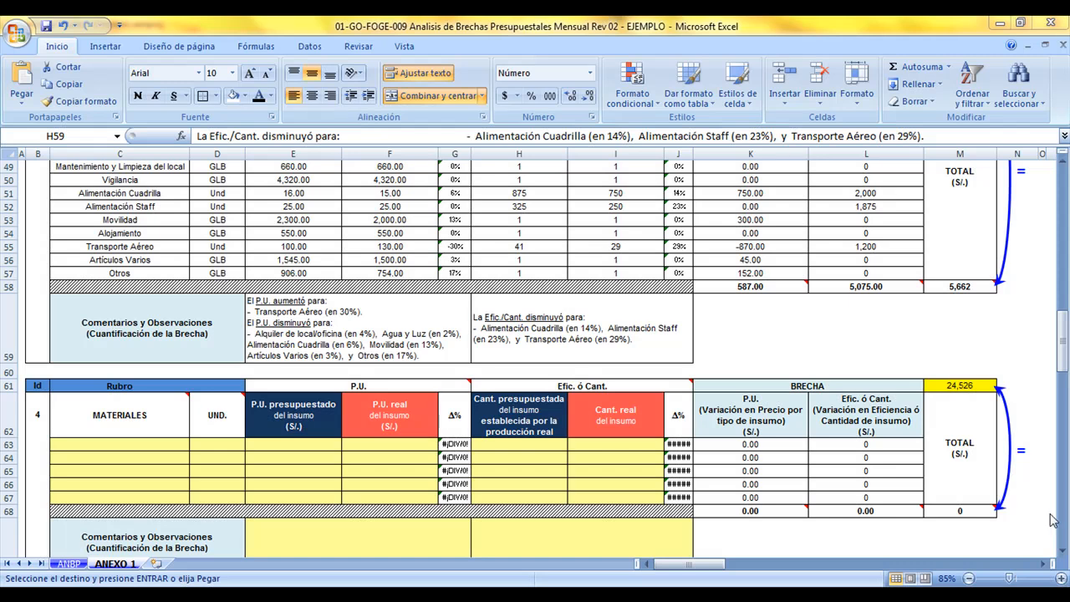
scroll(706, 371, up, 2)
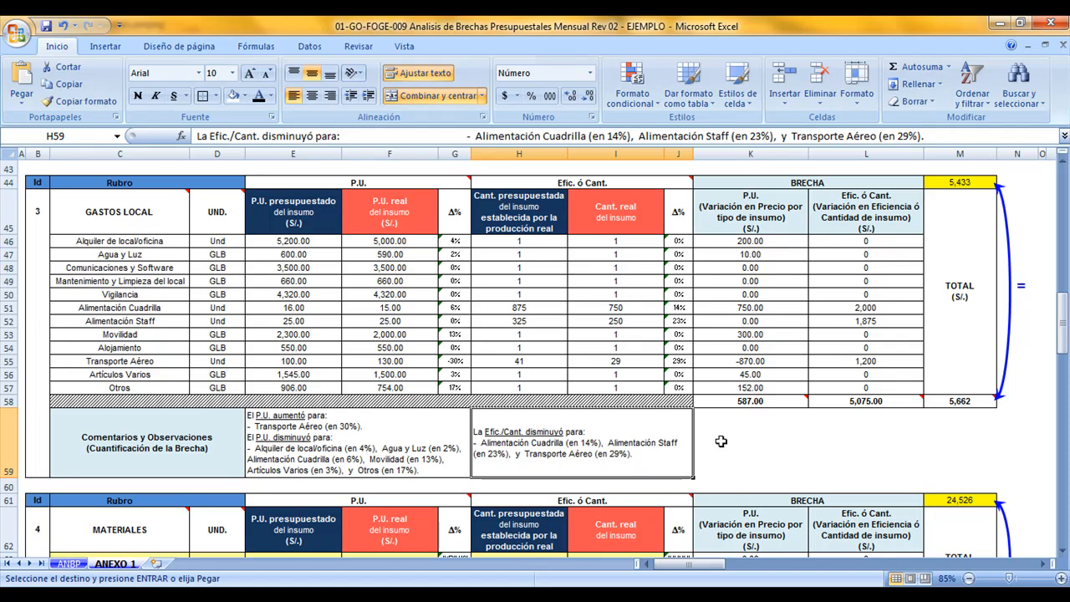
Paste the MATERIALES data in ANEXO 1, from Arena fina to Pintura de tráfico blanca, with units, unit prices and budgeted and real quantities
scroll(721, 441, down, 5)
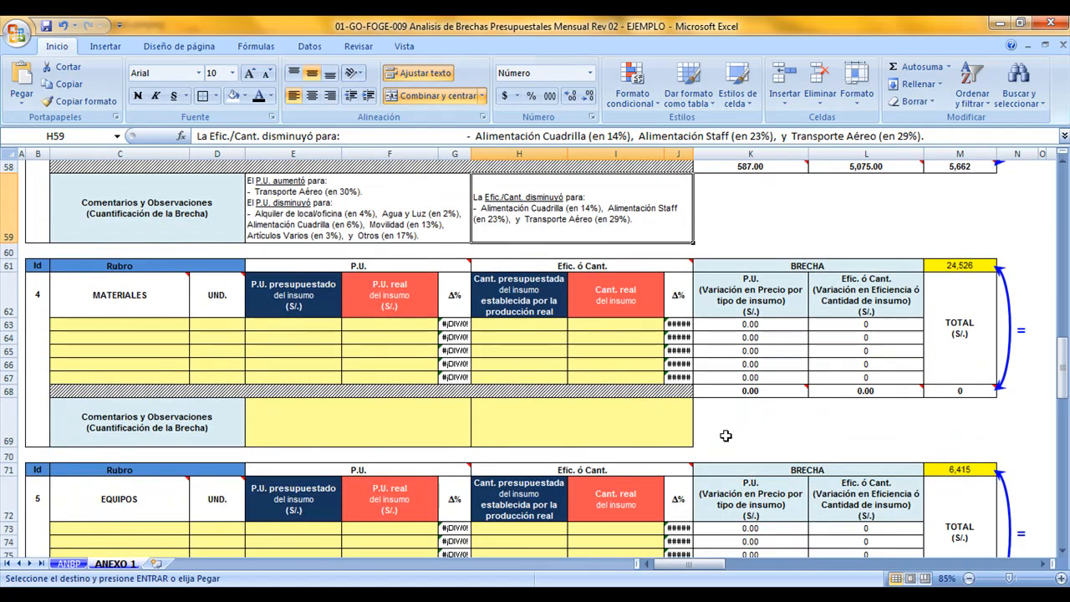
drag(173, 339, 410, 382)
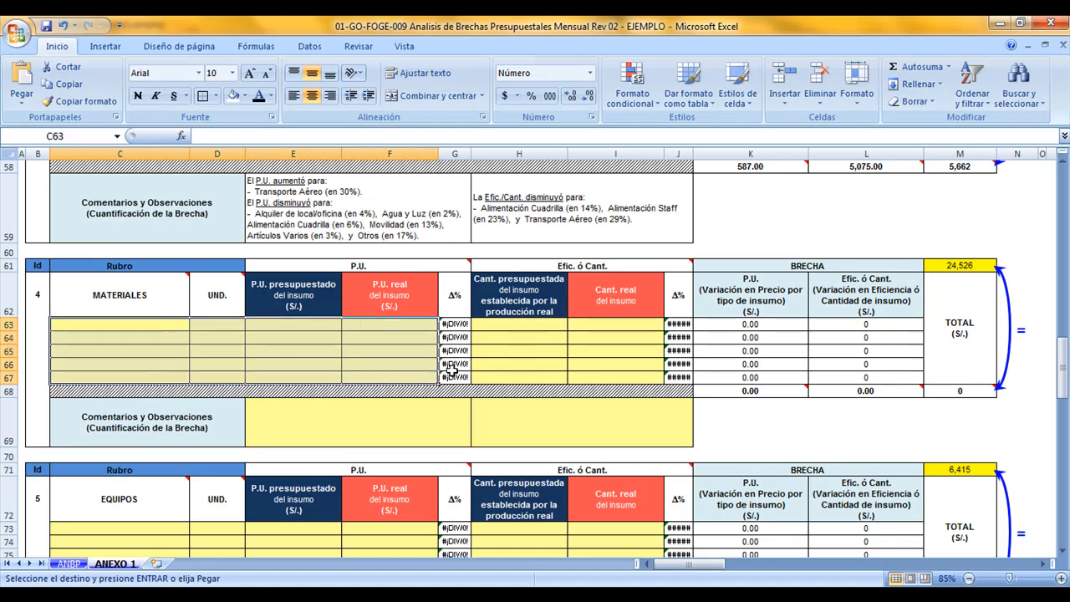
drag(534, 328, 599, 378)
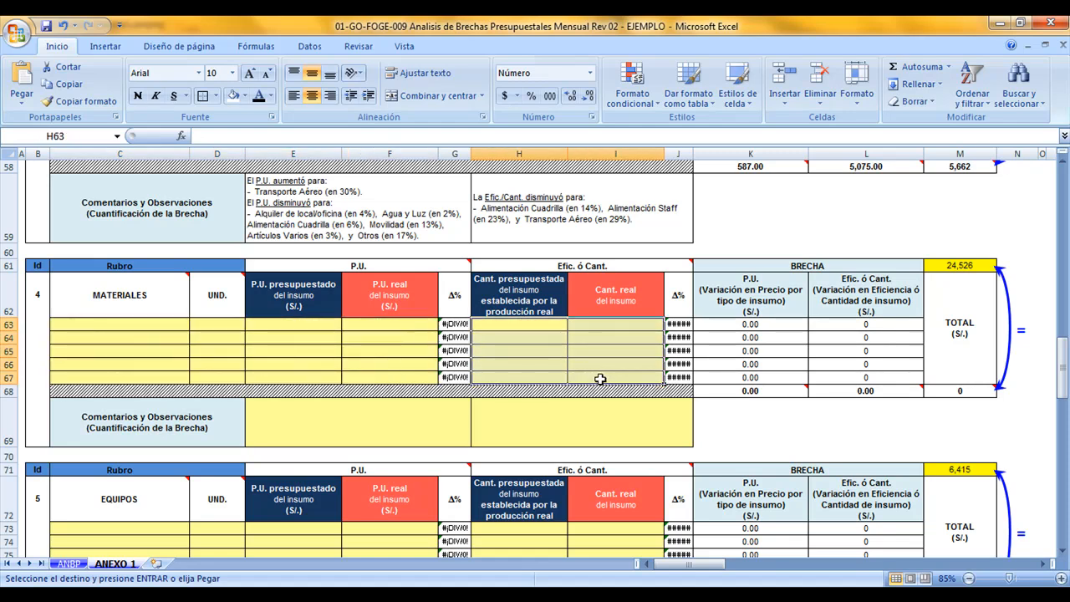
key(ctrl+v)
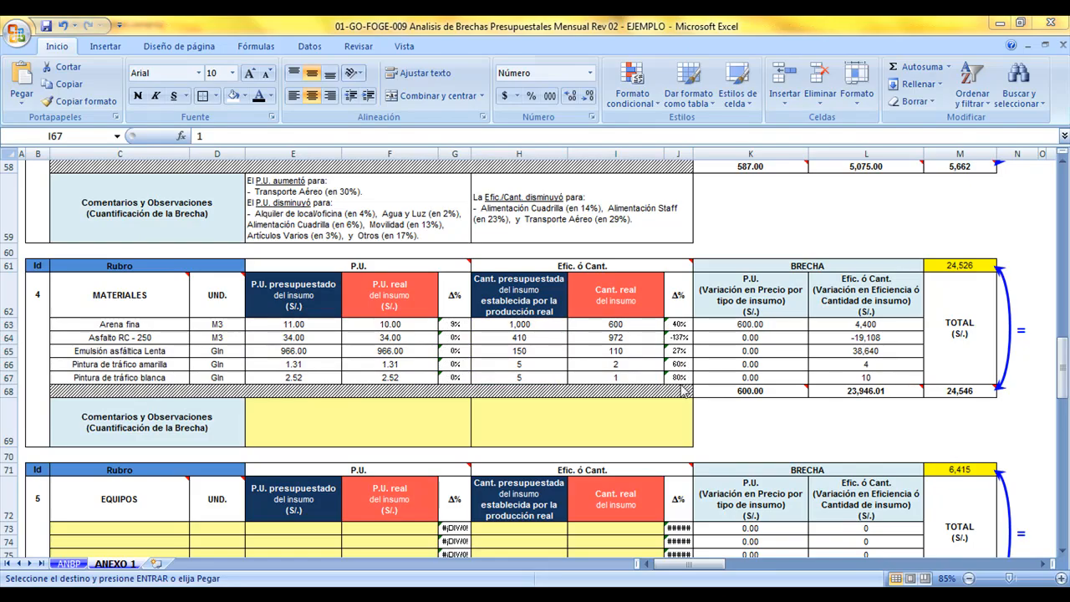
Review the MATERIALES input names, units, unit prices, and budgeted and real quantities
drag(334, 325, 373, 375)
drag(171, 328, 231, 380)
drag(520, 324, 610, 380)
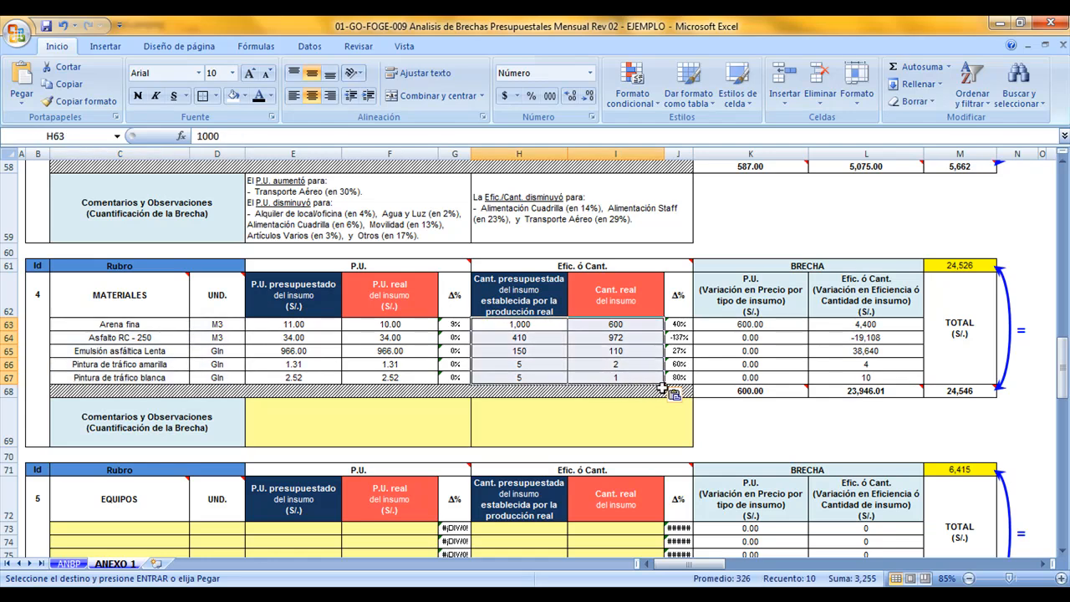
click(652, 378)
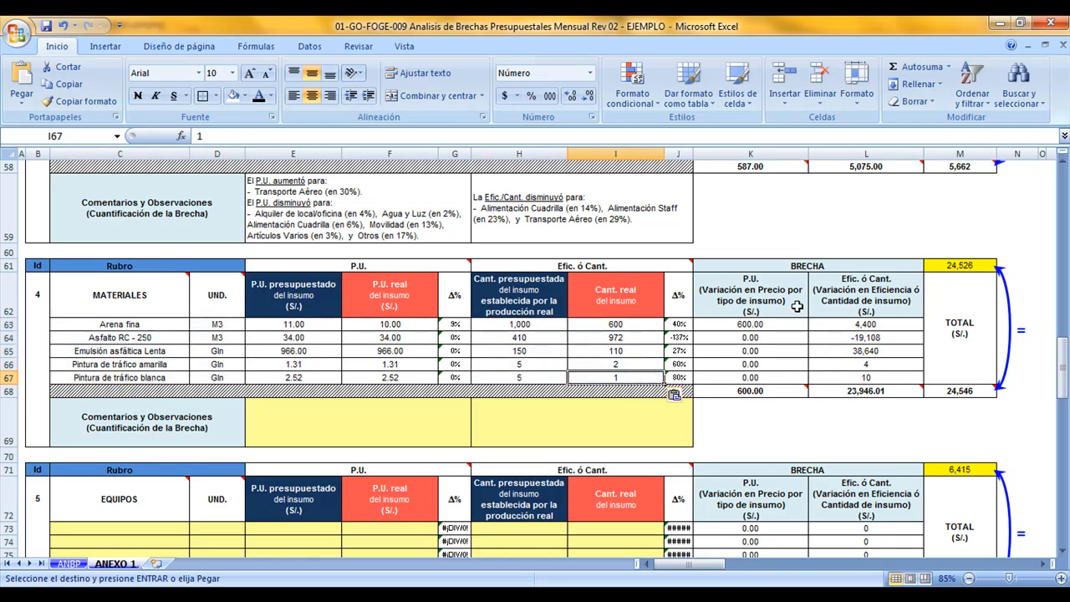
Examine the P.U. and Efic. ó Cant. gaps of MATERIALES and compare their summed total with the gap from ANBP
drag(790, 293, 784, 392)
drag(861, 294, 834, 389)
click(823, 392)
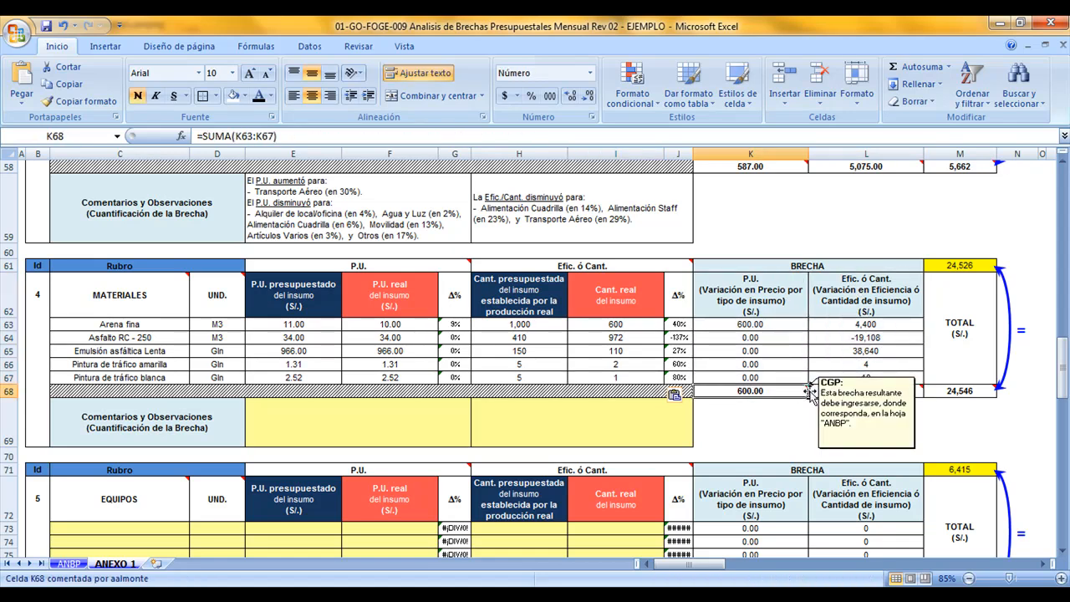
click(785, 391)
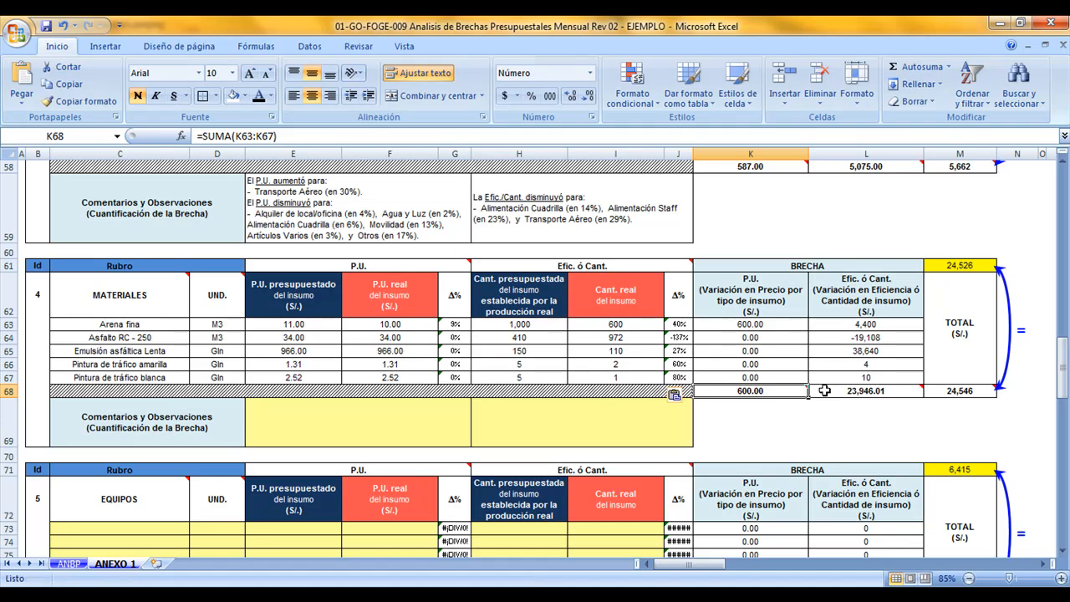
click(954, 391)
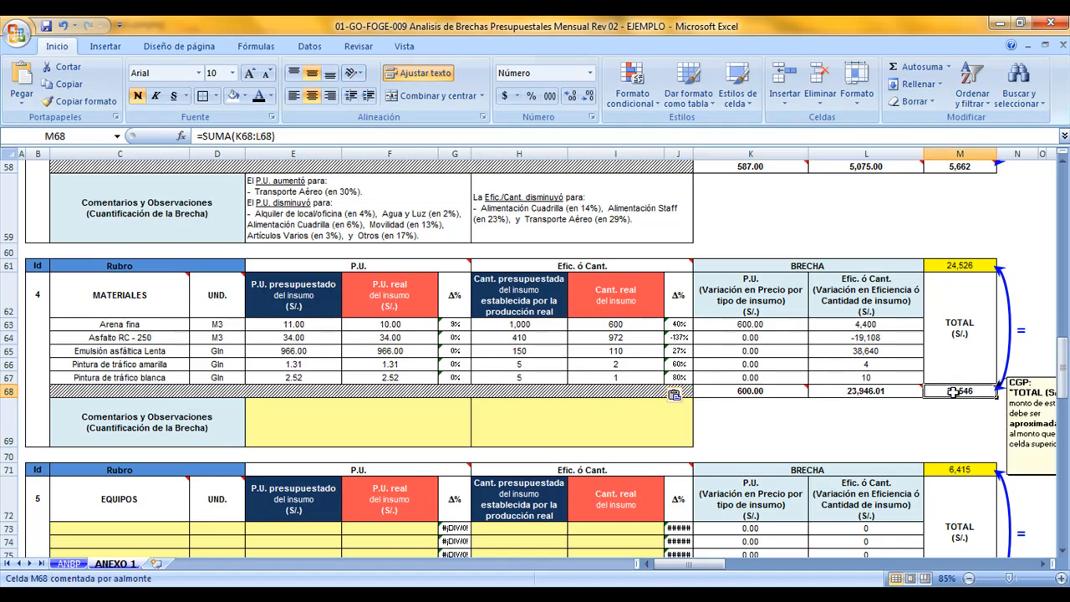
double_click(953, 391)
key(Escape)
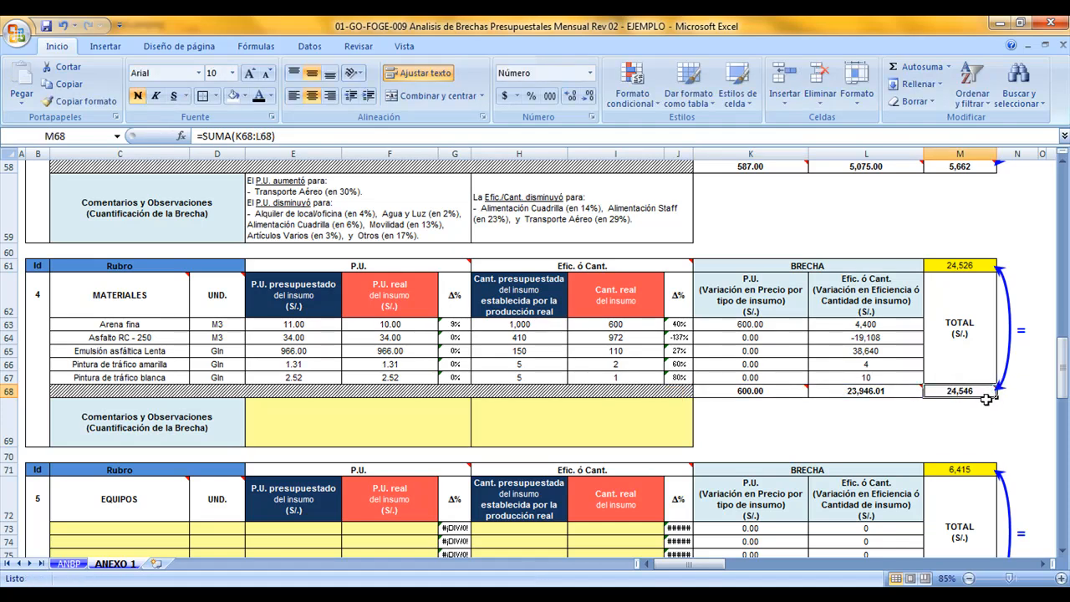
click(984, 266)
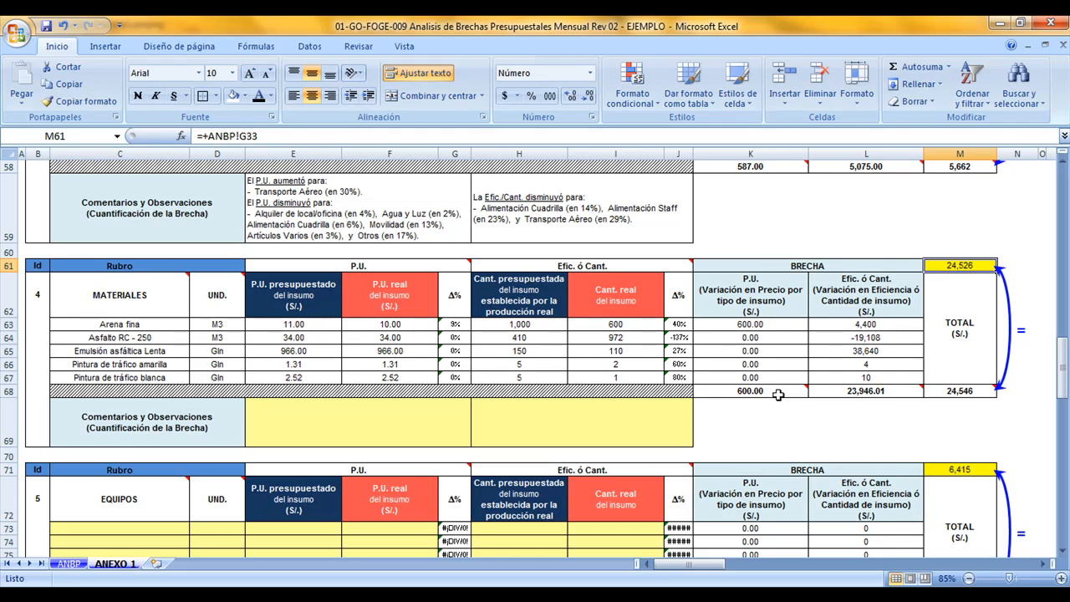
Enter the P.U. gap subtotal of MATERIALES, 600, as its P.U. amount on ANBP
mouse_move(778, 394)
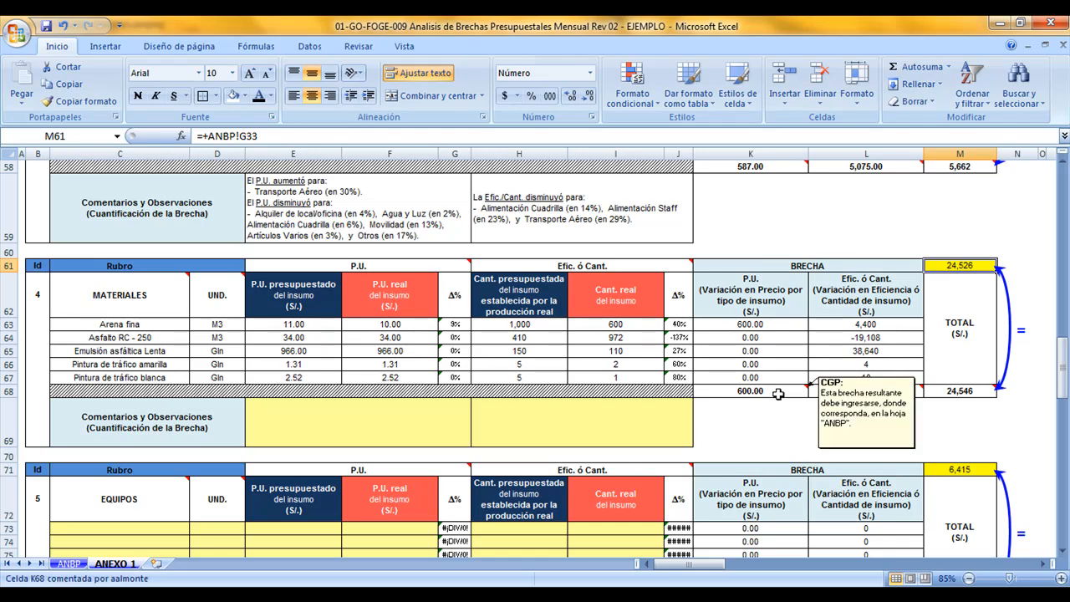
click(778, 298)
click(773, 391)
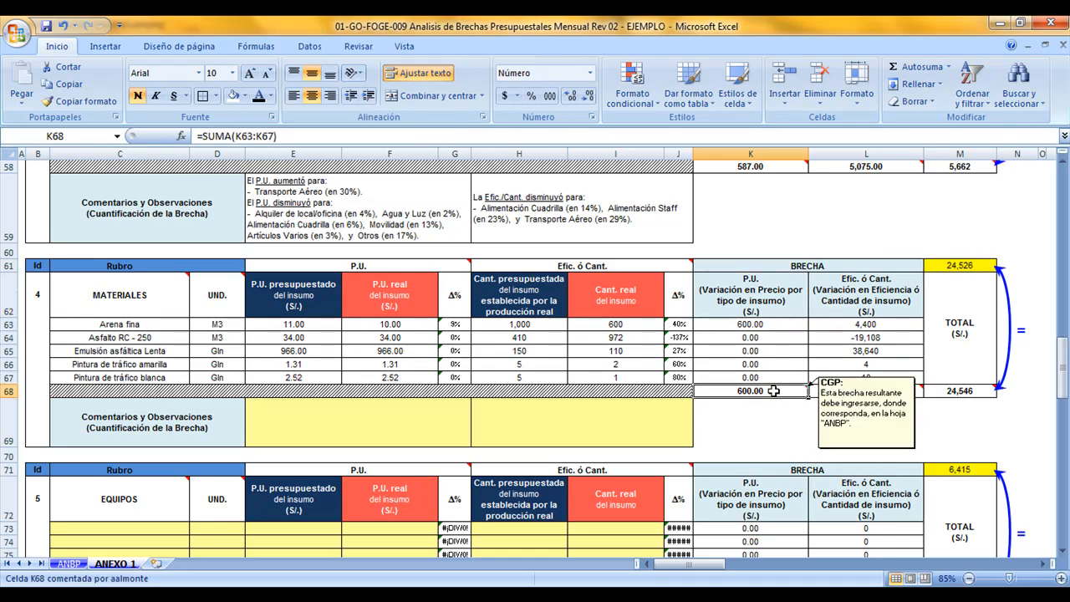
click(68, 563)
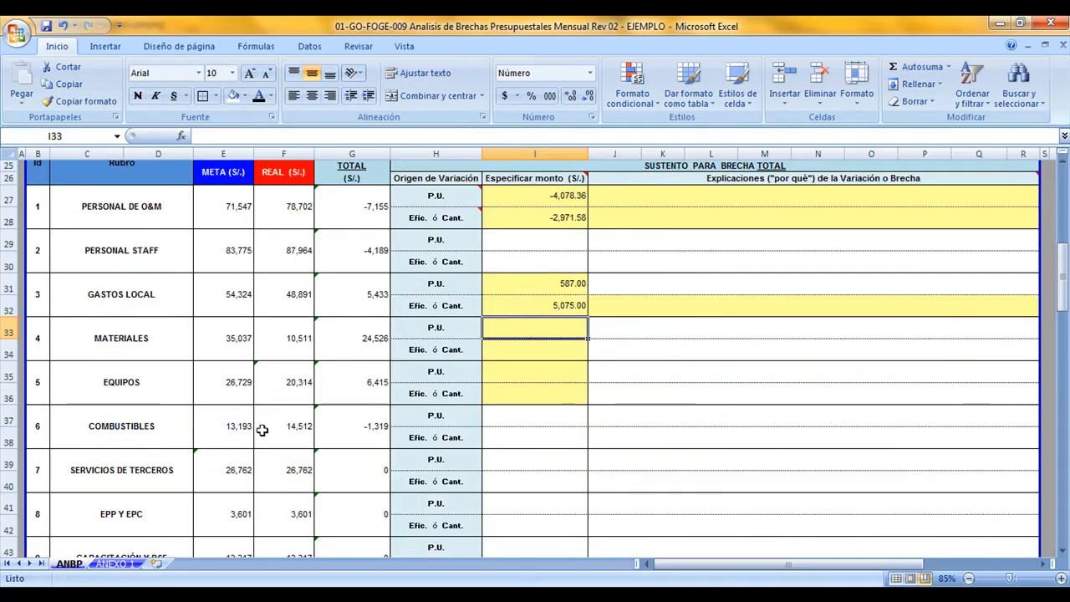
text(600)
key(Return)
Enter the Efic. ó Cant. gap subtotal of MATERIALES, 23946.01, on ANBP and check both MATERIALES amounts
click(130, 565)
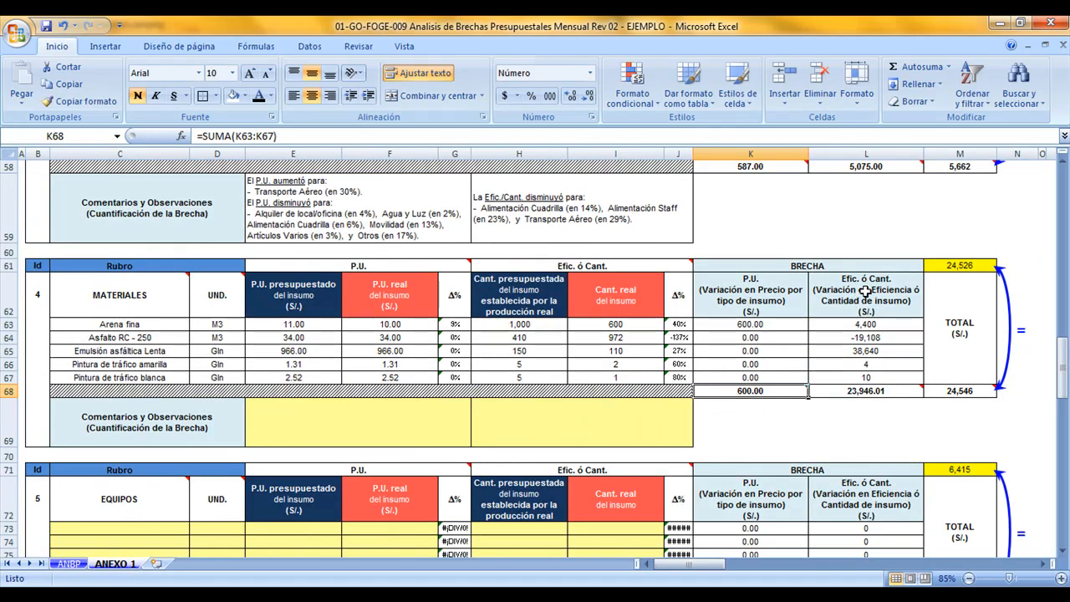
click(873, 389)
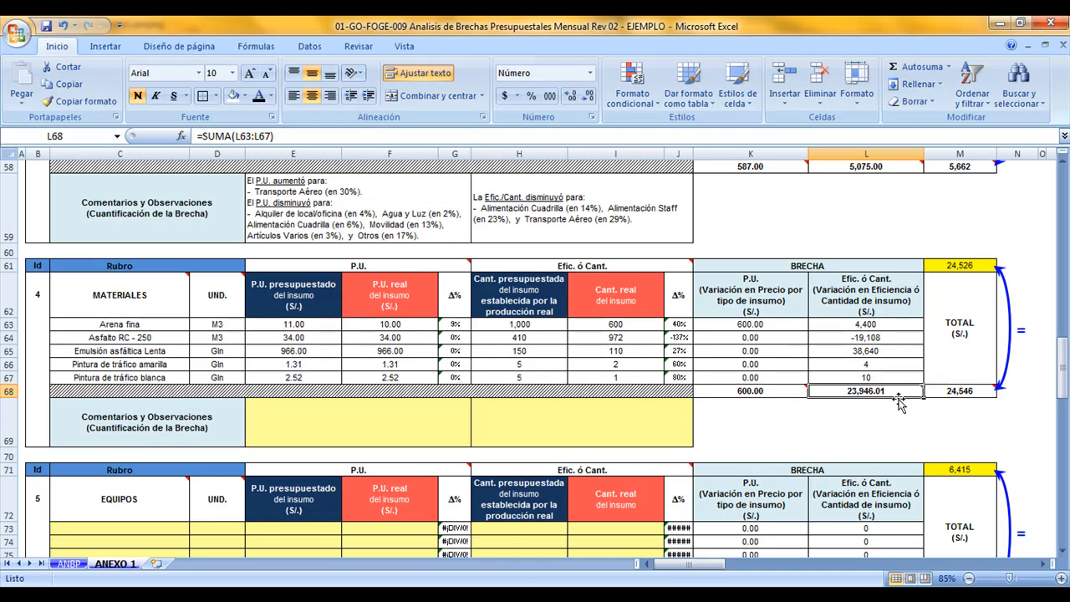
mouse_move(899, 393)
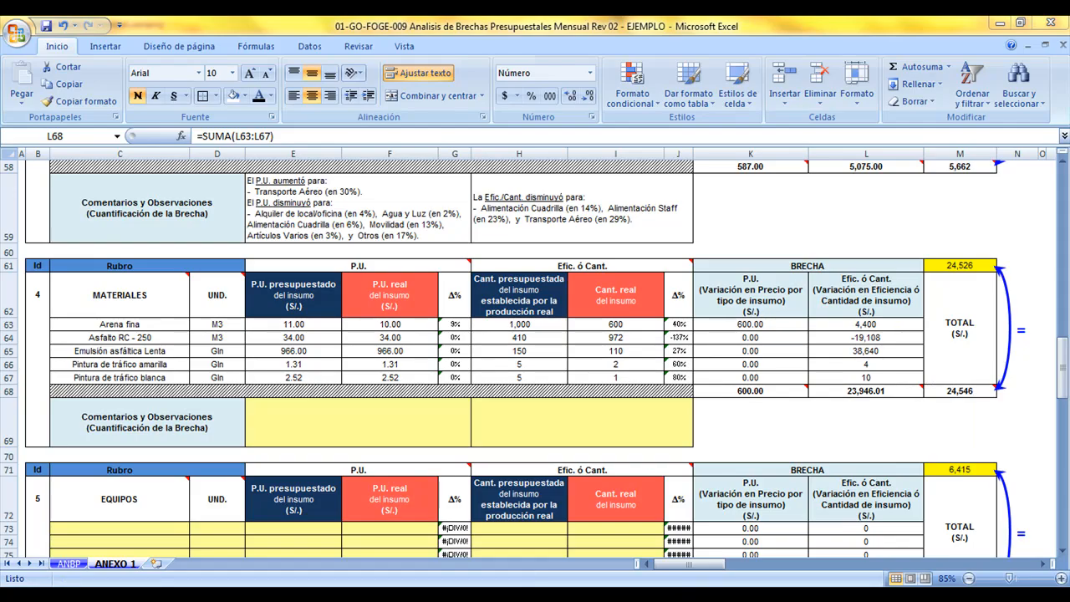
click(63, 565)
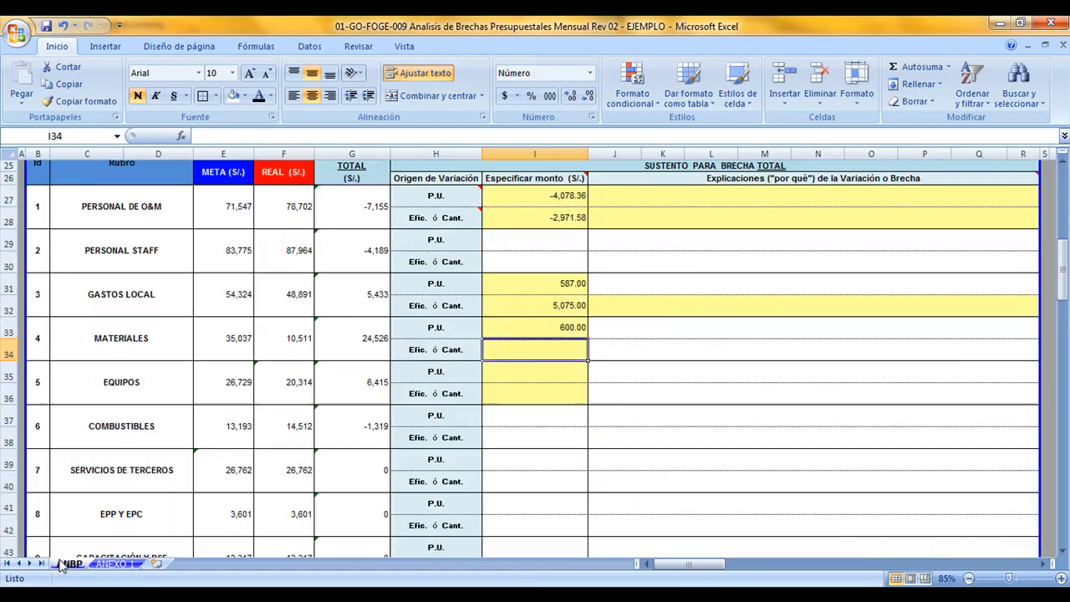
text(23,)
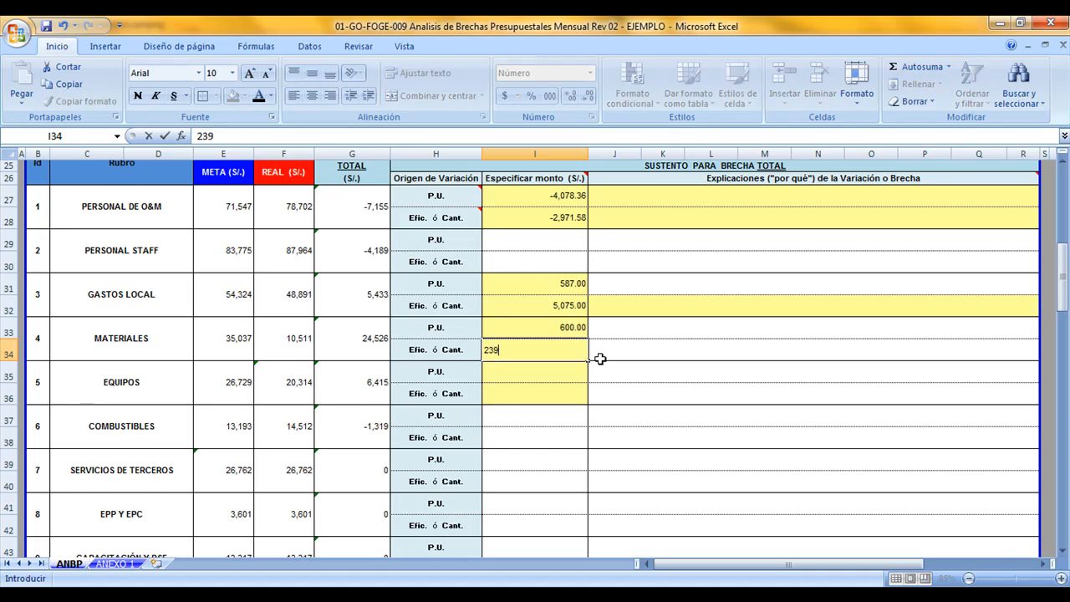
text(946.01)
key(Return)
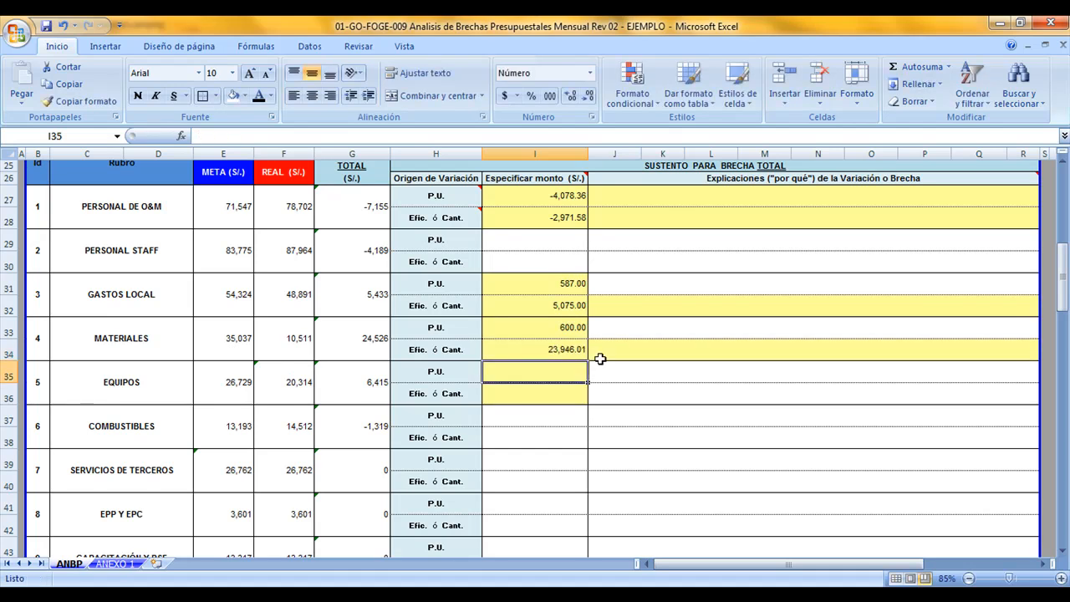
drag(571, 334, 566, 349)
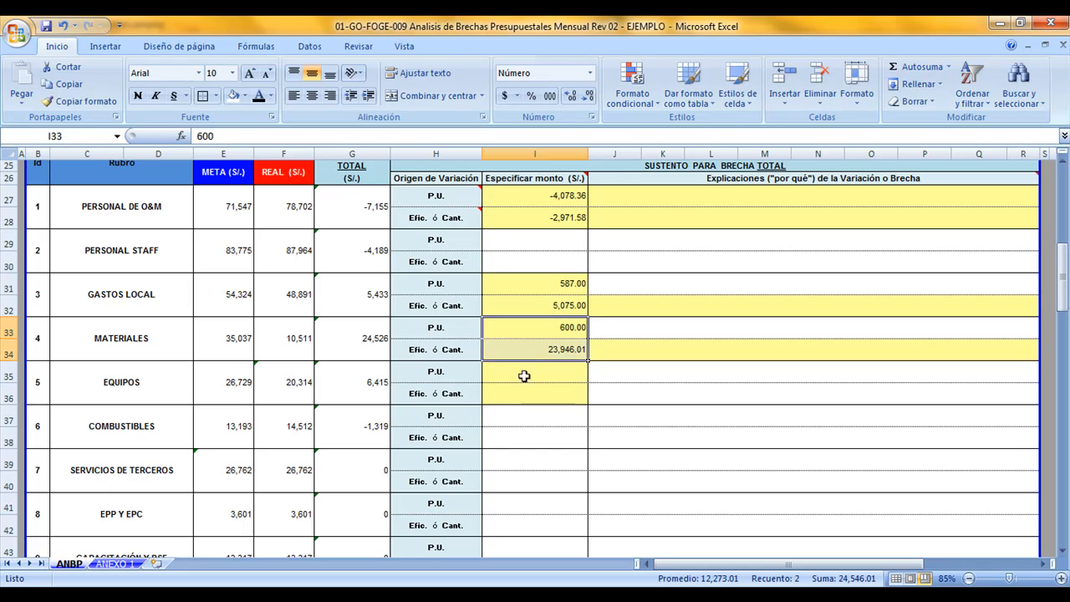
Fill in the MATERIALES comments in ANEXO 1: P.U. decrease for Arena fina (9%), Efic./Cant. decreases for four inputs and increase for Asfalto RC - 250 (137%)
click(115, 565)
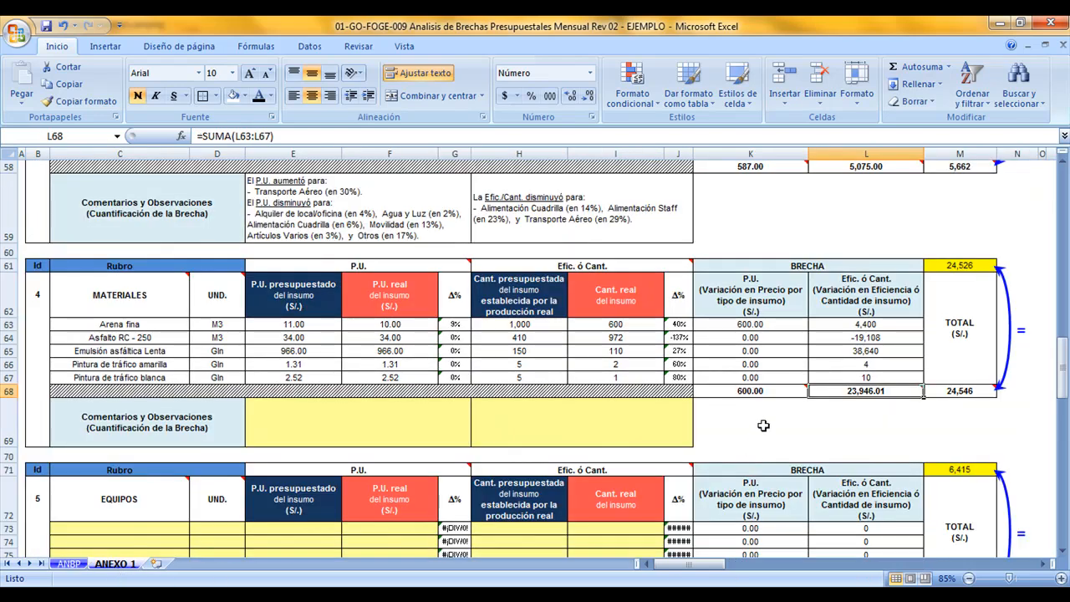
click(426, 433)
drag(446, 427, 518, 423)
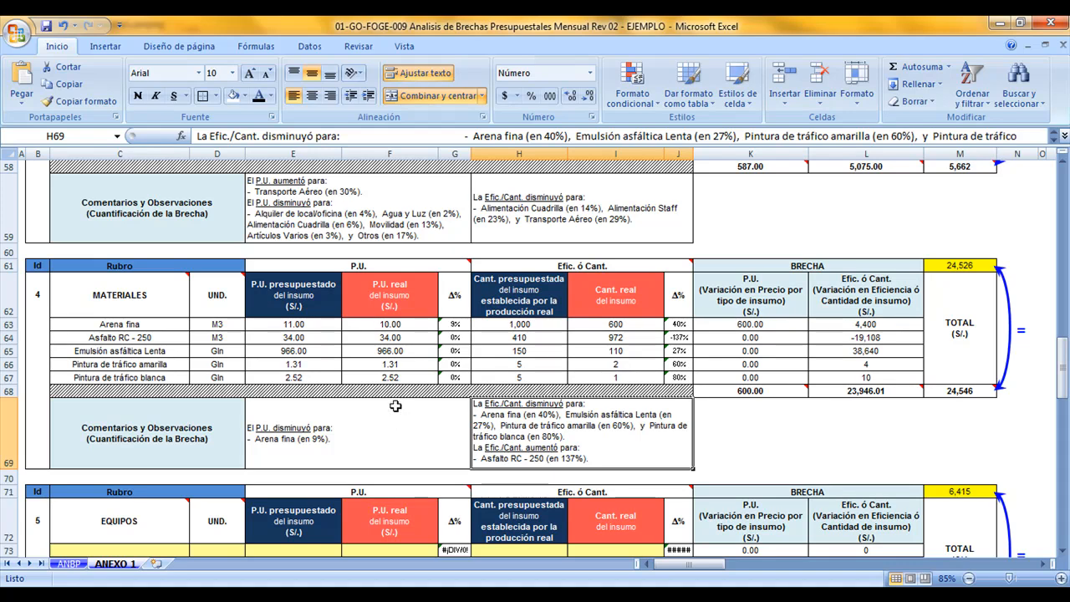
Check the MATERIALES P.U. comment in ANEXO 1 against the budgeted price, real price and variation of Arena fina
drag(390, 264, 374, 440)
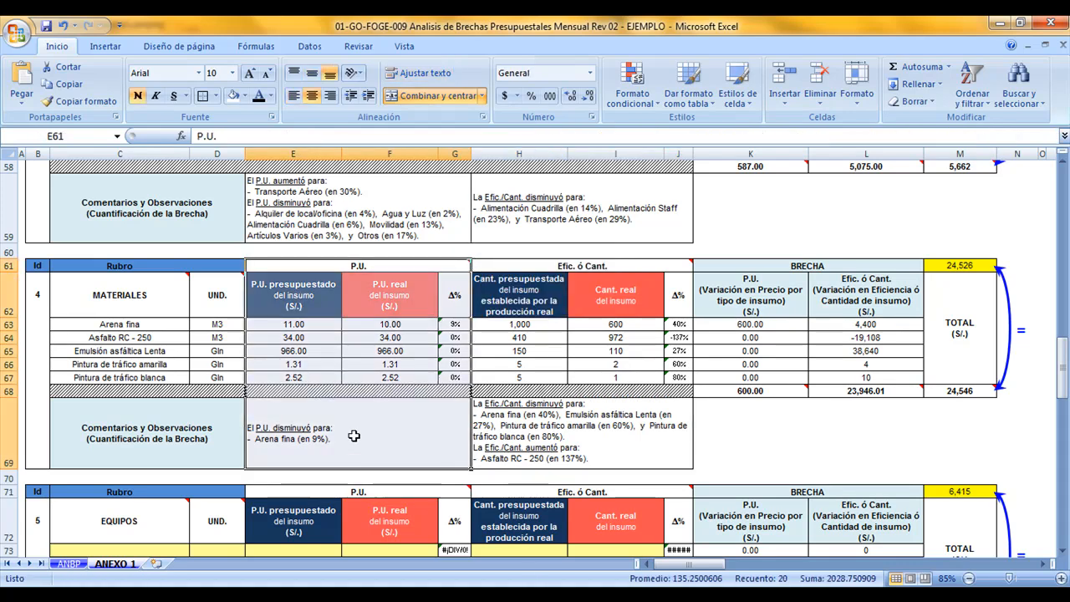
click(374, 440)
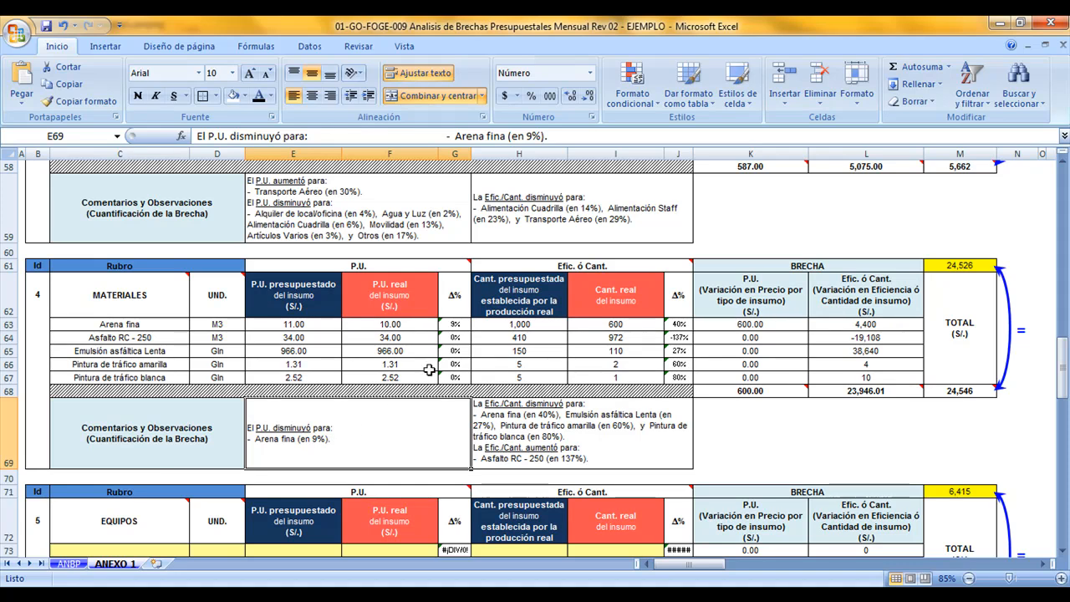
drag(327, 323, 455, 325)
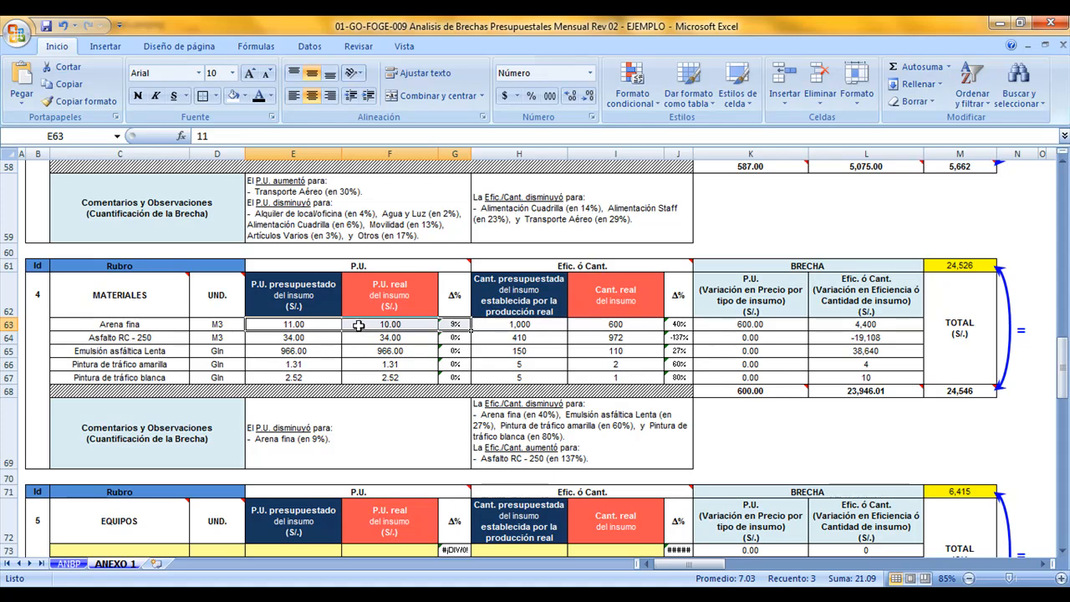
click(174, 327)
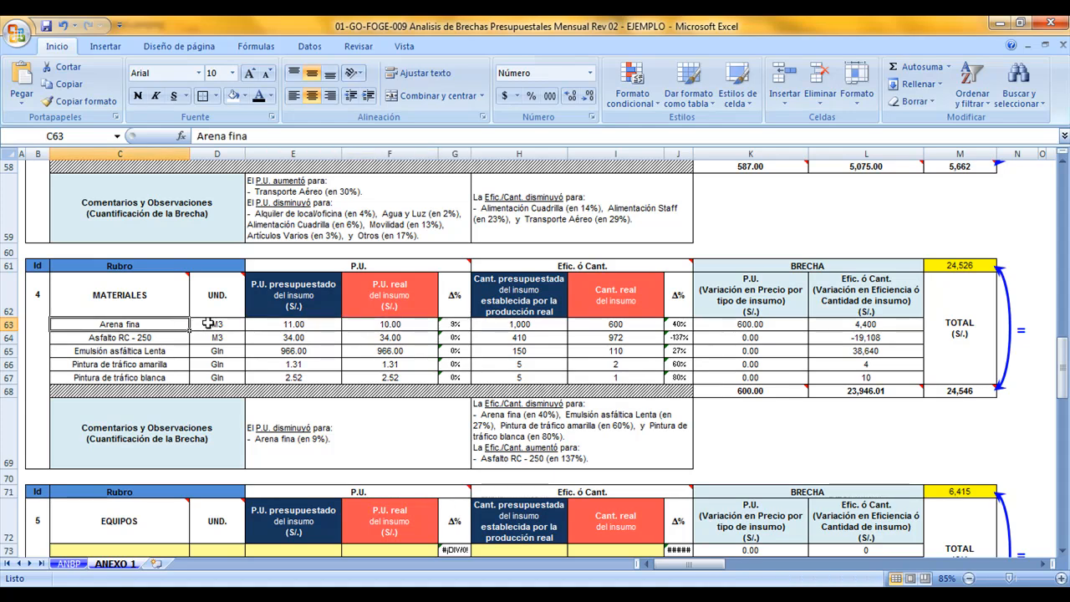
click(339, 427)
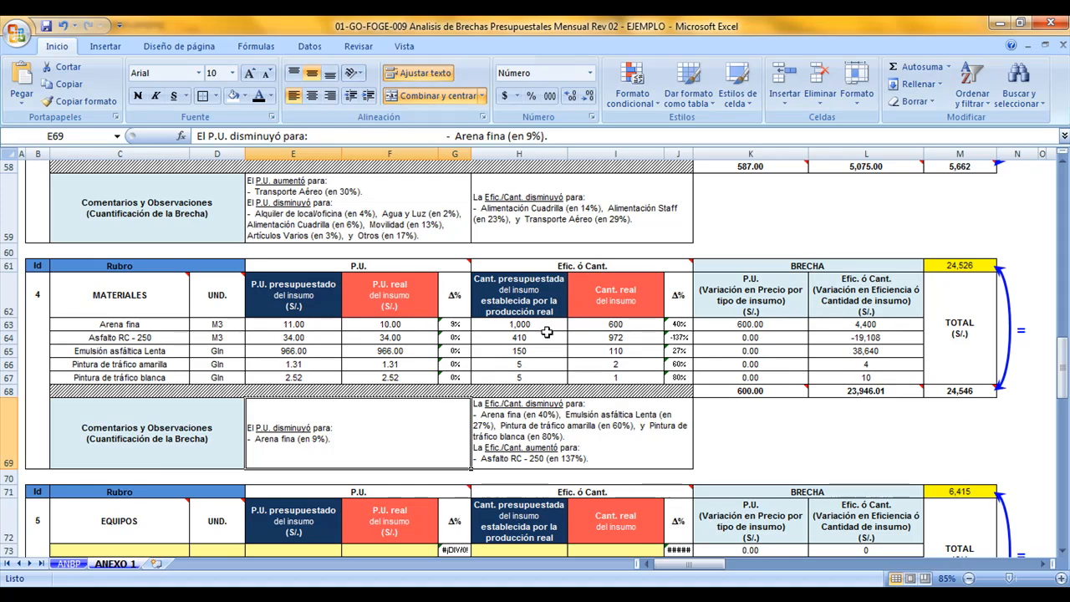
Check the MATERIALES Efic./Cant. comment against the budgeted quantity, real quantity and variation of each input
drag(544, 325, 673, 326)
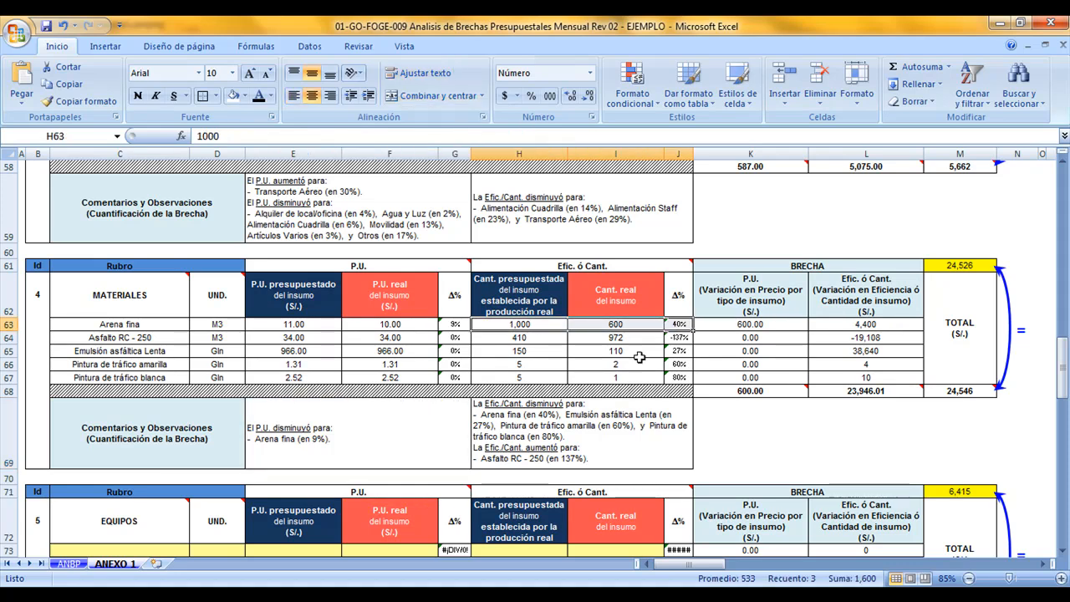
click(566, 337)
drag(566, 338, 548, 351)
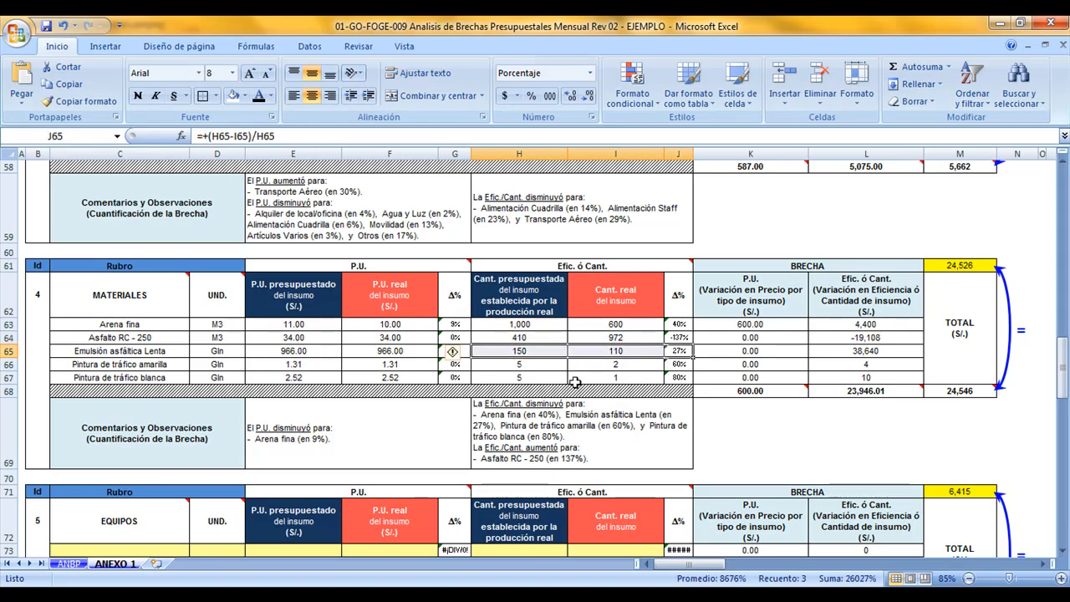
drag(554, 365, 659, 373)
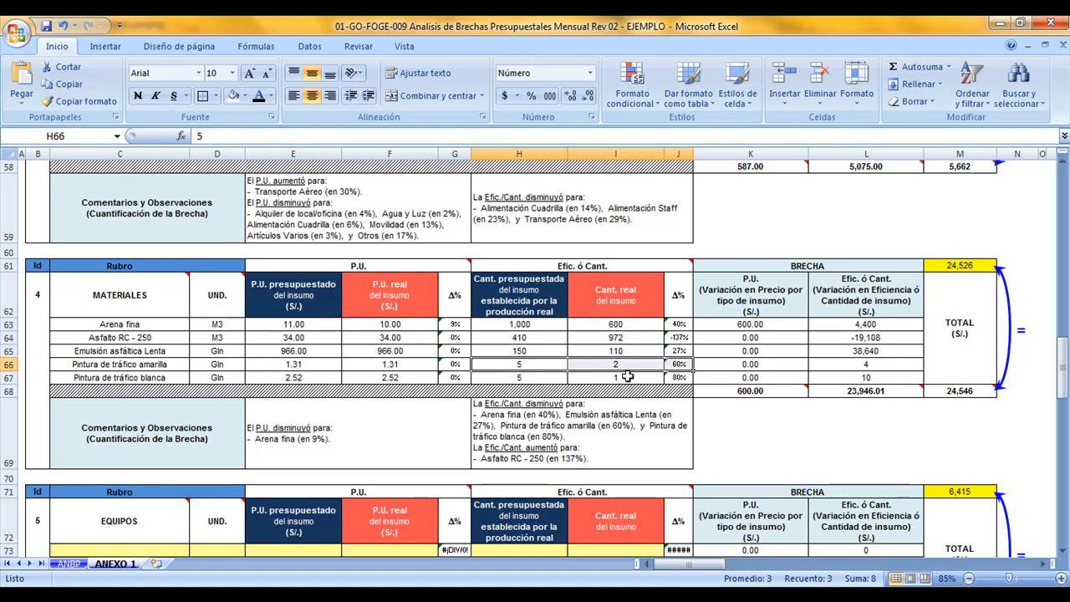
drag(548, 377, 671, 378)
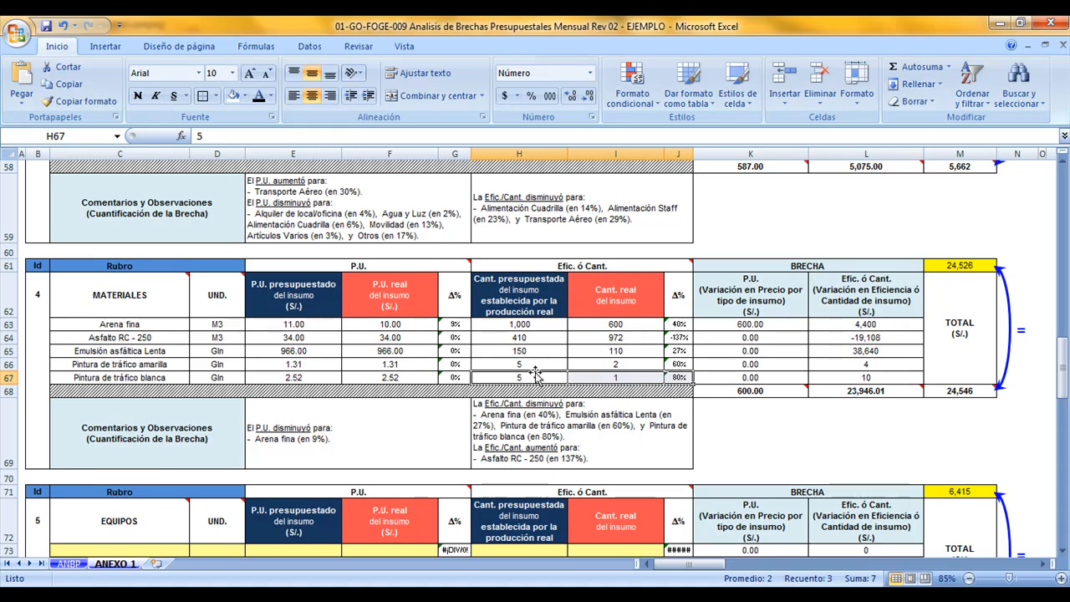
drag(545, 338, 680, 339)
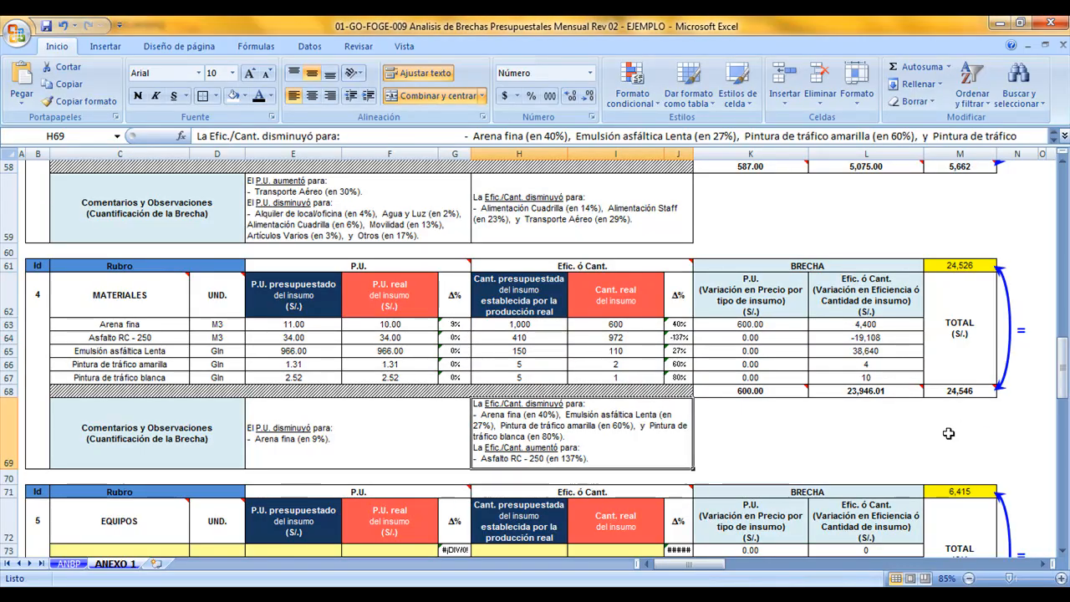
Locate the EQUIPOS block in ANEXO 1 and its P.U. and Efic. ó Cant. amount cells on ANBP
scroll(945, 440, down, 3)
drag(38, 281, 944, 454)
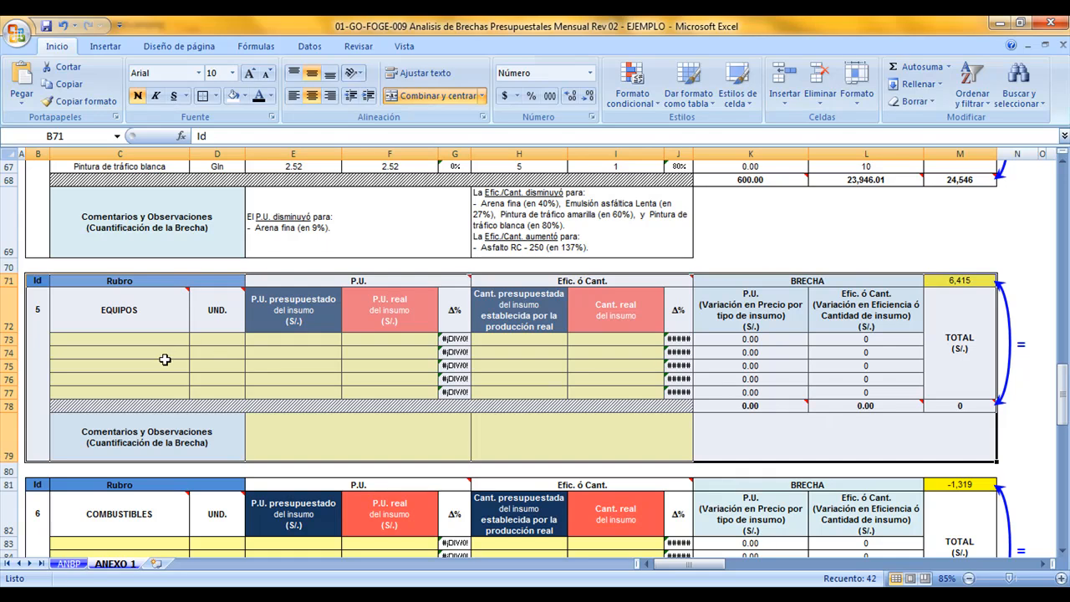
click(71, 563)
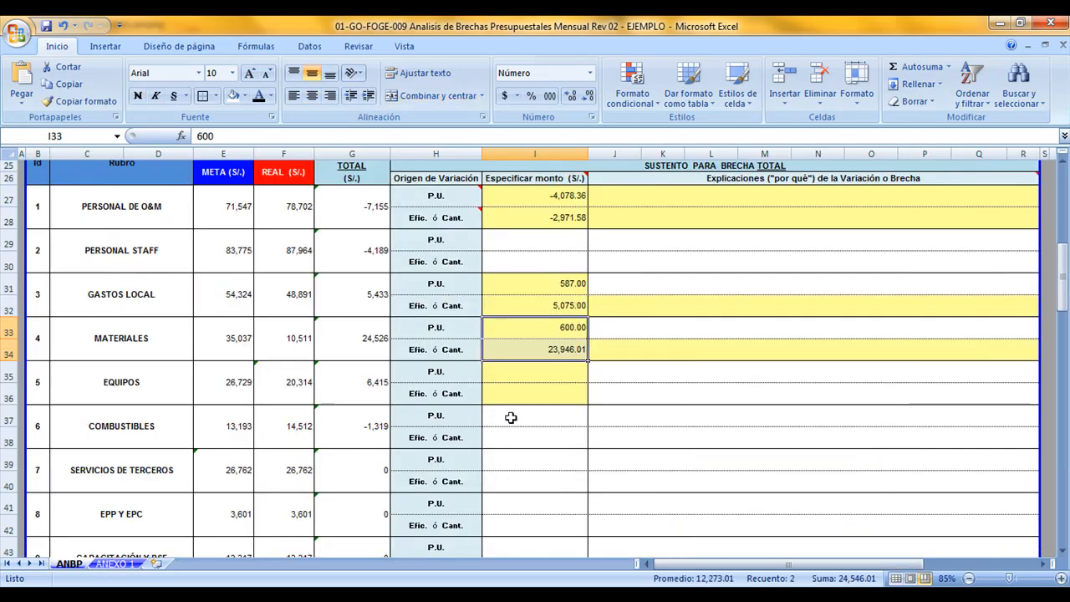
drag(531, 376, 530, 389)
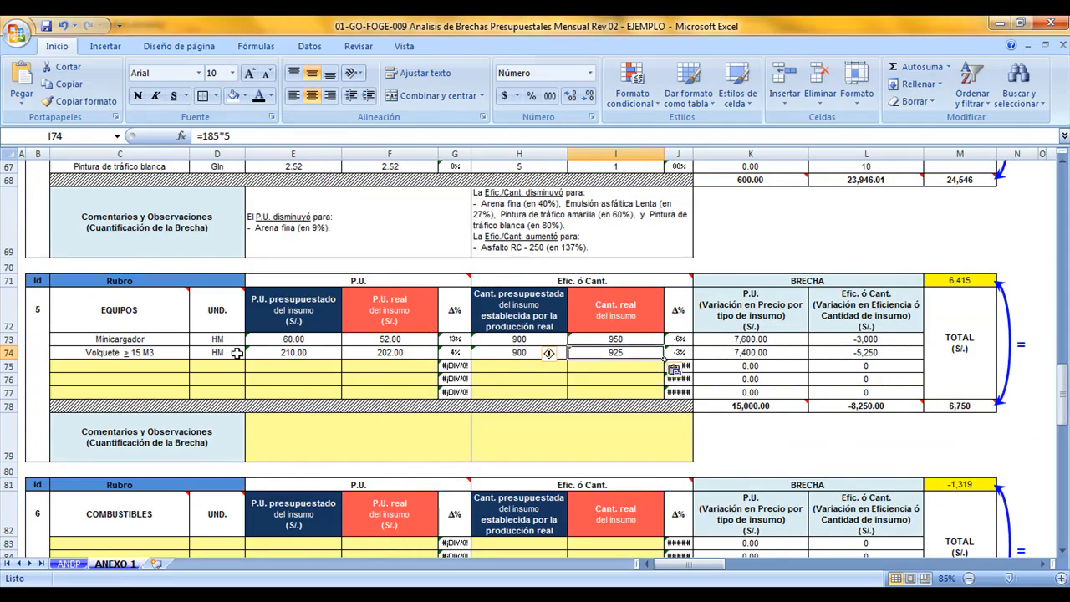
Review the EQUIPOS prices, quantities and percentage variations for Minicargador and Volquete ≥ 15 M3 in ANEXO 1
drag(182, 345, 367, 355)
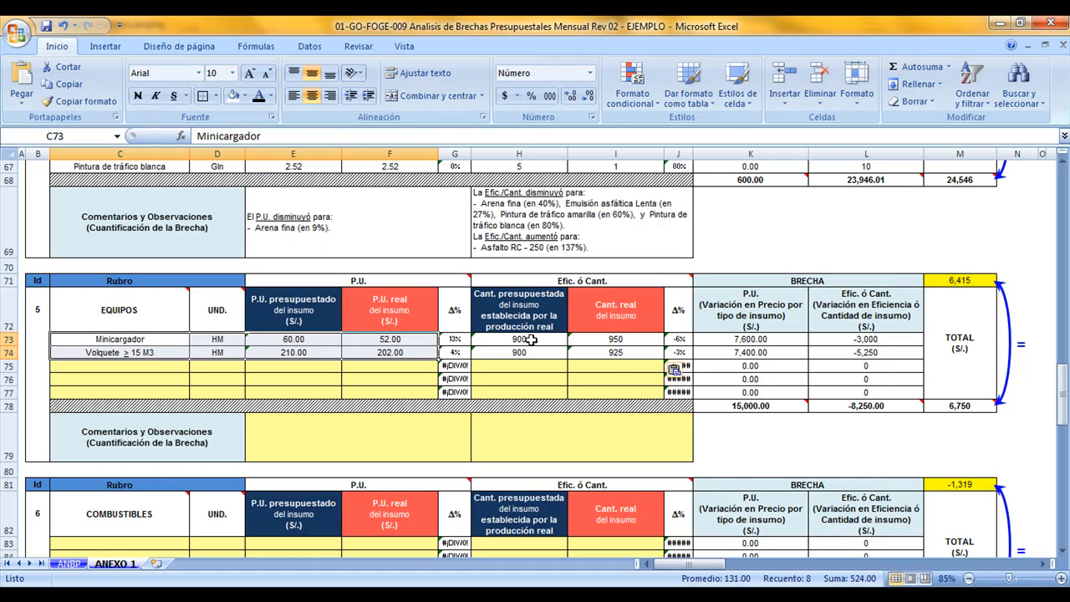
drag(533, 339, 617, 359)
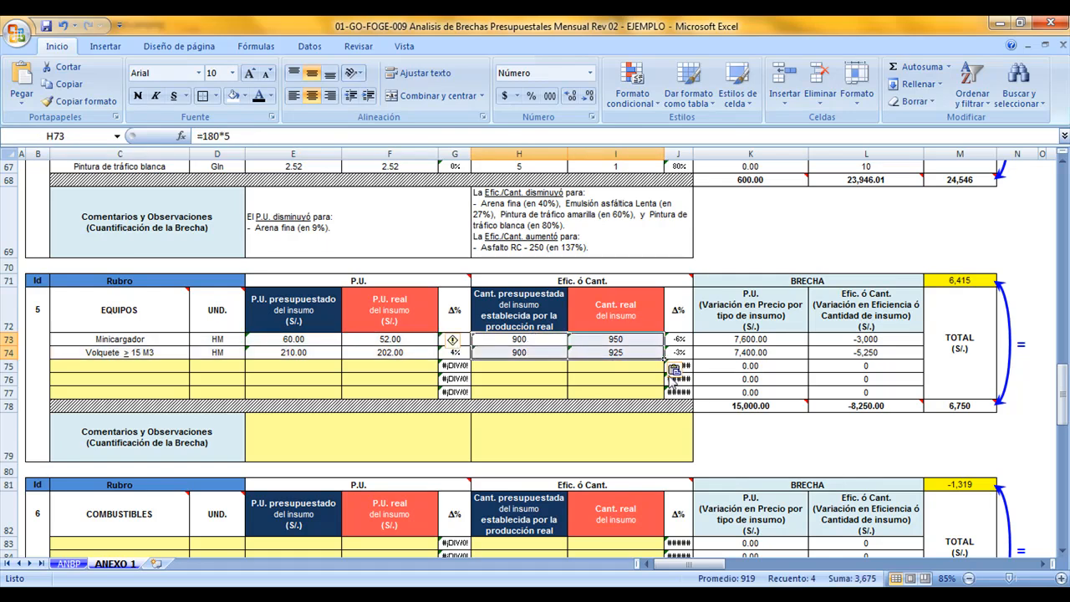
drag(456, 339, 456, 352)
drag(679, 339, 679, 352)
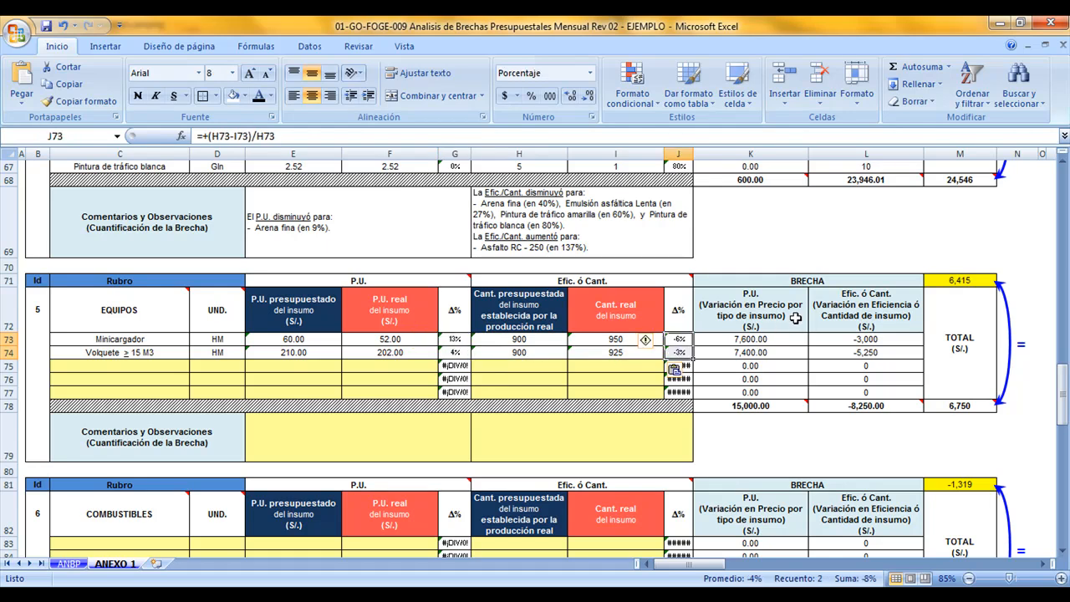
Examine the P.U. and Efic. ó Cant. gaps of EQUIPOS and compare their summed total with the gap from ANBP
drag(792, 316, 786, 406)
drag(865, 318, 865, 405)
click(799, 406)
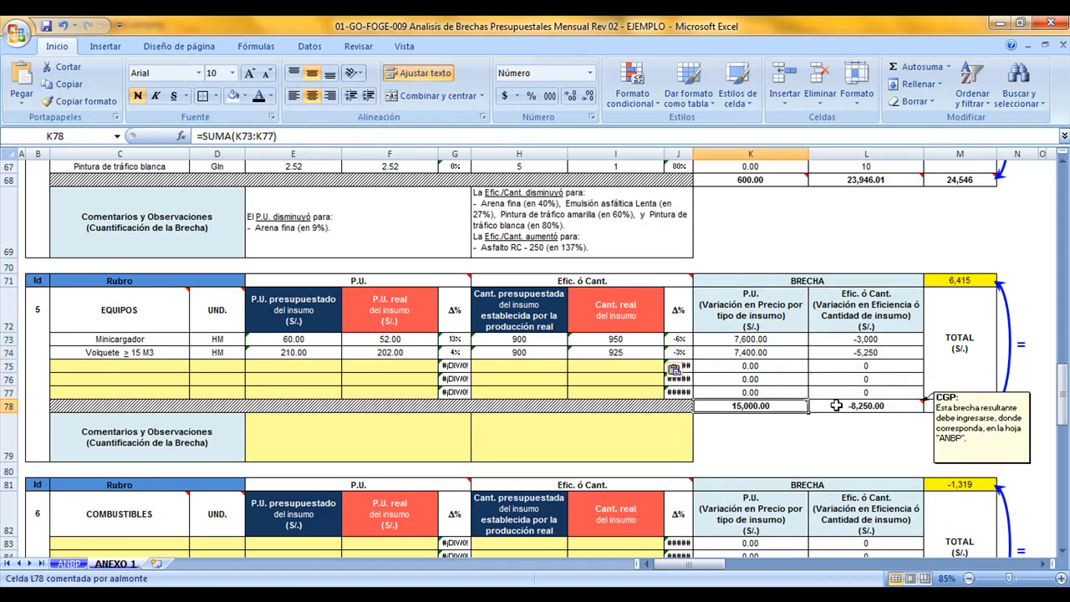
click(836, 405)
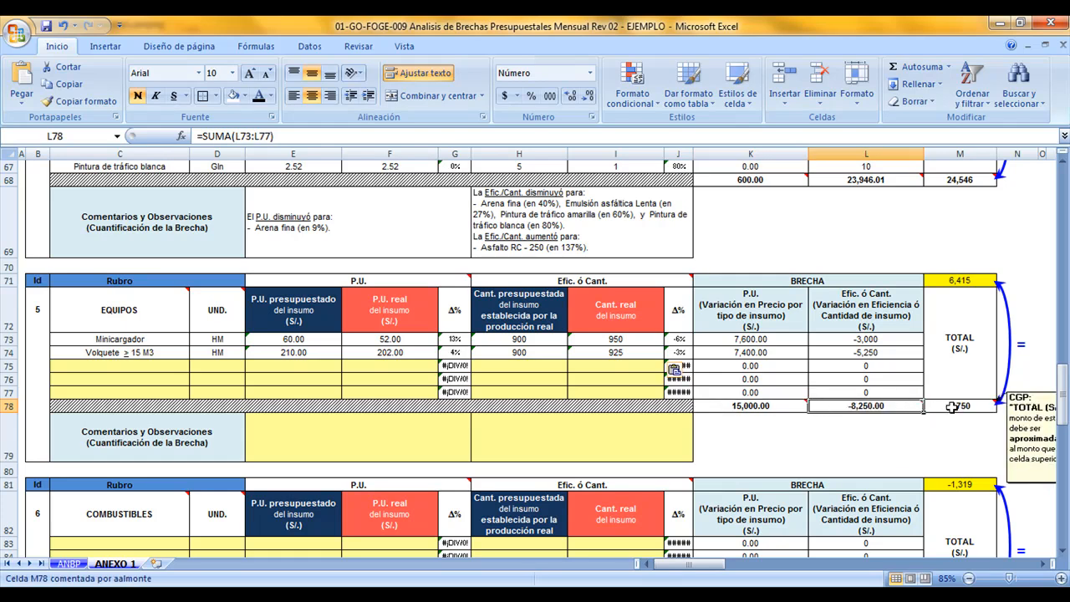
click(951, 407)
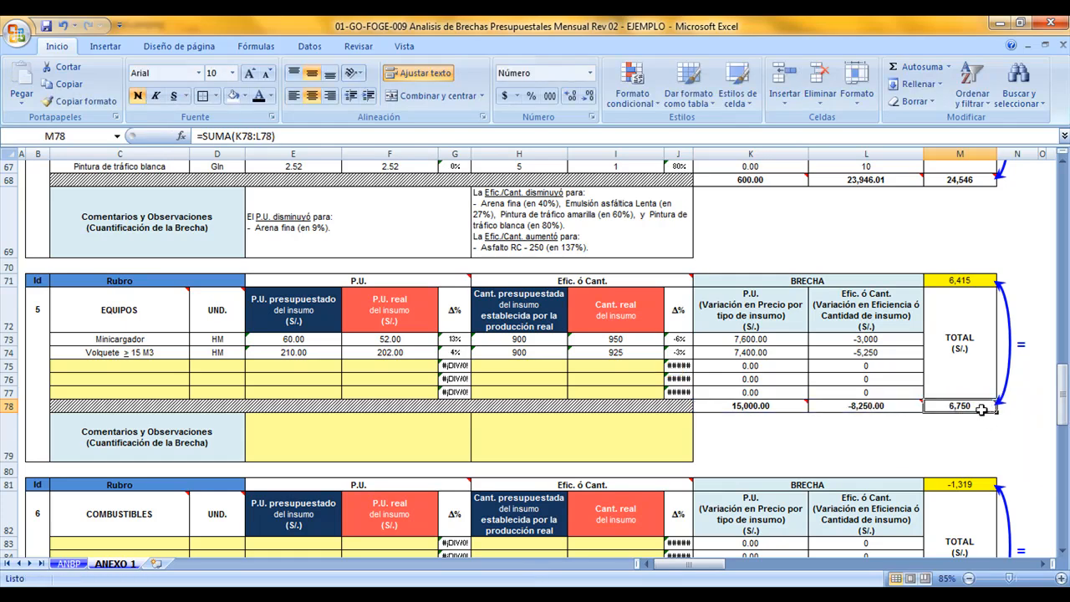
mouse_move(983, 408)
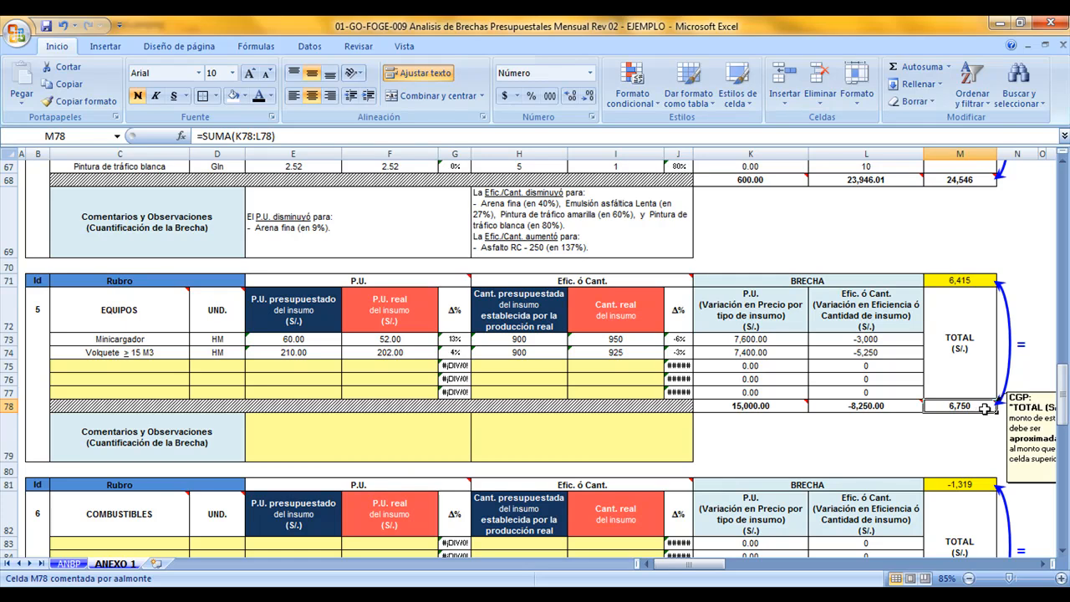
click(984, 281)
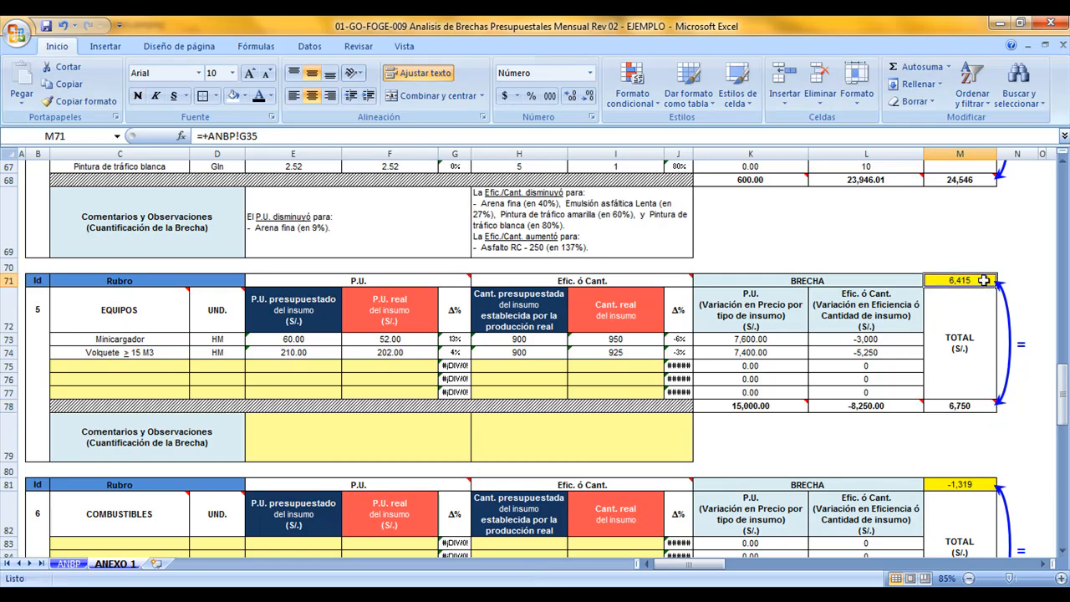
Enter the P.U. gap subtotal of EQUIPOS, 15000, as its P.U. amount on ANBP
click(881, 408)
click(771, 408)
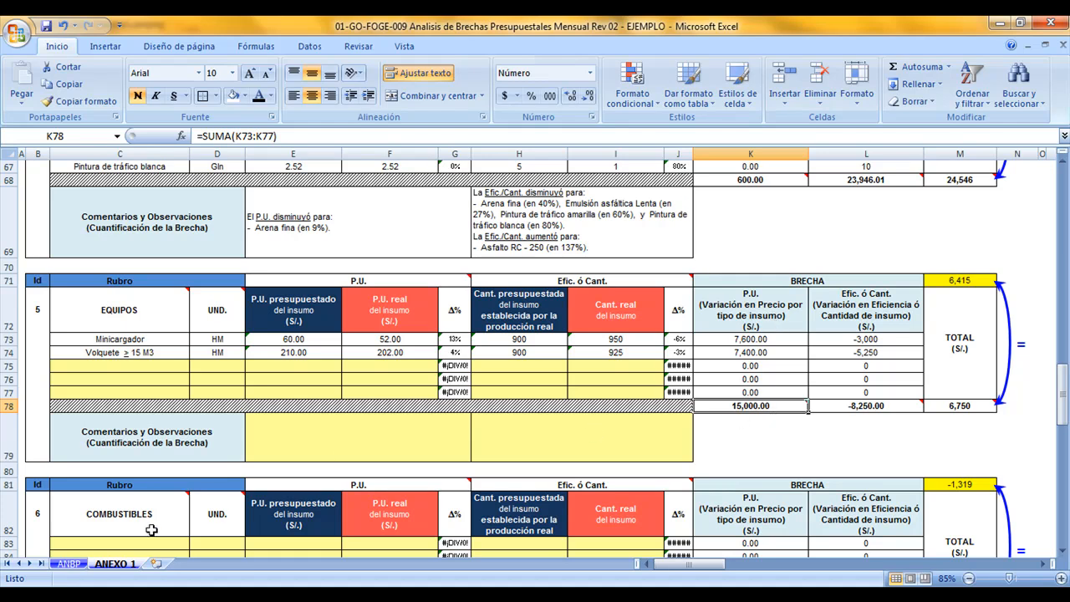
click(514, 378)
text(15000)
key(Return)
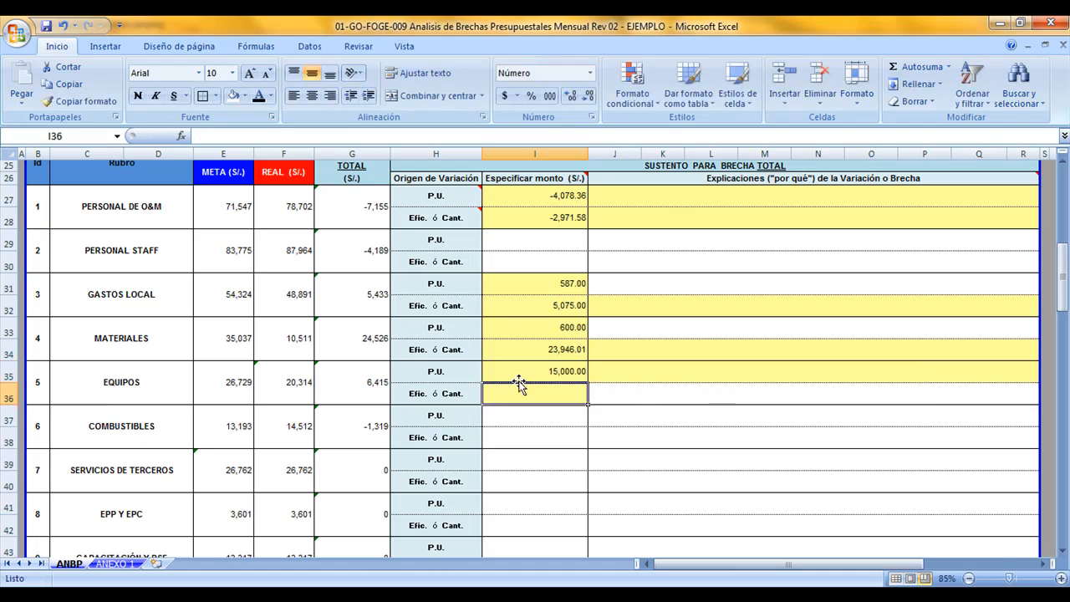
Enter the Efic. ó Cant. gap subtotal of EQUIPOS, -8250, as its Efic. ó Cant. amount on ANBP
click(116, 563)
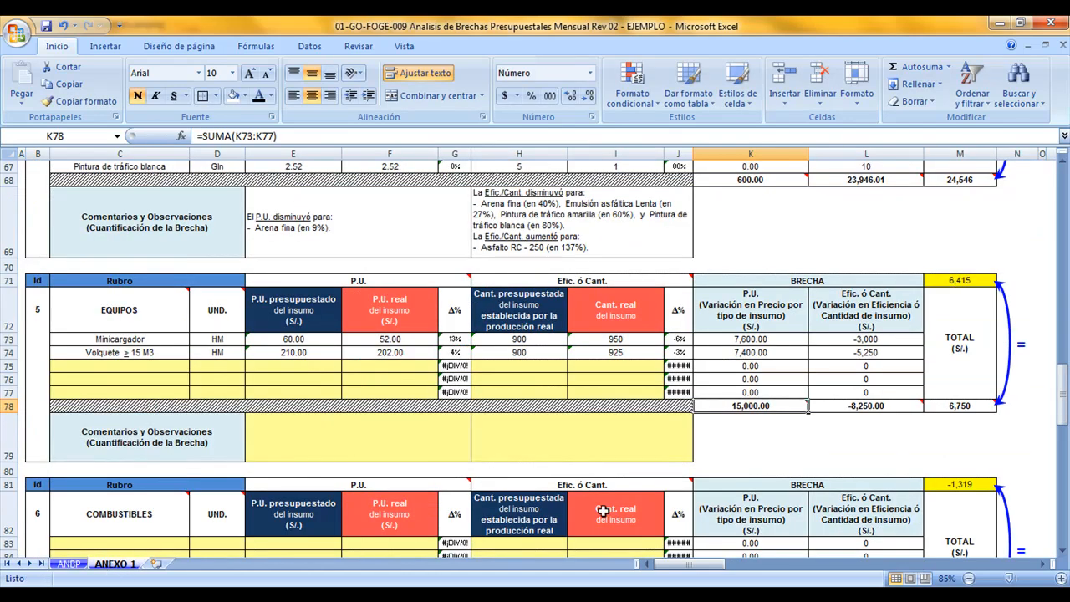
click(871, 407)
mouse_move(901, 415)
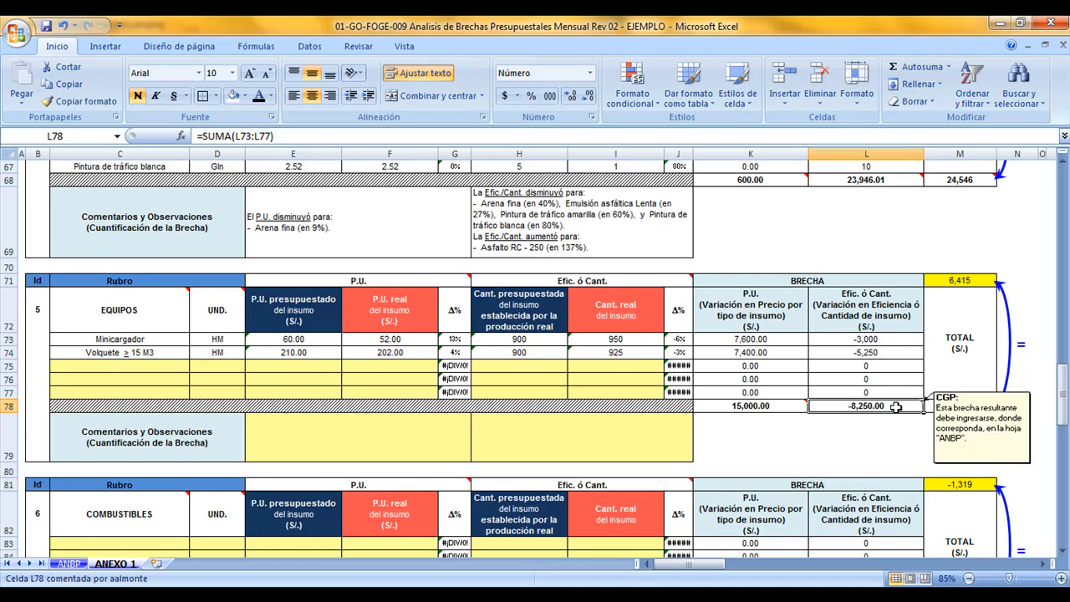
click(69, 564)
text(-8250)
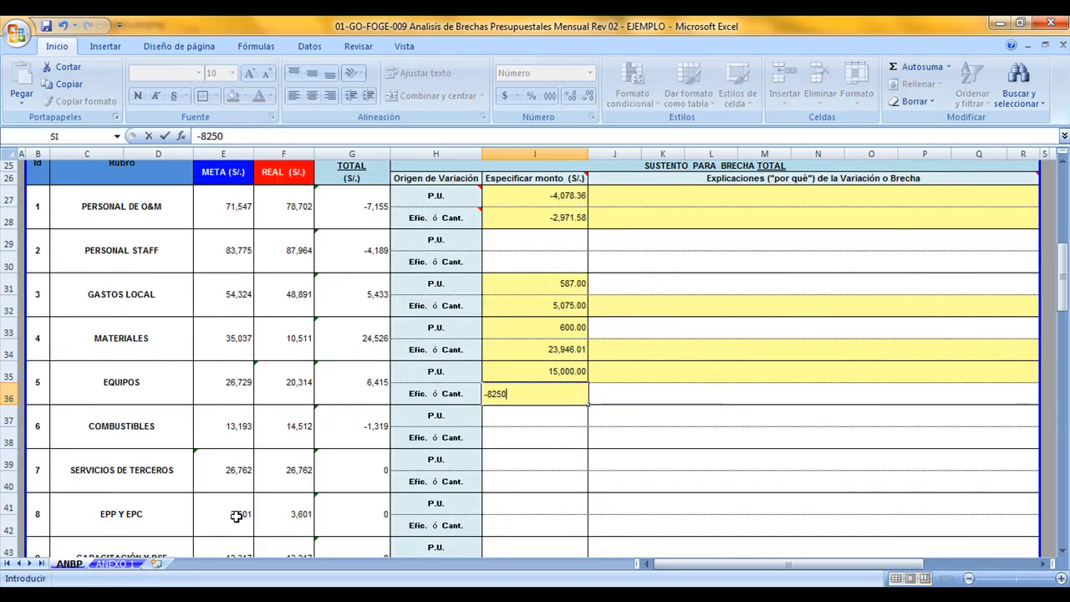
key(Return)
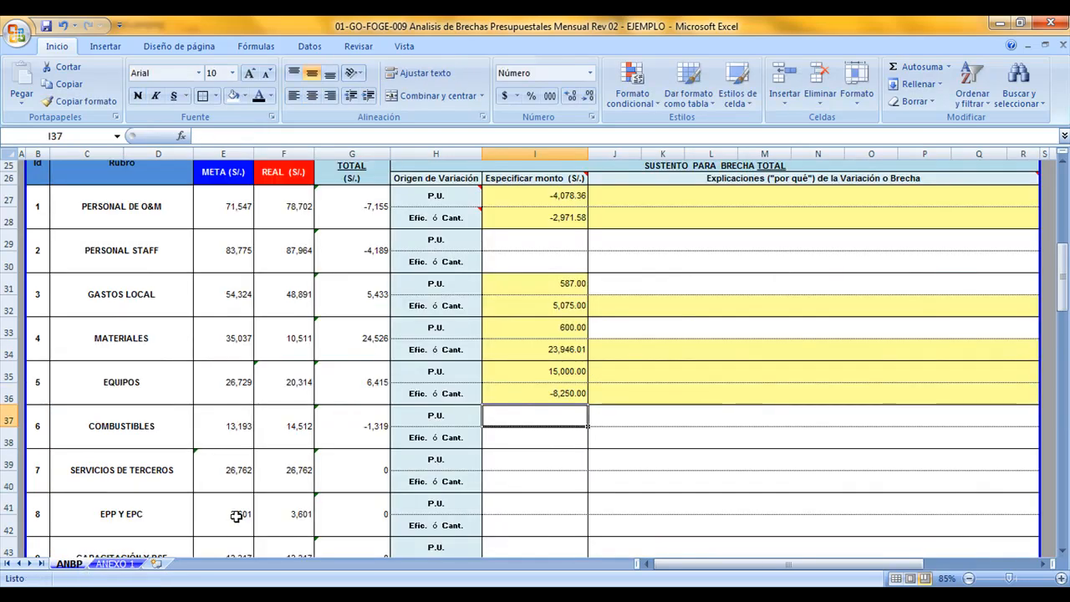
Write the EQUIPOS P.U. comment in ANEXO 1: "El P.U. disminuyó para:", with "- Minicargador (en 13%), y Volquete > 15 M3 (en 4%)." on a second line
click(114, 563)
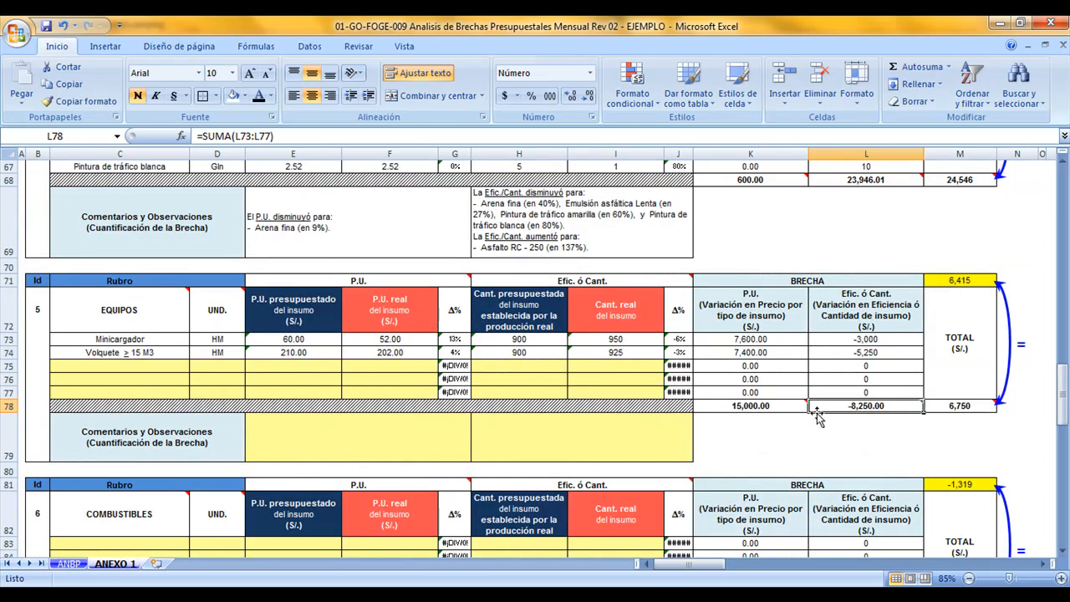
click(453, 429)
click(478, 436)
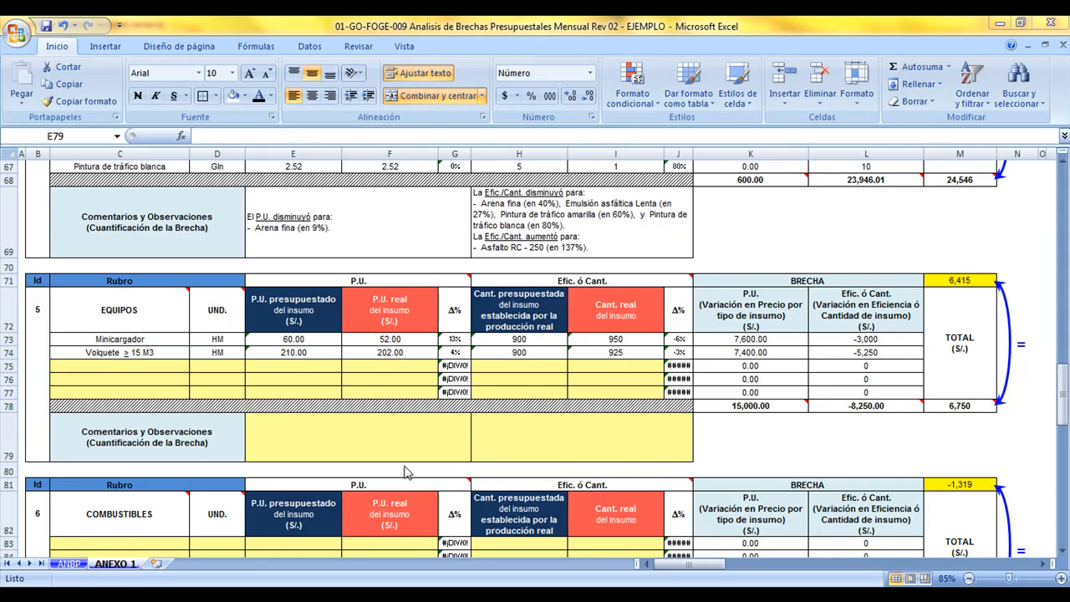
double_click(375, 437)
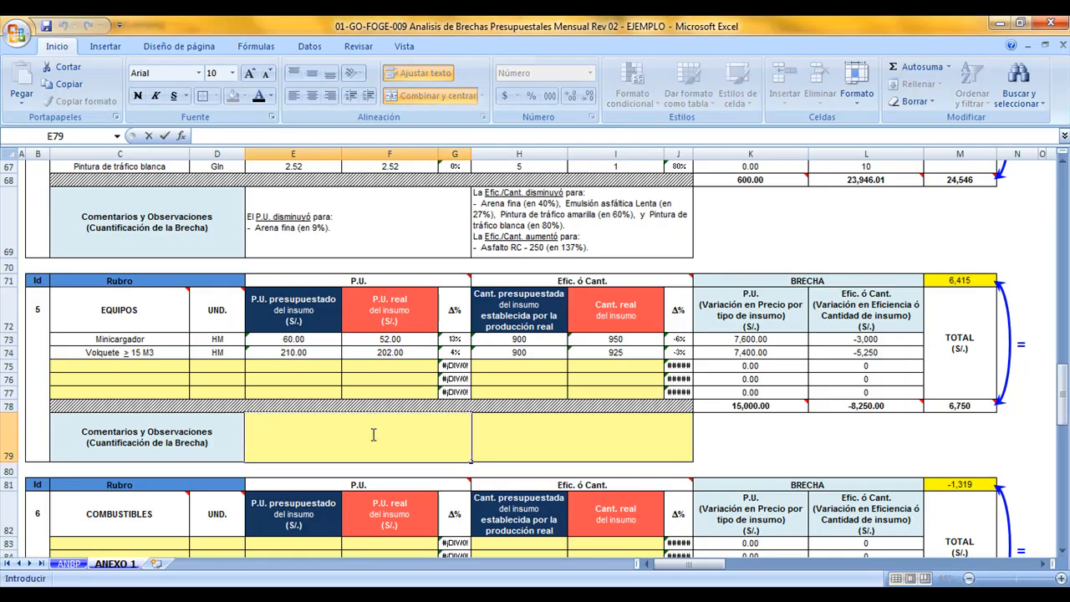
text(El P.U. dism)
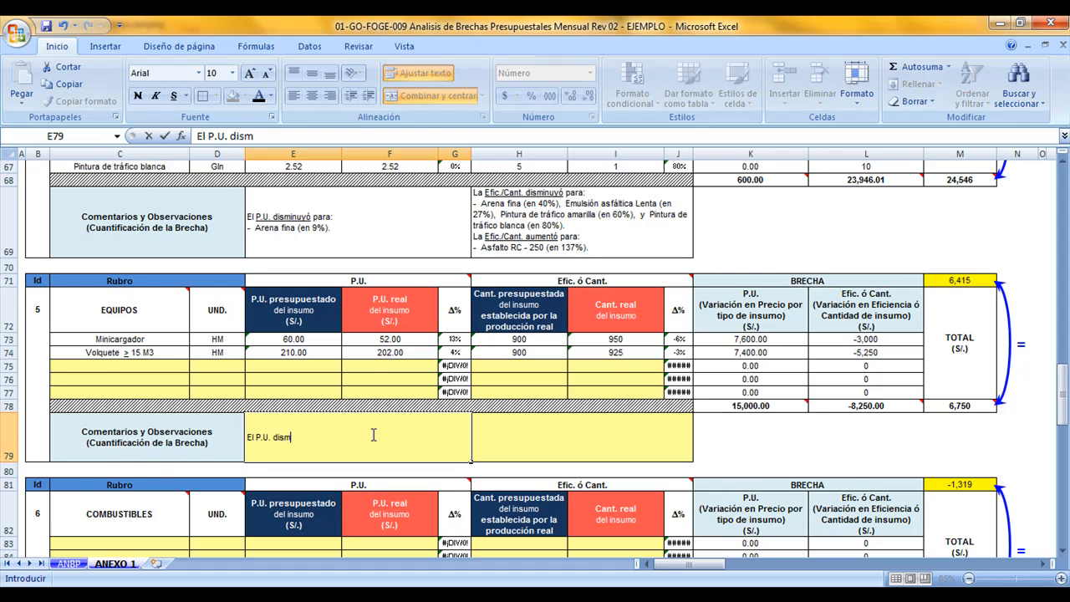
text(inuyó para:)
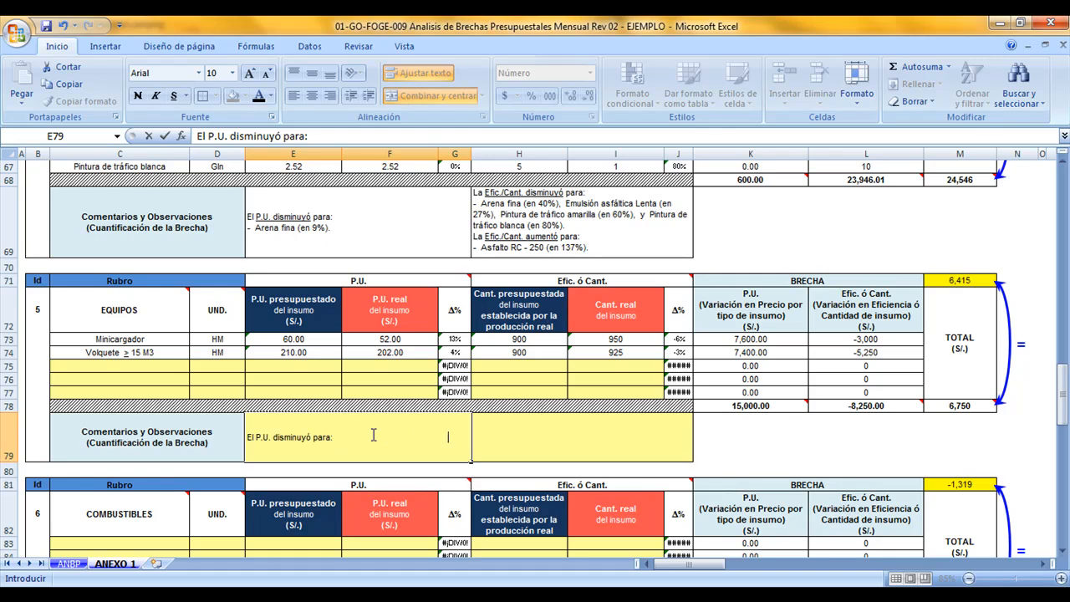
key(alt+Return)
text(- Minicargador)
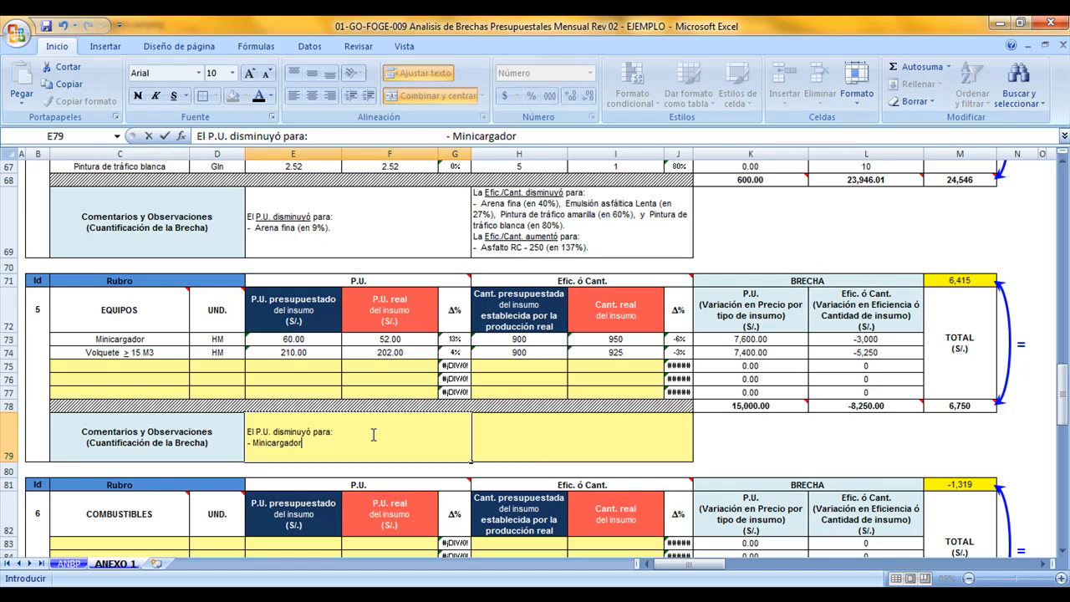
text( (en 13%), y Volquete)
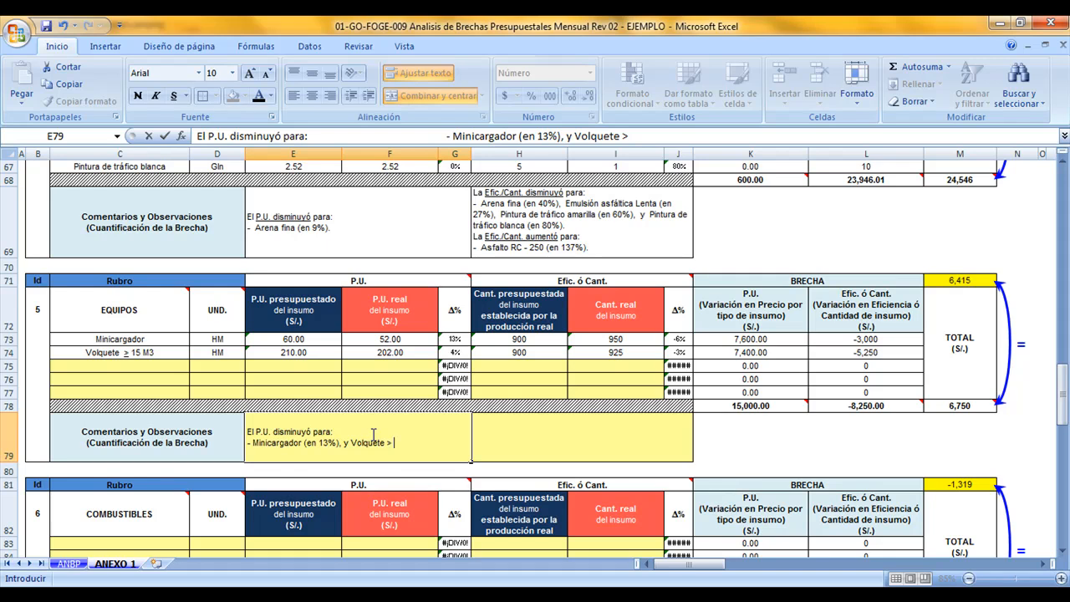
text( > 15 M3 (en 4%).)
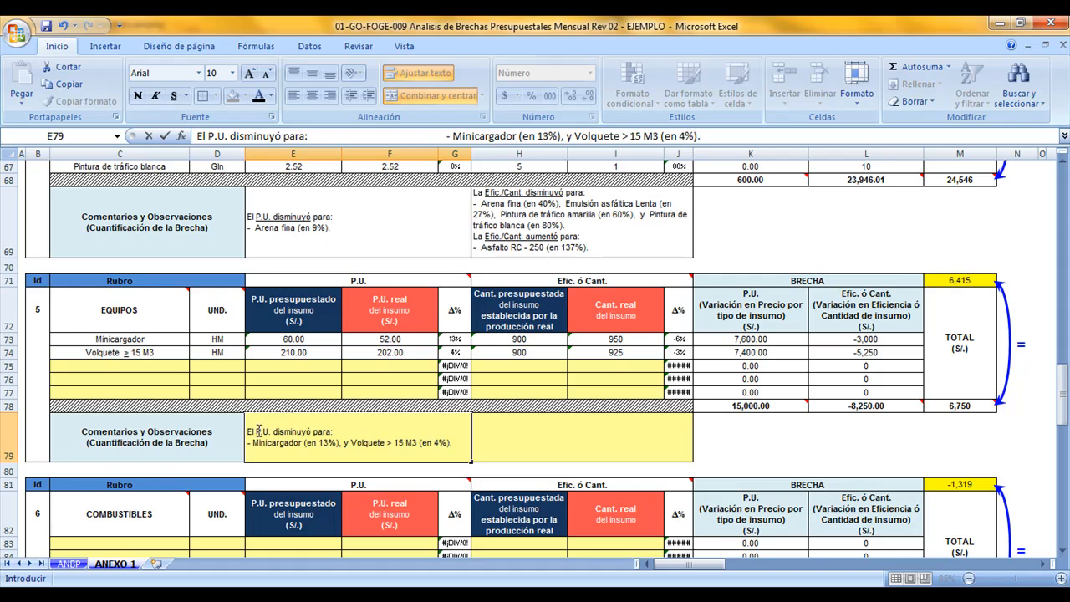
Underline "P.U. disminuyó" and the ">" sign before "15 M3" in the EQUIPOS P.U. comment
drag(273, 436, 311, 432)
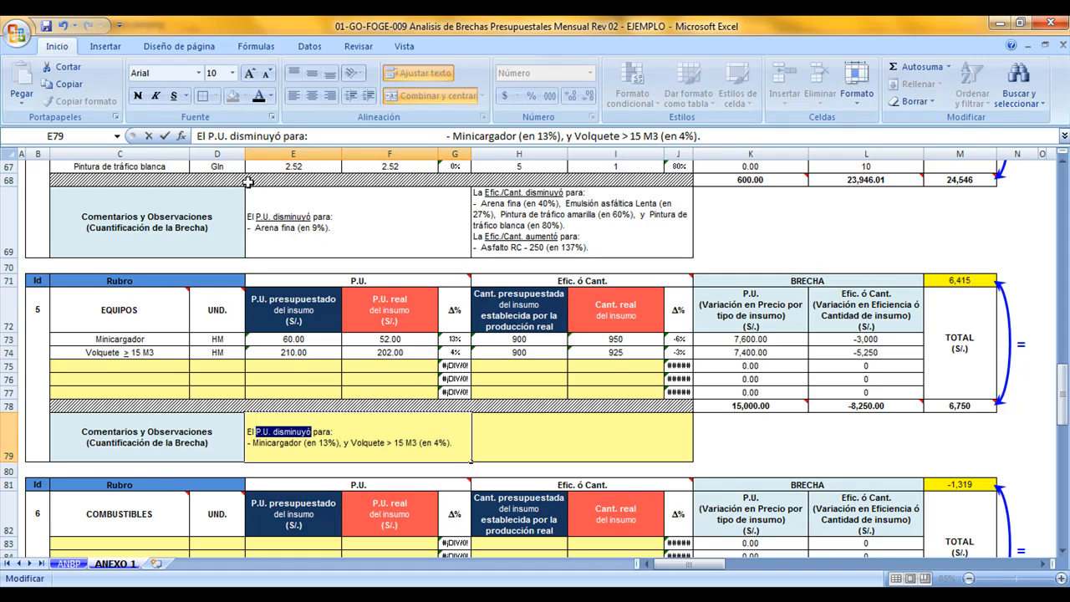
click(175, 97)
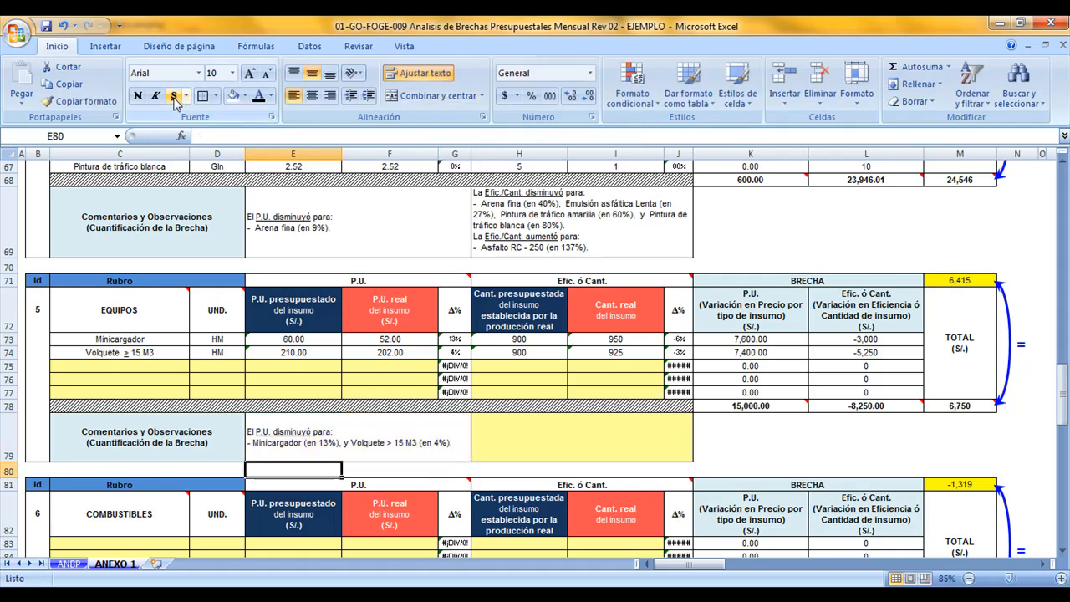
click(391, 442)
drag(386, 443, 393, 442)
click(176, 97)
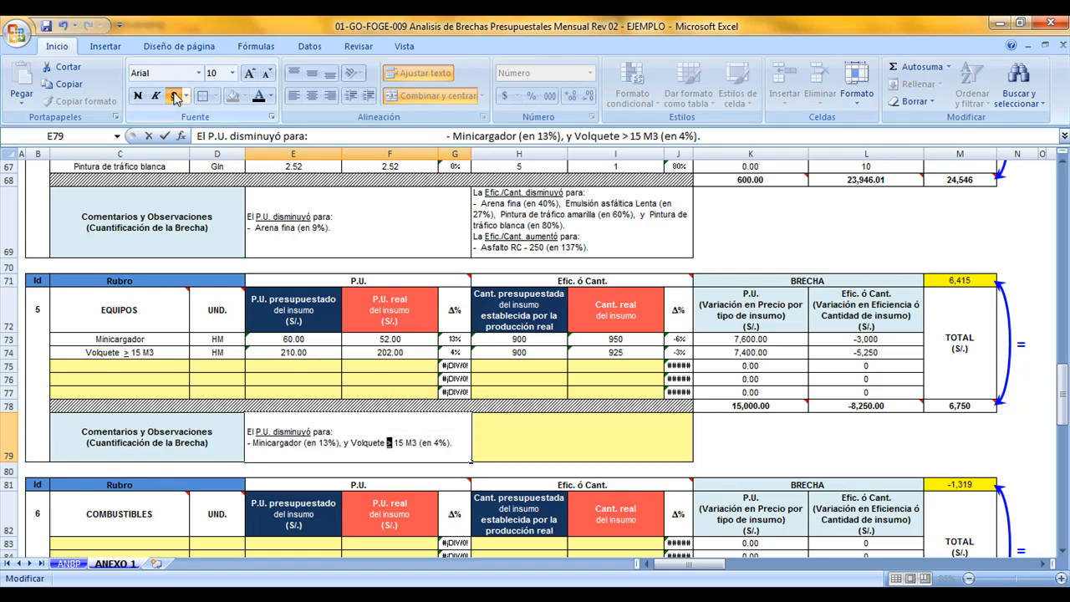
key(Return)
Check the EQUIPOS P.U. comment against the unit prices and percentage changes of Minicargador and Volquete
click(385, 431)
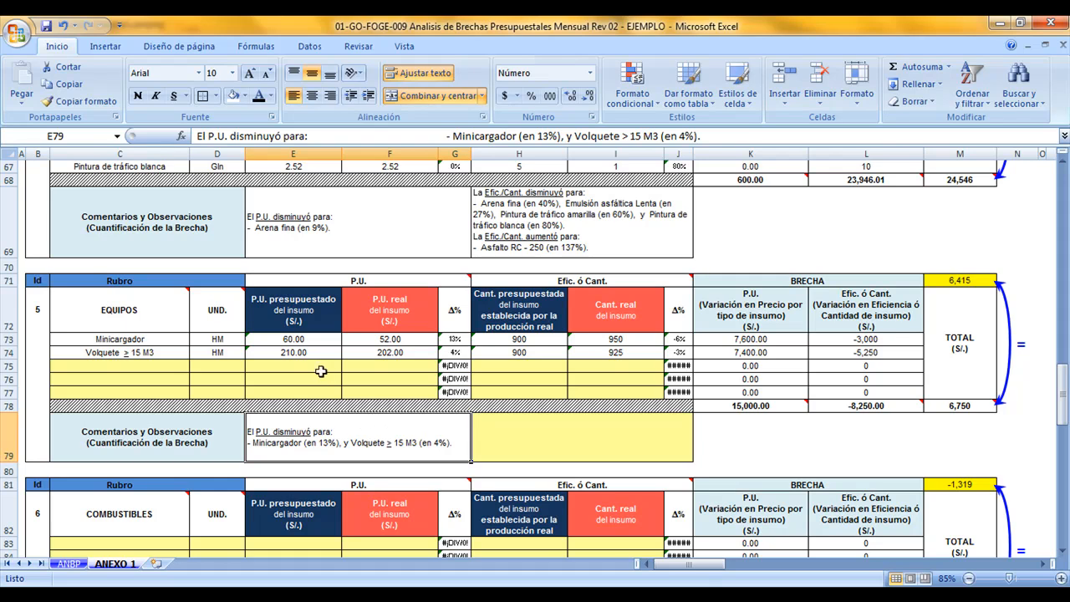
drag(328, 340, 366, 340)
click(447, 336)
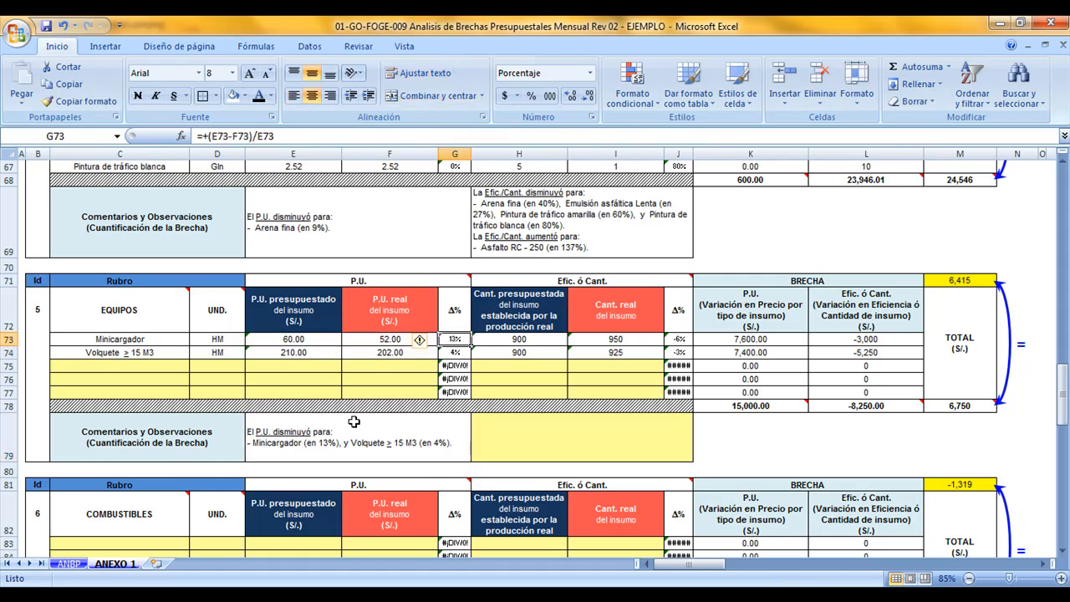
click(449, 352)
click(335, 353)
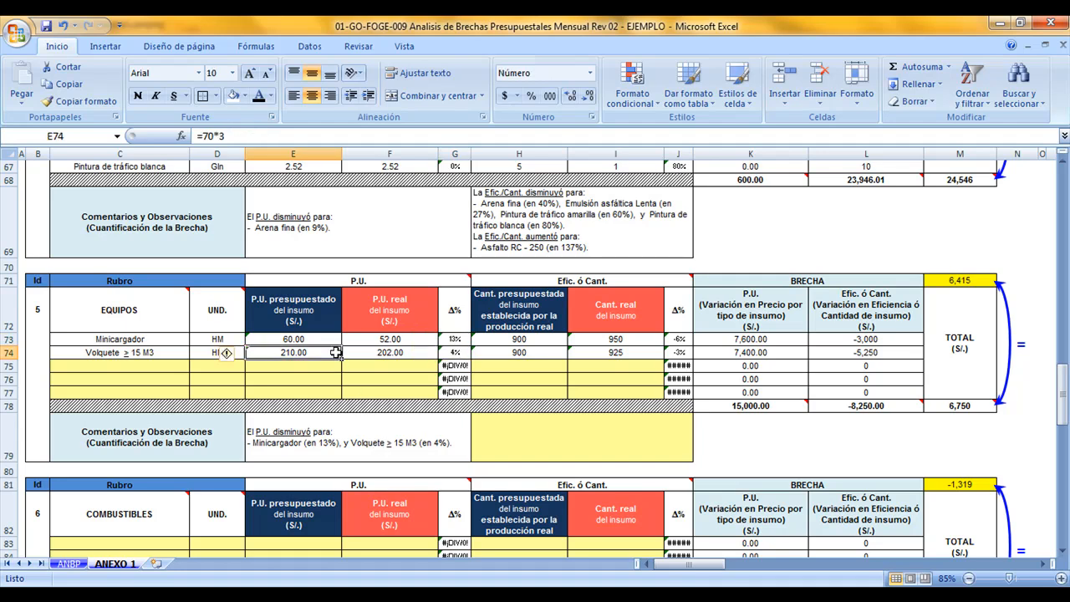
click(383, 353)
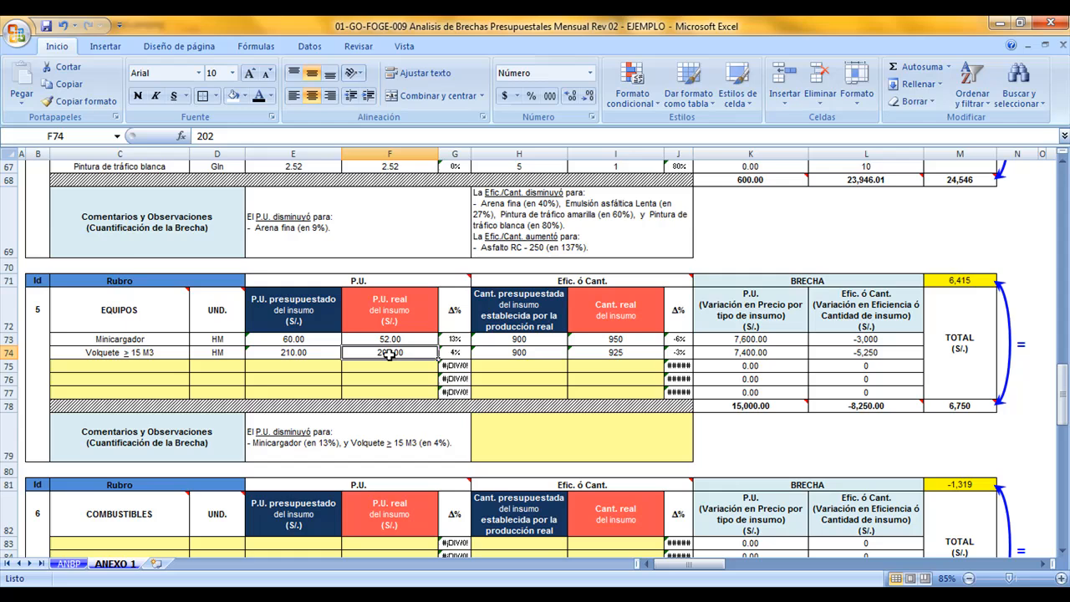
Start the EQUIPOS Efic. ó Cant. comment in ANEXO 1 with the line "La Efic./Cant. Aumentó para:"
click(530, 439)
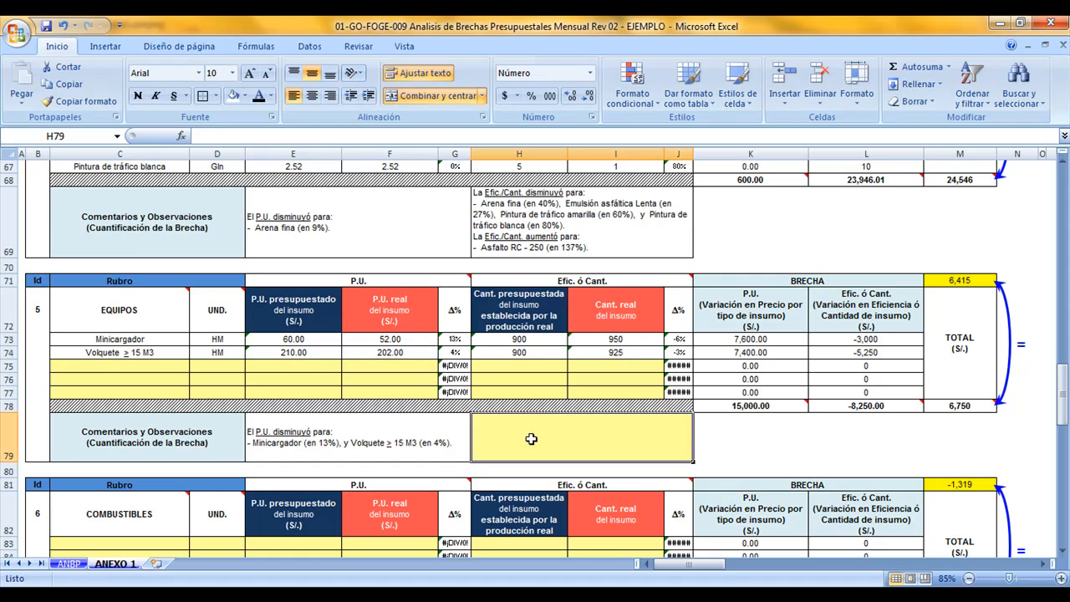
text(La Cant.)
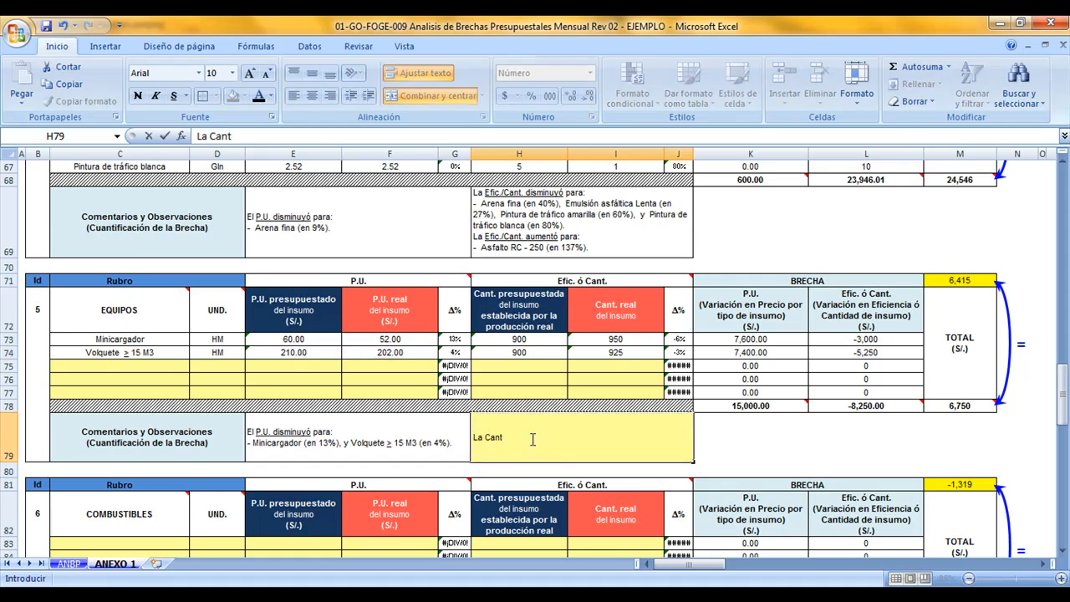
click(487, 436)
text(Efi)
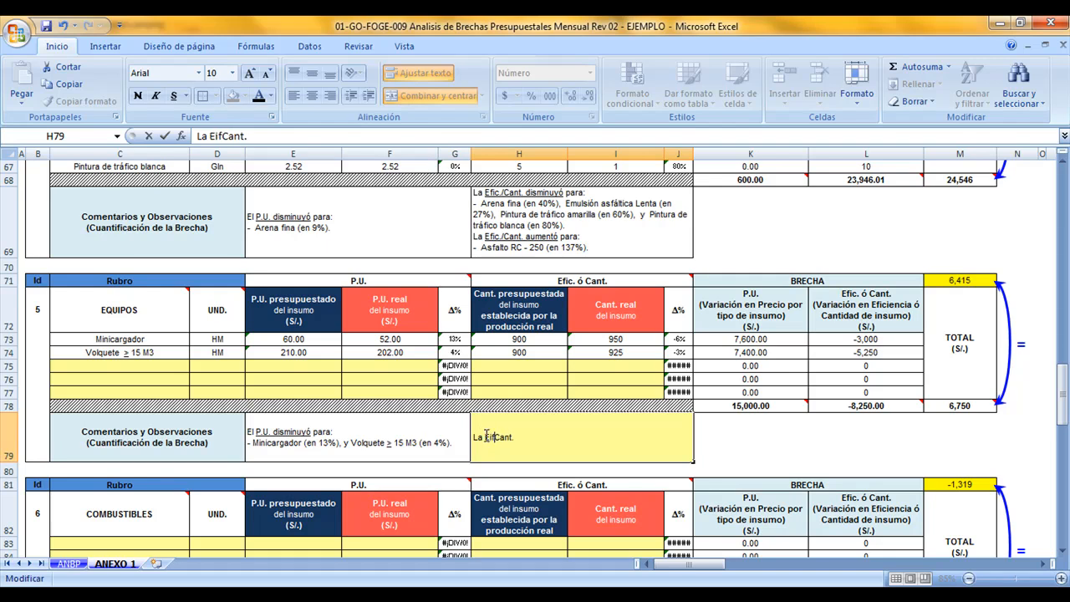
text(c./)
text(Aument+)
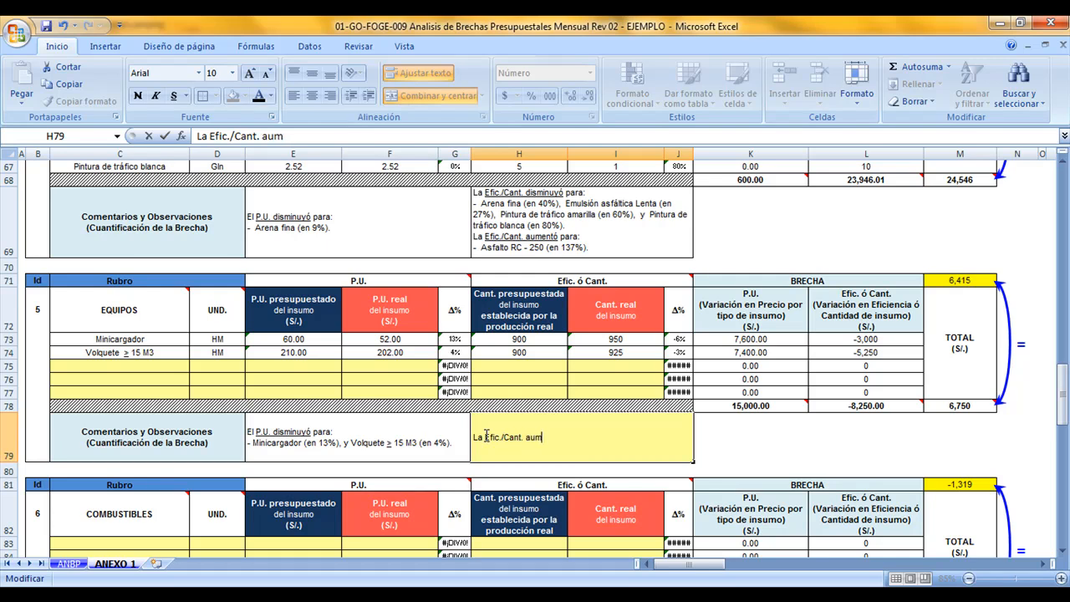
text(ó para)
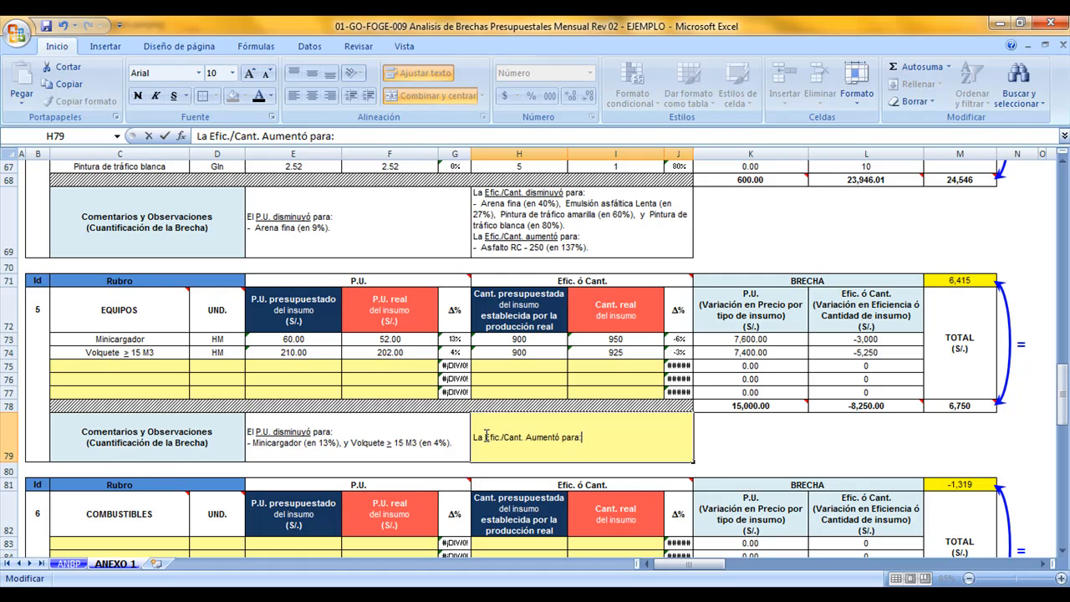
text(:)
key(alt+Return)
Add a second line to the EQUIPOS Efic. ó Cant. comment: "- Minicargador (en 6%), y Volquete > 15 M3 (en 3%)."
text(-)
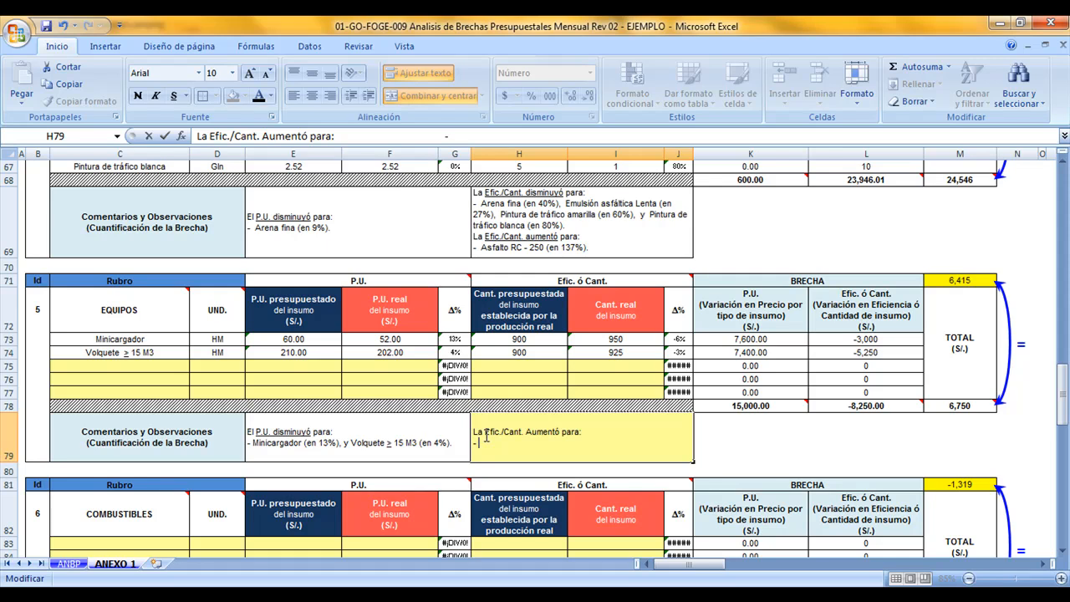
text( Minicargador)
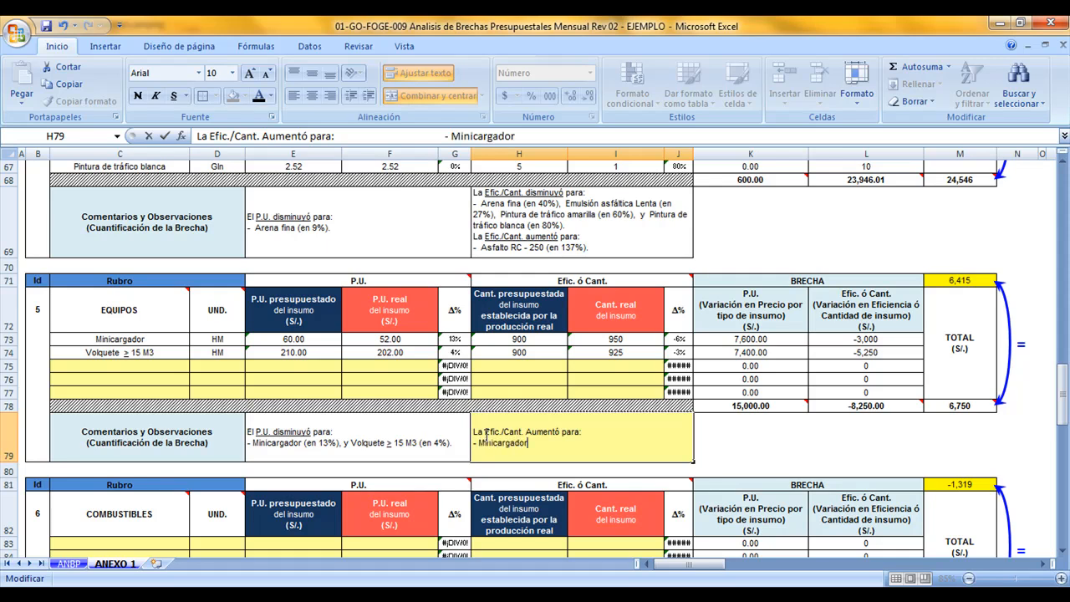
text( (en 6%), y Volque)
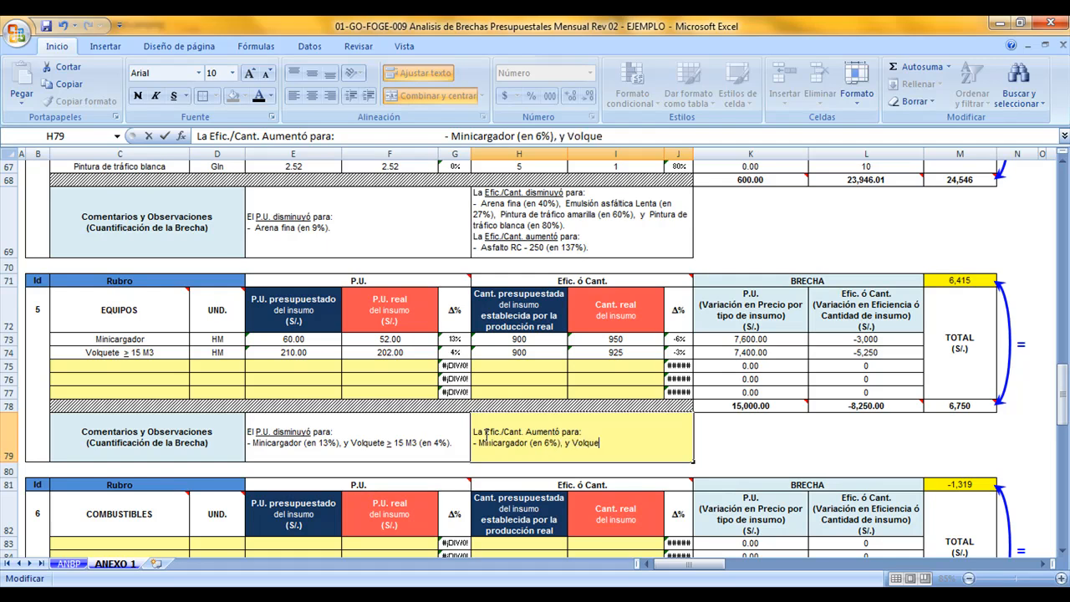
text(te > 15 M3 (en 3%)
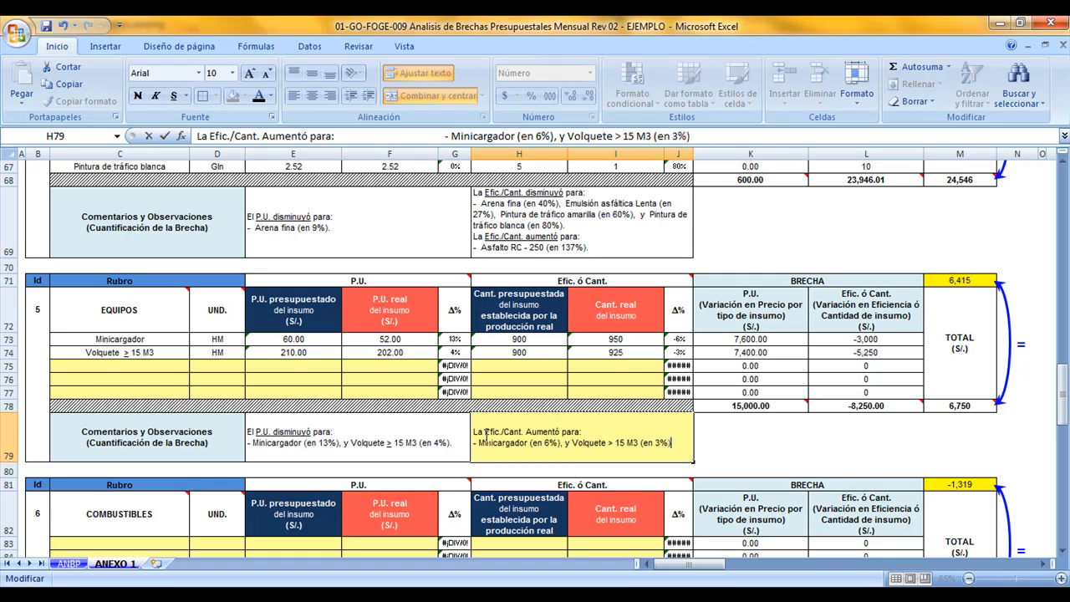
key(Return)
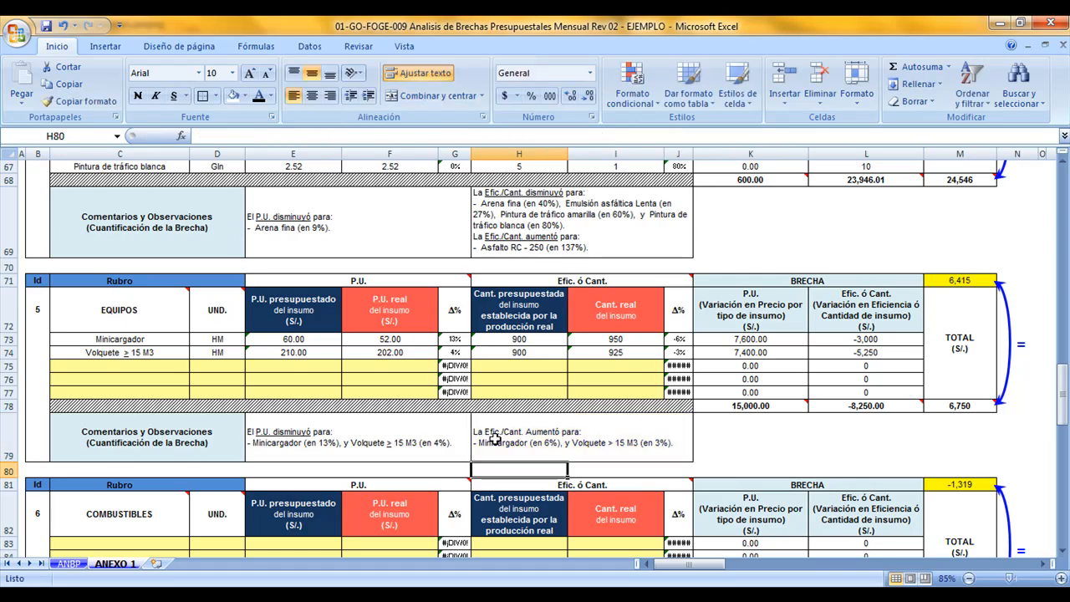
Underline "Efic./Cant. Aumentó" and the ">" sign before "15 M3" in the EQUIPOS Efic. ó Cant. comment
double_click(493, 440)
drag(485, 433, 564, 431)
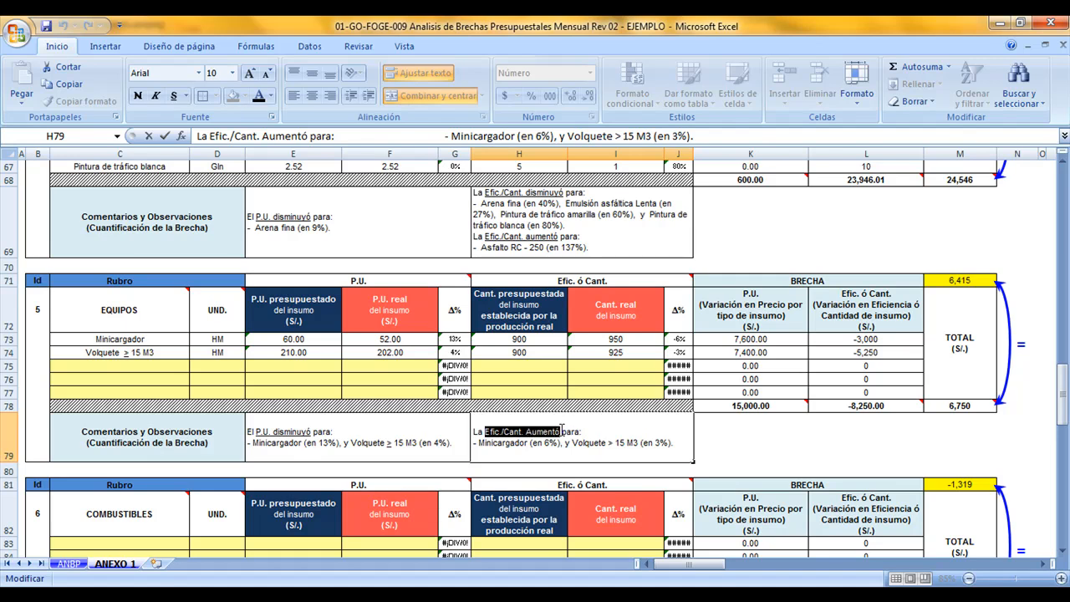
click(173, 95)
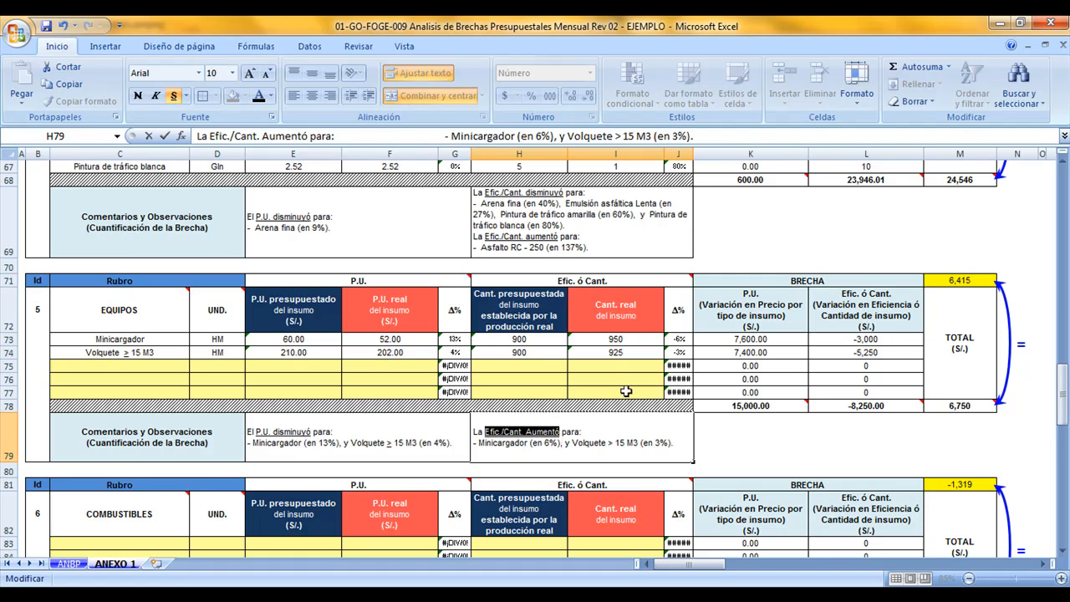
click(679, 341)
double_click(608, 443)
drag(608, 443, 615, 443)
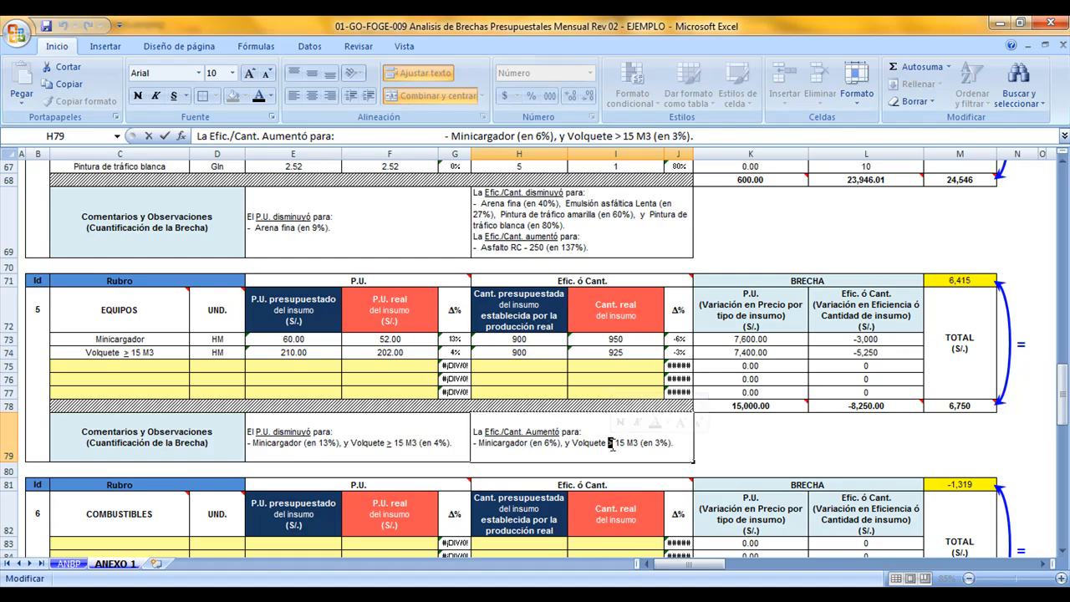
click(173, 95)
click(624, 409)
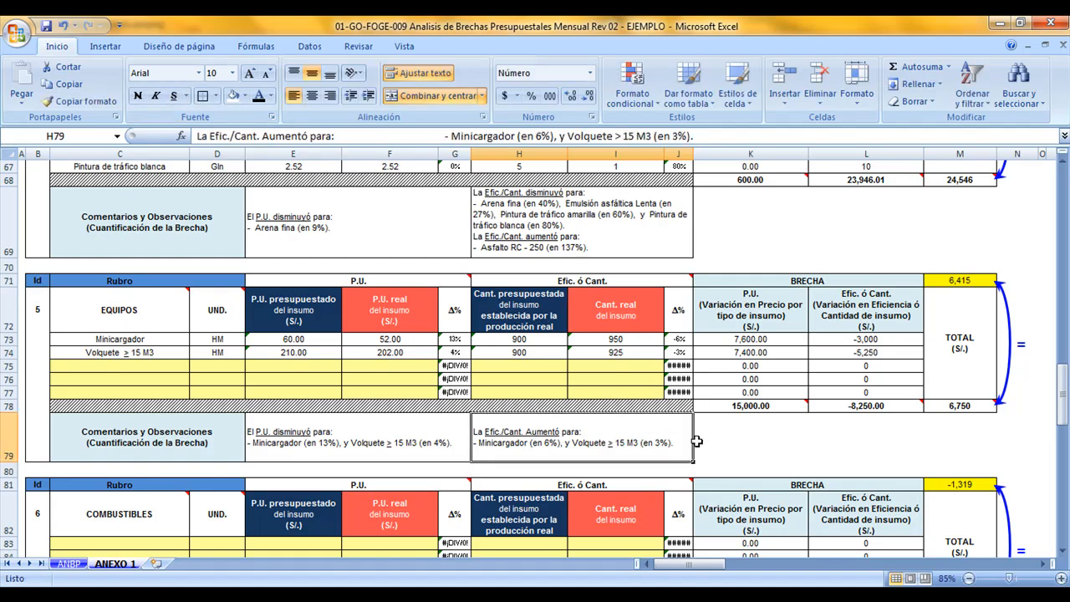
Look over the remaining rubros in ANEXO 1 and review the amounts specified per rubro on ANBP
scroll(665, 431, down, 3)
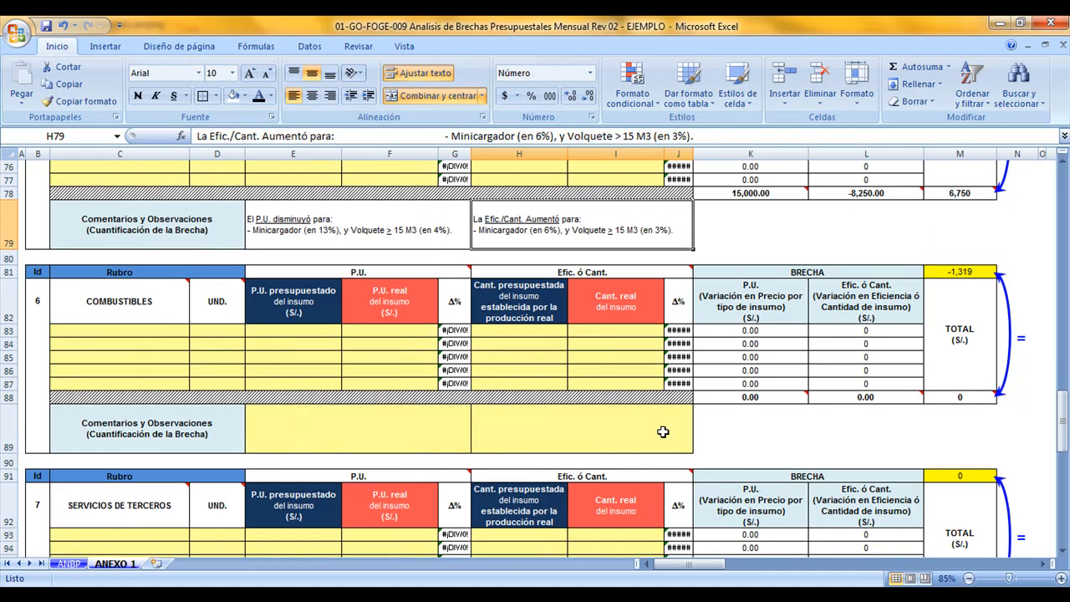
scroll(474, 398, down, 4)
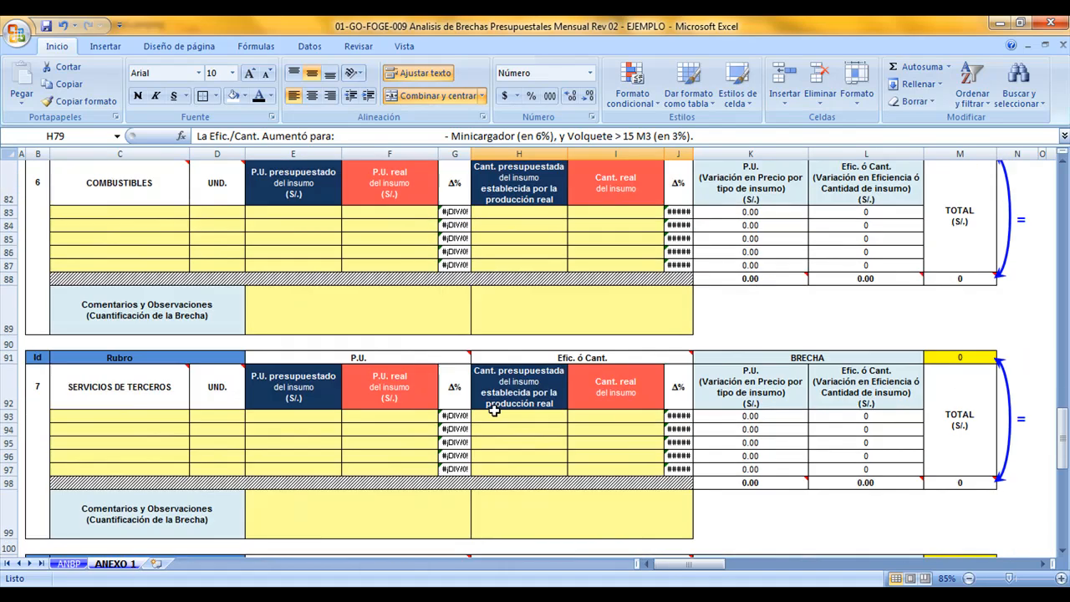
scroll(494, 413, down, 2)
scroll(494, 413, up, 18)
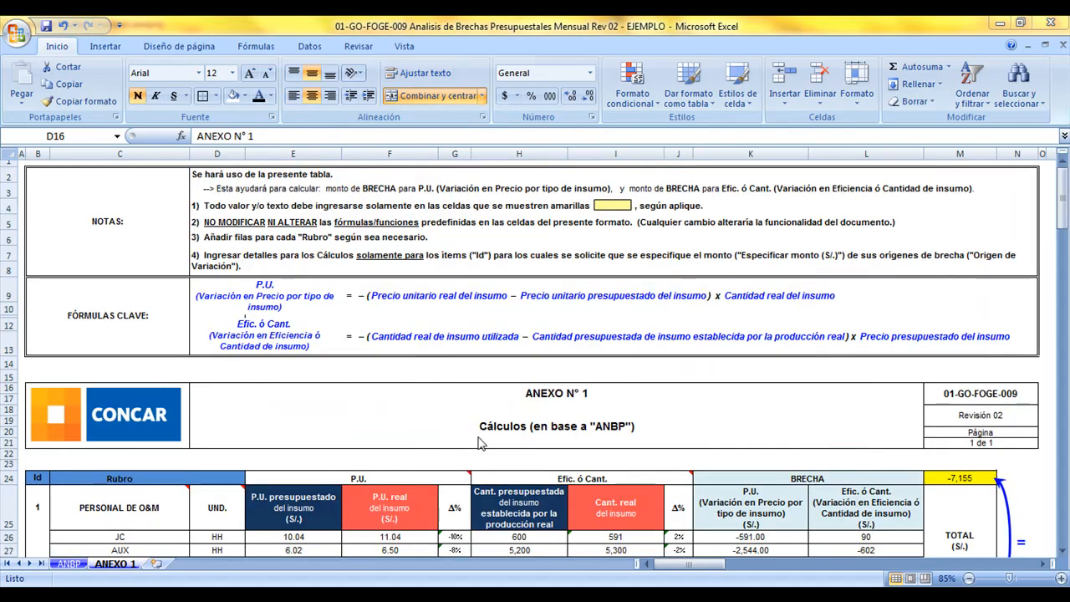
click(75, 566)
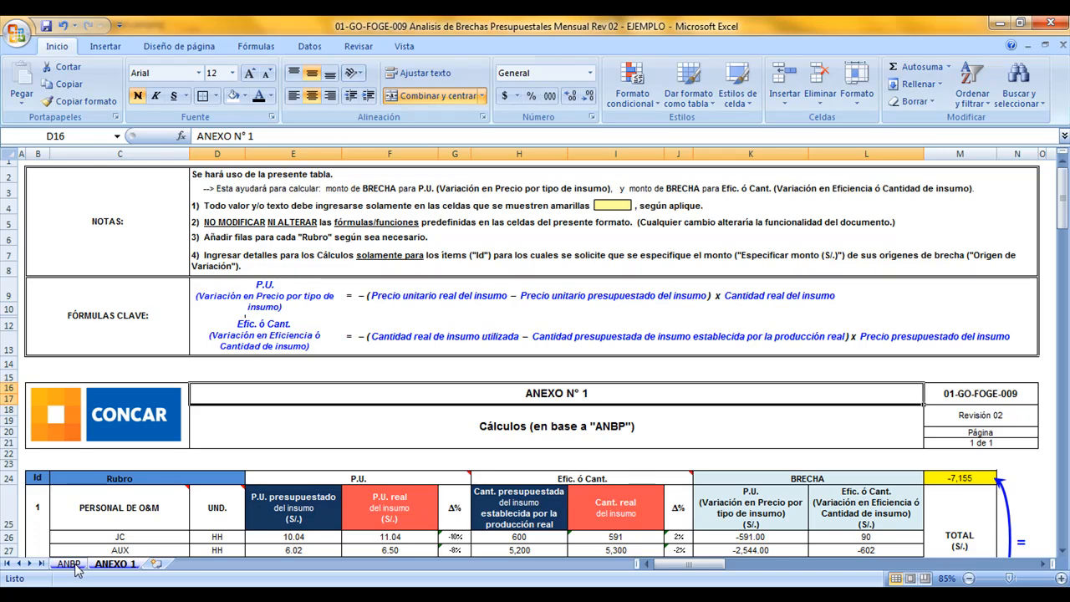
click(73, 564)
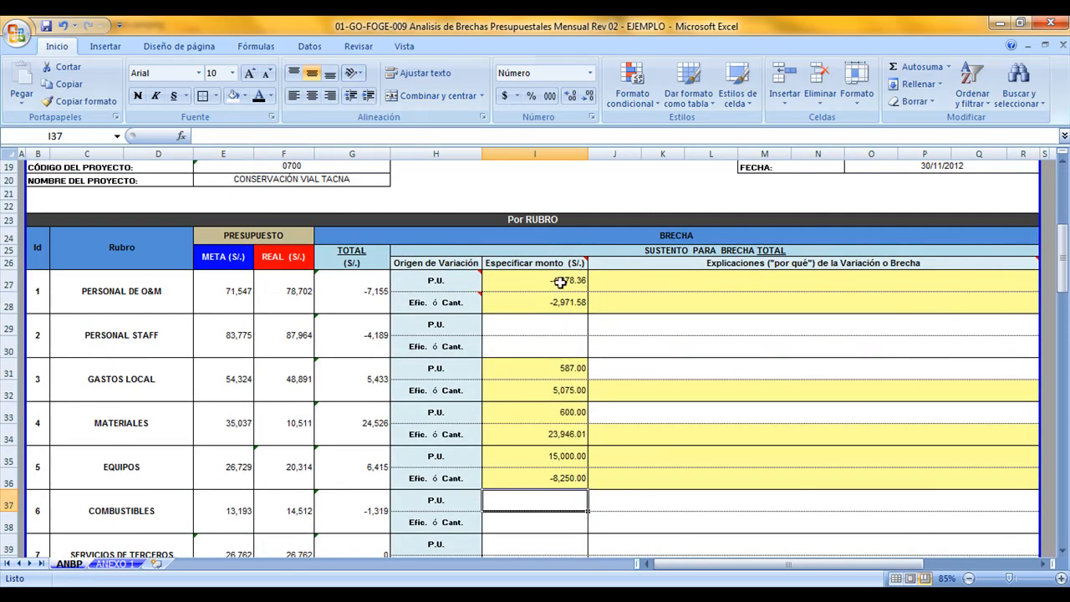
drag(560, 276, 565, 467)
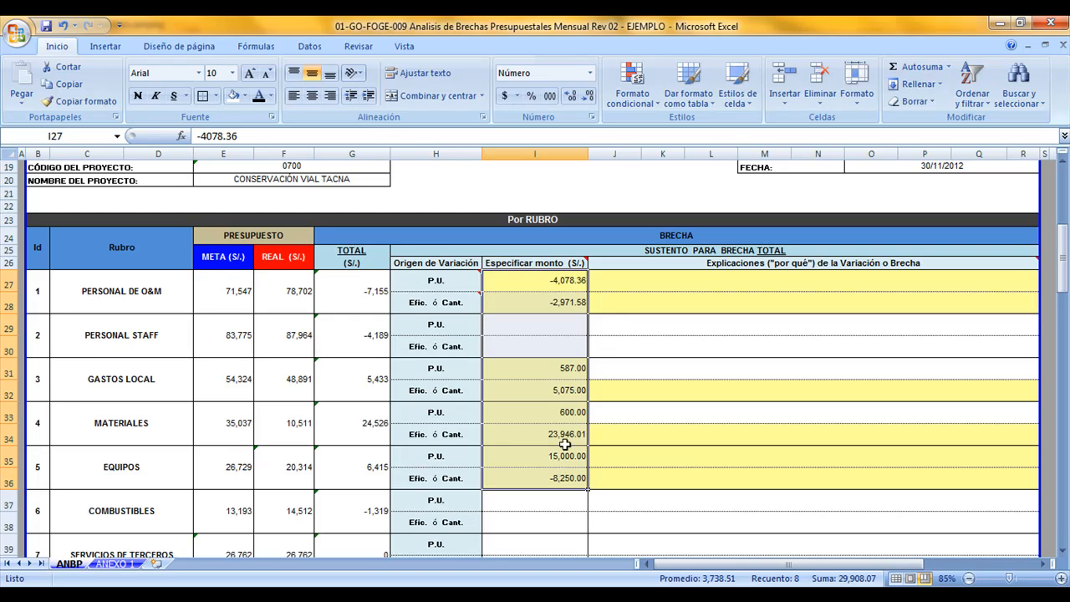
click(528, 154)
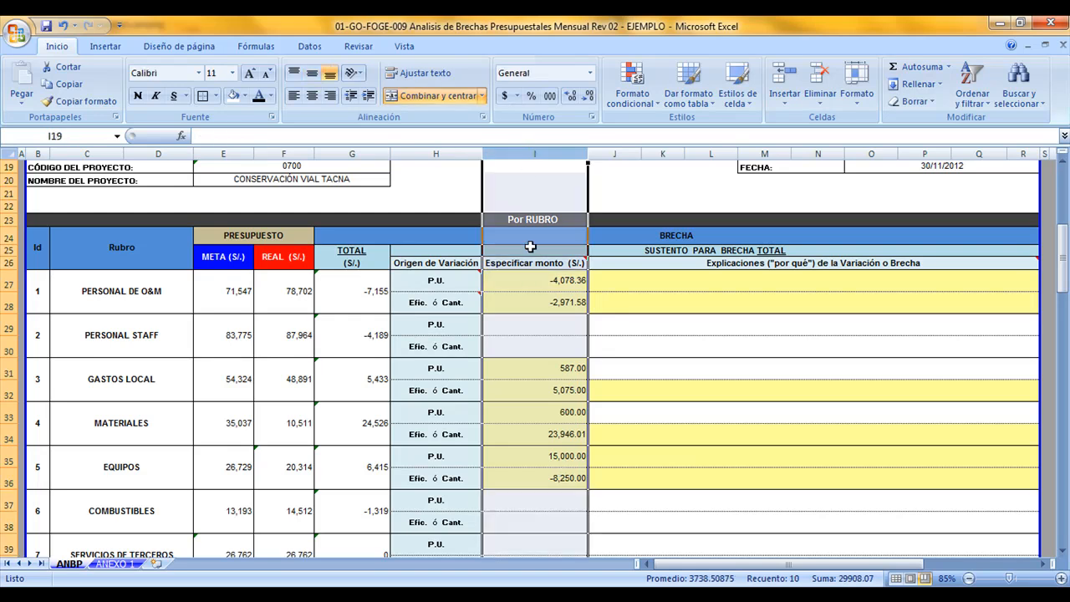
scroll(524, 265, down, 9)
scroll(523, 264, up, 5)
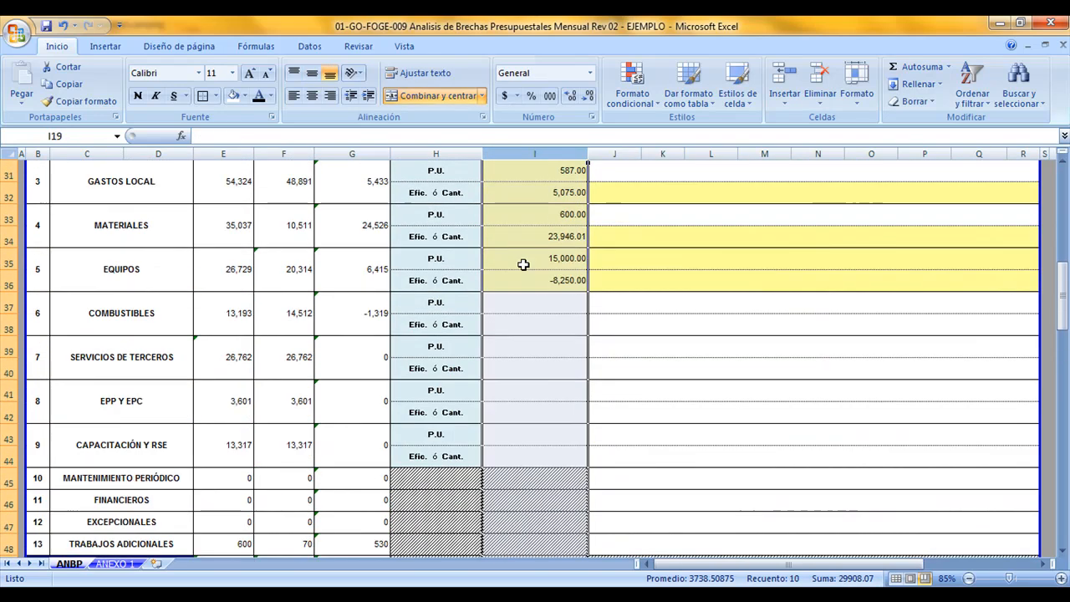
scroll(523, 265, up, 4)
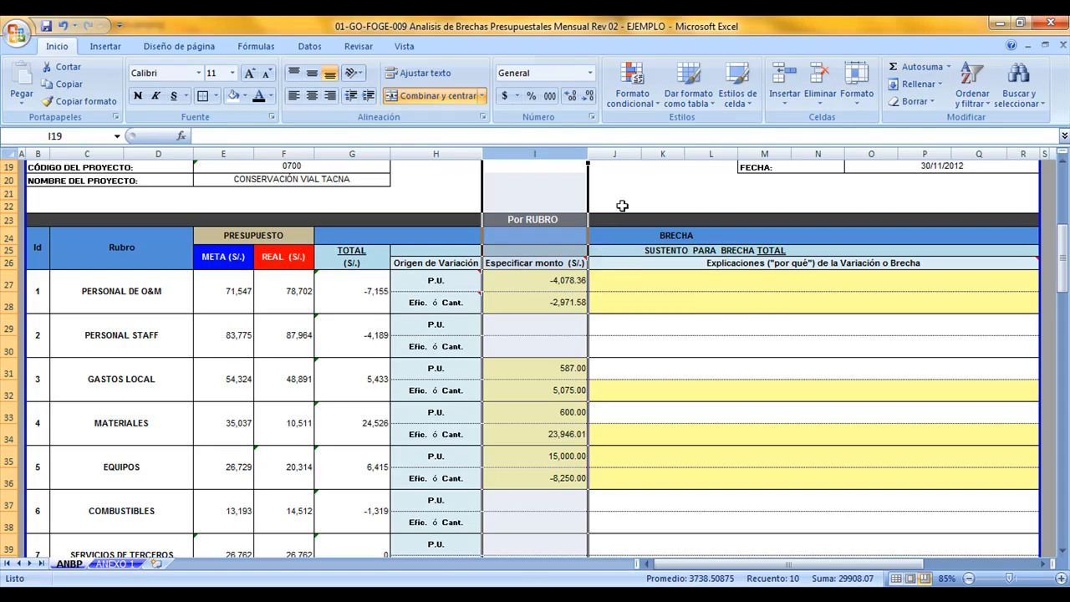
Carry the ANEXO 1 comments over to the highlighted explanation cells of PERSONAL DE O&M, GASTOS LOCAL, MATERIALES and EQUIPOS on ANBP
click(648, 263)
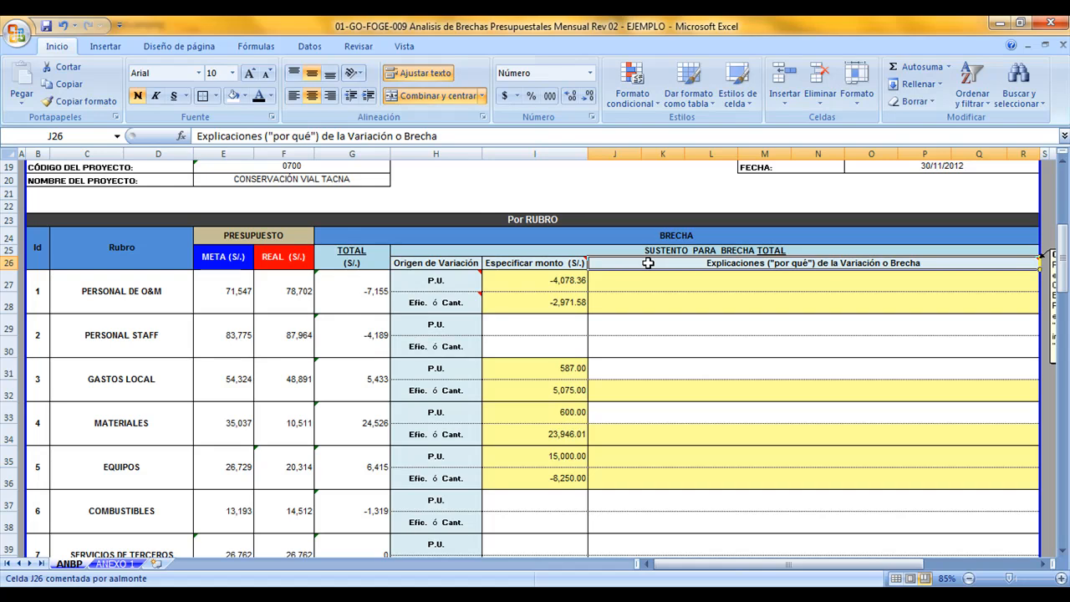
click(634, 287)
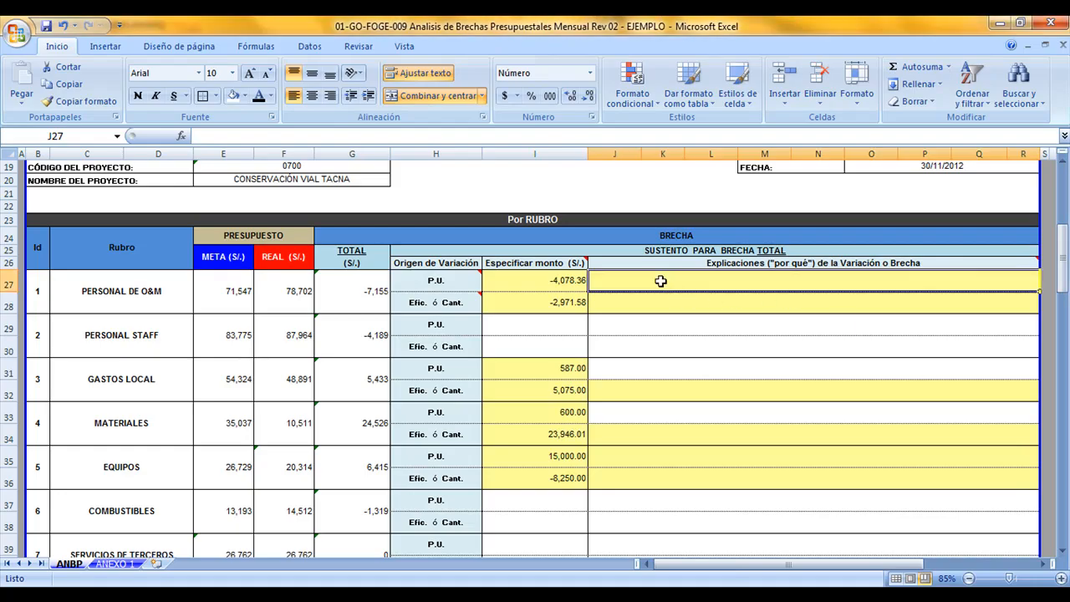
click(115, 565)
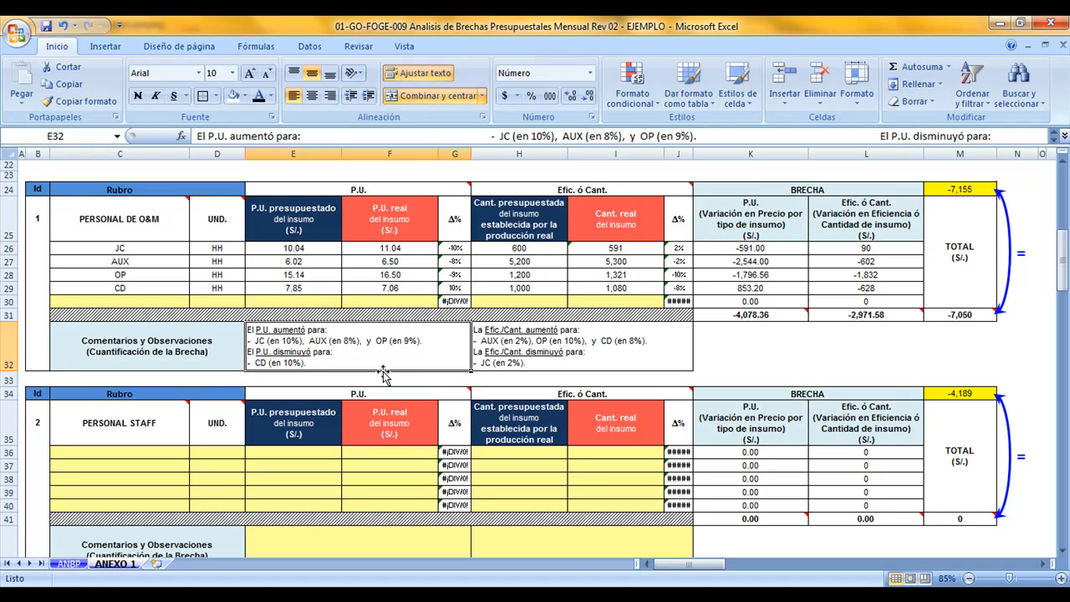
drag(386, 361, 501, 363)
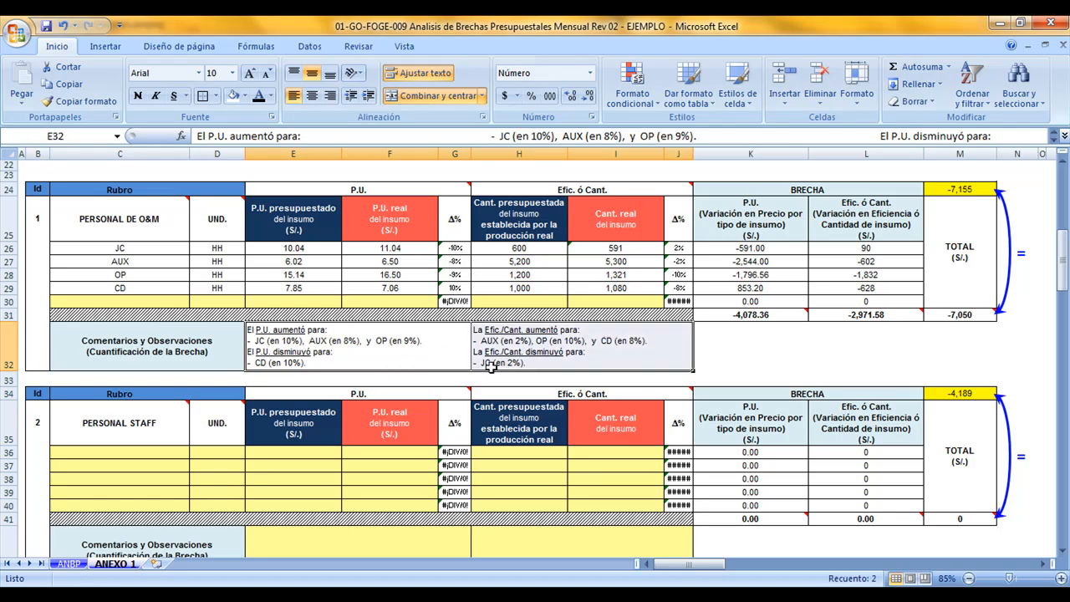
scroll(493, 372, down, 3)
scroll(489, 380, down, 3)
drag(412, 543, 489, 538)
click(70, 565)
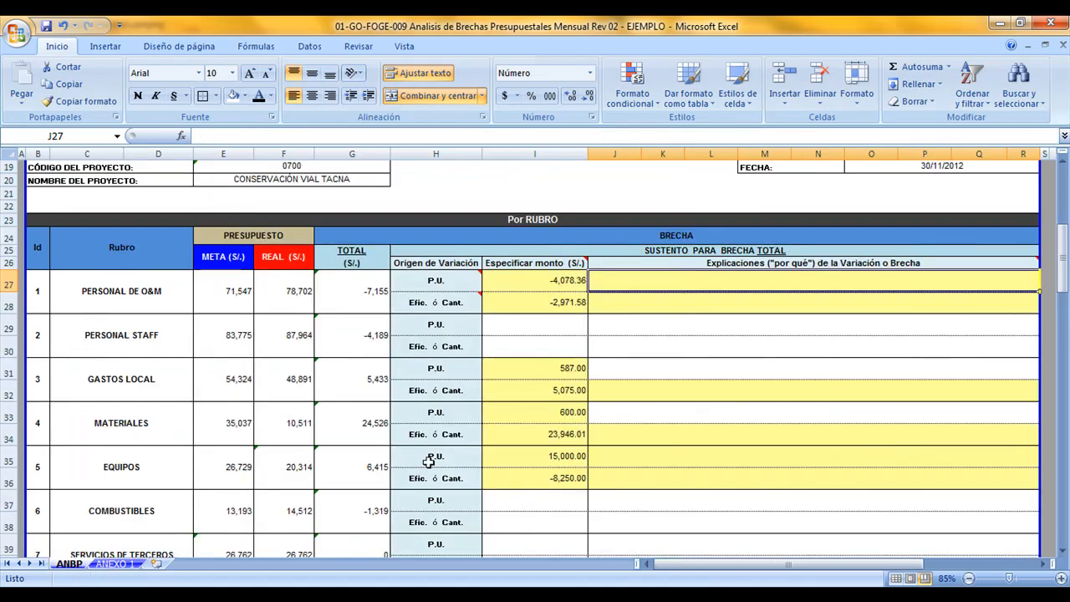
click(607, 299)
click(613, 286)
click(618, 301)
click(616, 283)
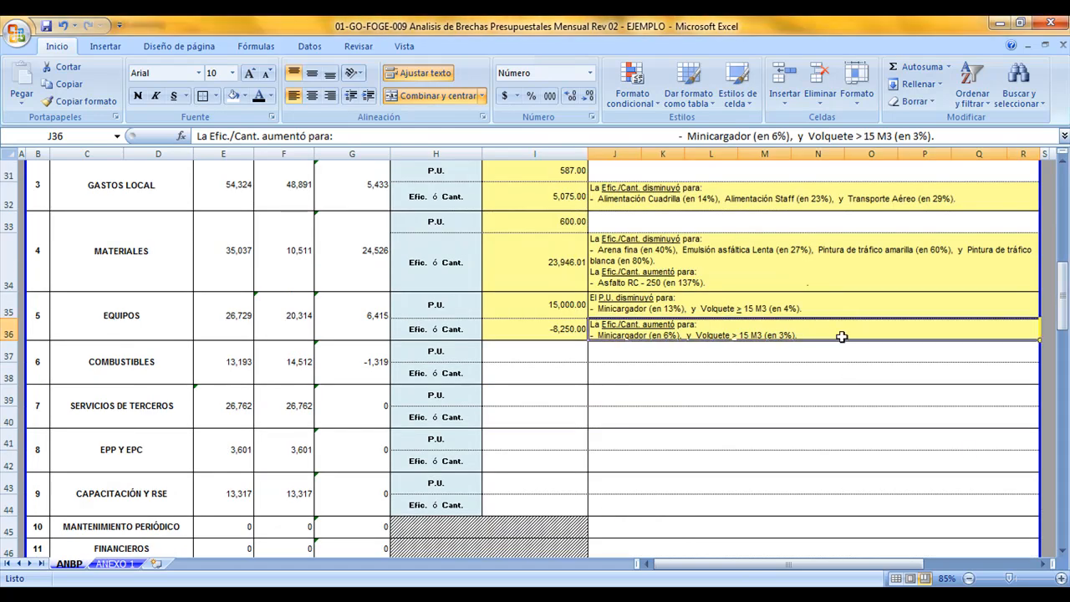
Review the explanations of PERSONAL DE O&M, GASTOS LOCAL, MATERIALES and EQUIPOS on ANBP
scroll(841, 337, up, 1)
scroll(842, 337, up, 1)
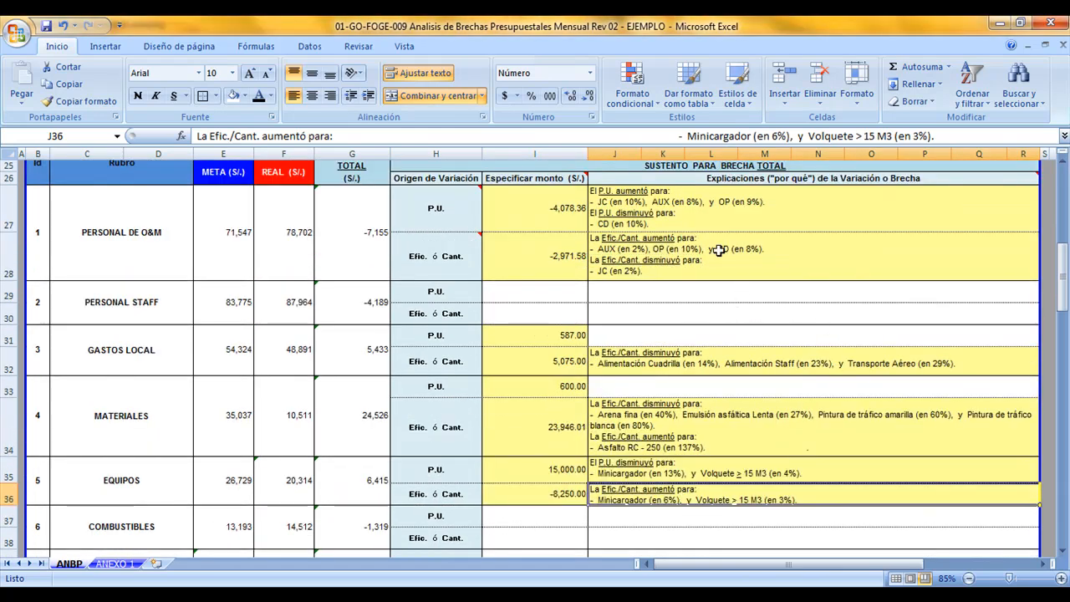
drag(702, 220, 705, 261)
click(695, 357)
drag(710, 418, 713, 482)
click(693, 367)
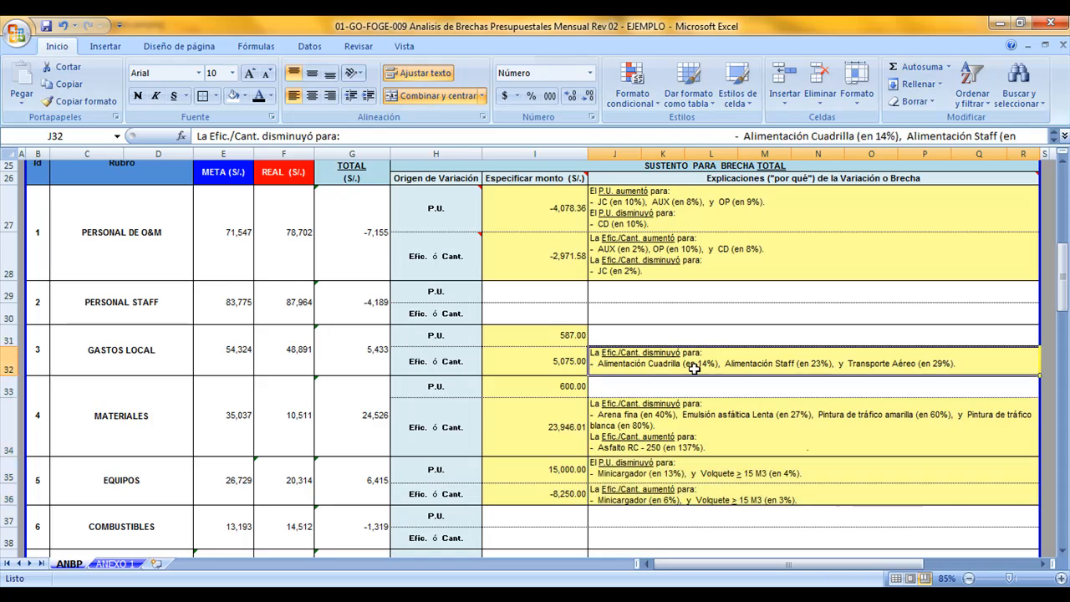
click(677, 260)
click(677, 220)
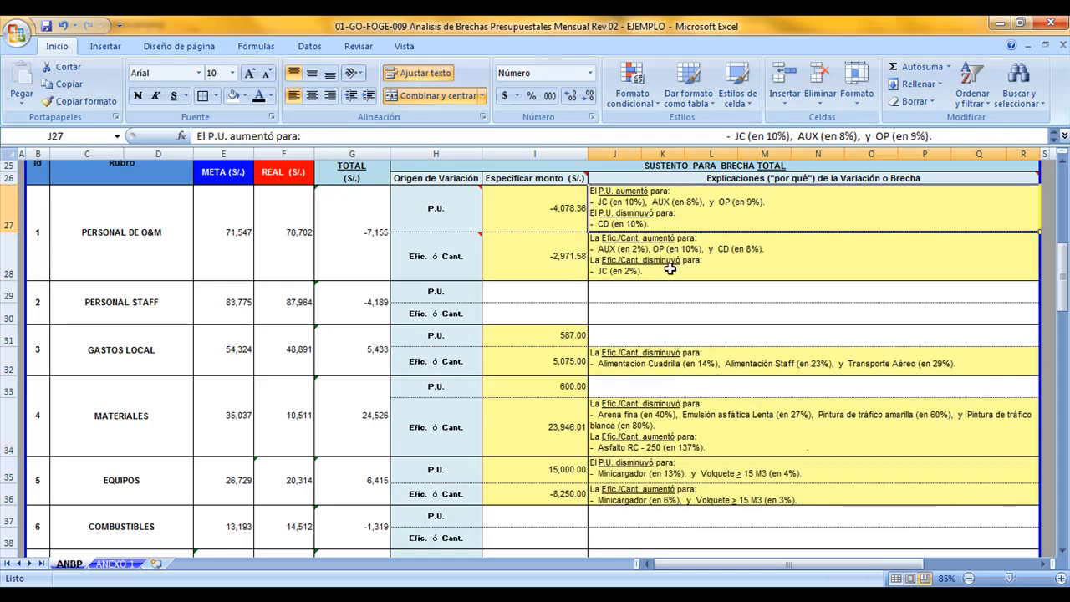
Select the explanation cell of the Venta Adicionales gap on ANBP
scroll(667, 281, down, 2)
scroll(668, 282, down, 1)
scroll(667, 282, down, 2)
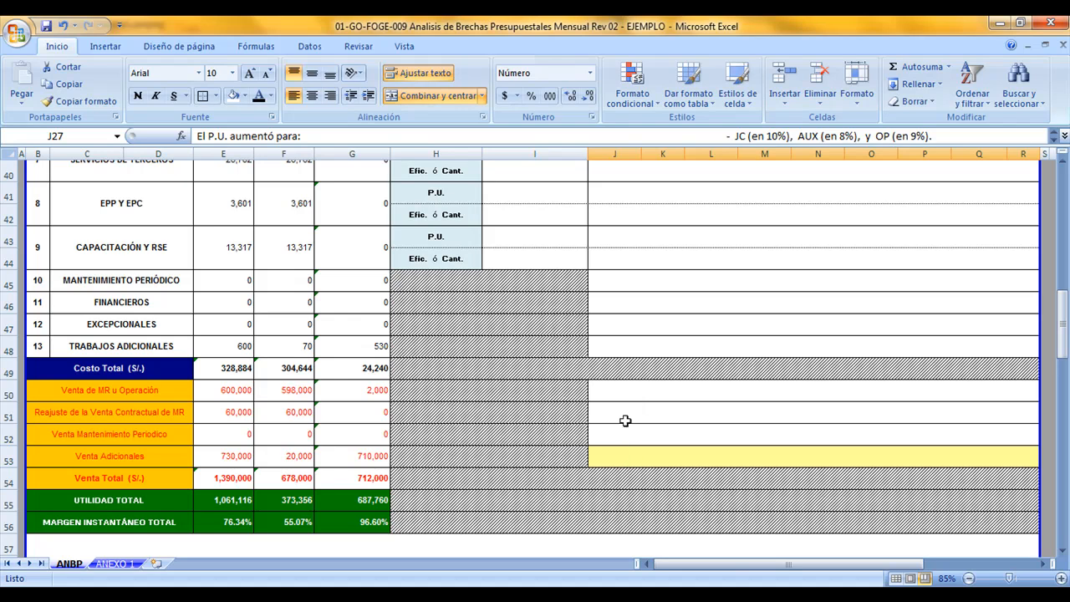
click(625, 455)
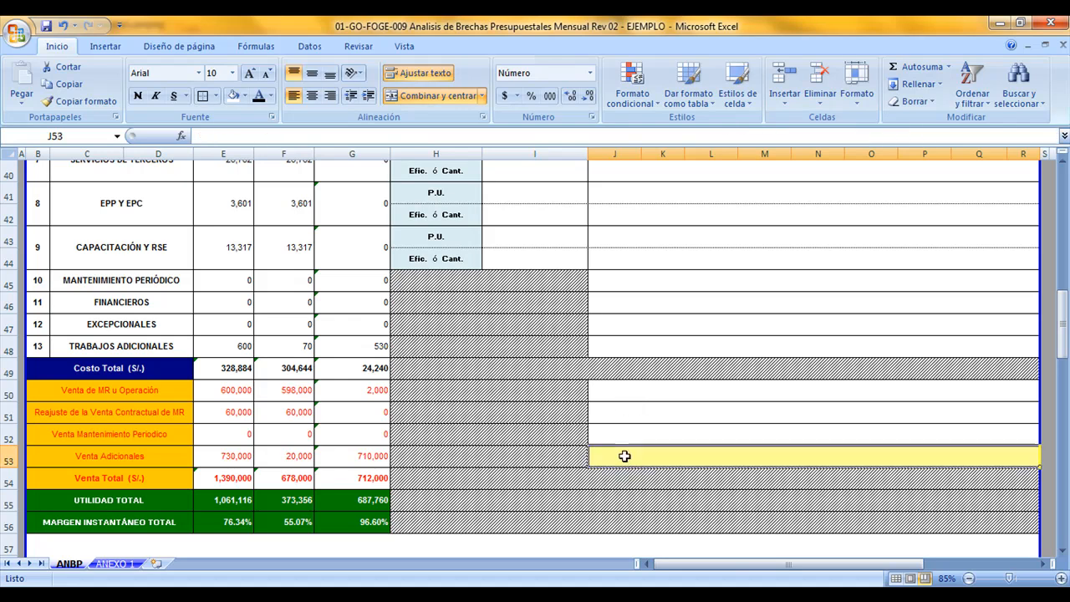
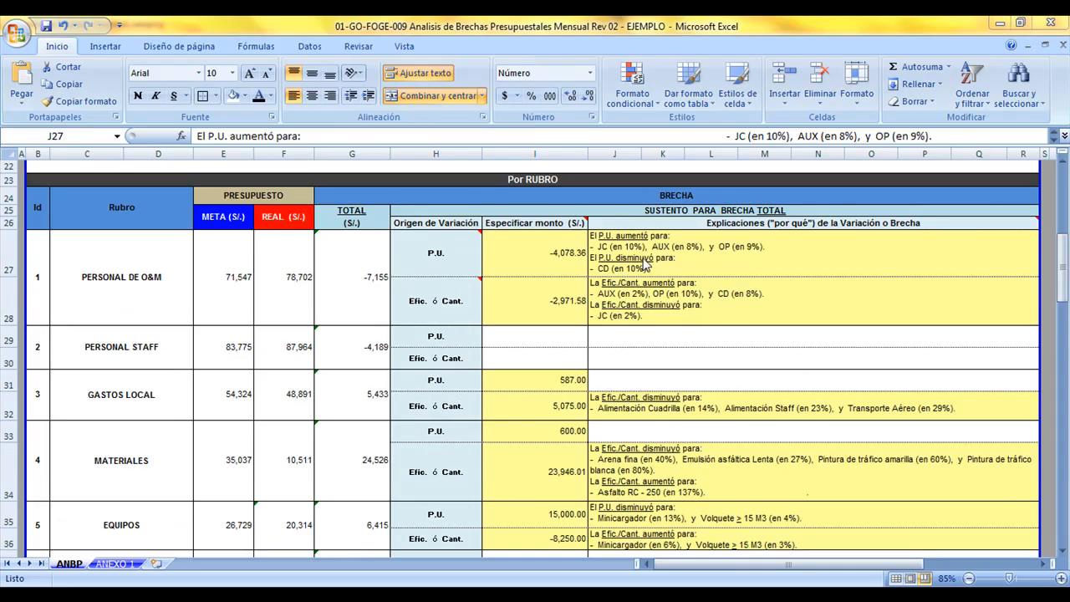
Look over the highlighted explanations on ANBP and read the red causes for the P.U. and Efic. ó Cant. variations of PERSONAL DE O&M
click(642, 261)
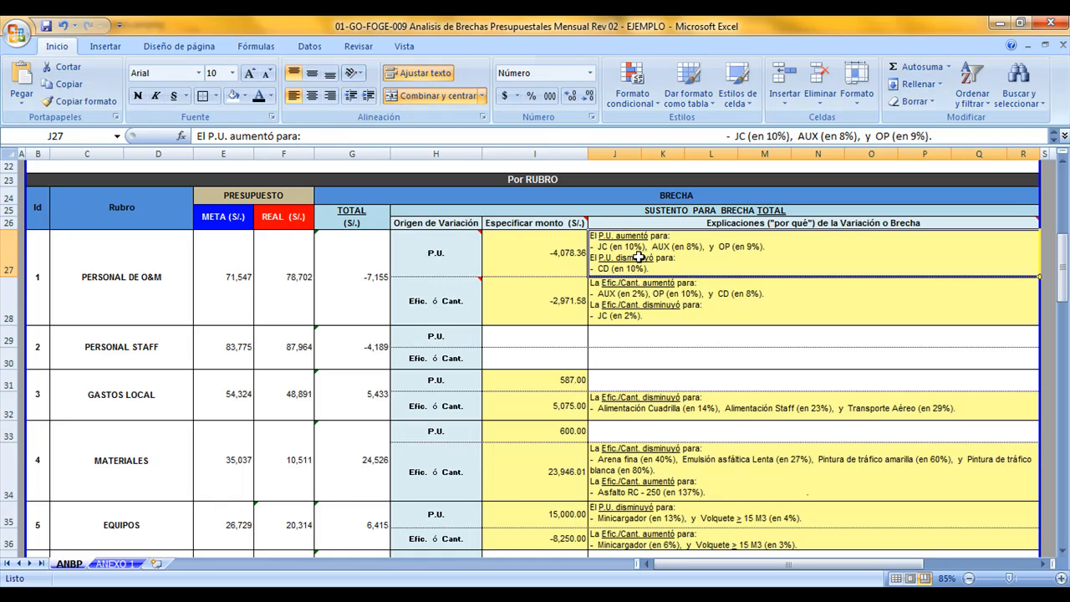
drag(639, 258, 642, 301)
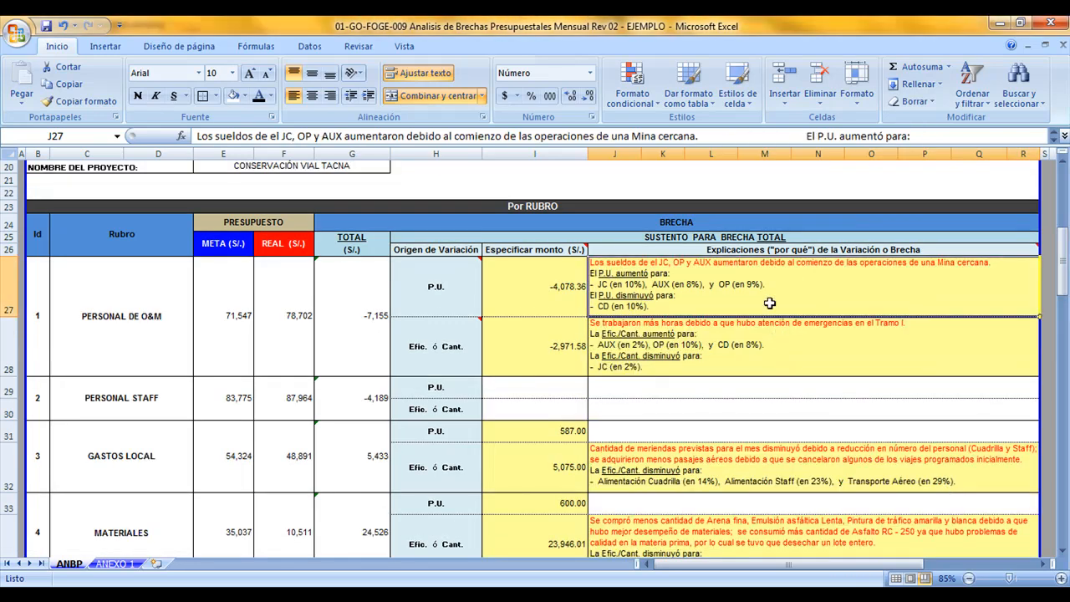
drag(760, 309, 781, 526)
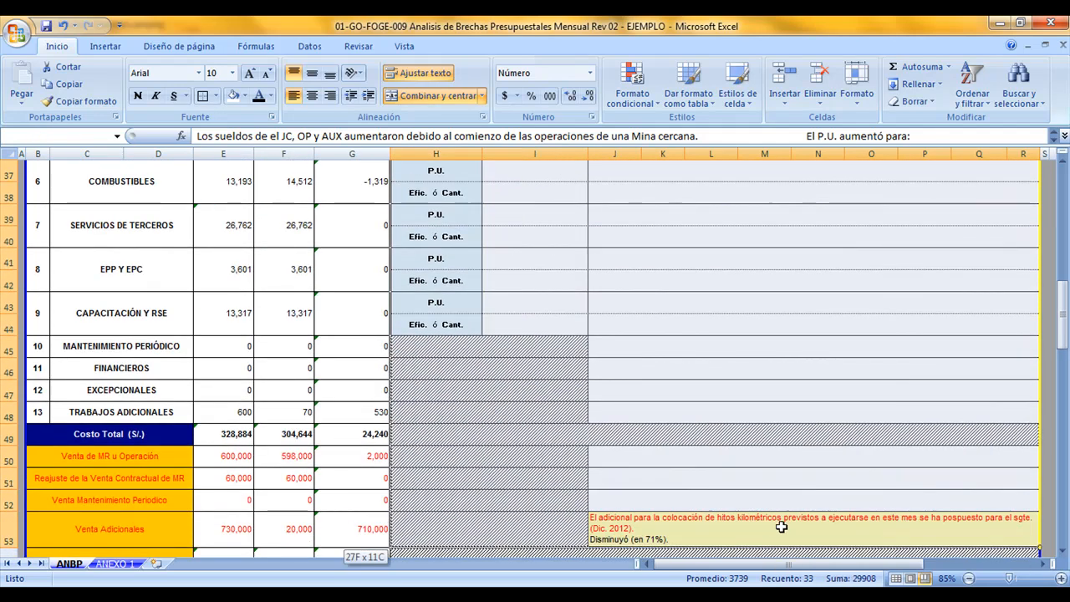
scroll(768, 509, up, 6)
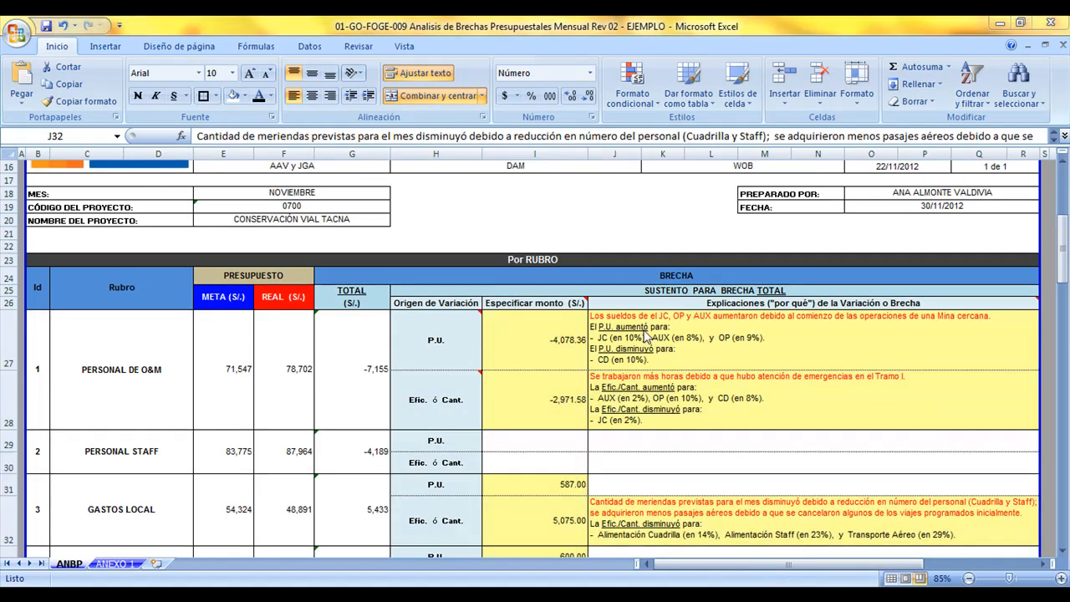
click(651, 335)
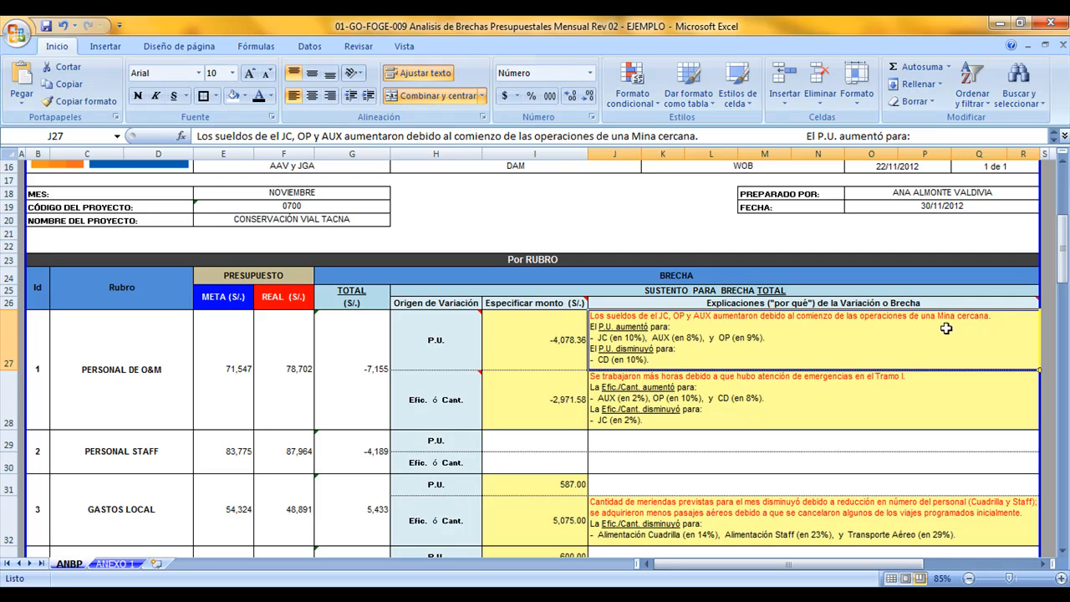
mouse_move(449, 406)
click(615, 389)
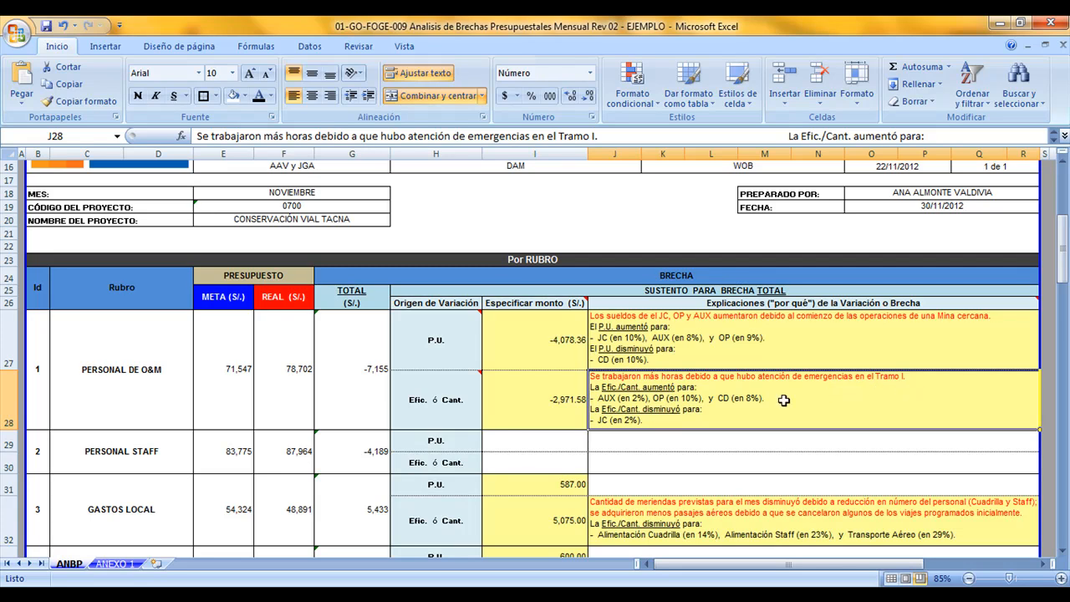
Read the explanations of the Efic. ó Cant. variations of GASTOS LOCAL and MATERIALES on ANBP, including the causes in red
click(162, 496)
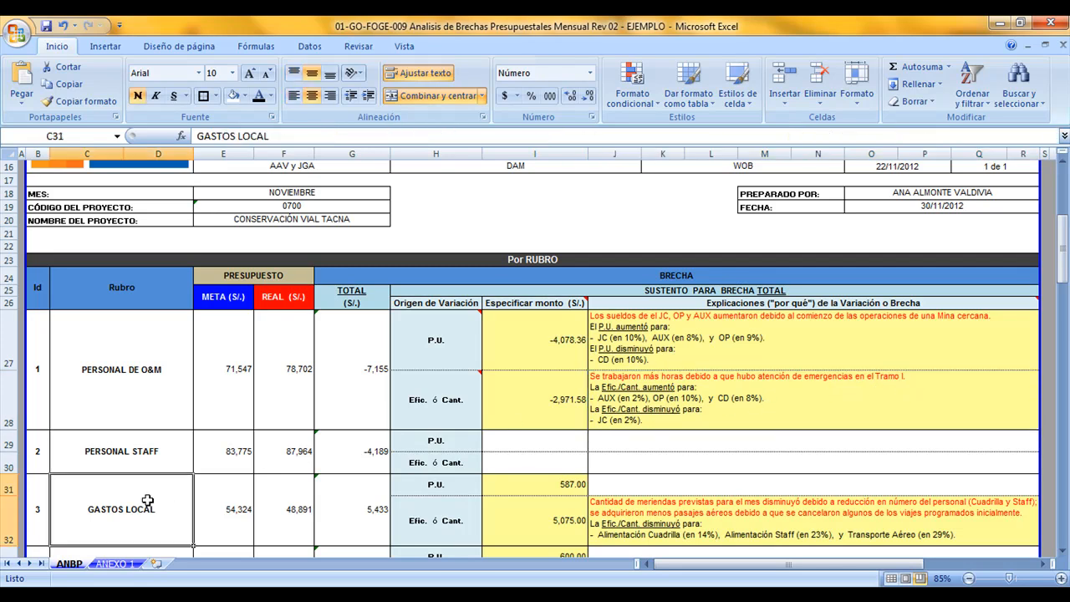
click(617, 512)
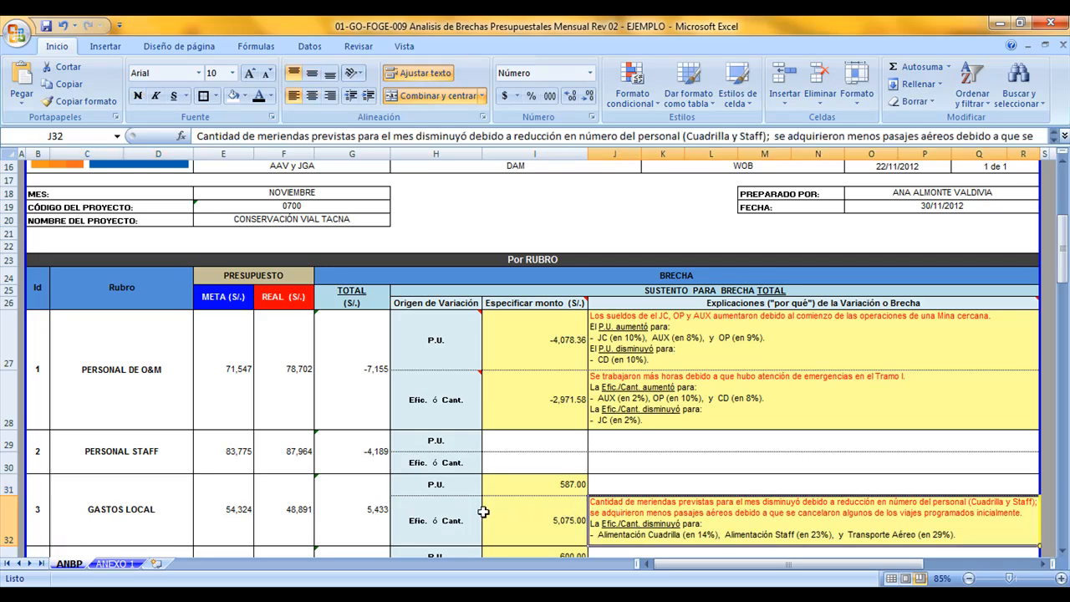
click(435, 521)
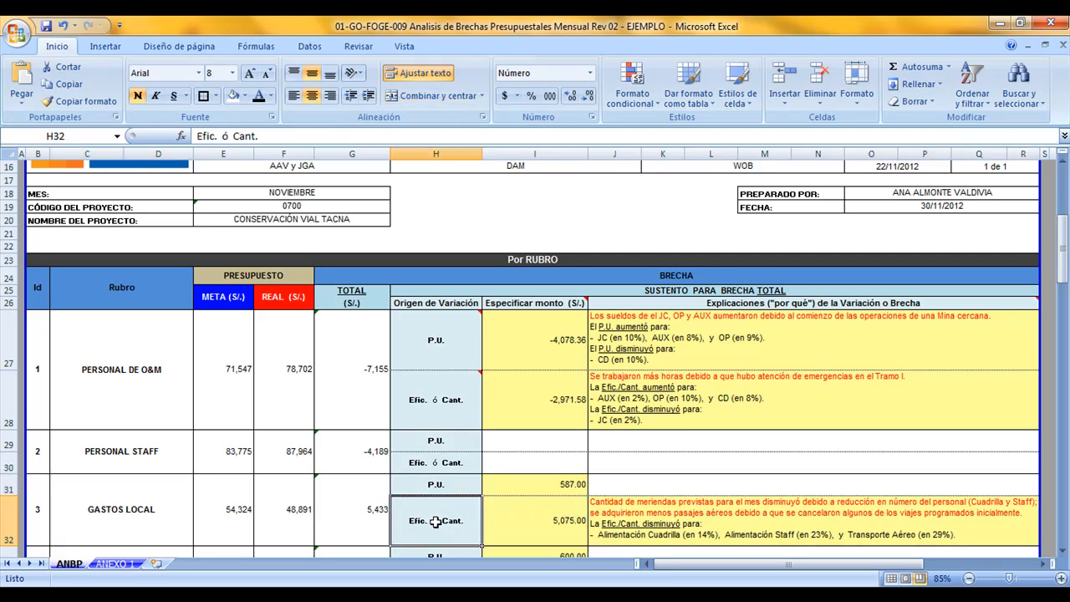
click(618, 527)
scroll(631, 525, down, 2)
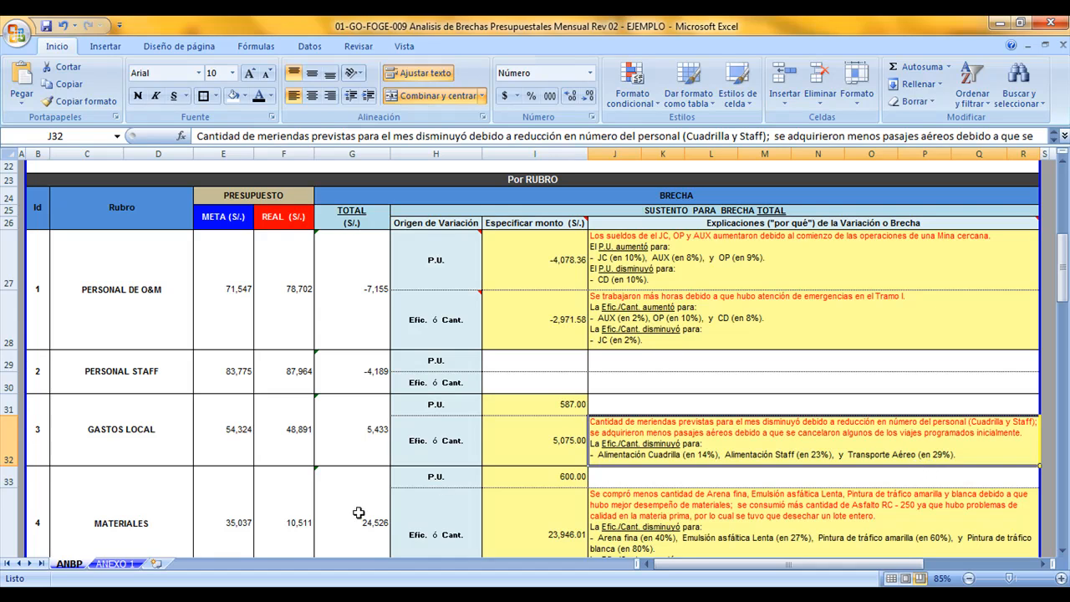
click(167, 516)
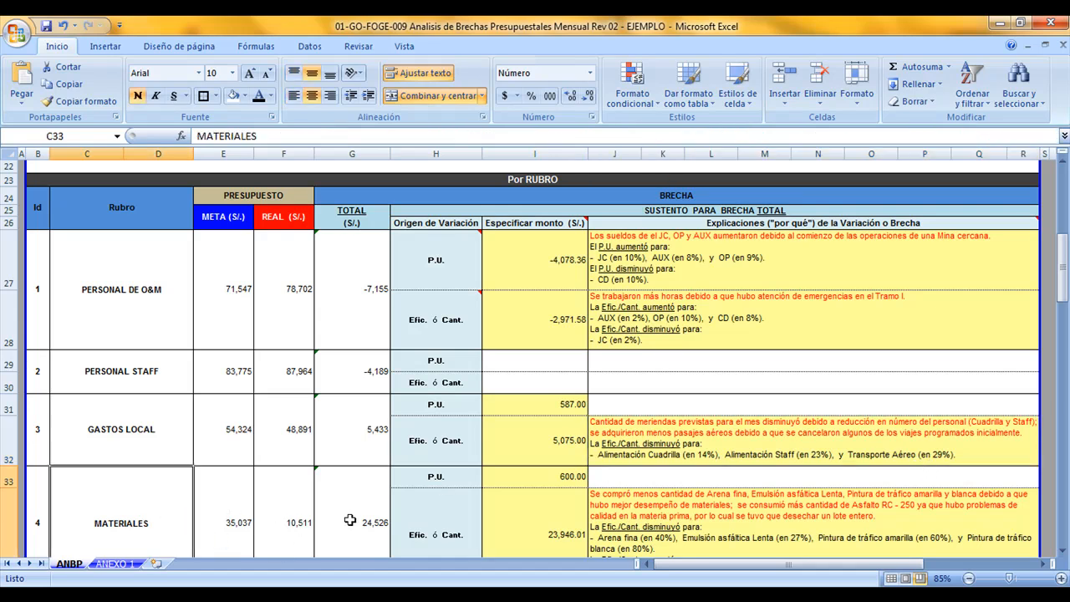
click(584, 525)
scroll(587, 527, down, 1)
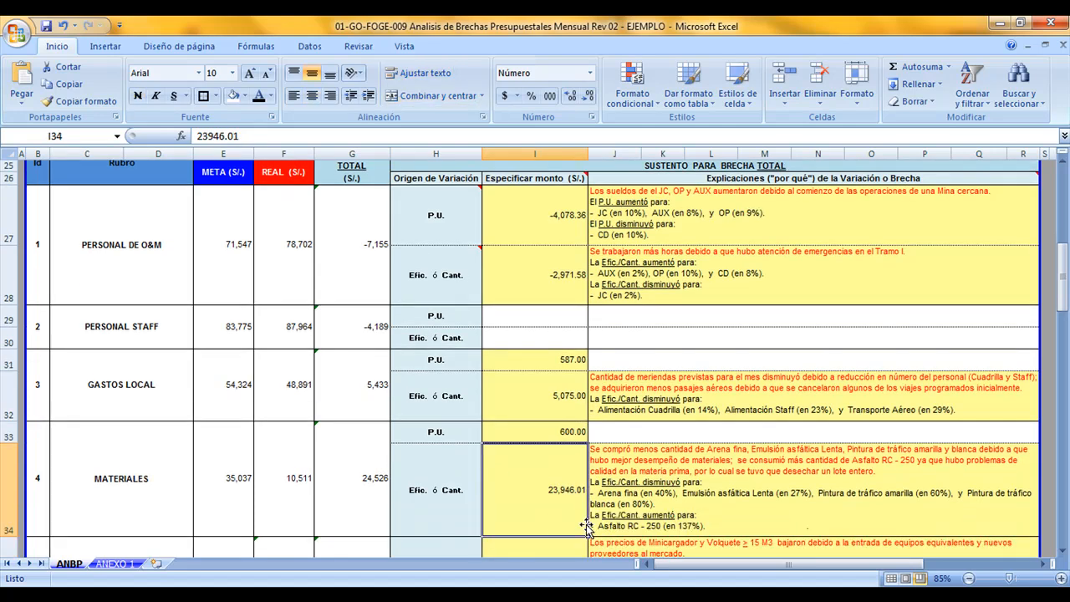
click(617, 484)
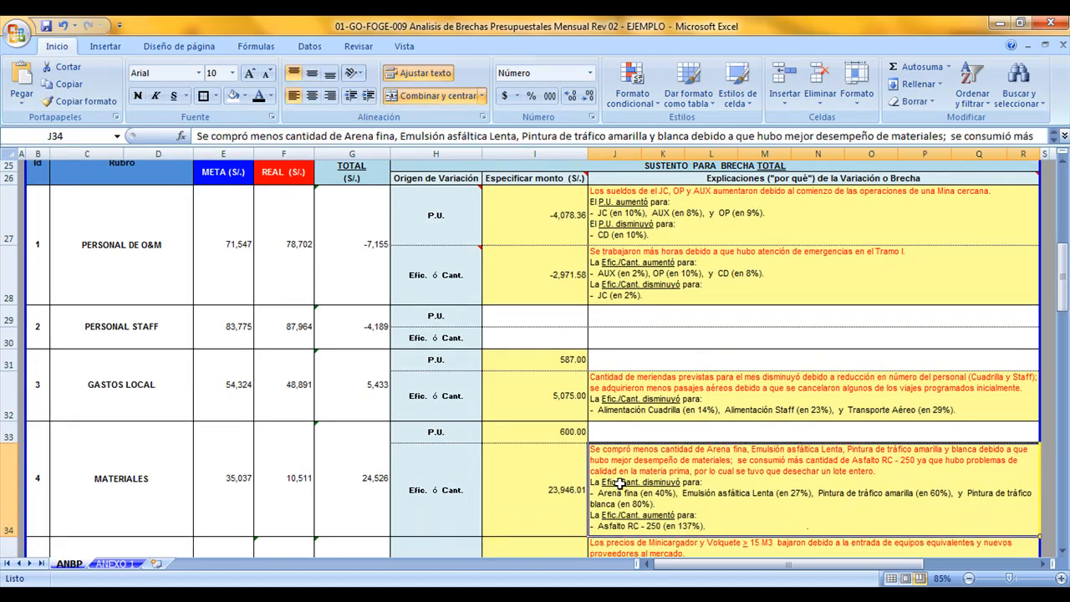
scroll(619, 483, down, 1)
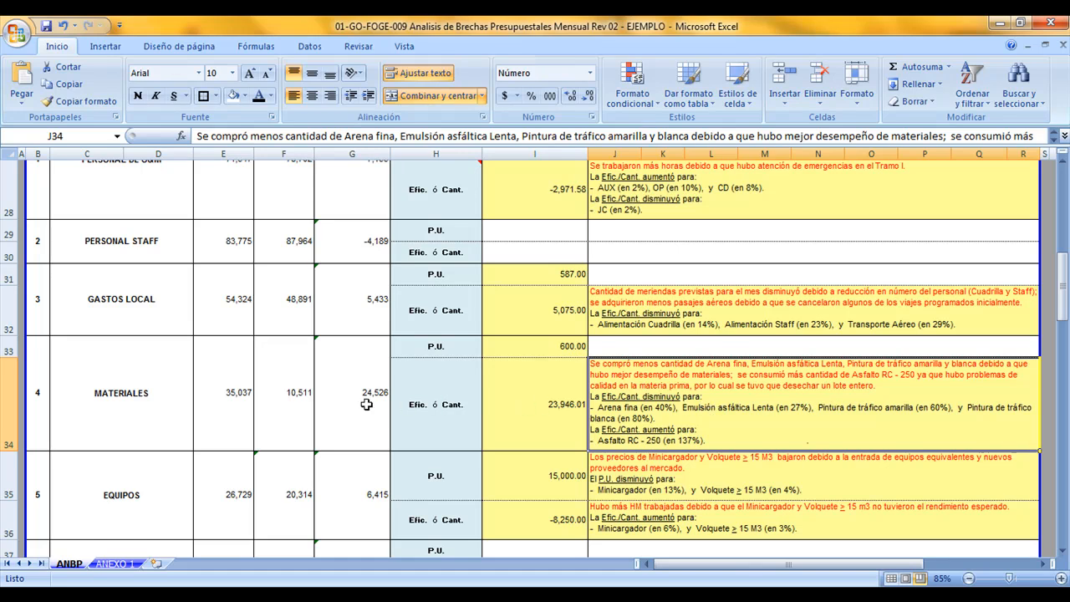
Read the explanations of the P.U. and Efic. ó Cant. variations of EQUIPOS on ANBP
click(115, 510)
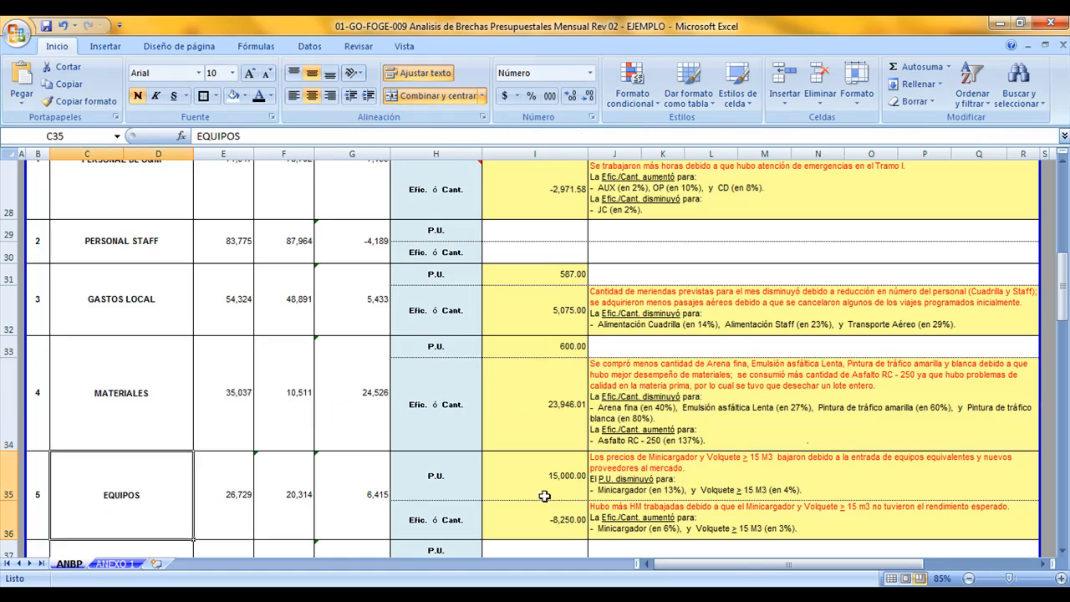
click(449, 488)
click(641, 491)
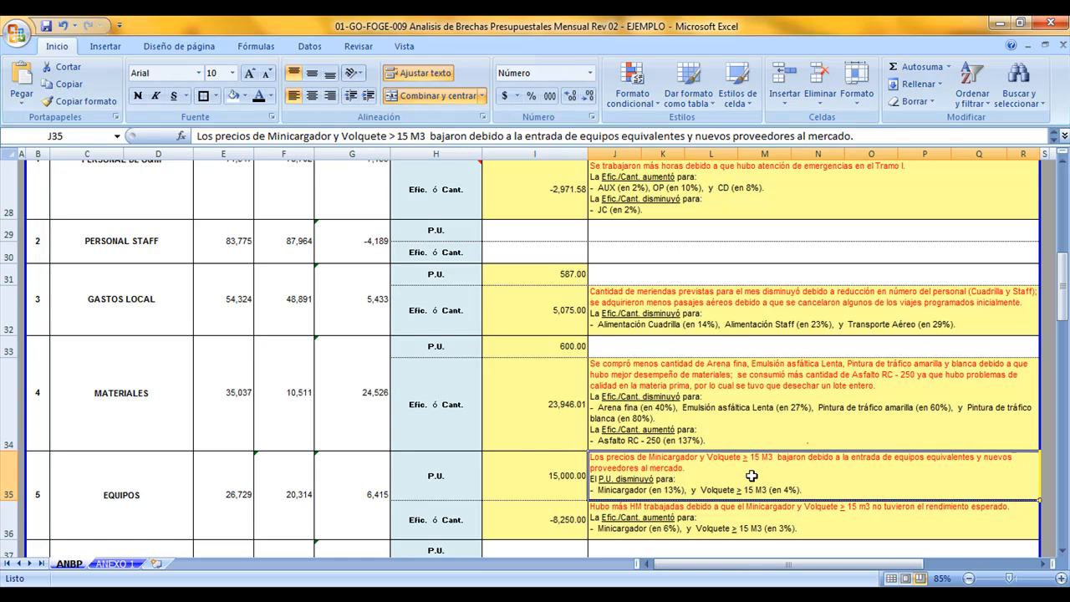
click(452, 524)
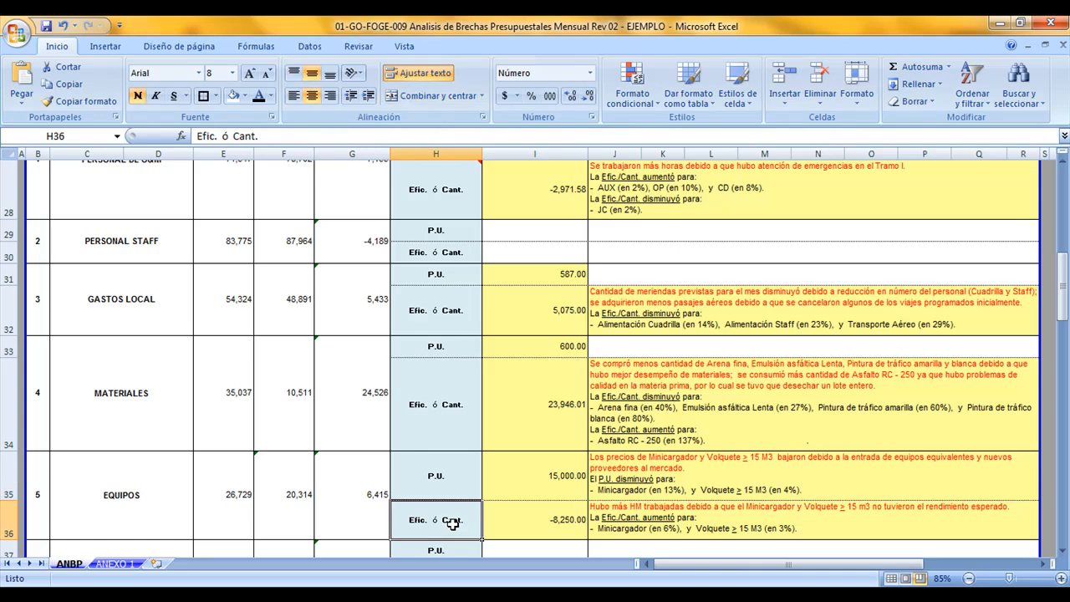
click(617, 525)
scroll(619, 524, down, 2)
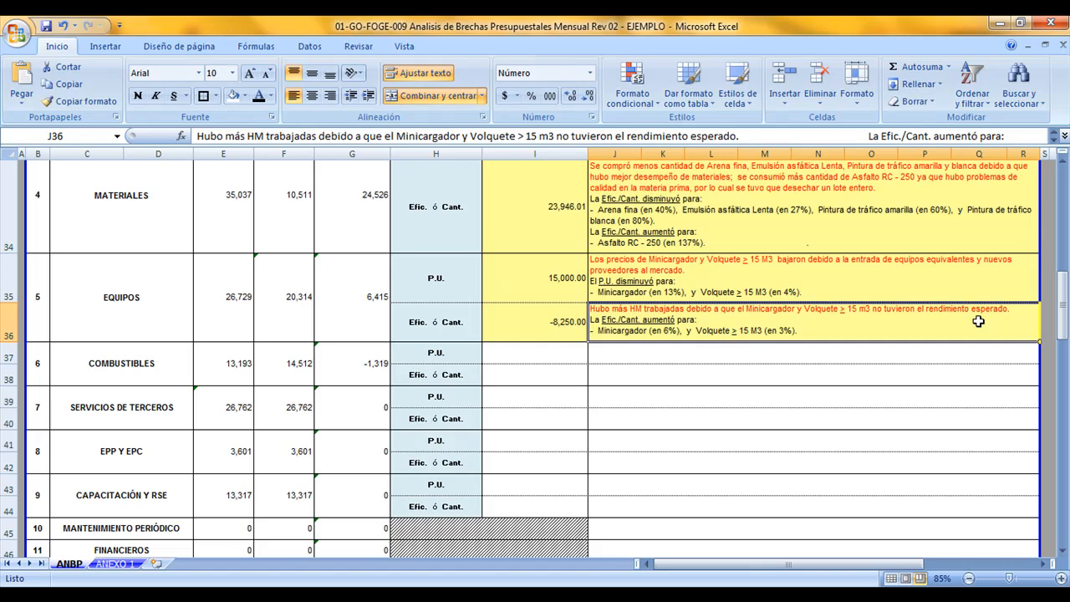
Check the remaining rubros on ANBP and read the explanation of the Venta Adicionales gap
scroll(647, 318, up, 3)
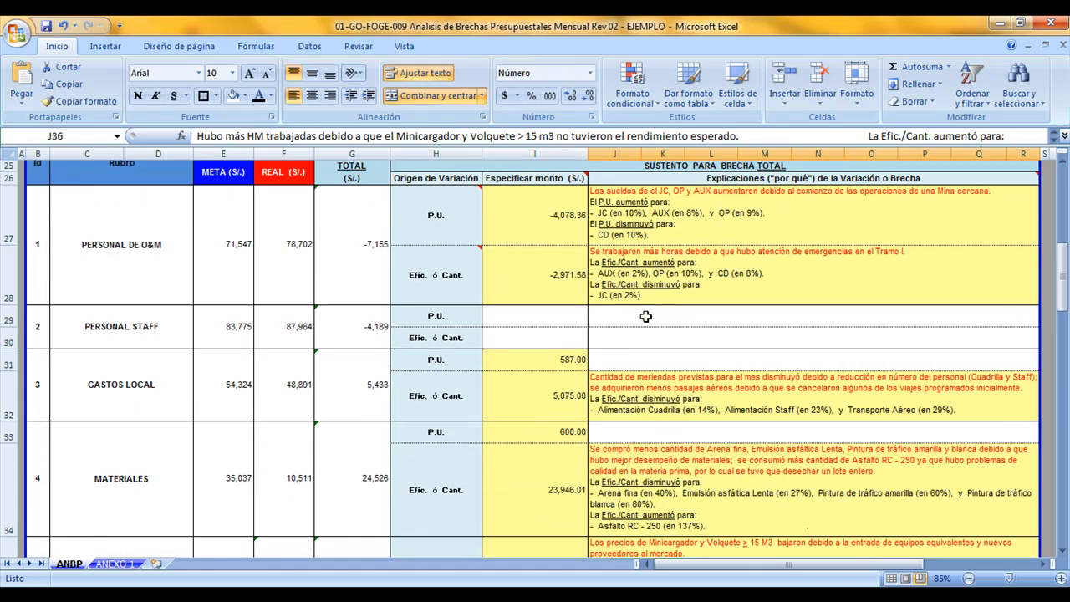
scroll(576, 255, down, 1)
scroll(576, 256, down, 3)
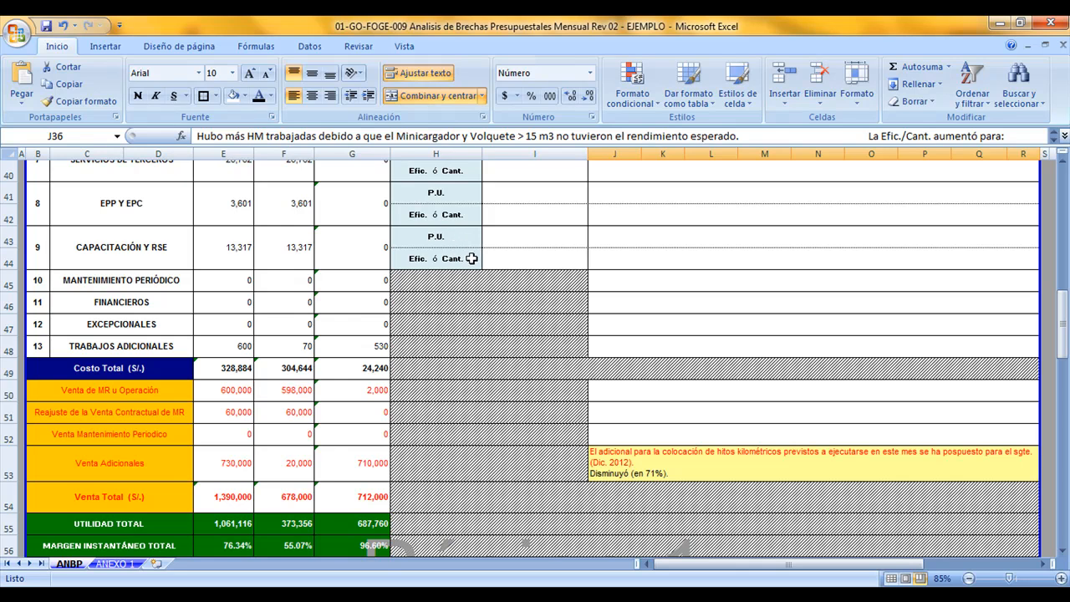
scroll(463, 251, down, 1)
click(619, 398)
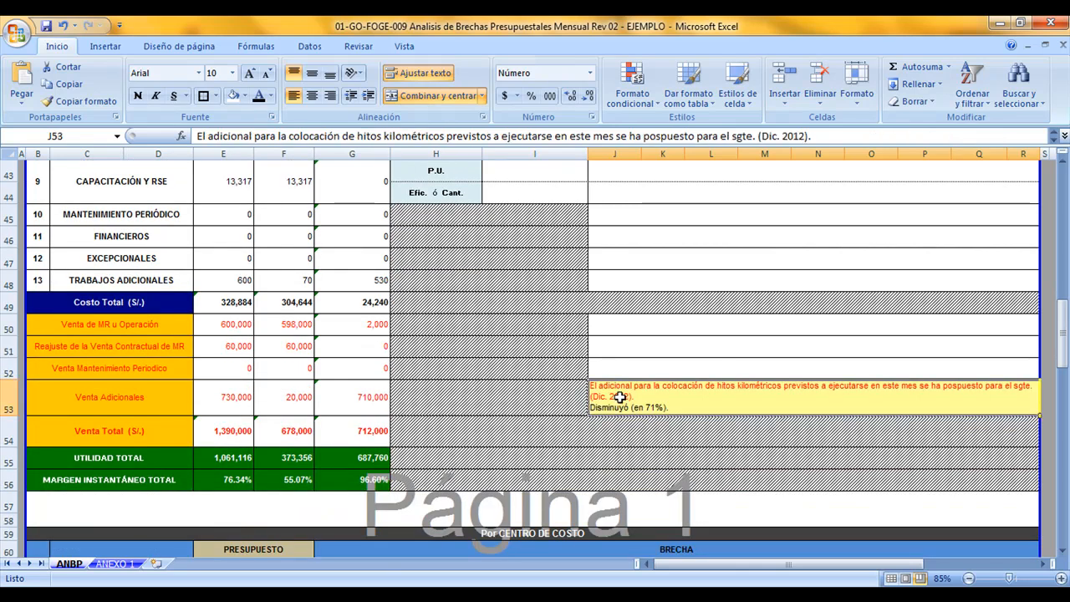
click(141, 398)
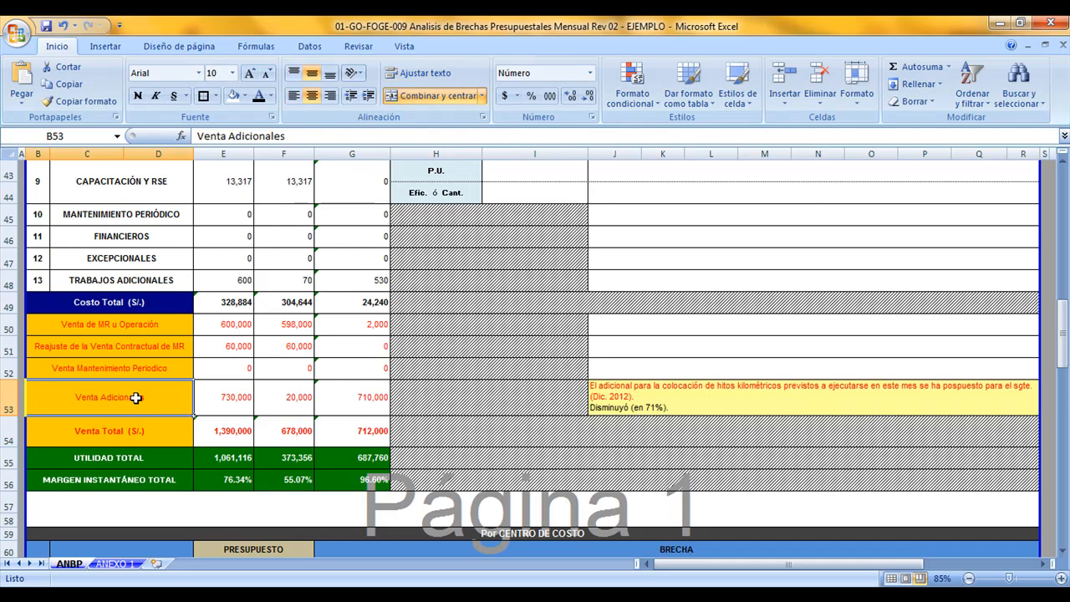
click(645, 403)
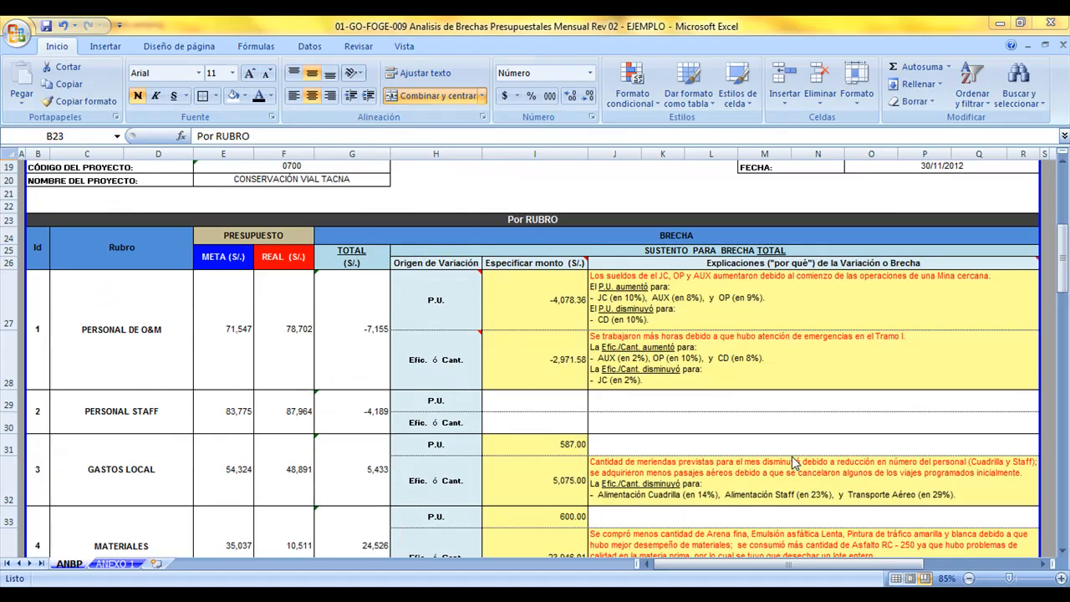
Return to the start of the gap table on ANBP and select its Por RUBRO heading
scroll(732, 439, down, 1)
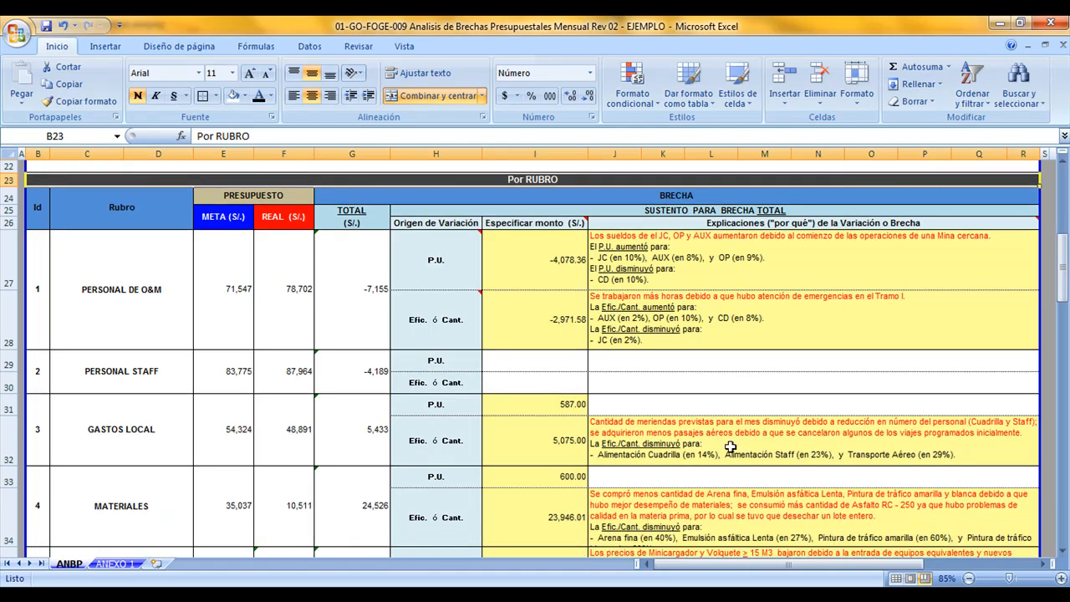
scroll(732, 439, up, 2)
click(528, 276)
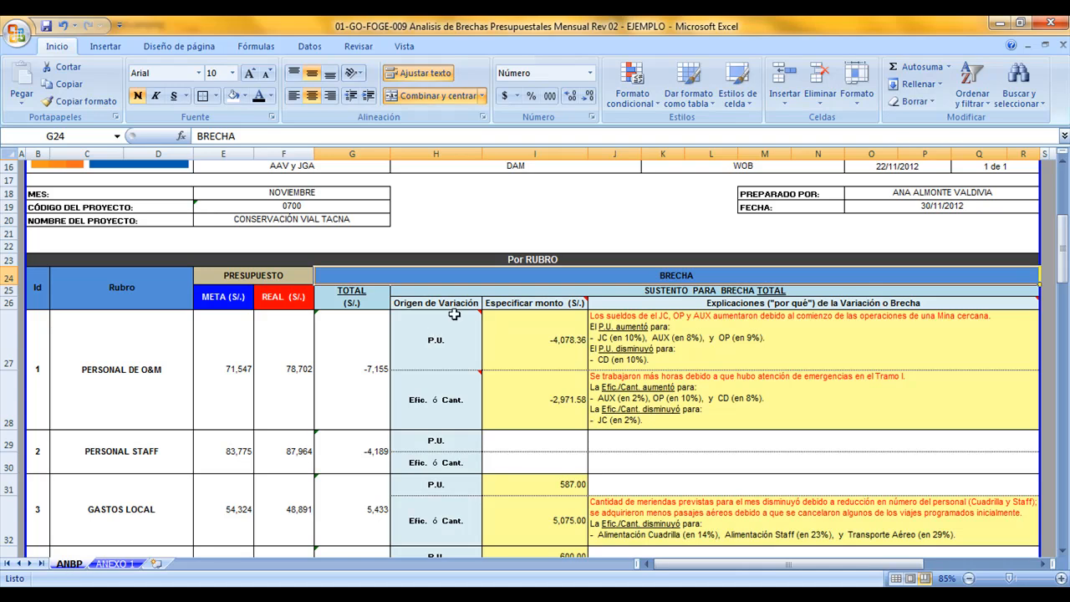
click(495, 260)
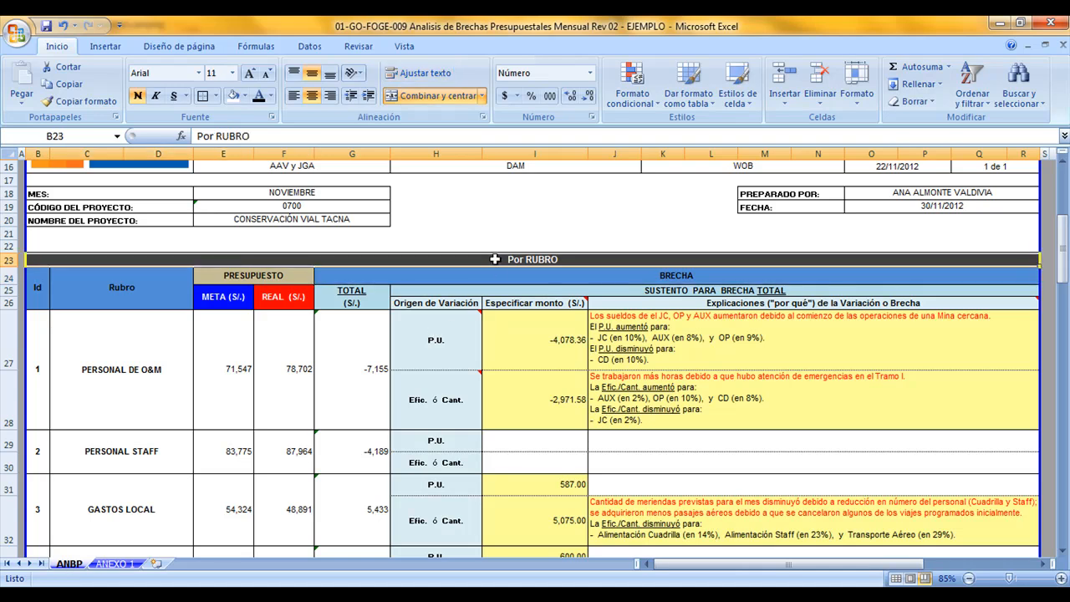